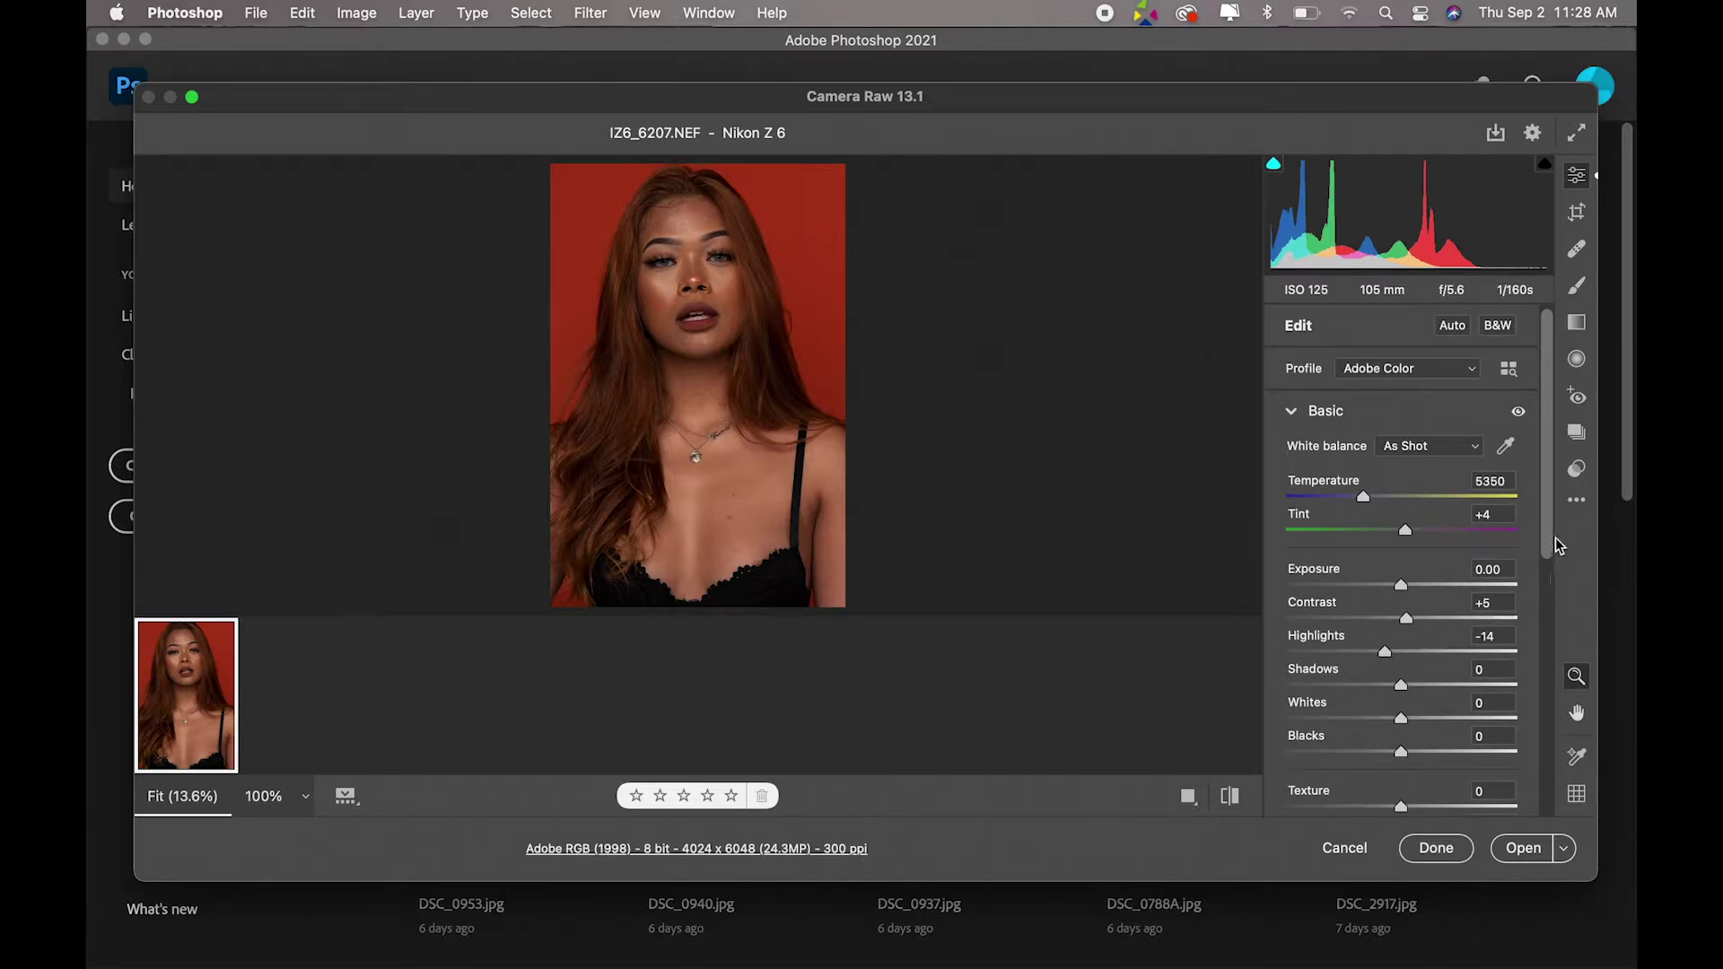
Step: Compare the Camera Raw edits with the default settings, then open the adjusted portrait in Photoshop
{"action": "mouse_move", "coordinate": [1546, 537]}
{"action": "left_mouse_down"}
{"action": "mouse_move", "coordinate": [1539, 592]}
{"action": "mouse_move", "coordinate": [1467, 669]}
{"action": "left_mouse_up"}
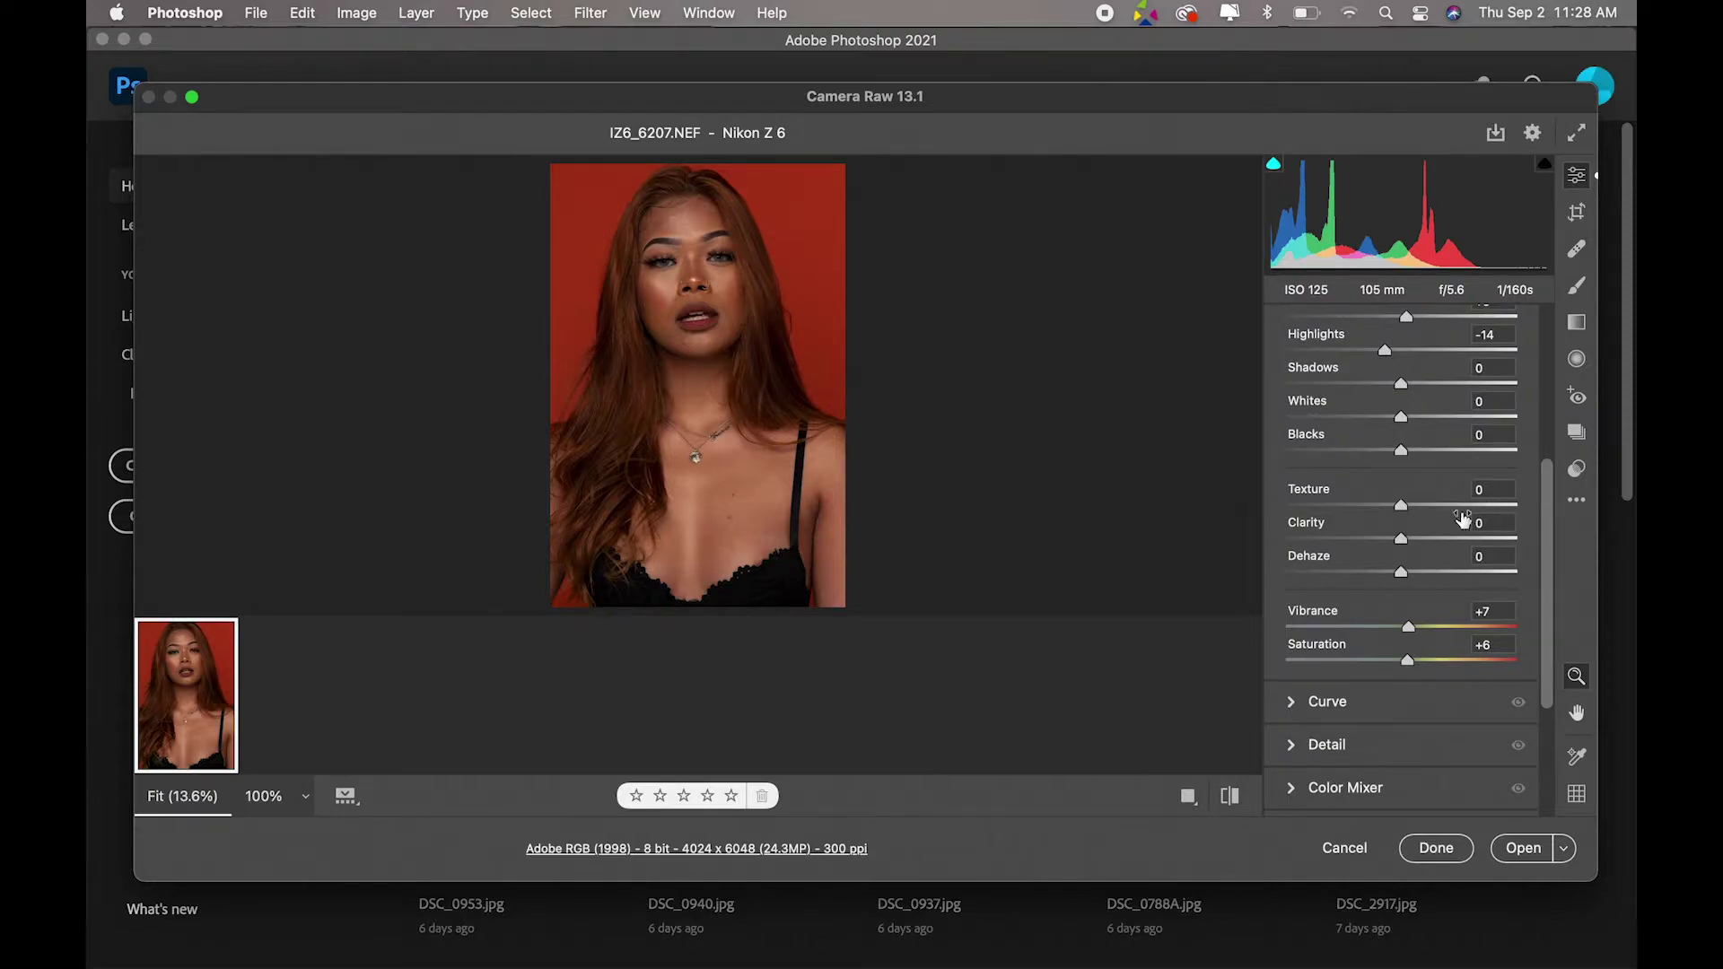
{"action": "left_click", "coordinate": [1231, 797]}
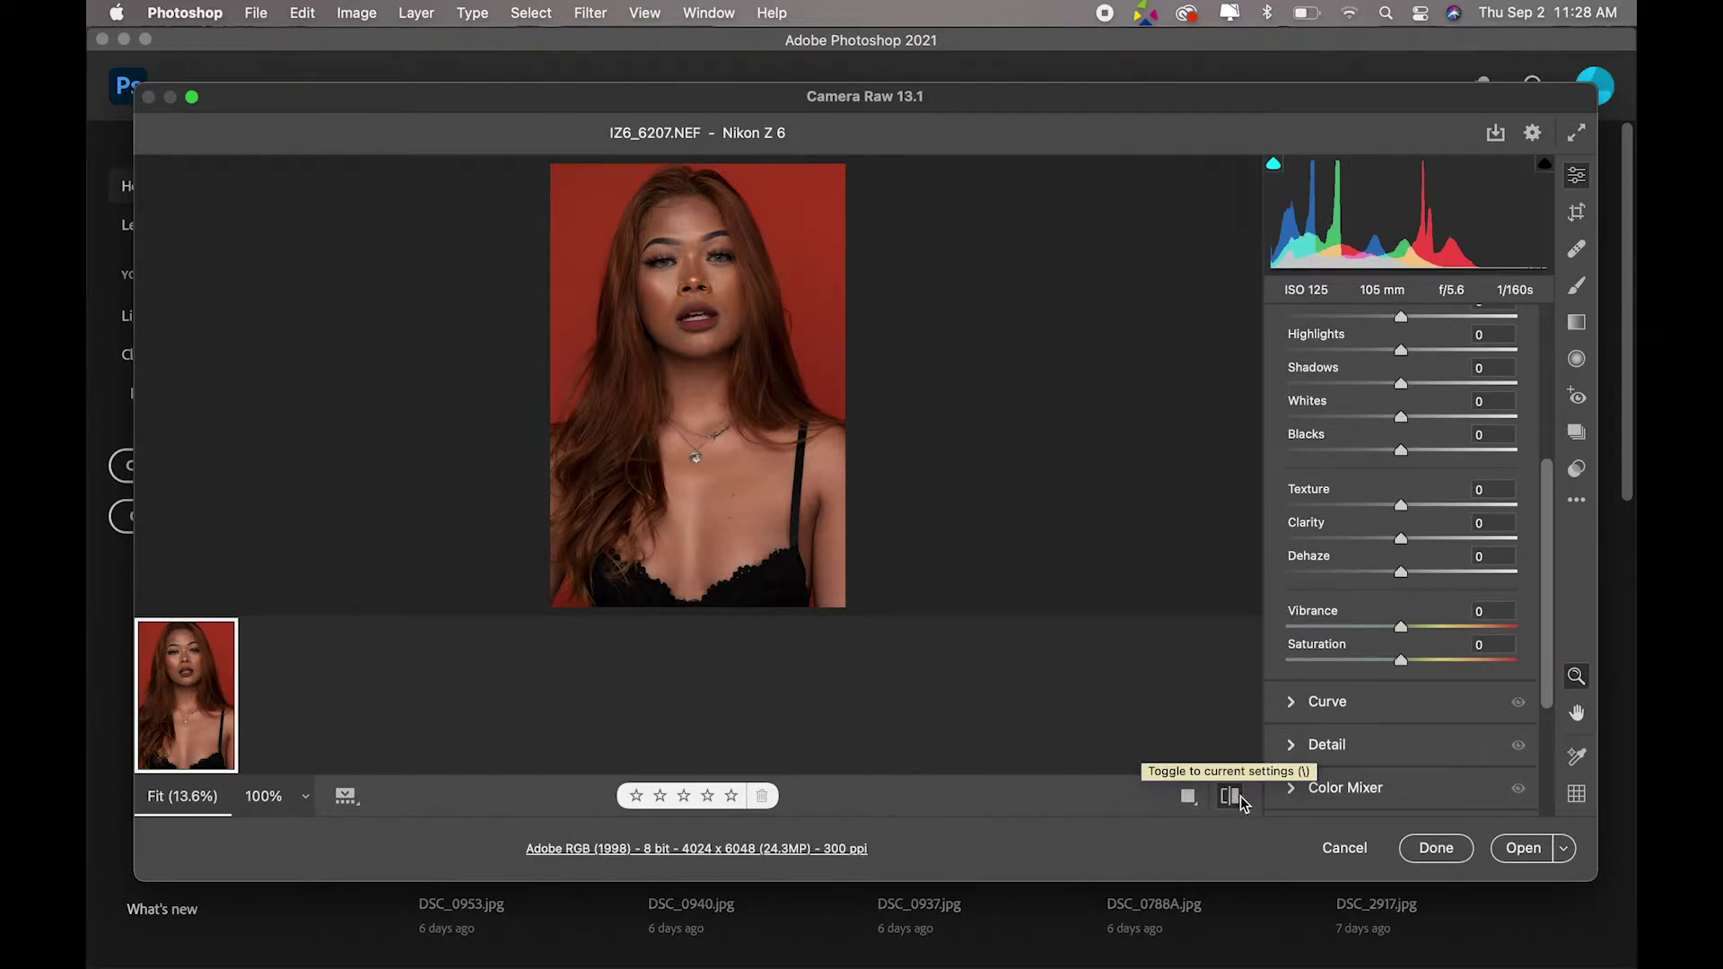
{"action": "left_click", "coordinate": [1246, 796]}
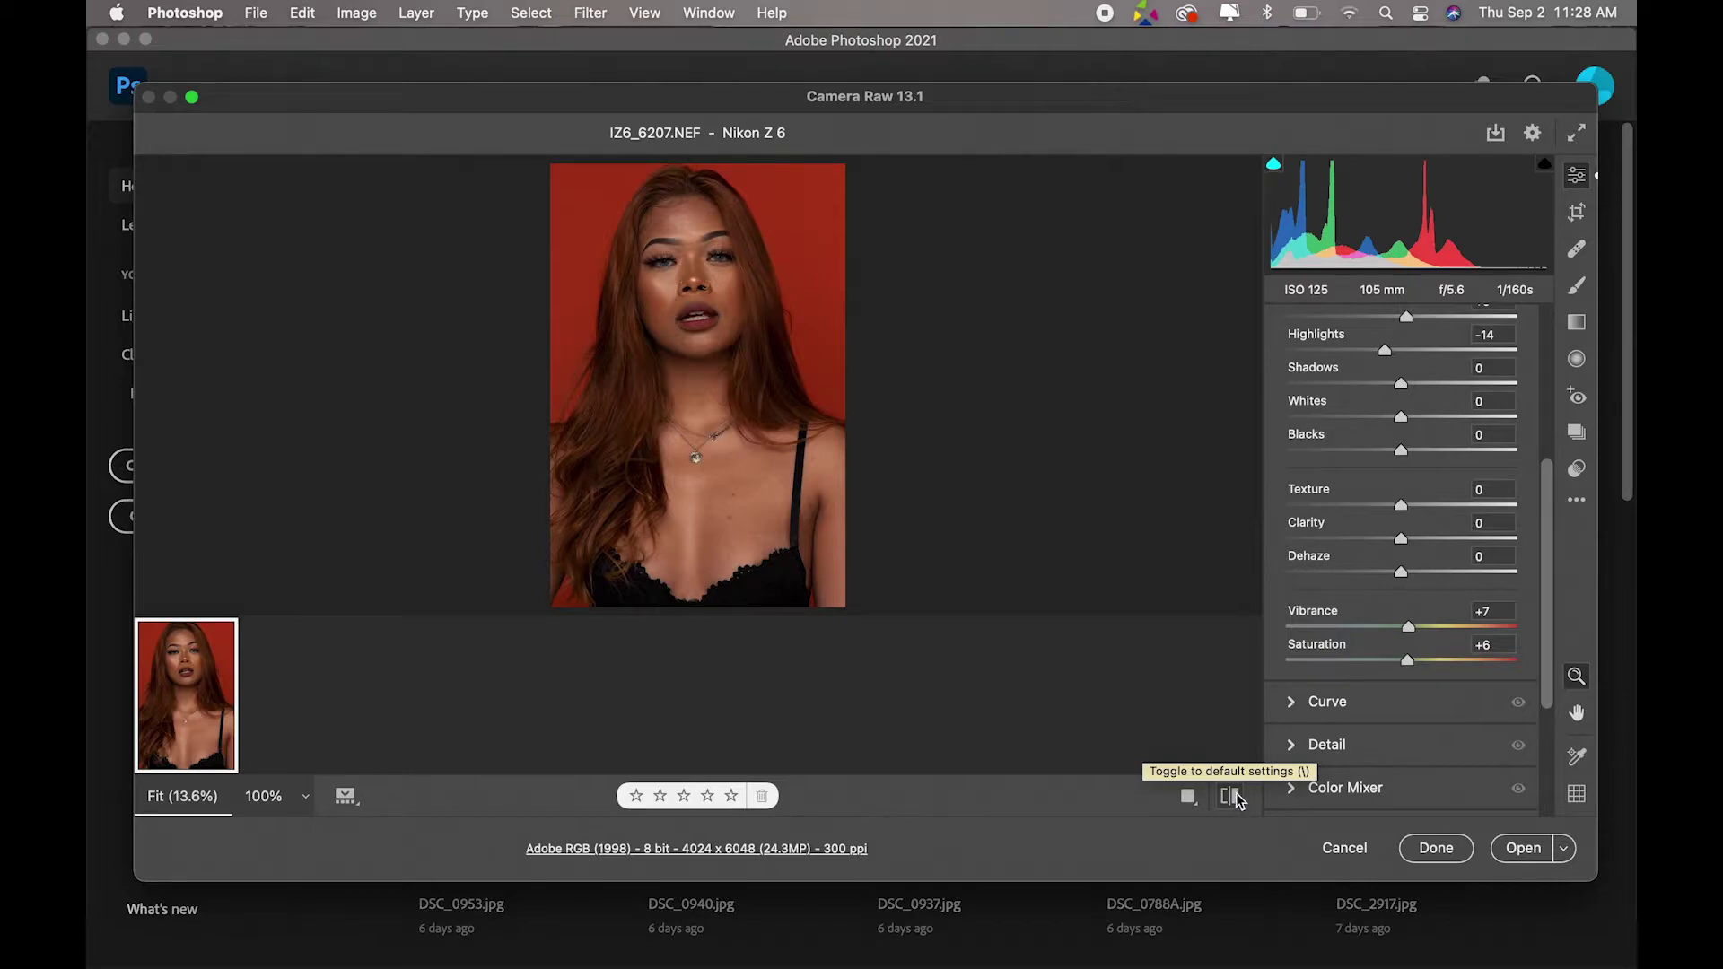
{"action": "left_click", "coordinate": [1516, 848]}
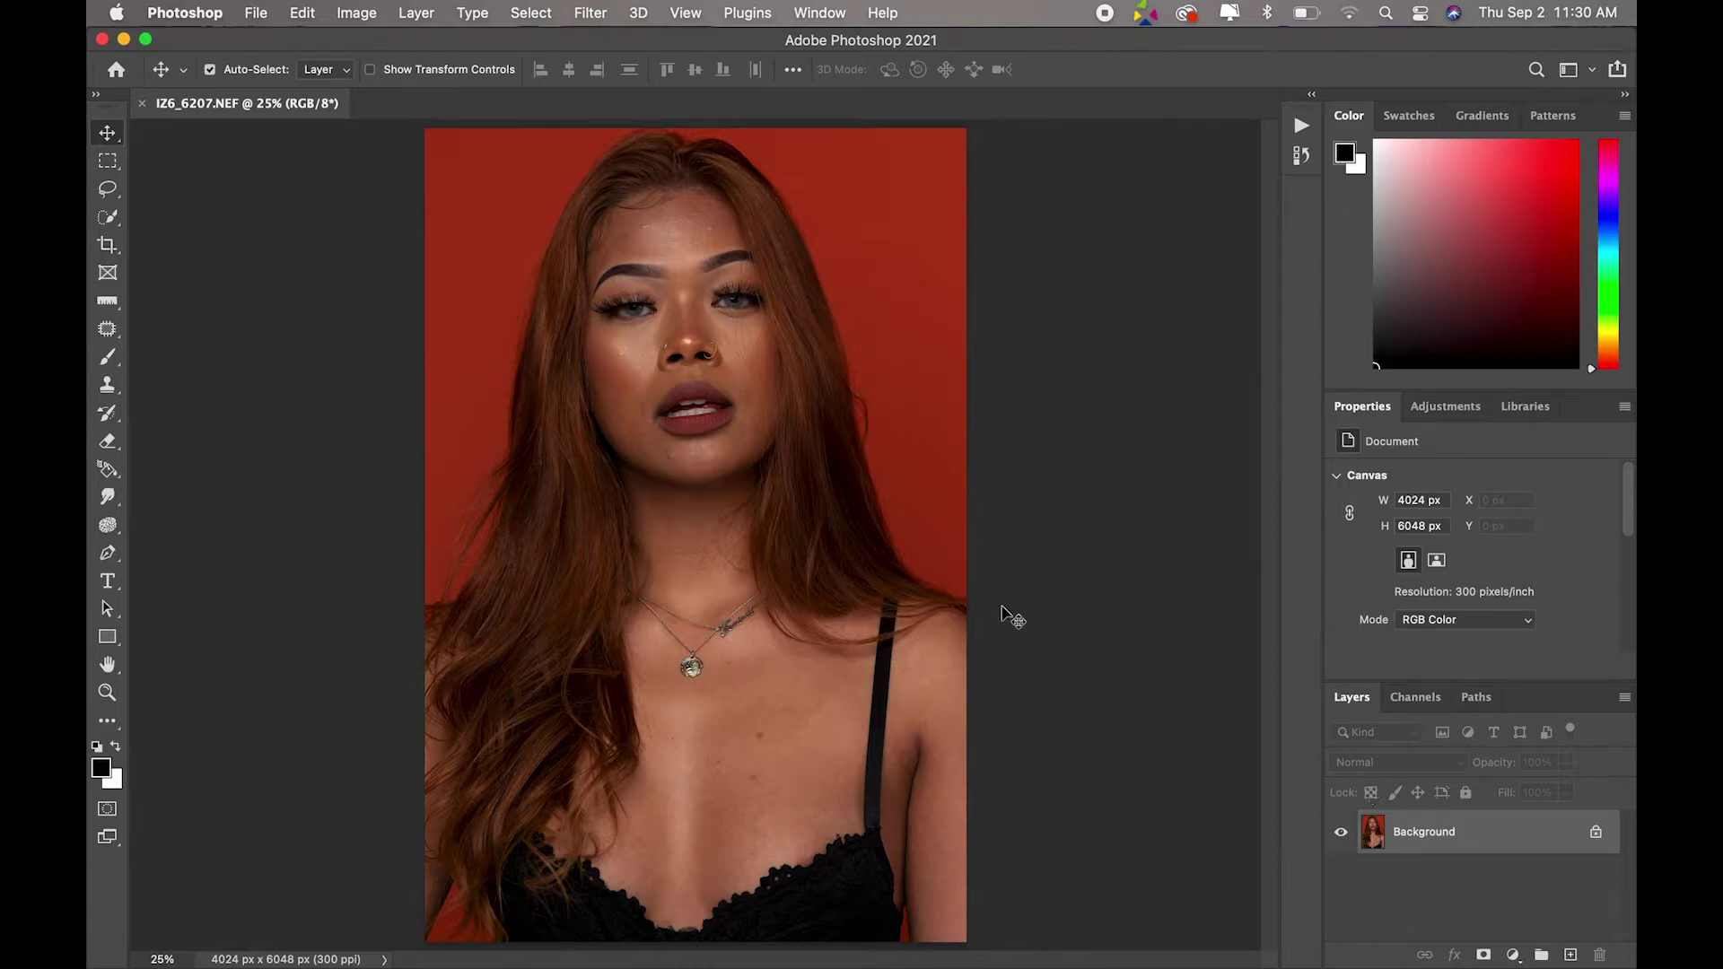
Step: Duplicate the Background layer twice and name the copies Low Fs and High fs
{"action": "left_click", "coordinate": [1439, 816]}
{"action": "key", "text": "super+j"}
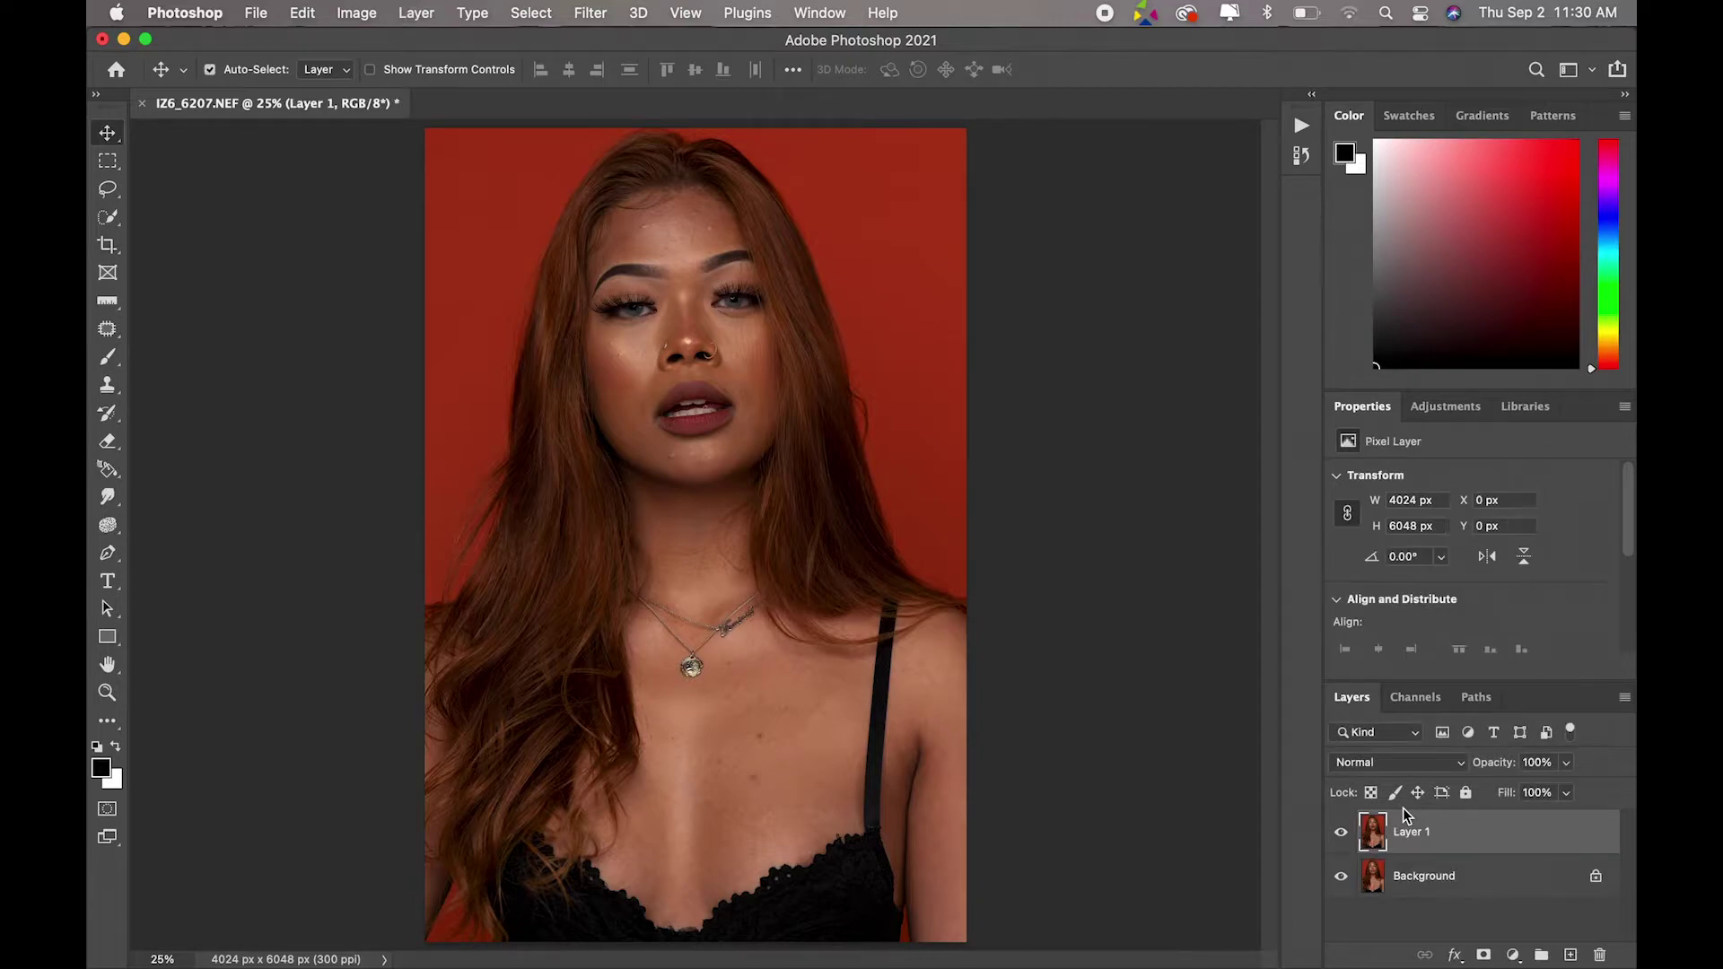
{"action": "key", "text": "super+j"}
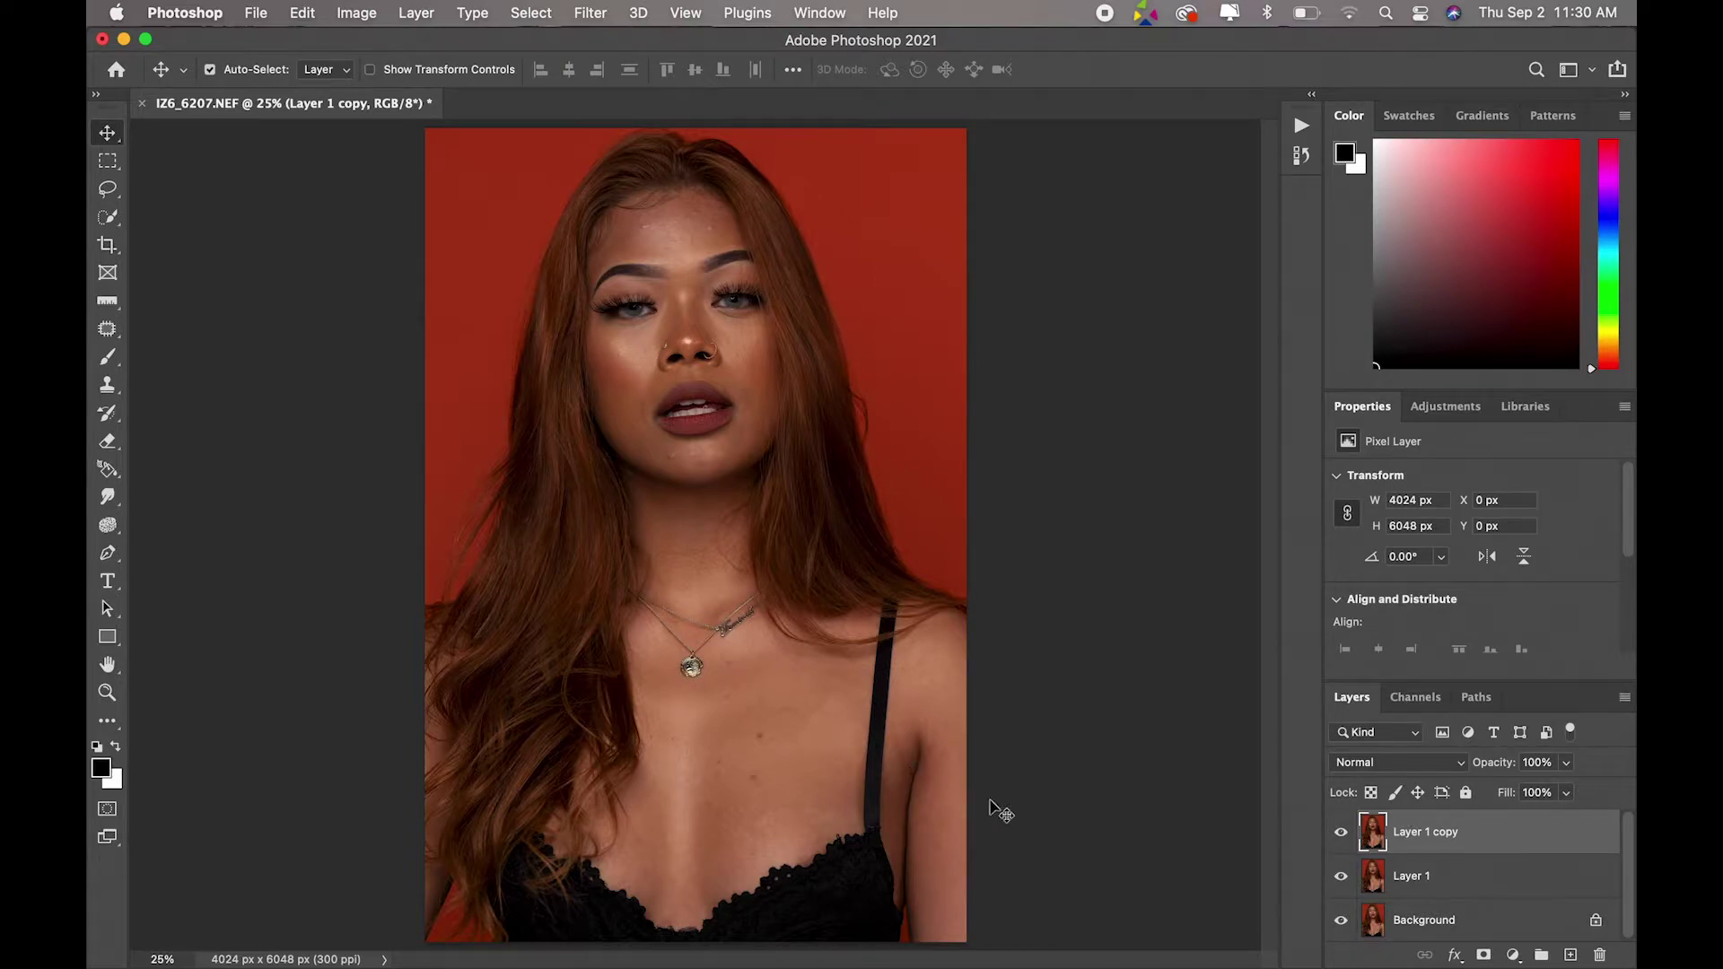
{"action": "double_click", "coordinate": [1419, 877]}
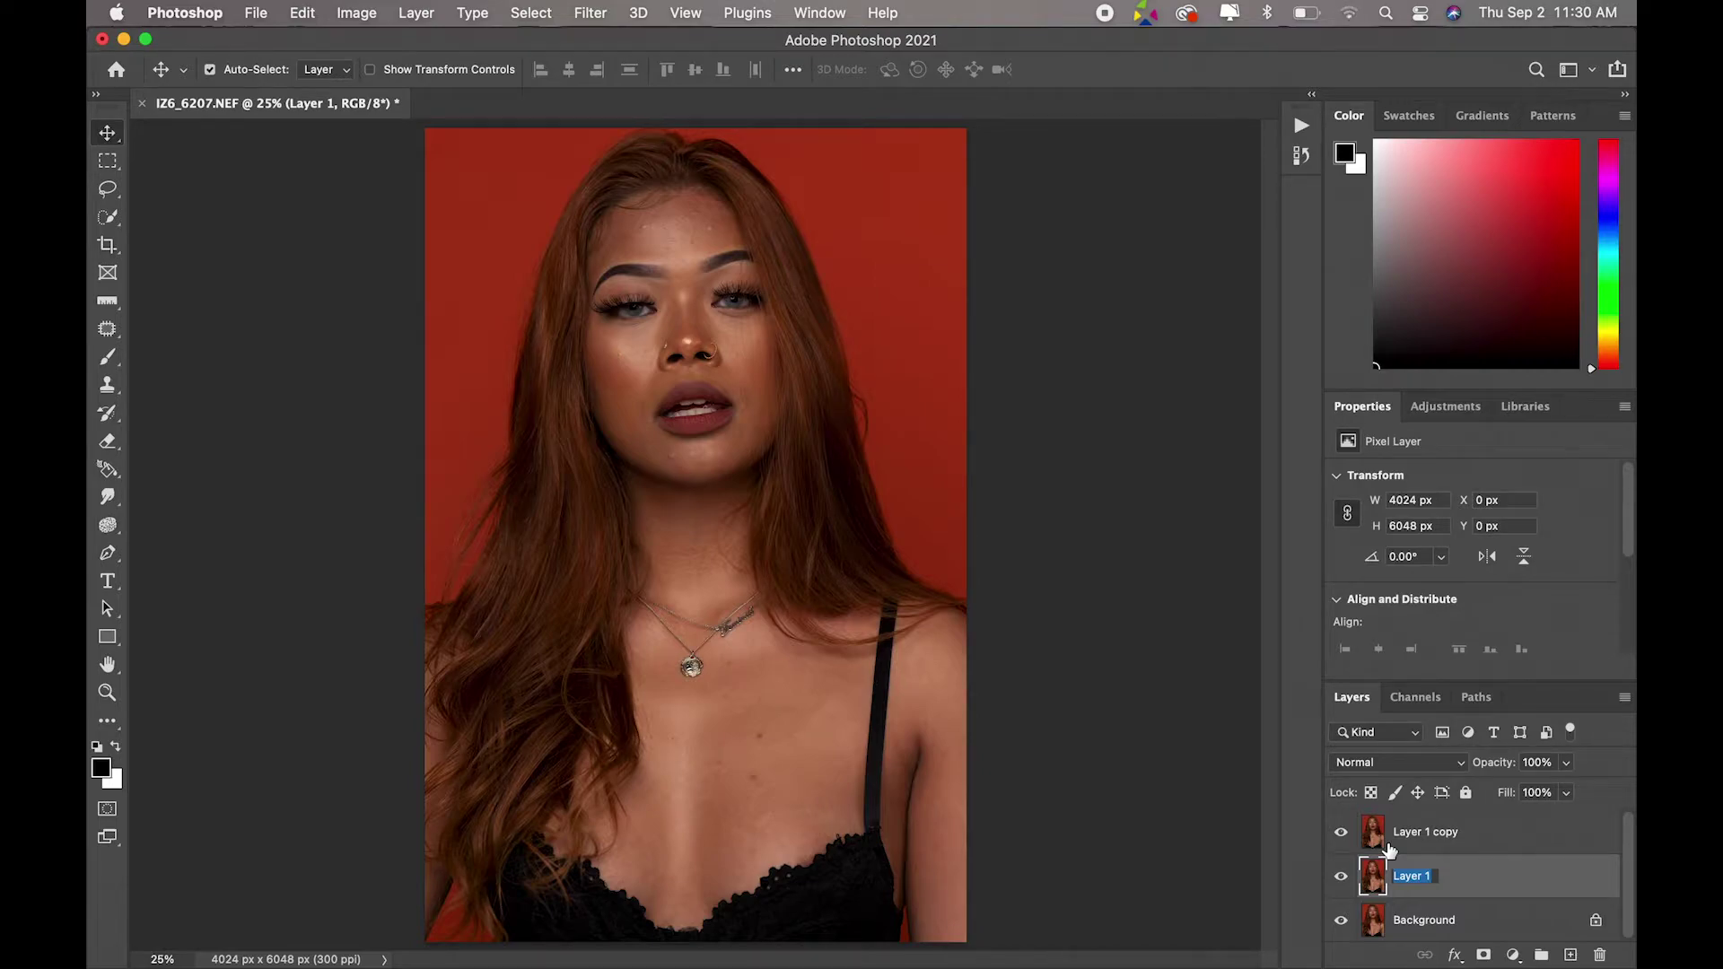
{"action": "type", "text": "Low"}
{"action": "type", "text": " Fs"}
{"action": "key", "text": "Return"}
{"action": "double_click", "coordinate": [1447, 832]}
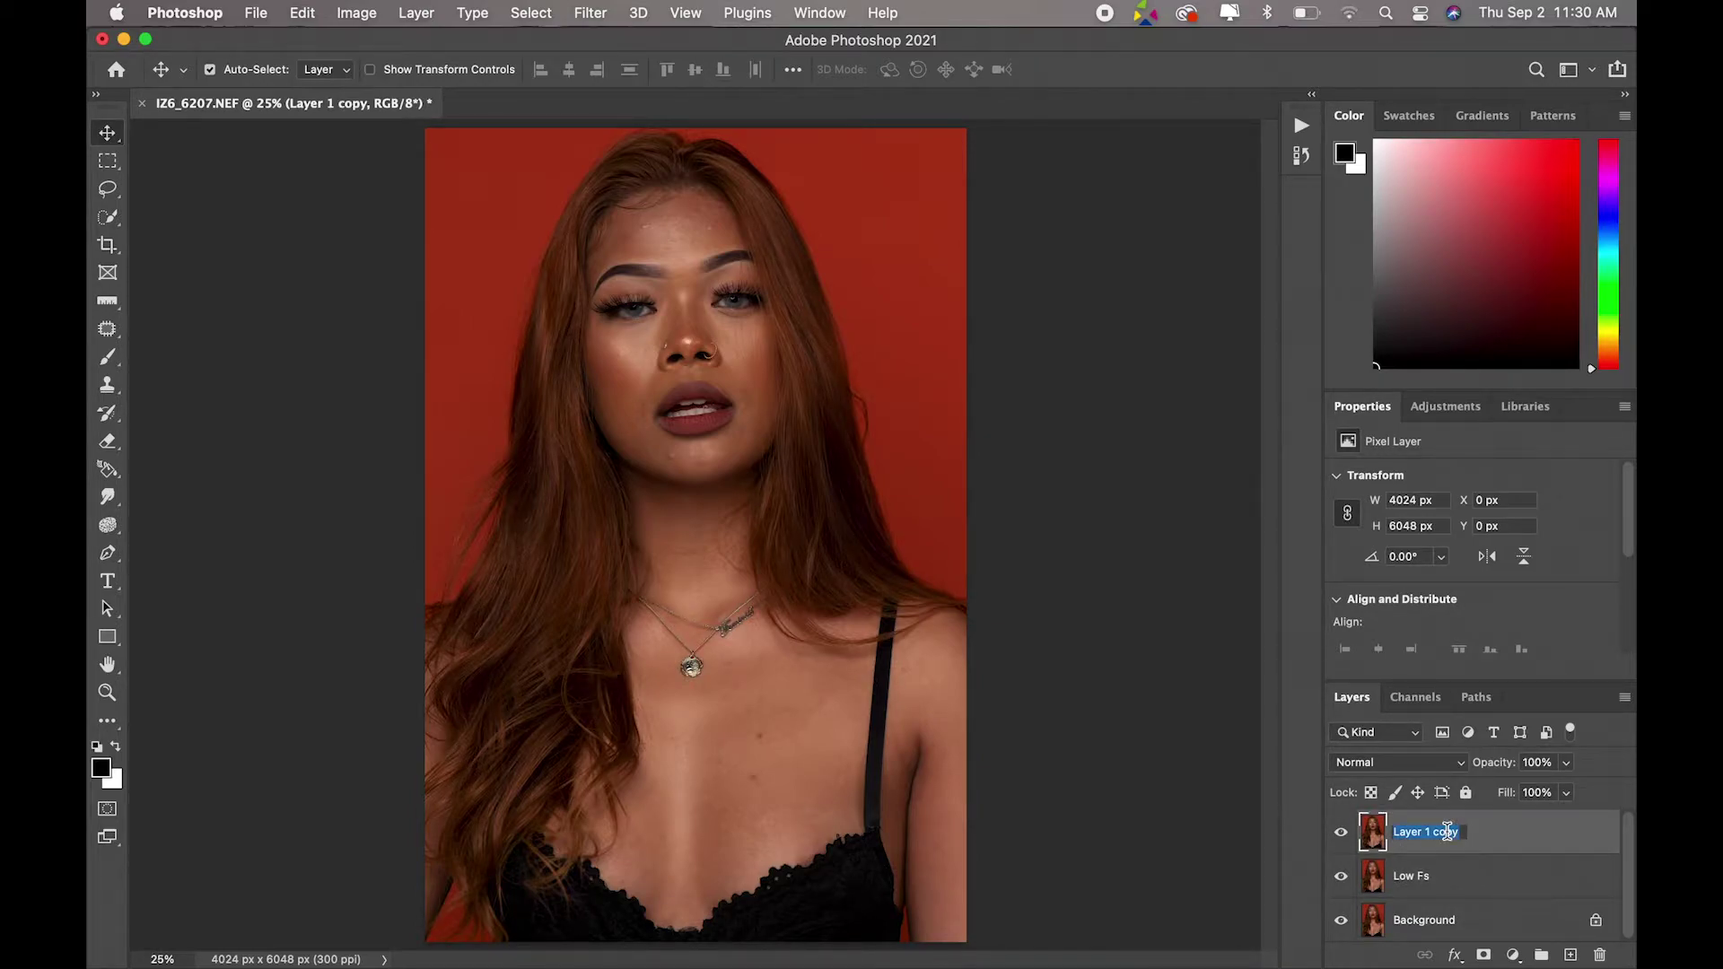
{"action": "type", "text": "Hig"}
{"action": "type", "text": "h f"}
{"action": "type", "text": "s"}
{"action": "left_click", "coordinate": [1511, 831]}
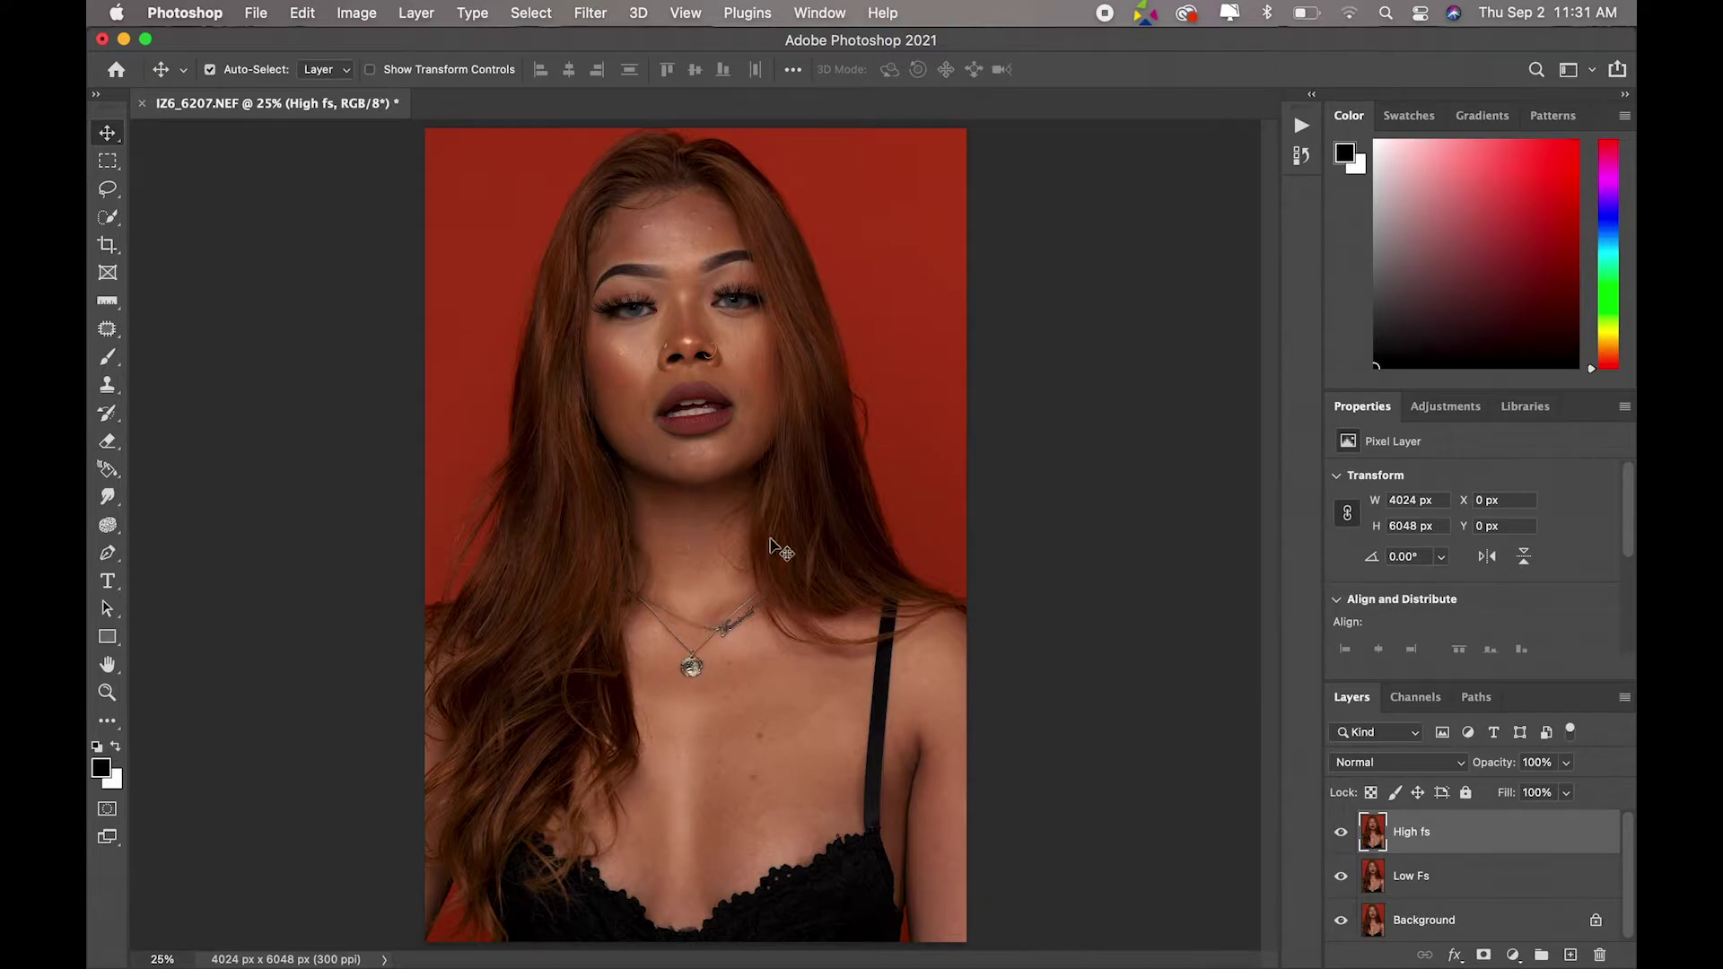
Step: Hide High fs and try out different Gaussian Blur strengths on Low Fs
{"action": "left_click", "coordinate": [1341, 832]}
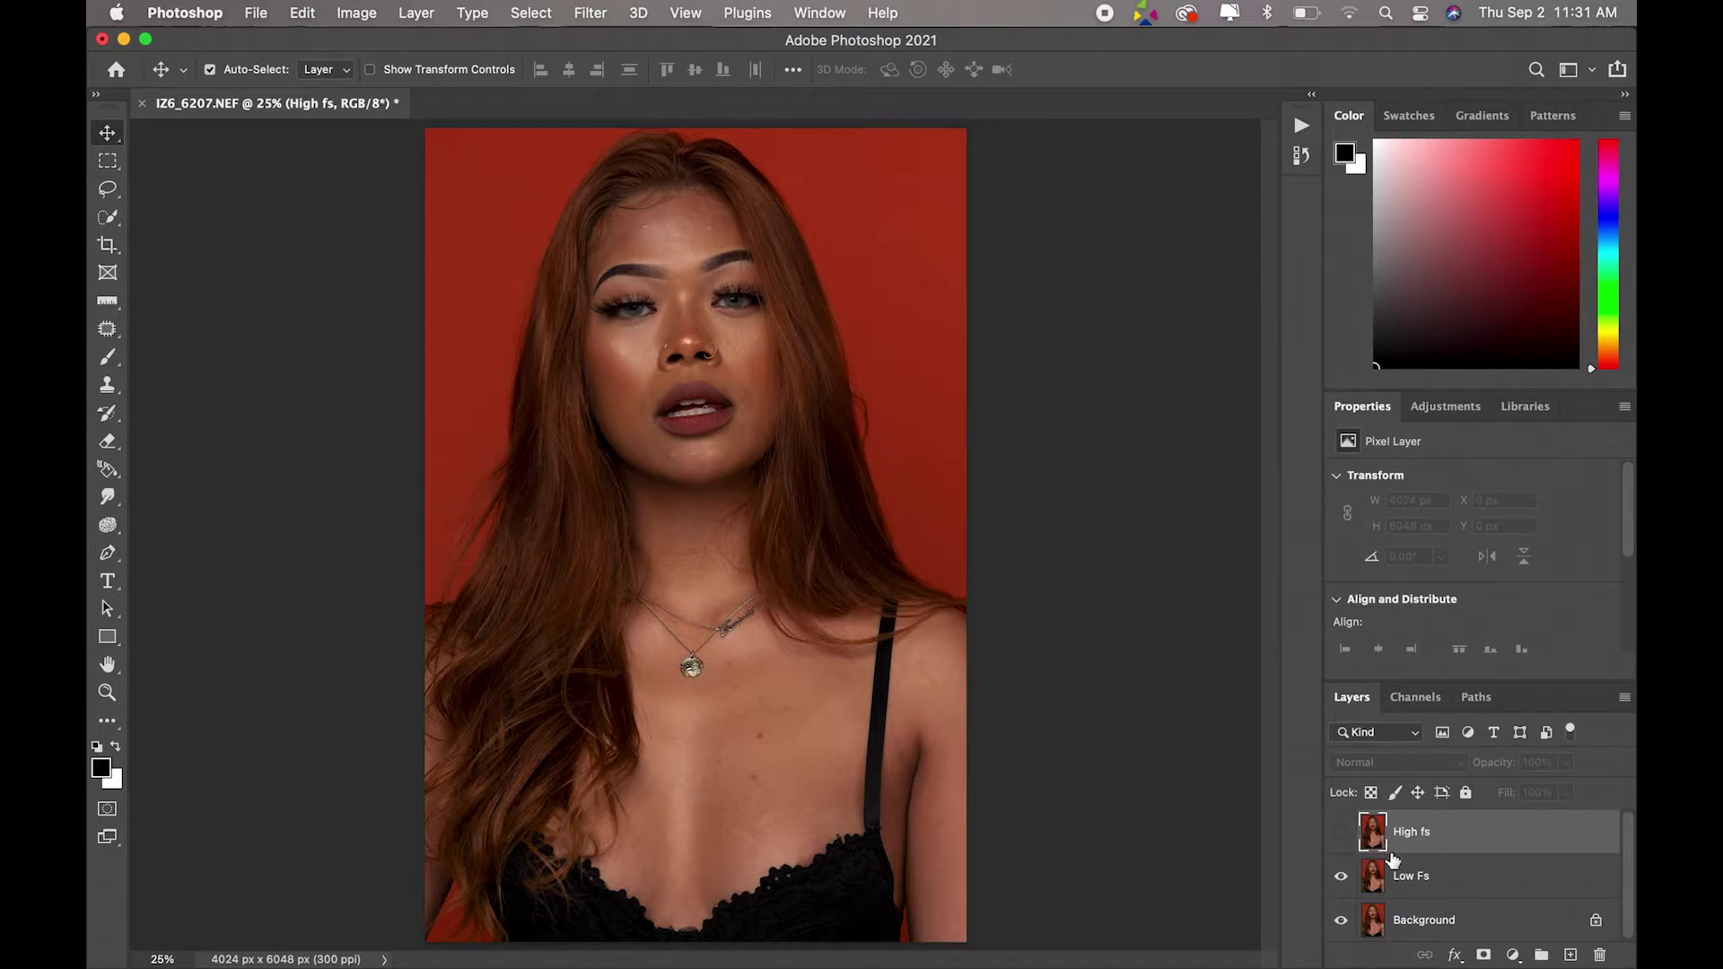
{"action": "left_click", "coordinate": [632, 13]}
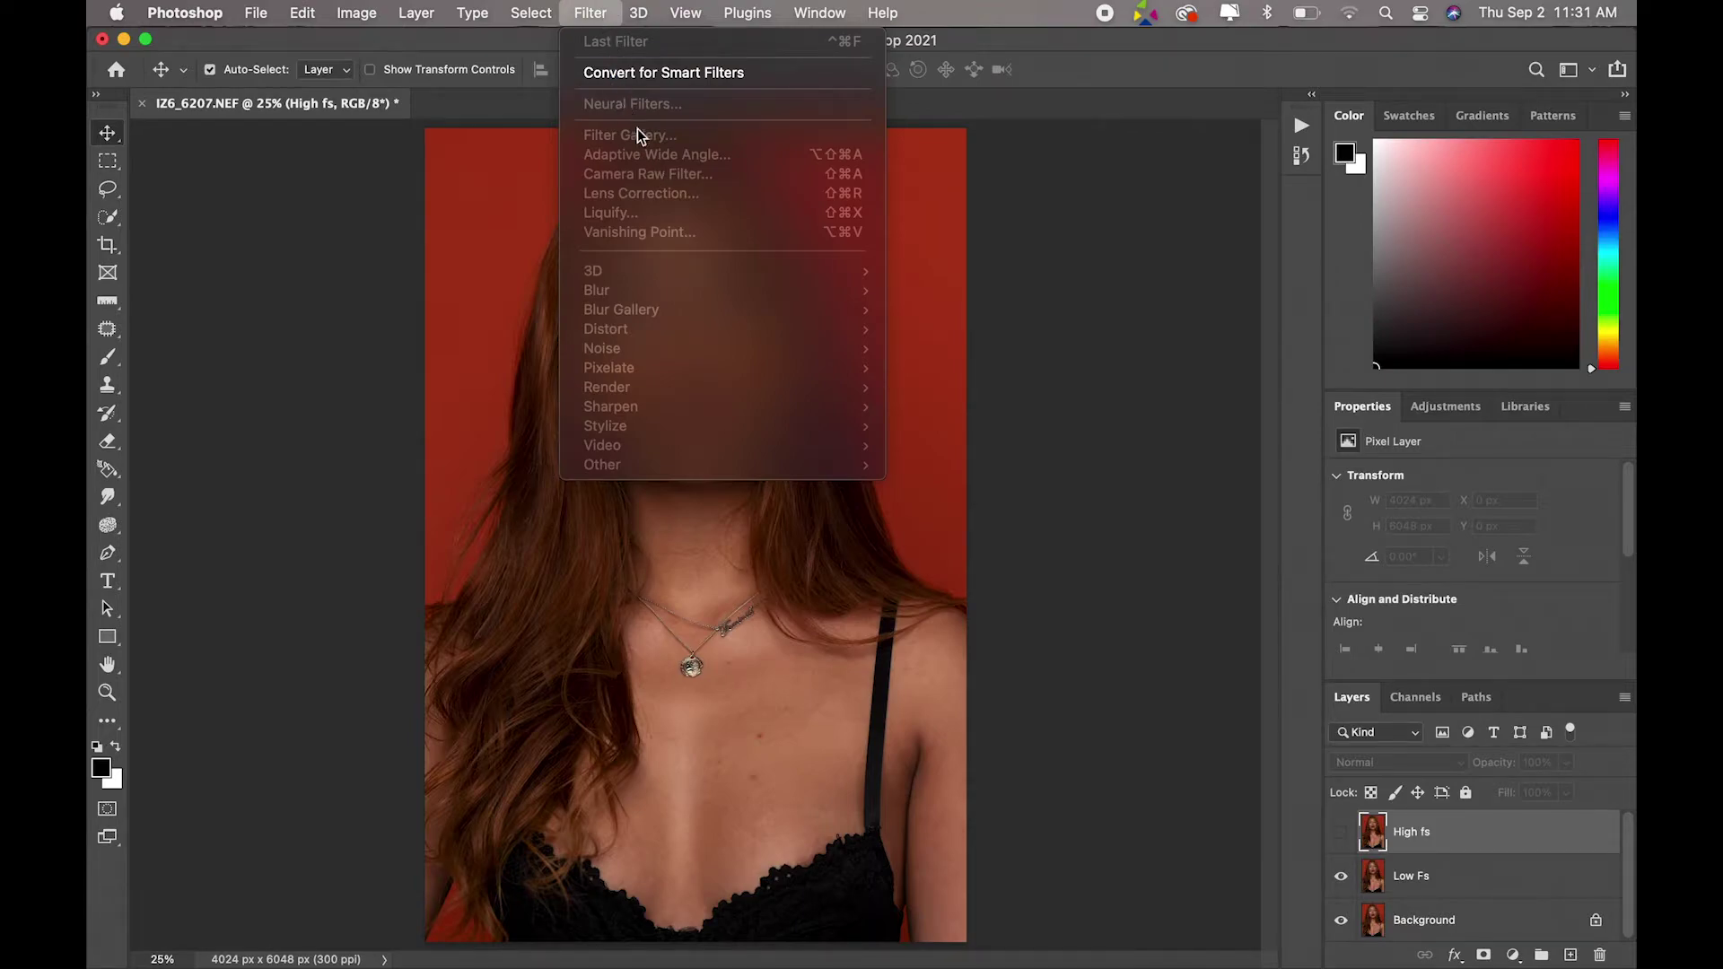
{"action": "left_click", "coordinate": [1429, 884]}
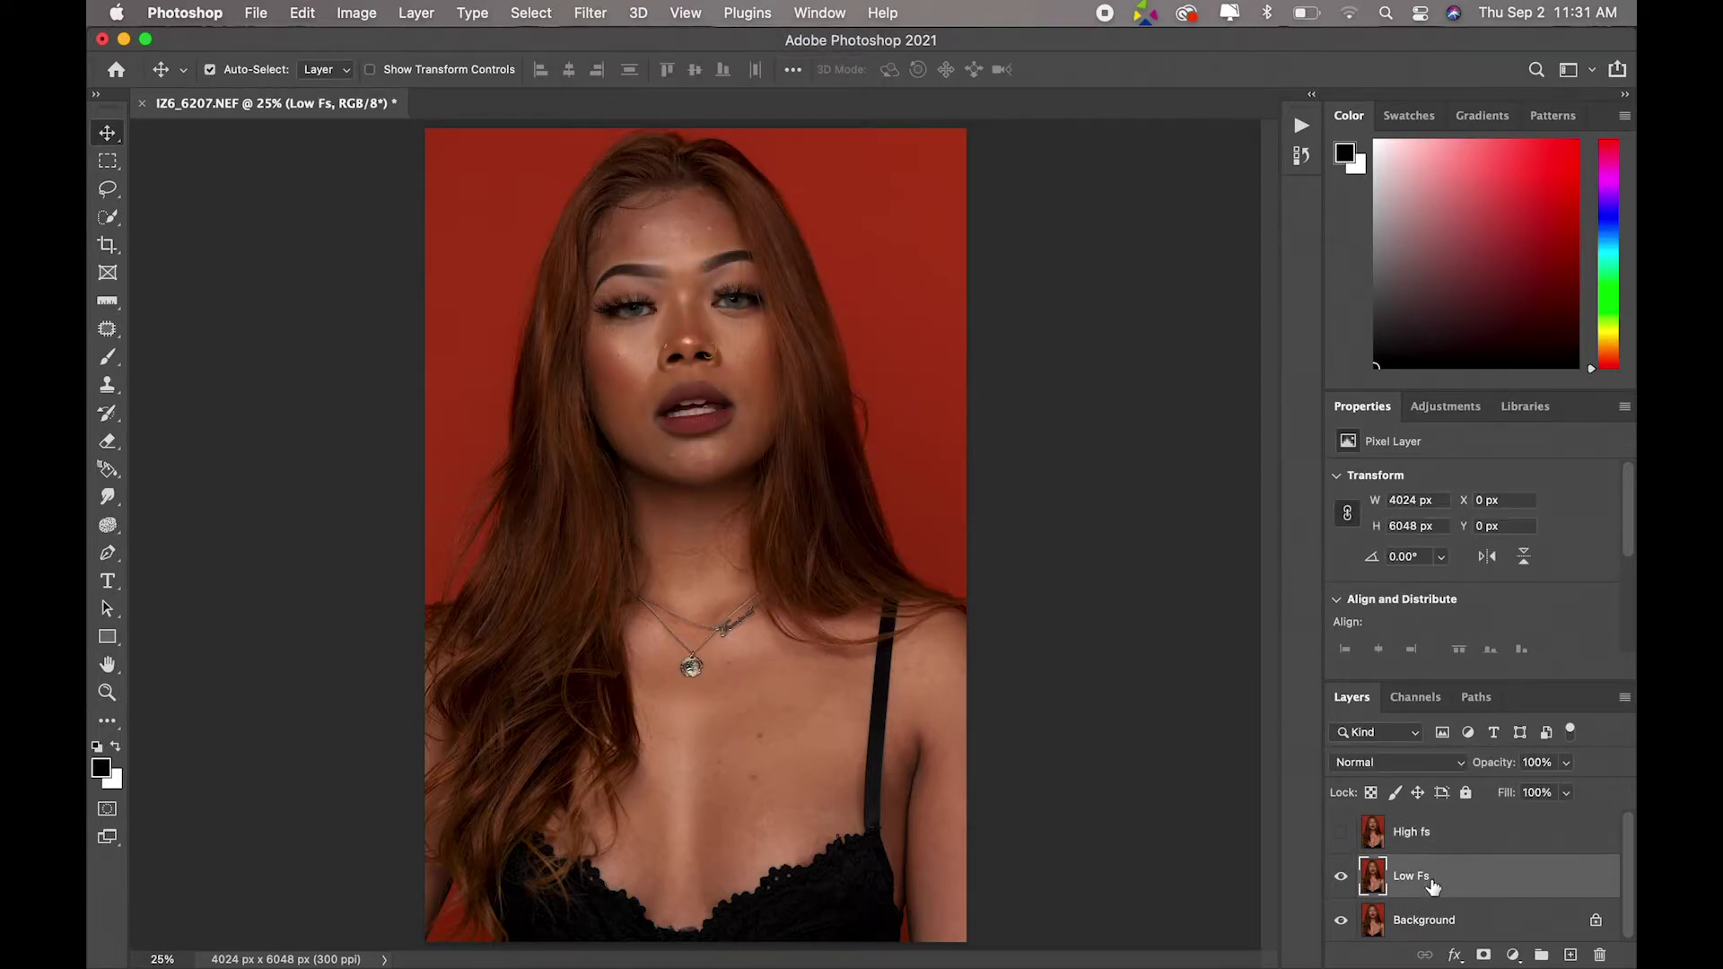
{"action": "left_click", "coordinate": [588, 12]}
{"action": "mouse_move", "coordinate": [596, 291]}
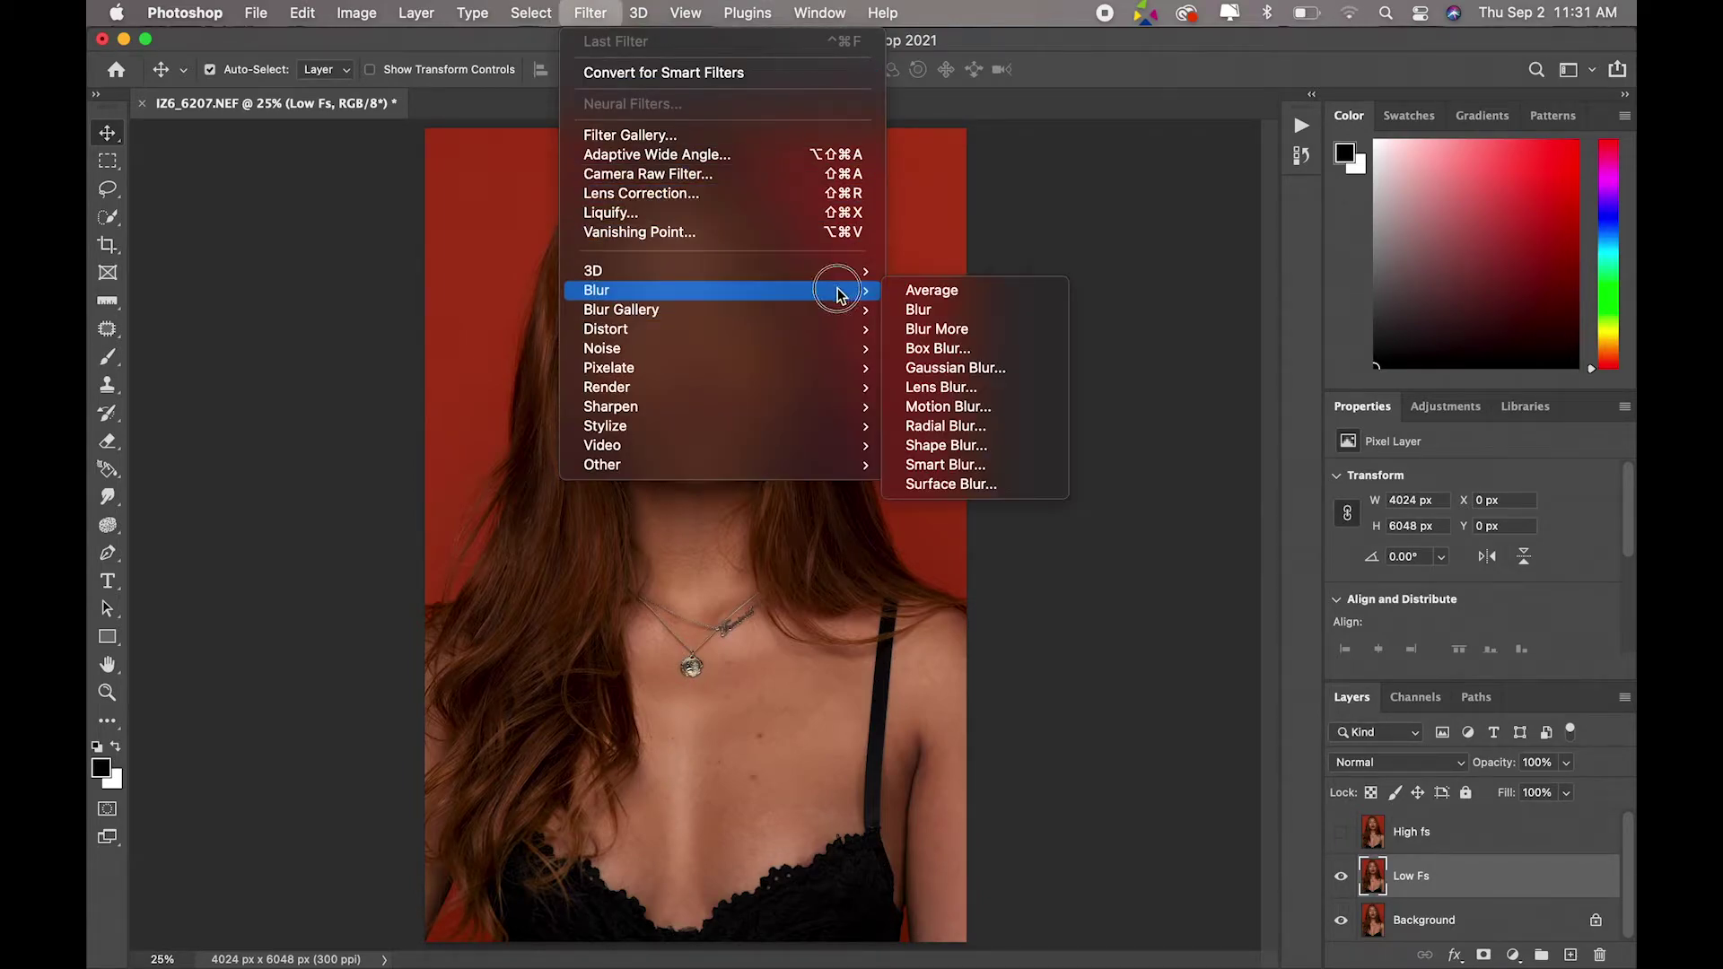
{"action": "left_click", "coordinate": [948, 370]}
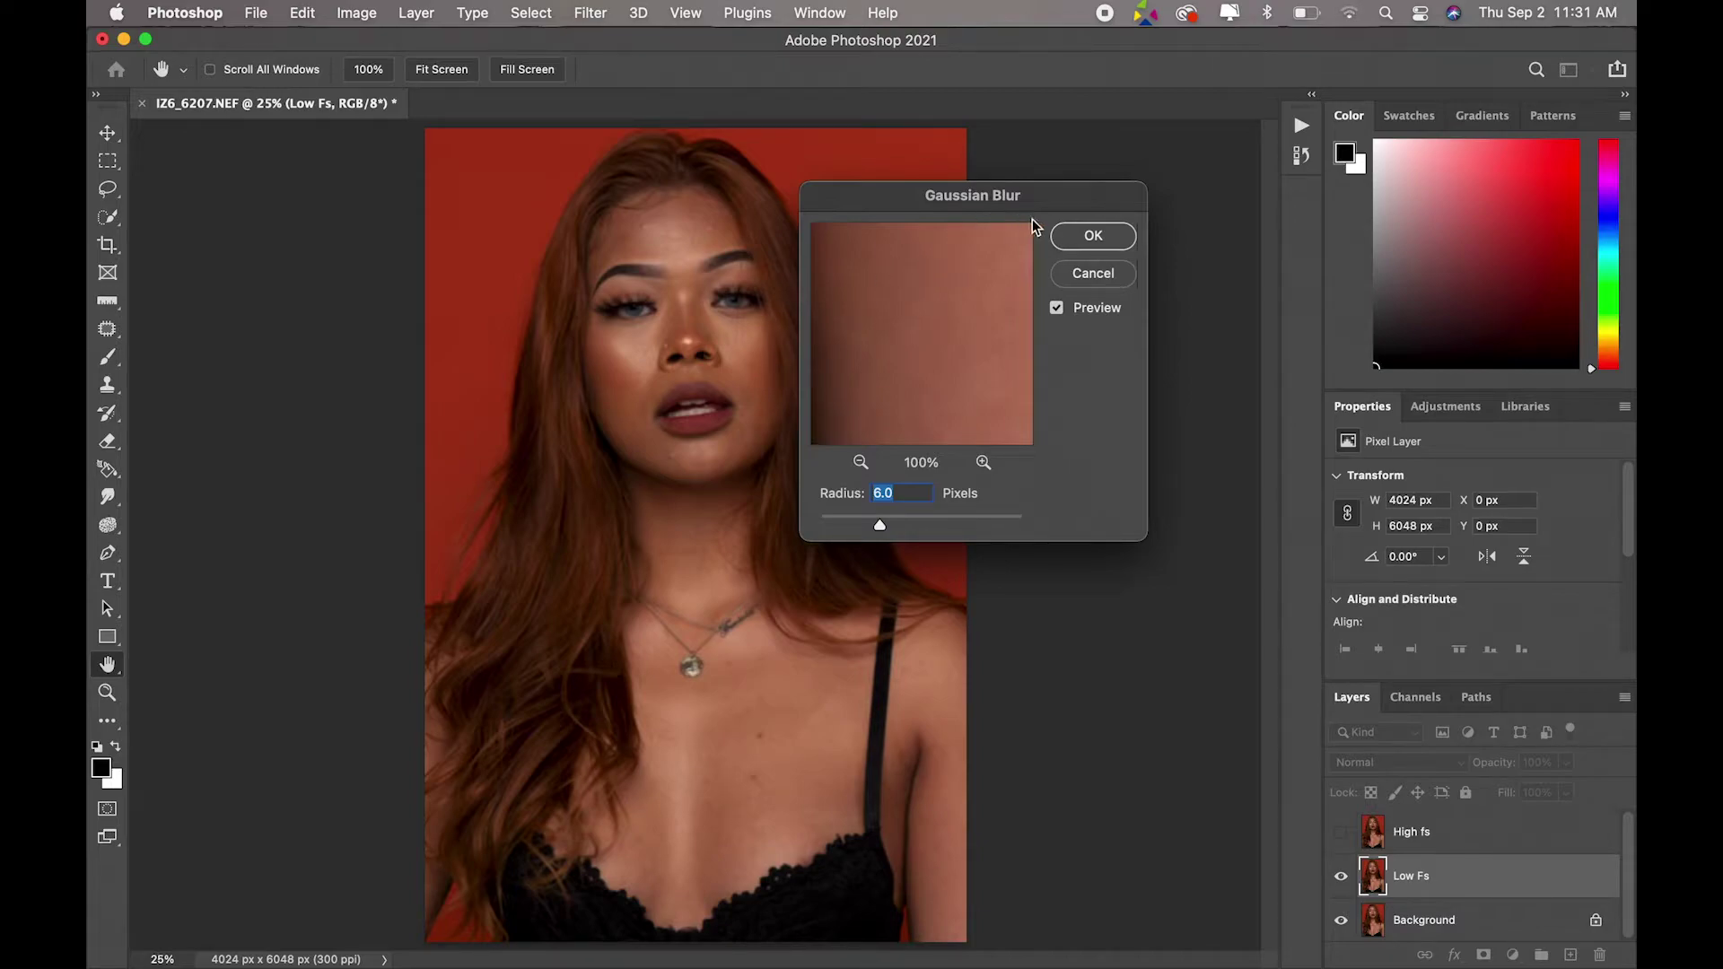
{"action": "left_click_drag", "start_coordinate": [1066, 196], "coordinate": [1213, 165]}
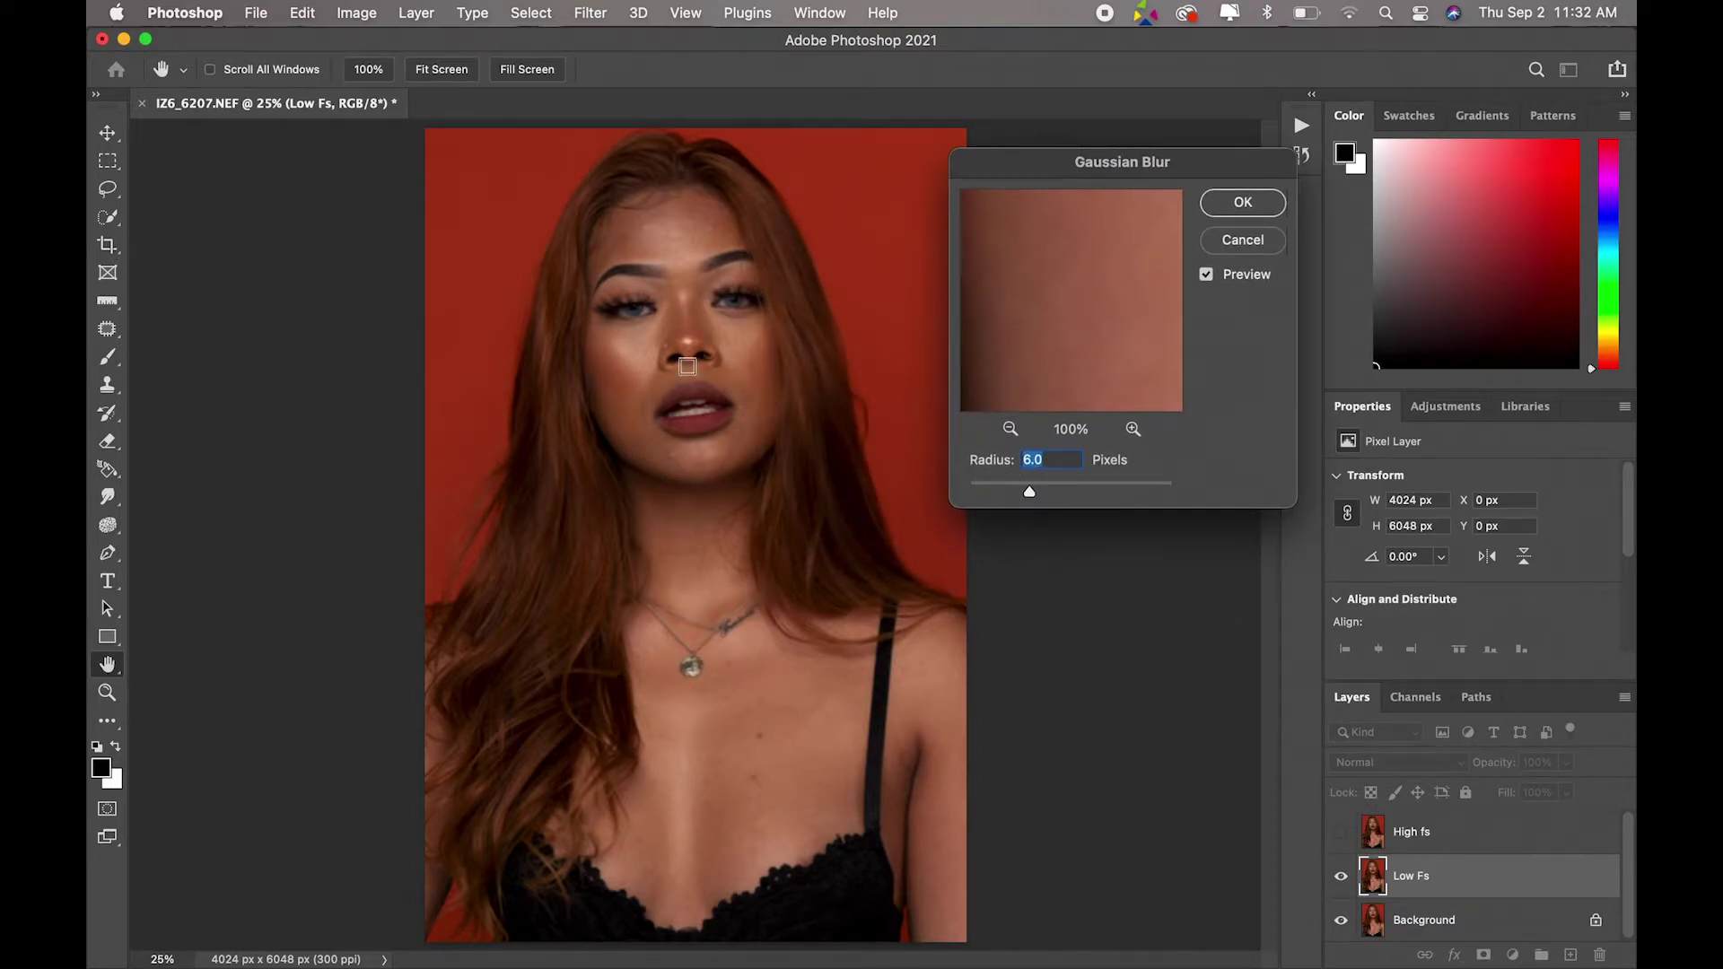
{"action": "left_click_drag", "start_coordinate": [1031, 493], "coordinate": [1104, 493]}
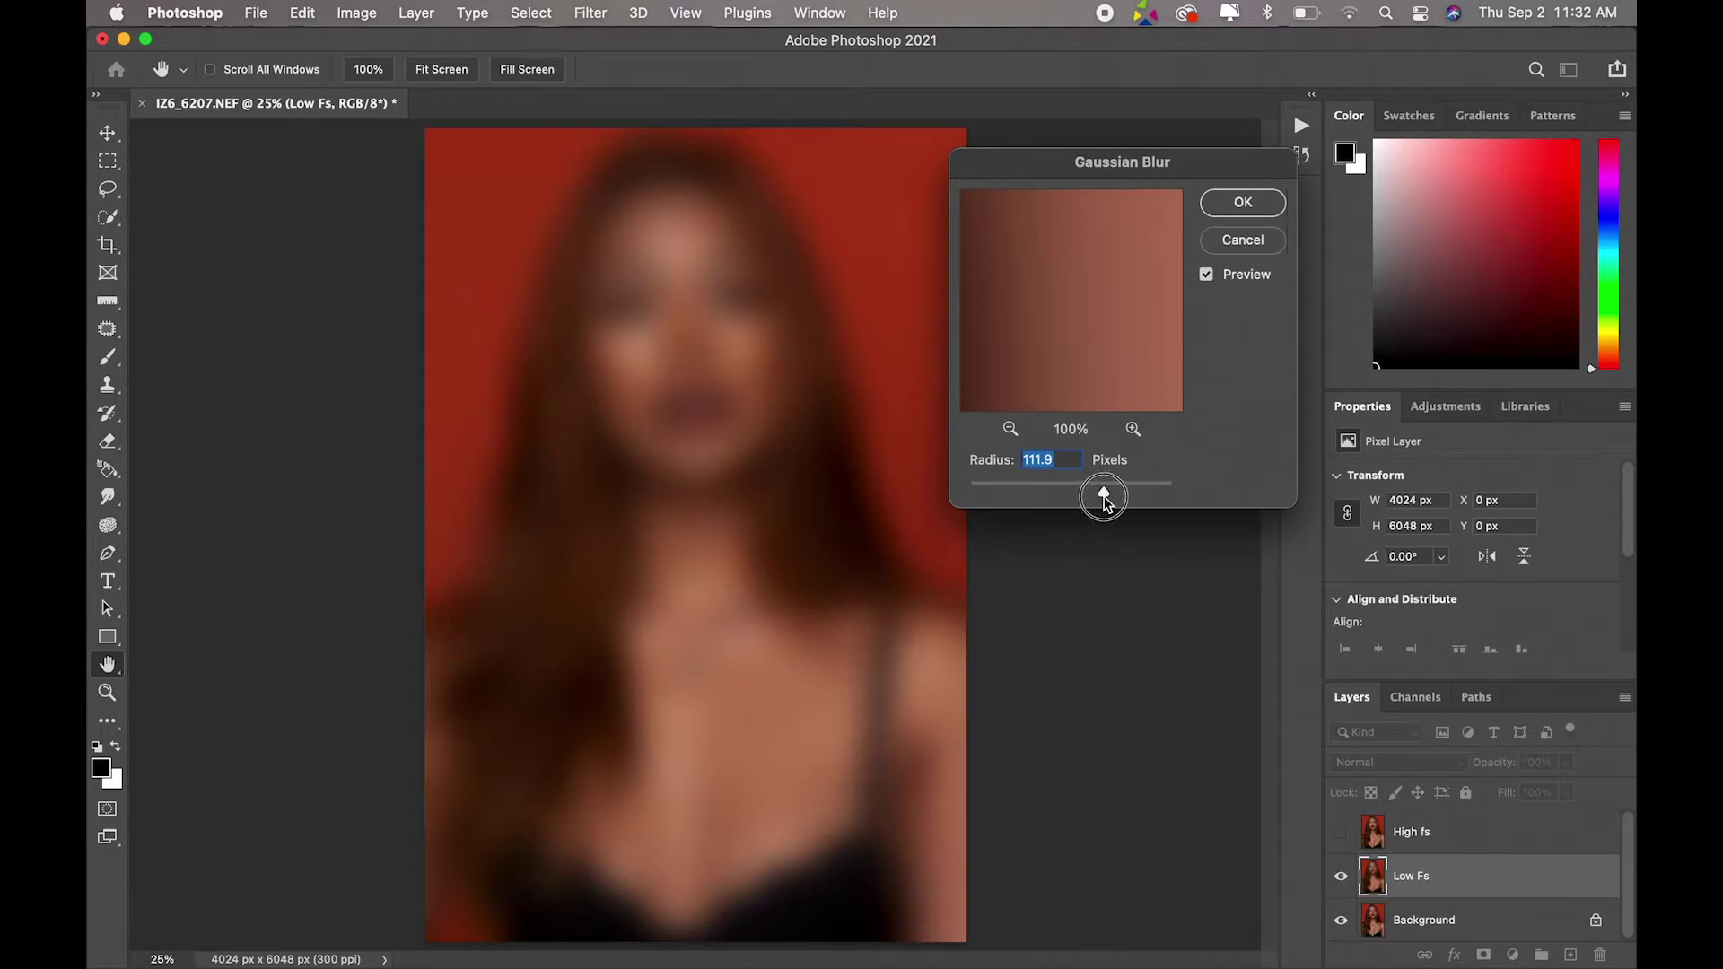
{"action": "left_click_drag", "start_coordinate": [1109, 498], "coordinate": [958, 519]}
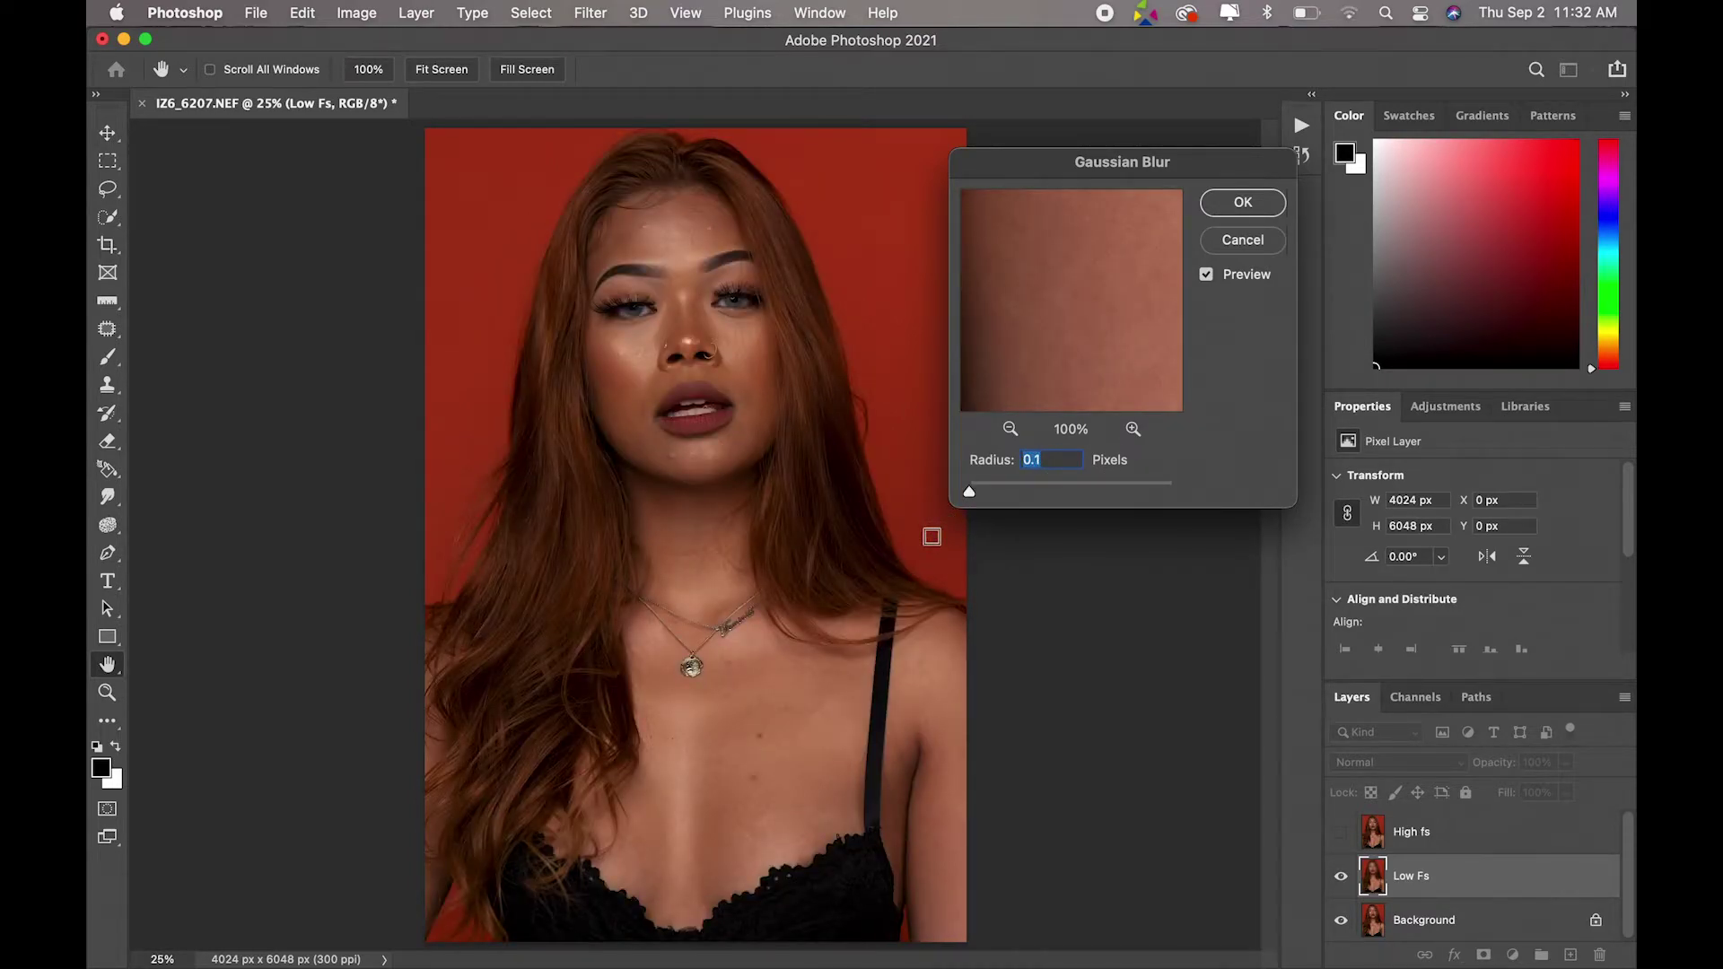
{"action": "left_click_drag", "start_coordinate": [970, 493], "coordinate": [1018, 506]}
{"action": "left_click", "coordinate": [723, 307]}
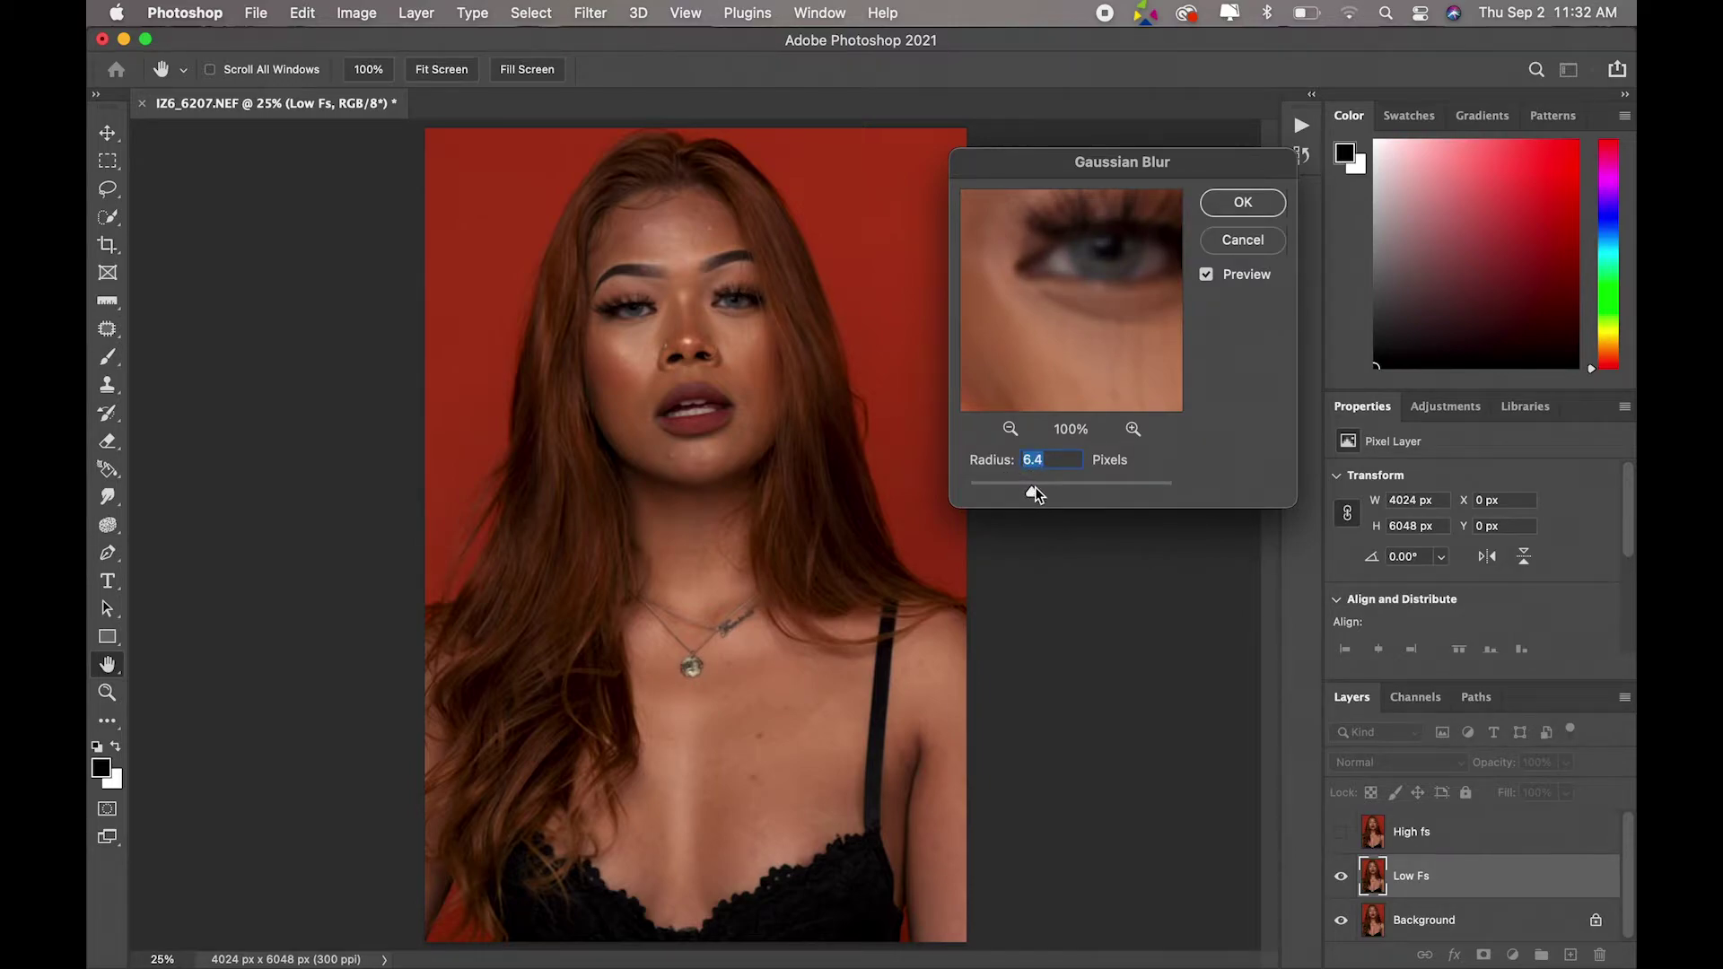
Step: Settle the Low Fs Gaussian Blur radius at 12 pixels while previewing the eye, and apply it
{"action": "left_click_drag", "start_coordinate": [1030, 490], "coordinate": [1054, 499]}
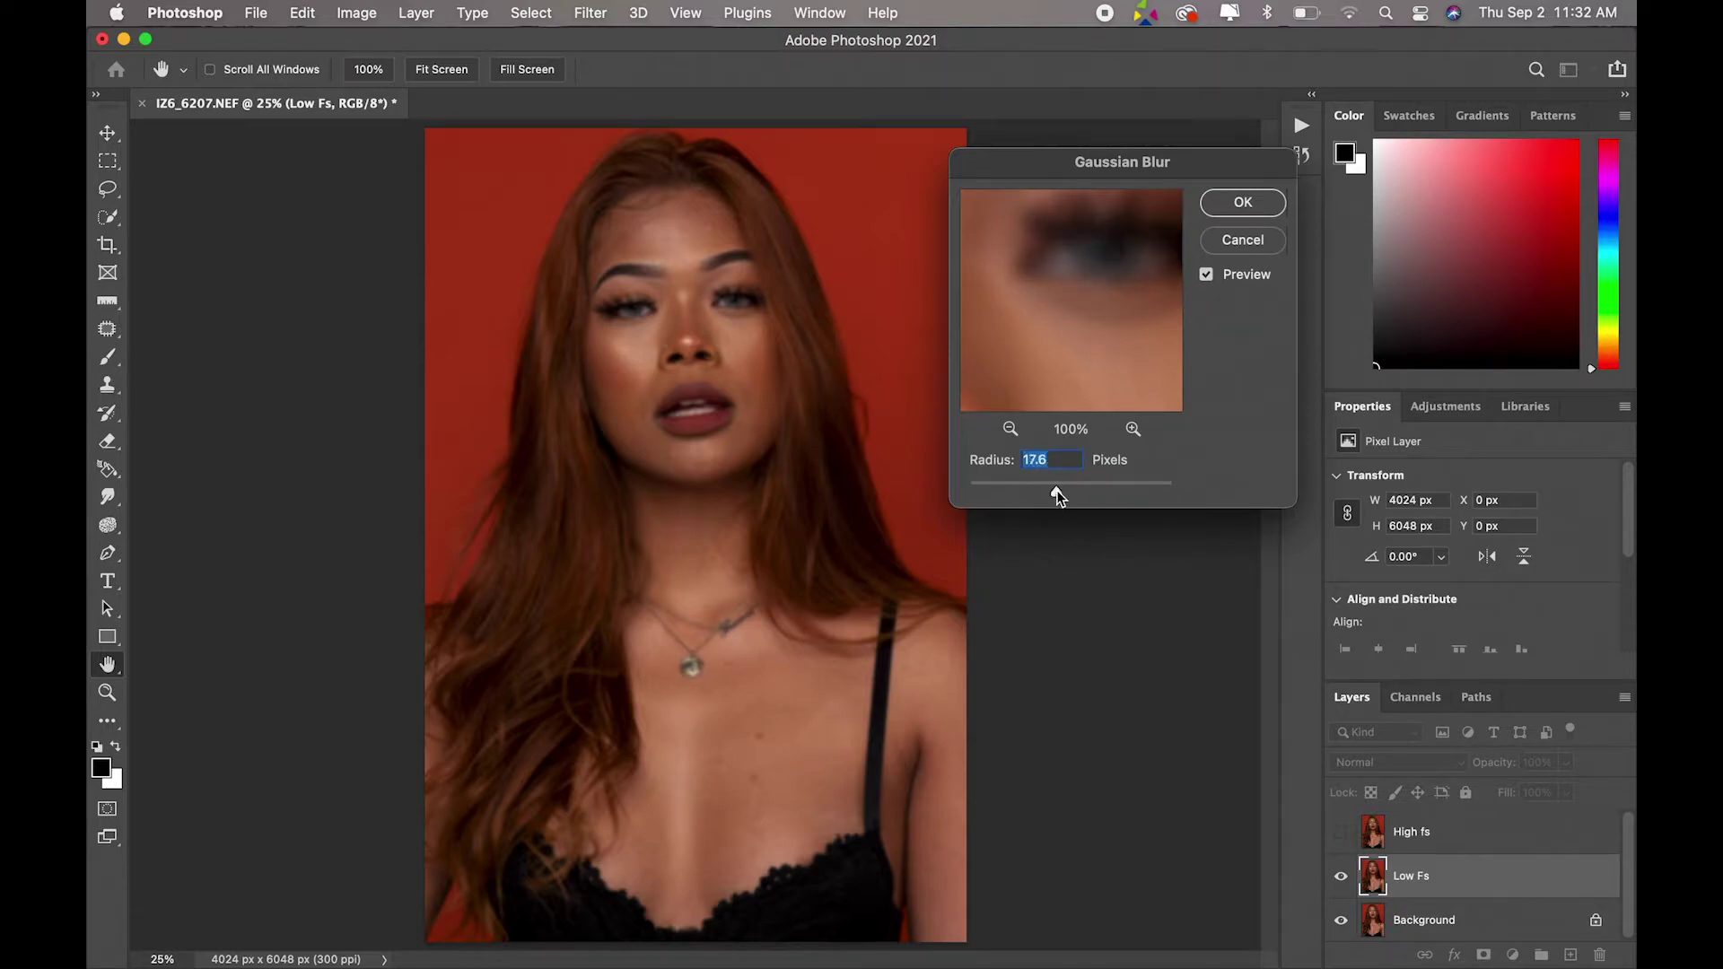
{"action": "left_click_drag", "start_coordinate": [1046, 489], "coordinate": [1054, 499]}
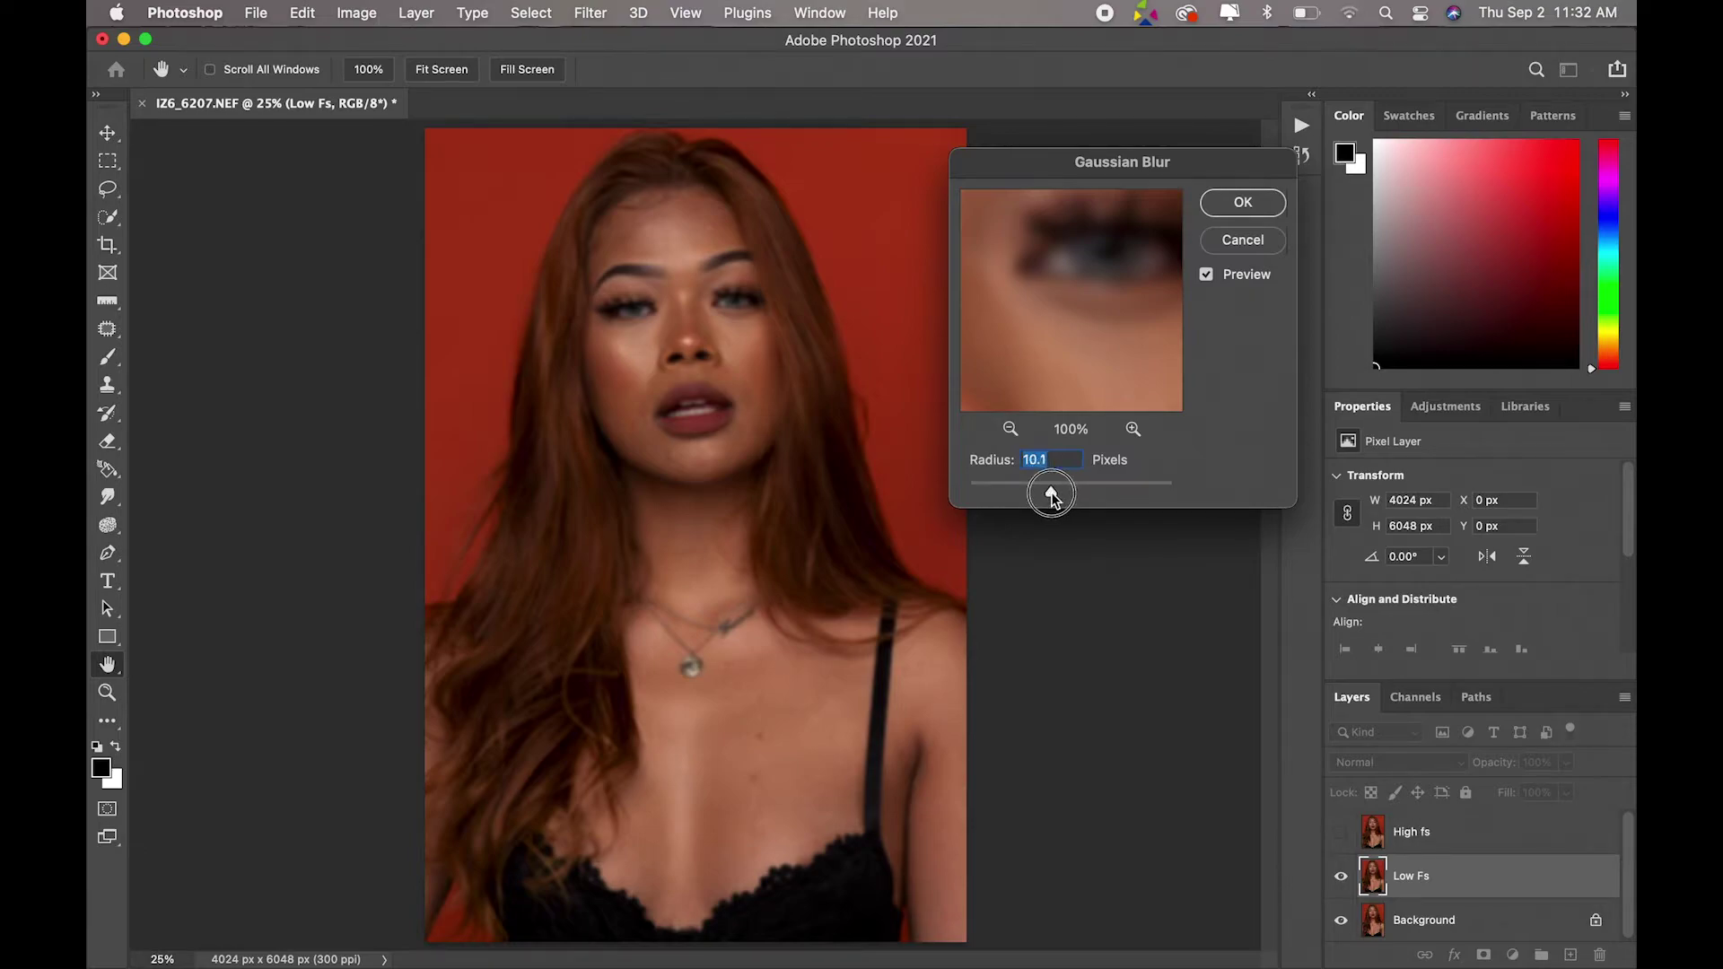
{"action": "left_click_drag", "start_coordinate": [1054, 499], "coordinate": [1052, 499]}
{"action": "left_click", "coordinate": [728, 327]}
{"action": "left_click_drag", "start_coordinate": [1051, 493], "coordinate": [1055, 497]}
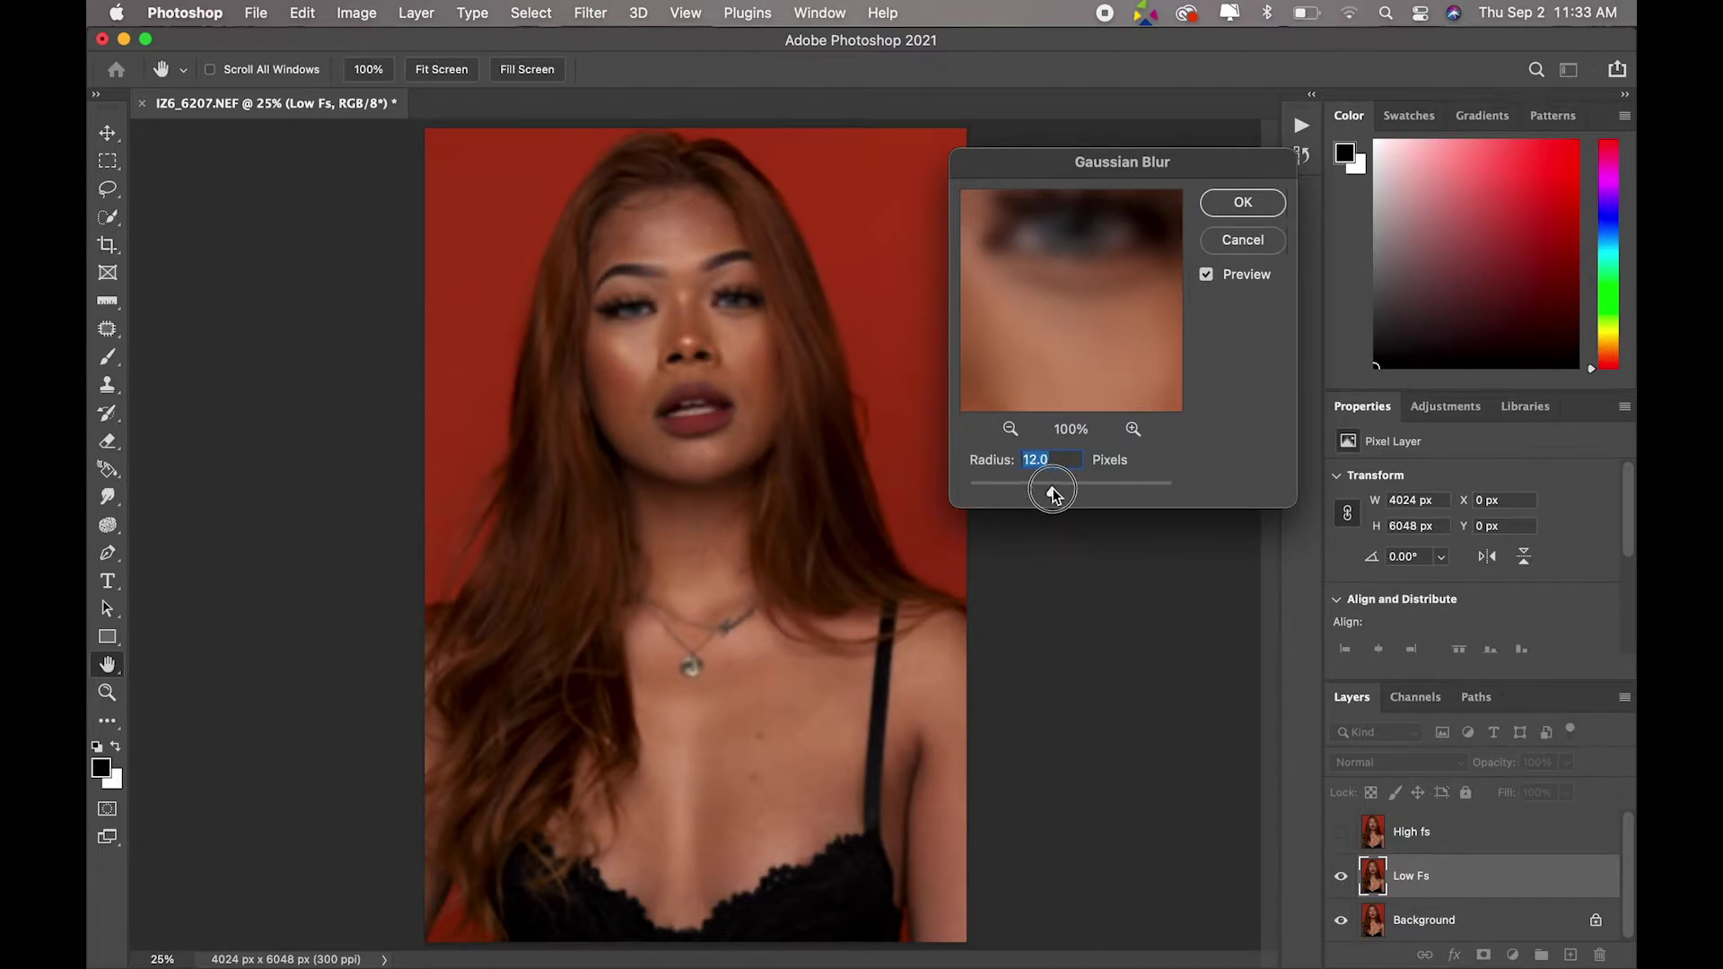
{"action": "left_click_drag", "start_coordinate": [1051, 493], "coordinate": [1050, 484]}
{"action": "left_click", "coordinate": [744, 303]}
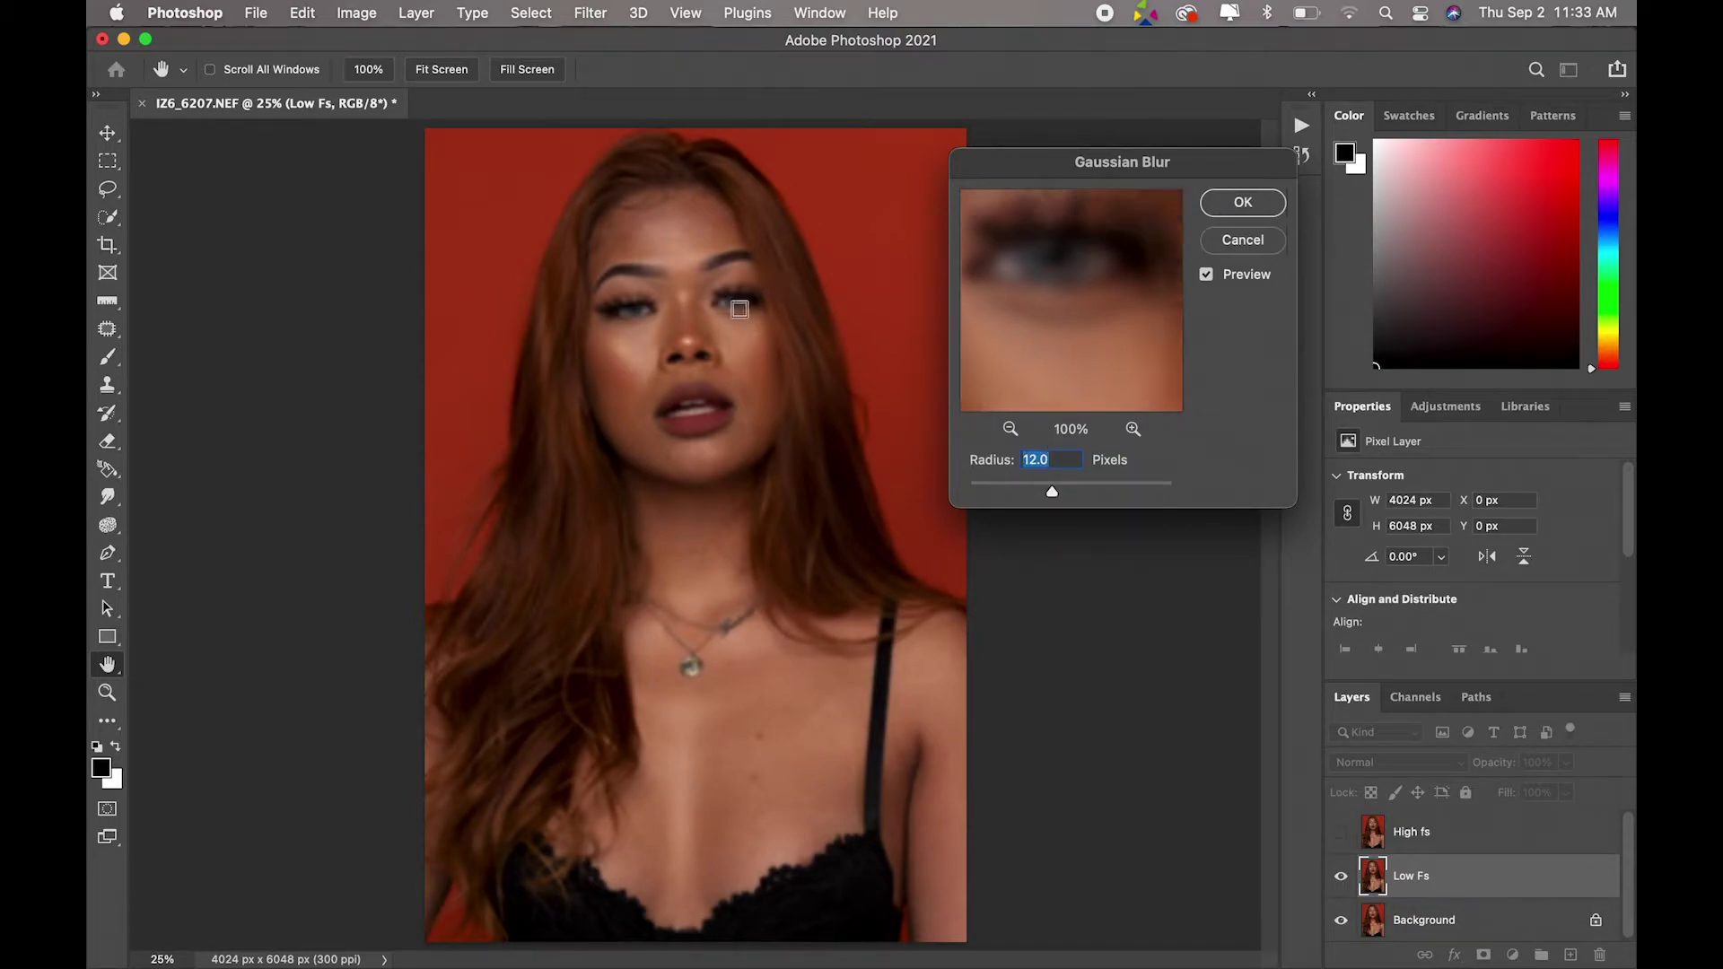
{"action": "left_click", "coordinate": [1239, 205]}
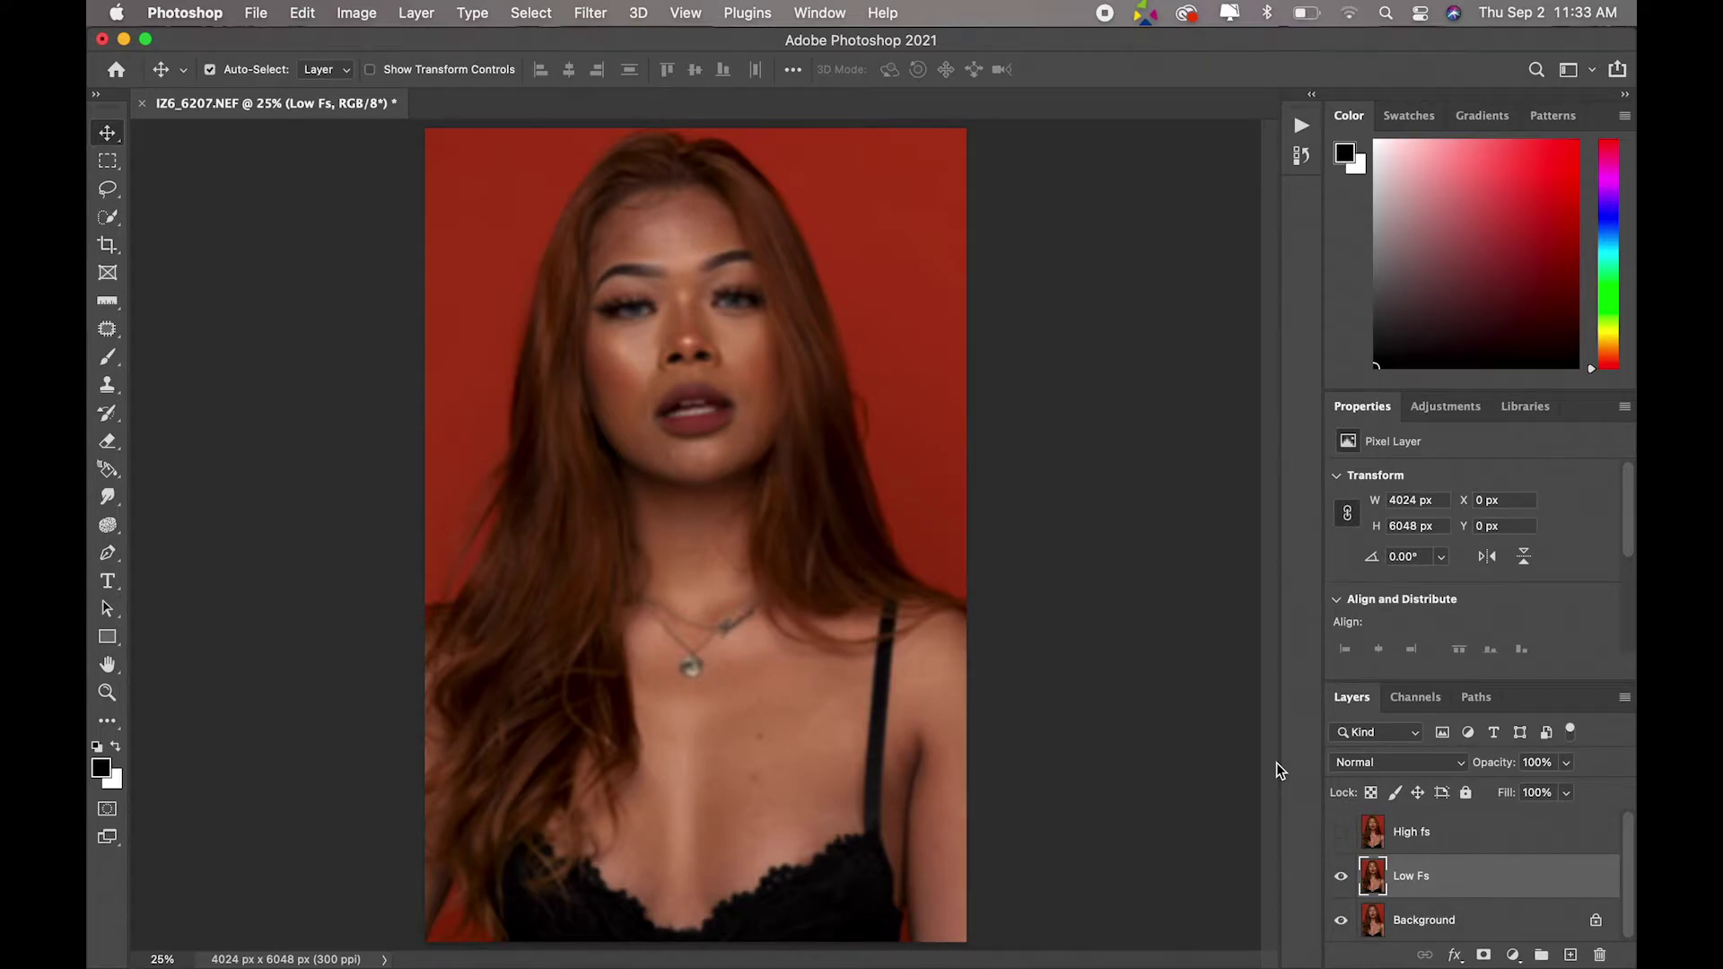
Step: Apply Image to High fs from Low Fs using Subtract, scale 2, offset 128
{"action": "left_click", "coordinate": [1341, 833]}
{"action": "left_click", "coordinate": [1412, 835]}
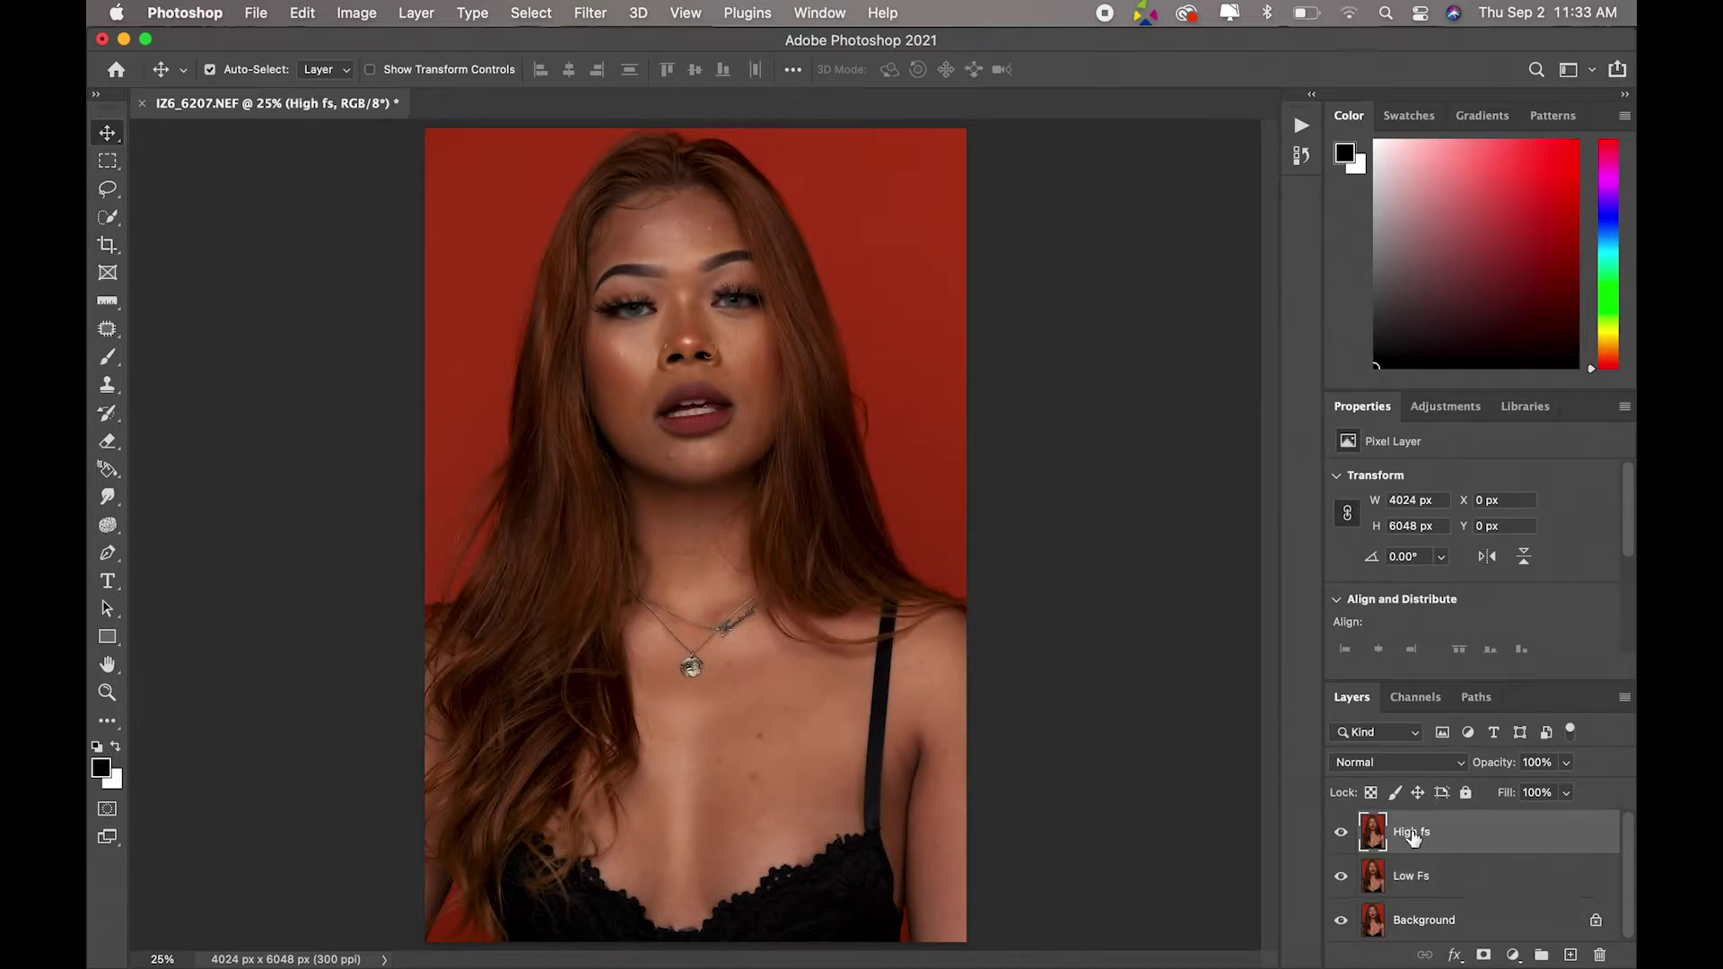
{"action": "left_click", "coordinate": [366, 13]}
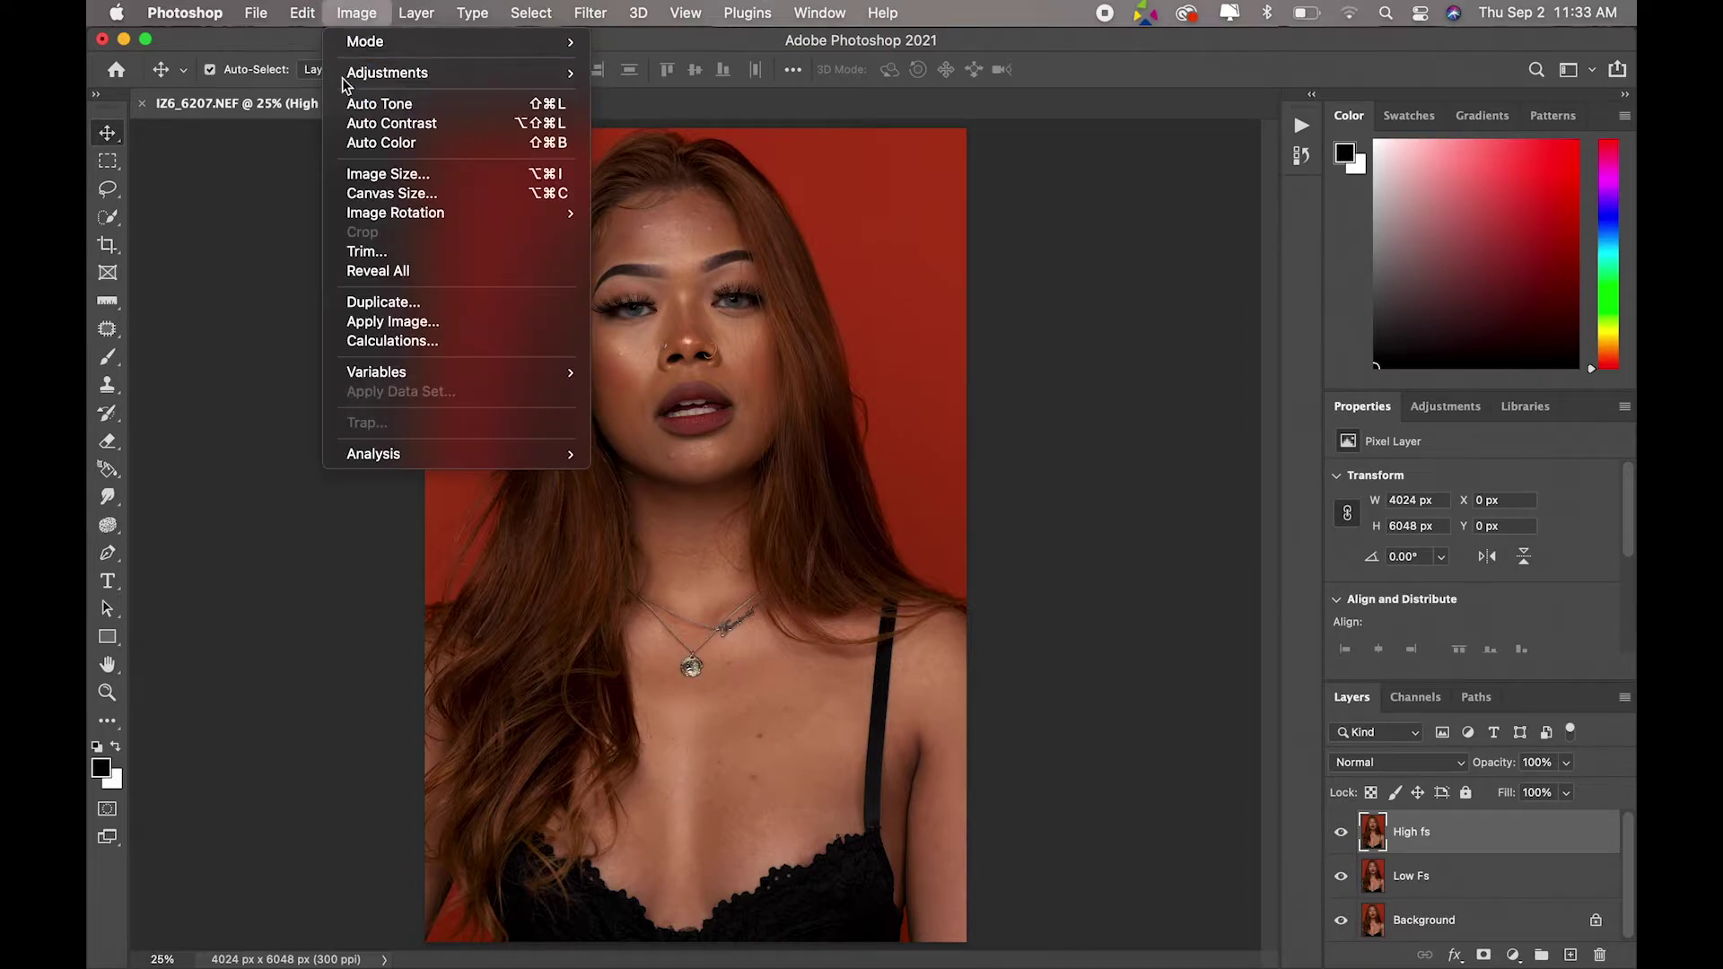
{"action": "left_click", "coordinate": [504, 325]}
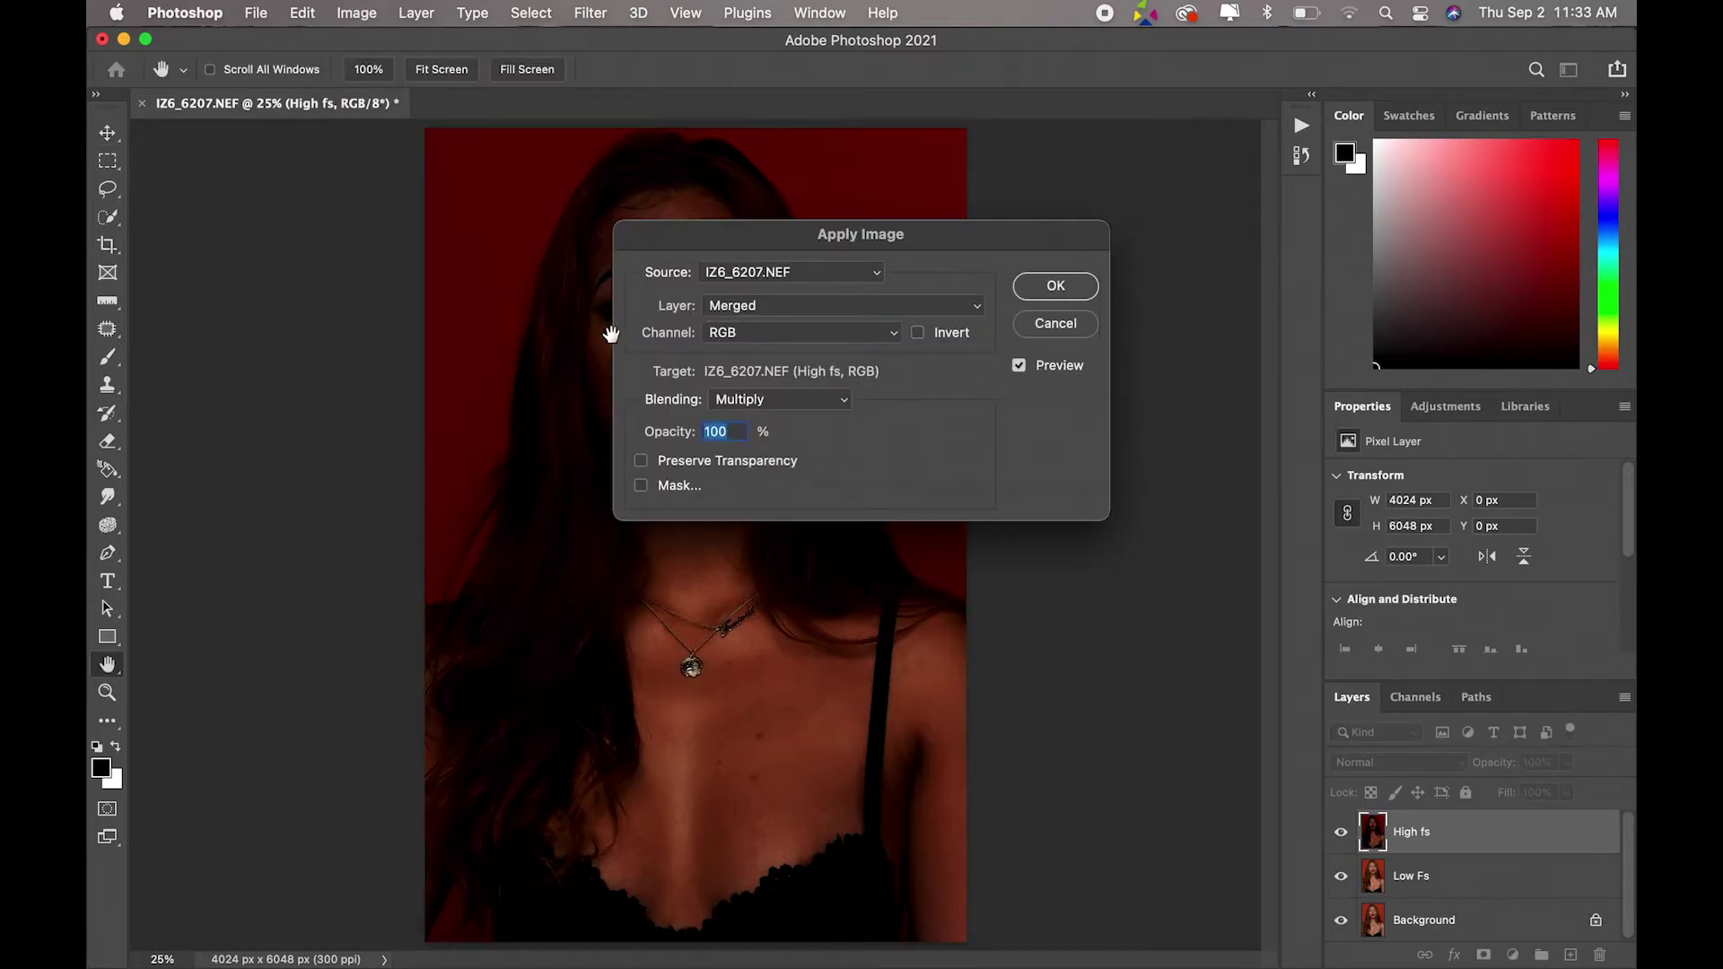
{"action": "left_click", "coordinate": [817, 306]}
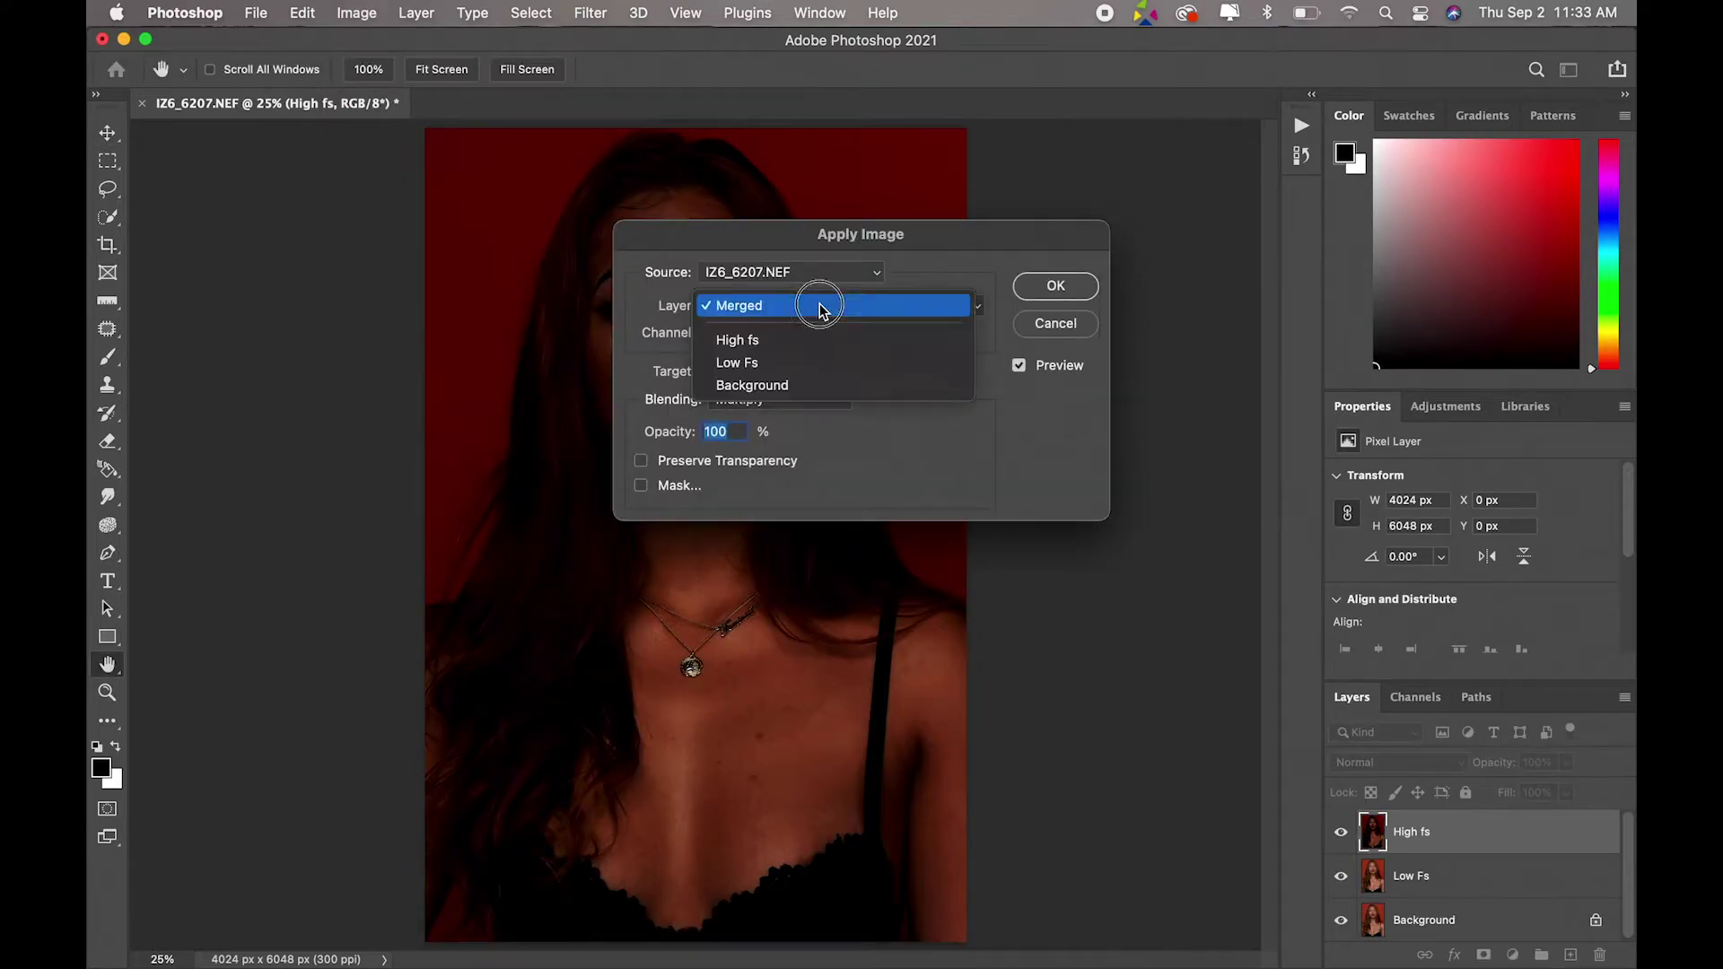
{"action": "left_click", "coordinate": [810, 364]}
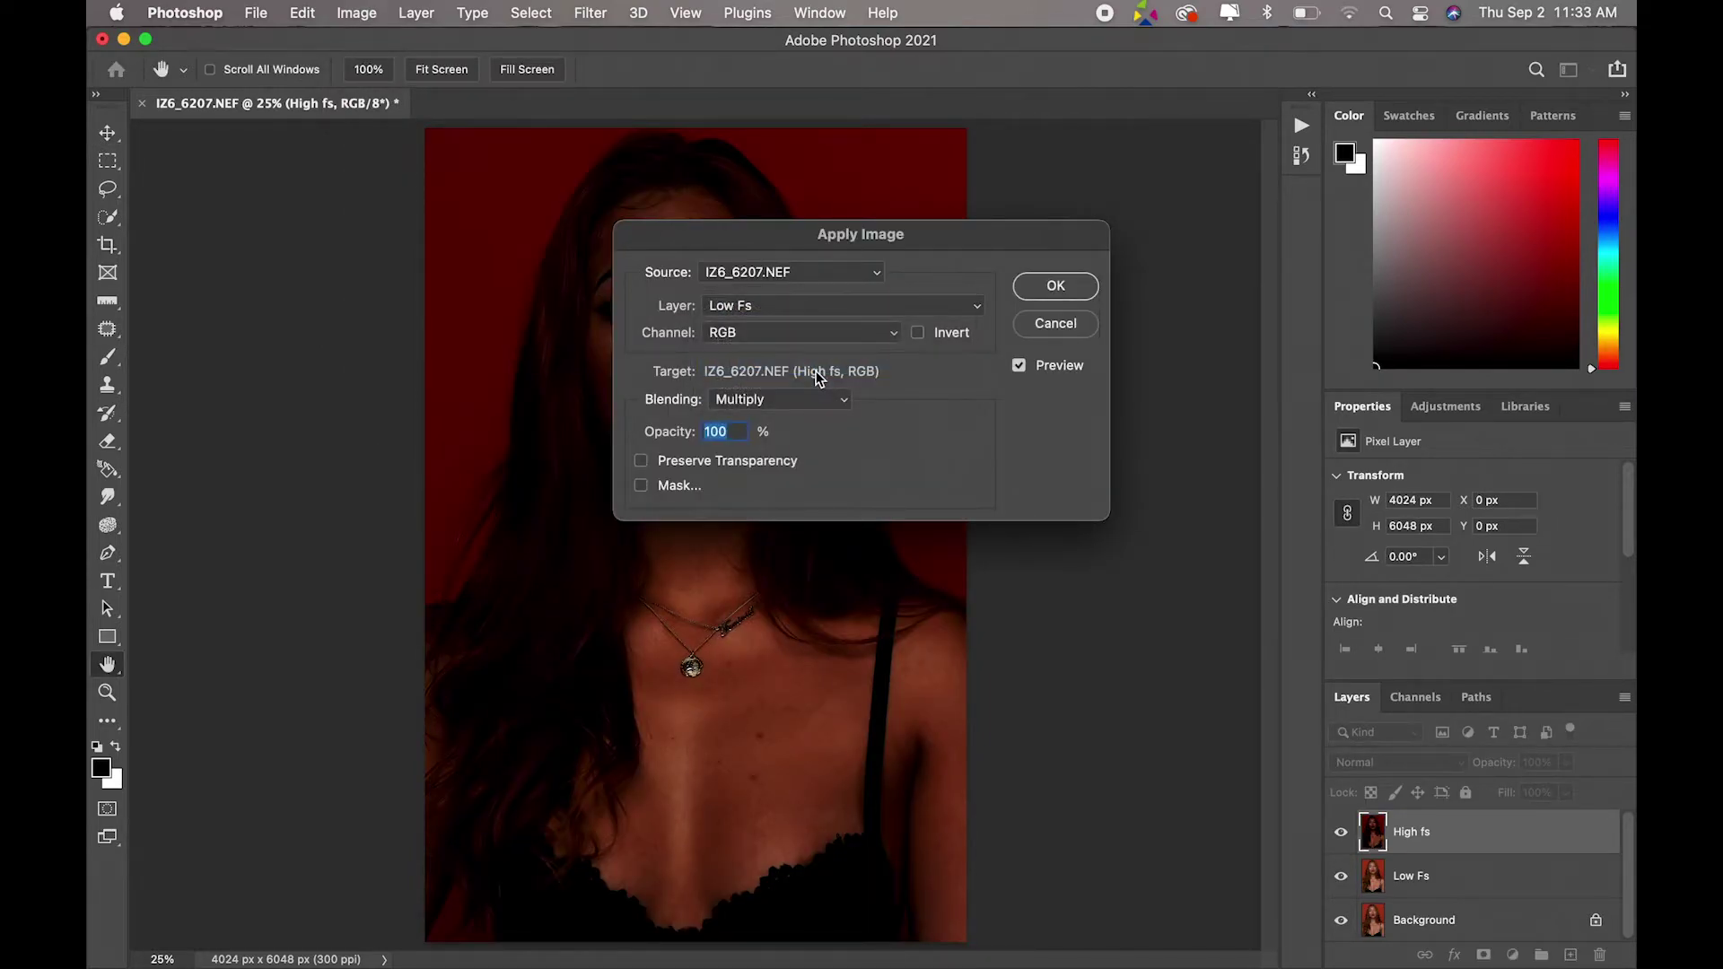
{"action": "left_click", "coordinate": [826, 398]}
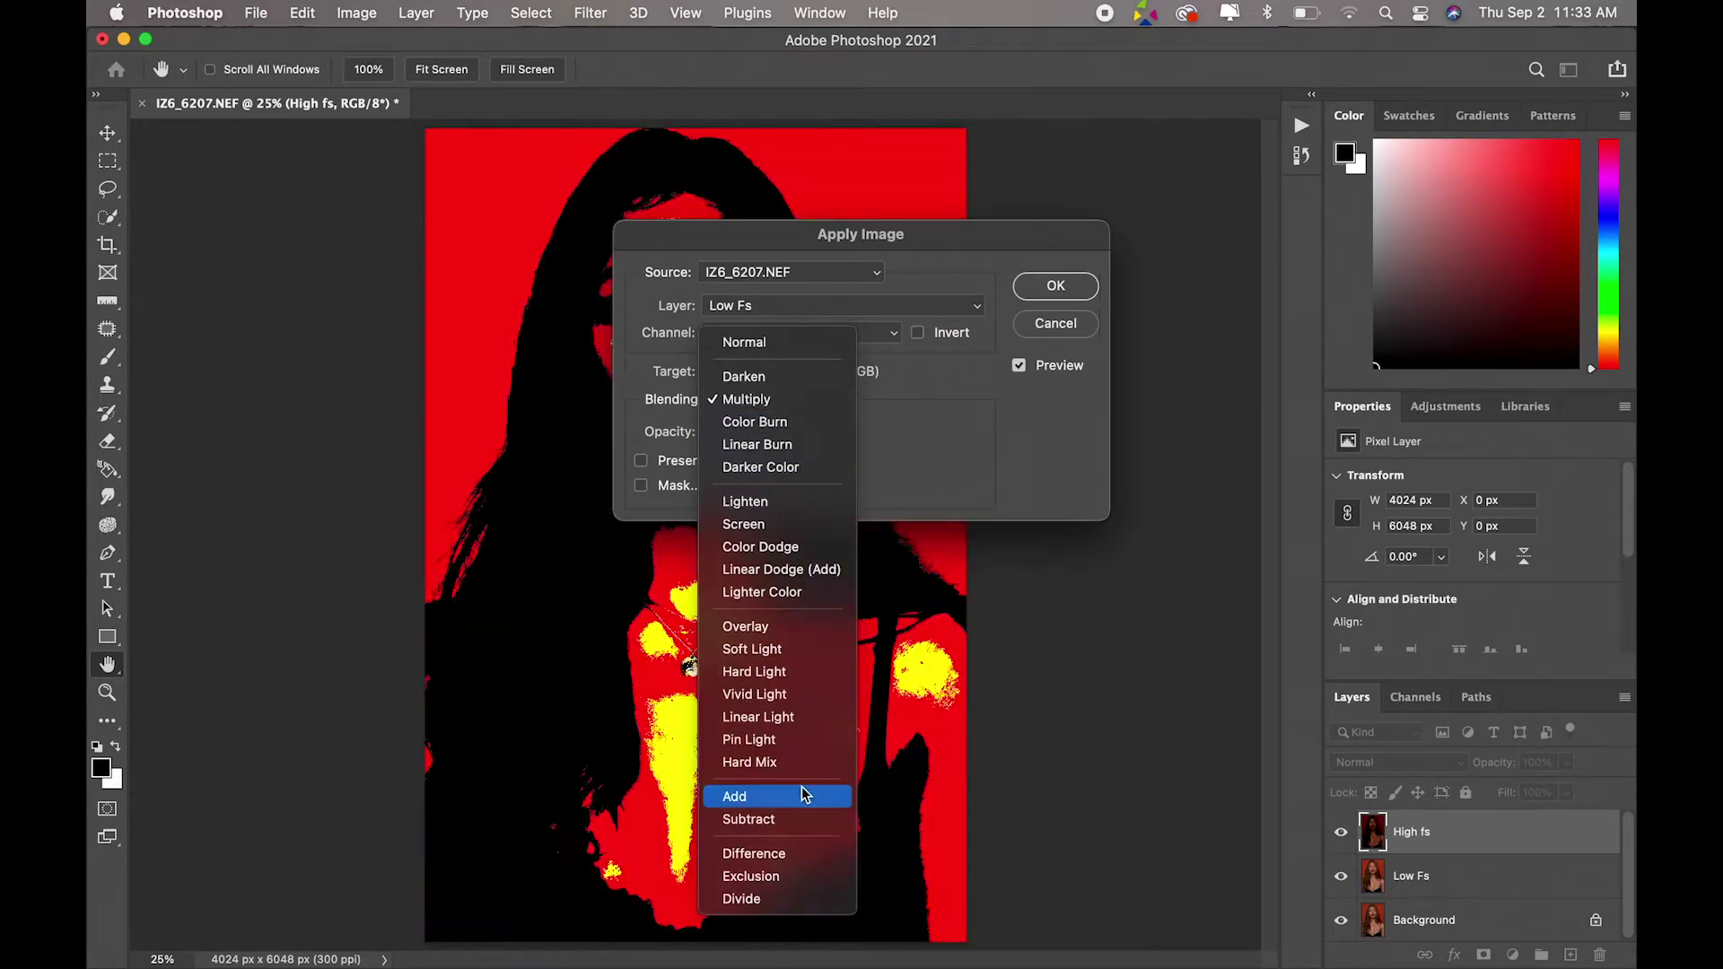
{"action": "left_click", "coordinate": [805, 817]}
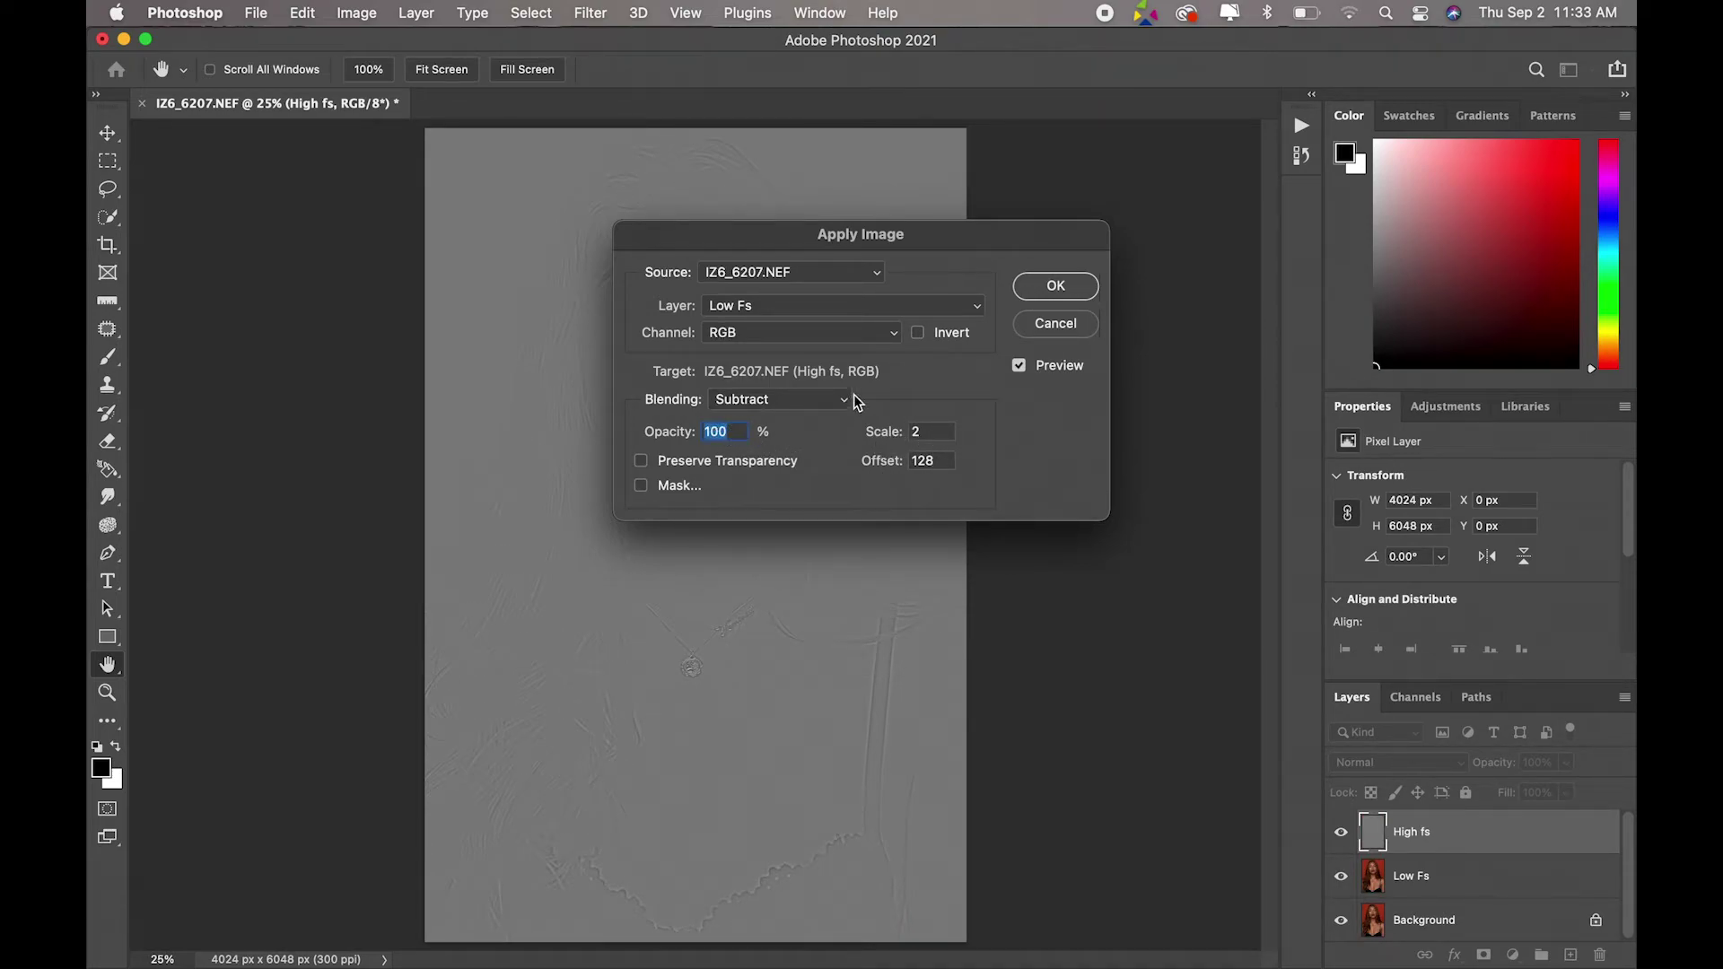
{"action": "left_click", "coordinate": [1059, 287]}
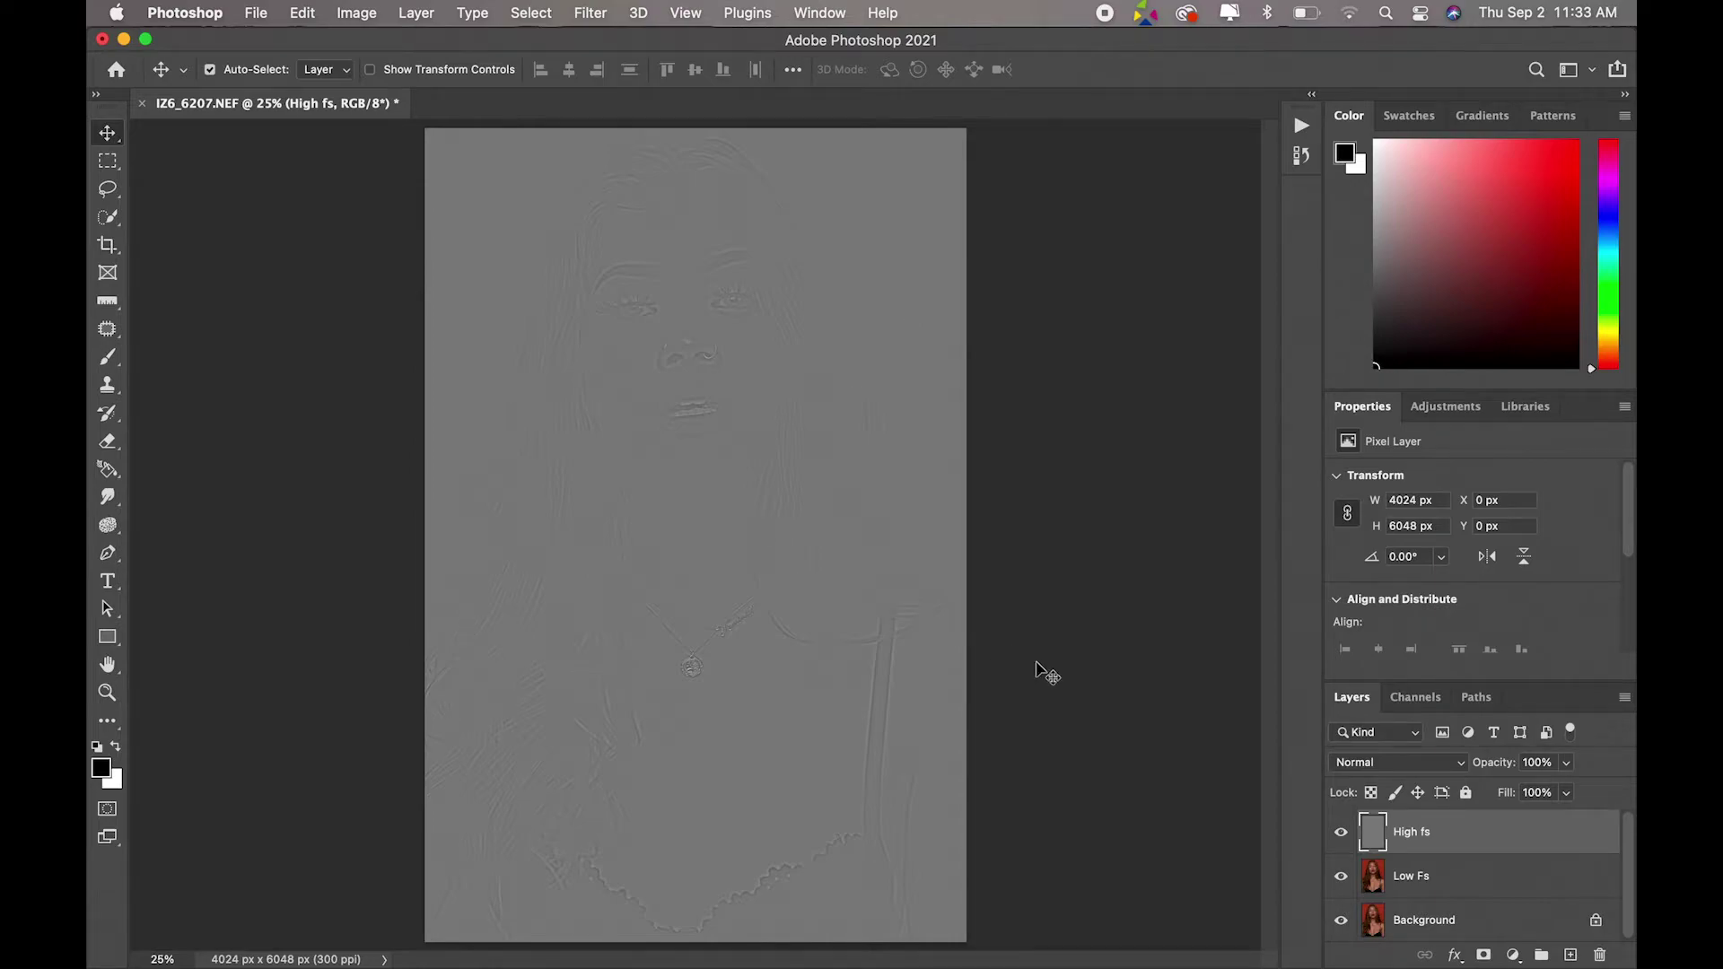
Step: Set High fs to Linear Light blending and hide it to compare
{"action": "left_click", "coordinate": [1400, 765]}
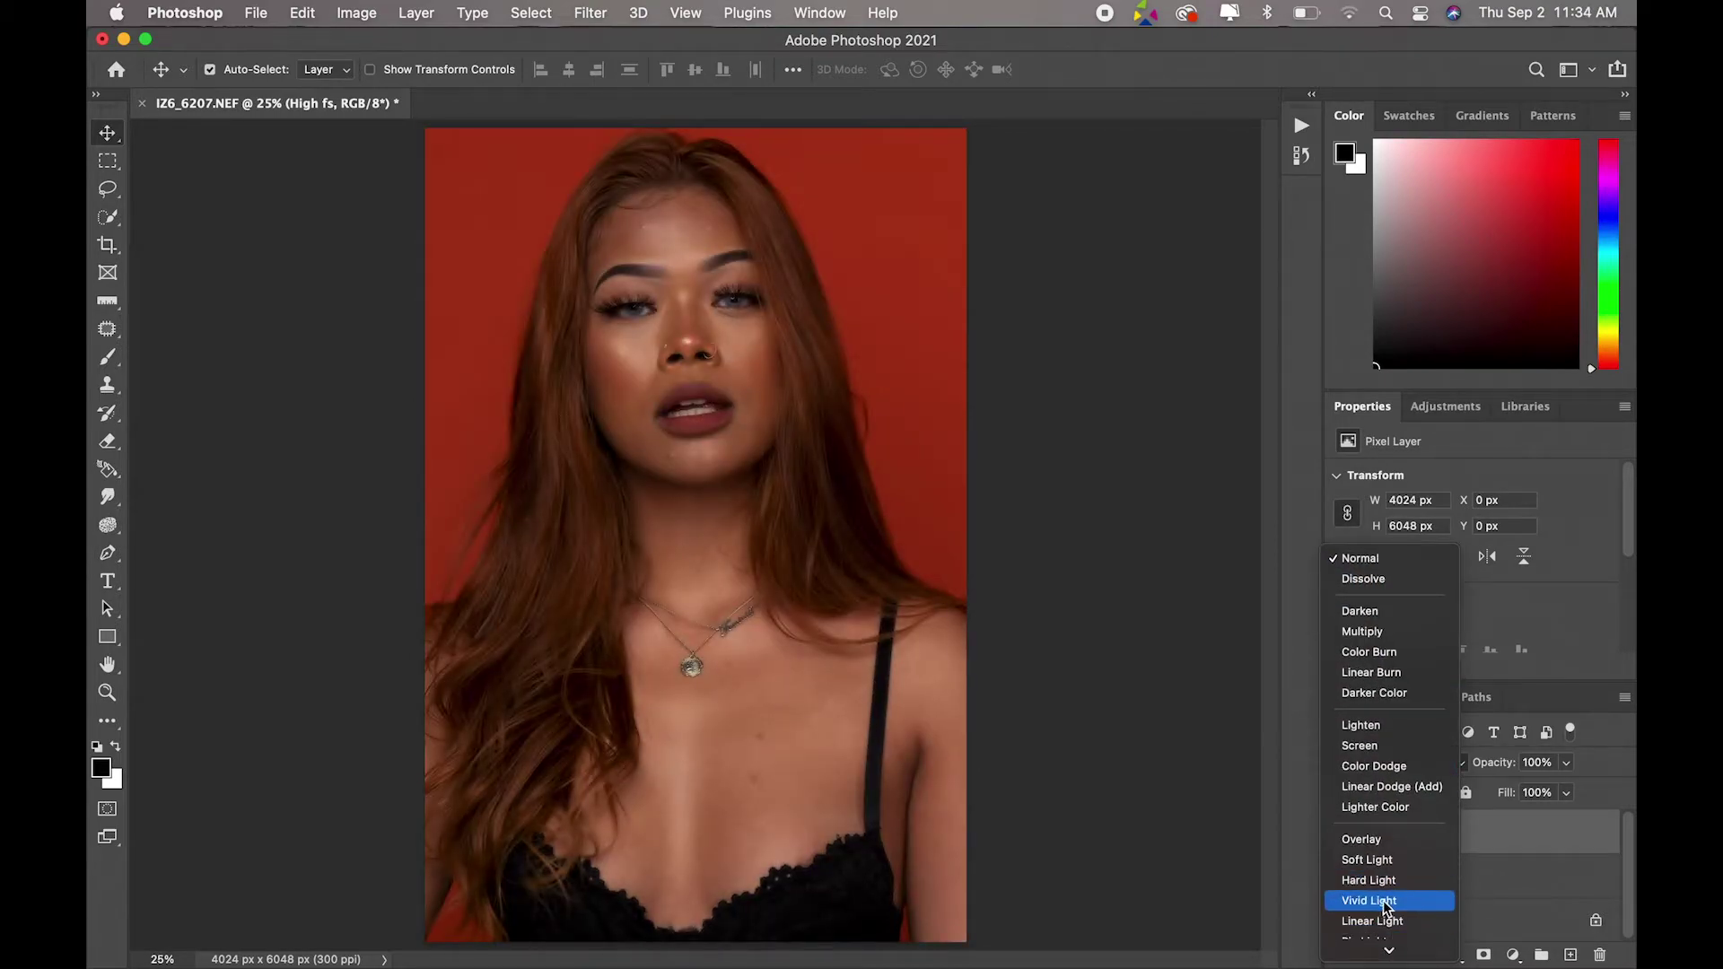
{"action": "left_click", "coordinate": [1390, 919]}
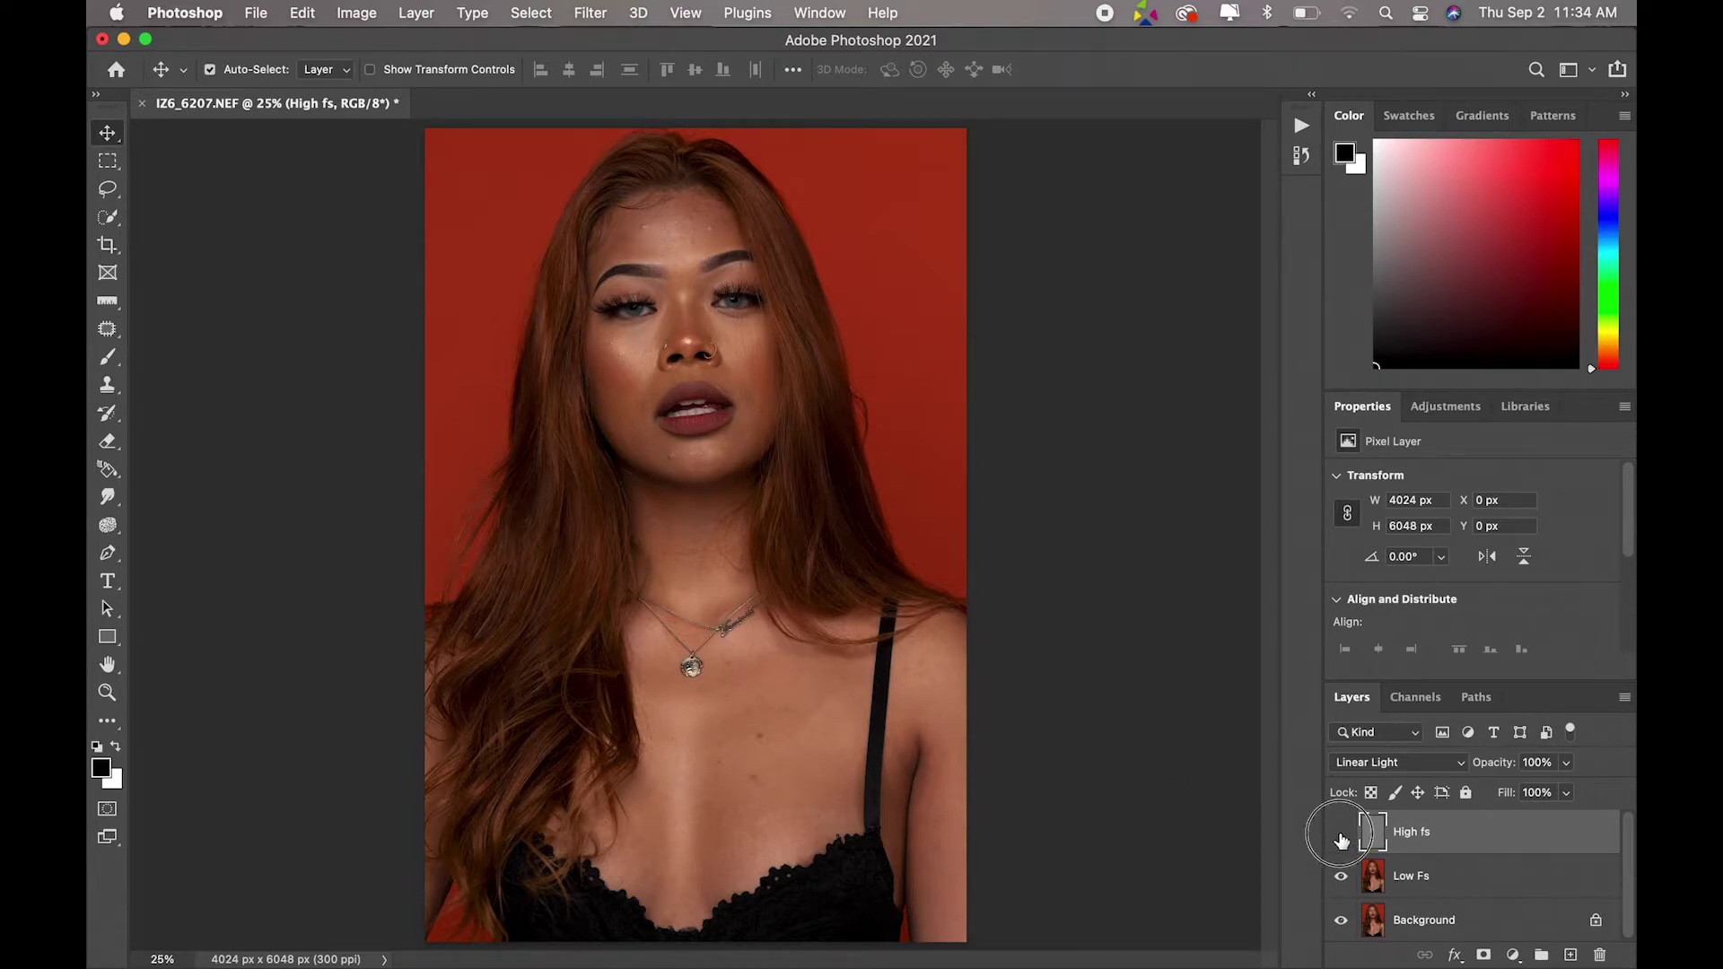
{"action": "left_click", "coordinate": [1341, 833]}
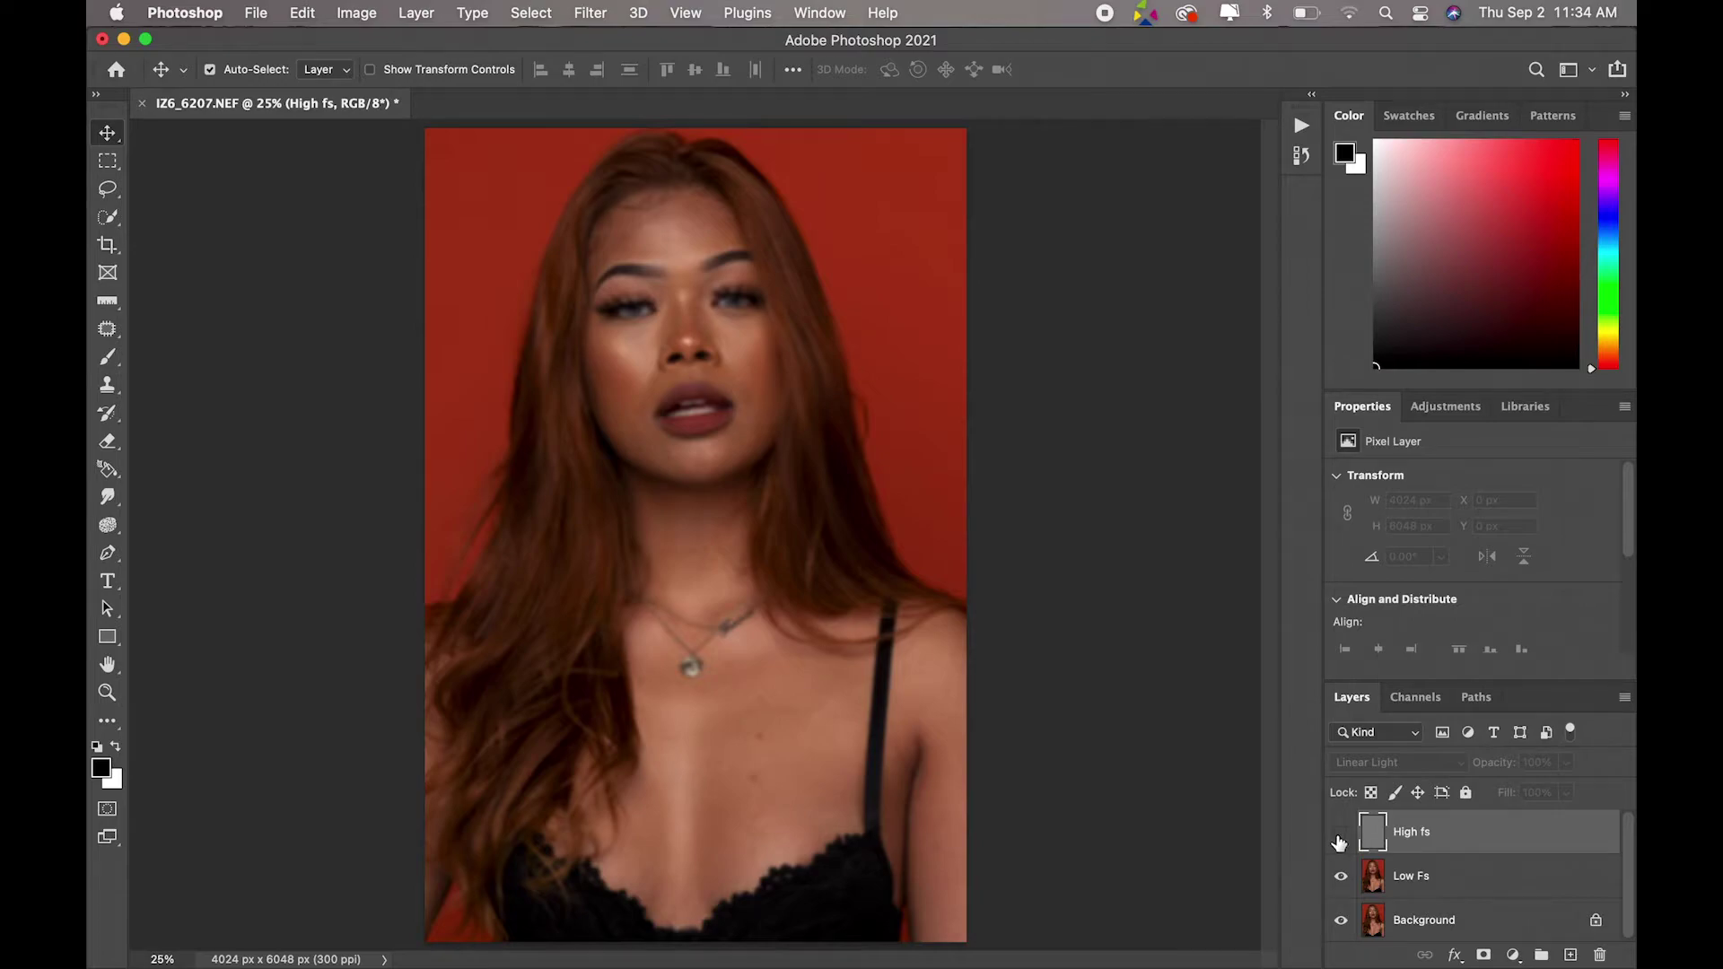
Step: Toggle layer visibility to view the detail layer alone, then select Low Fs with High fs
{"action": "left_click", "coordinate": [1341, 839]}
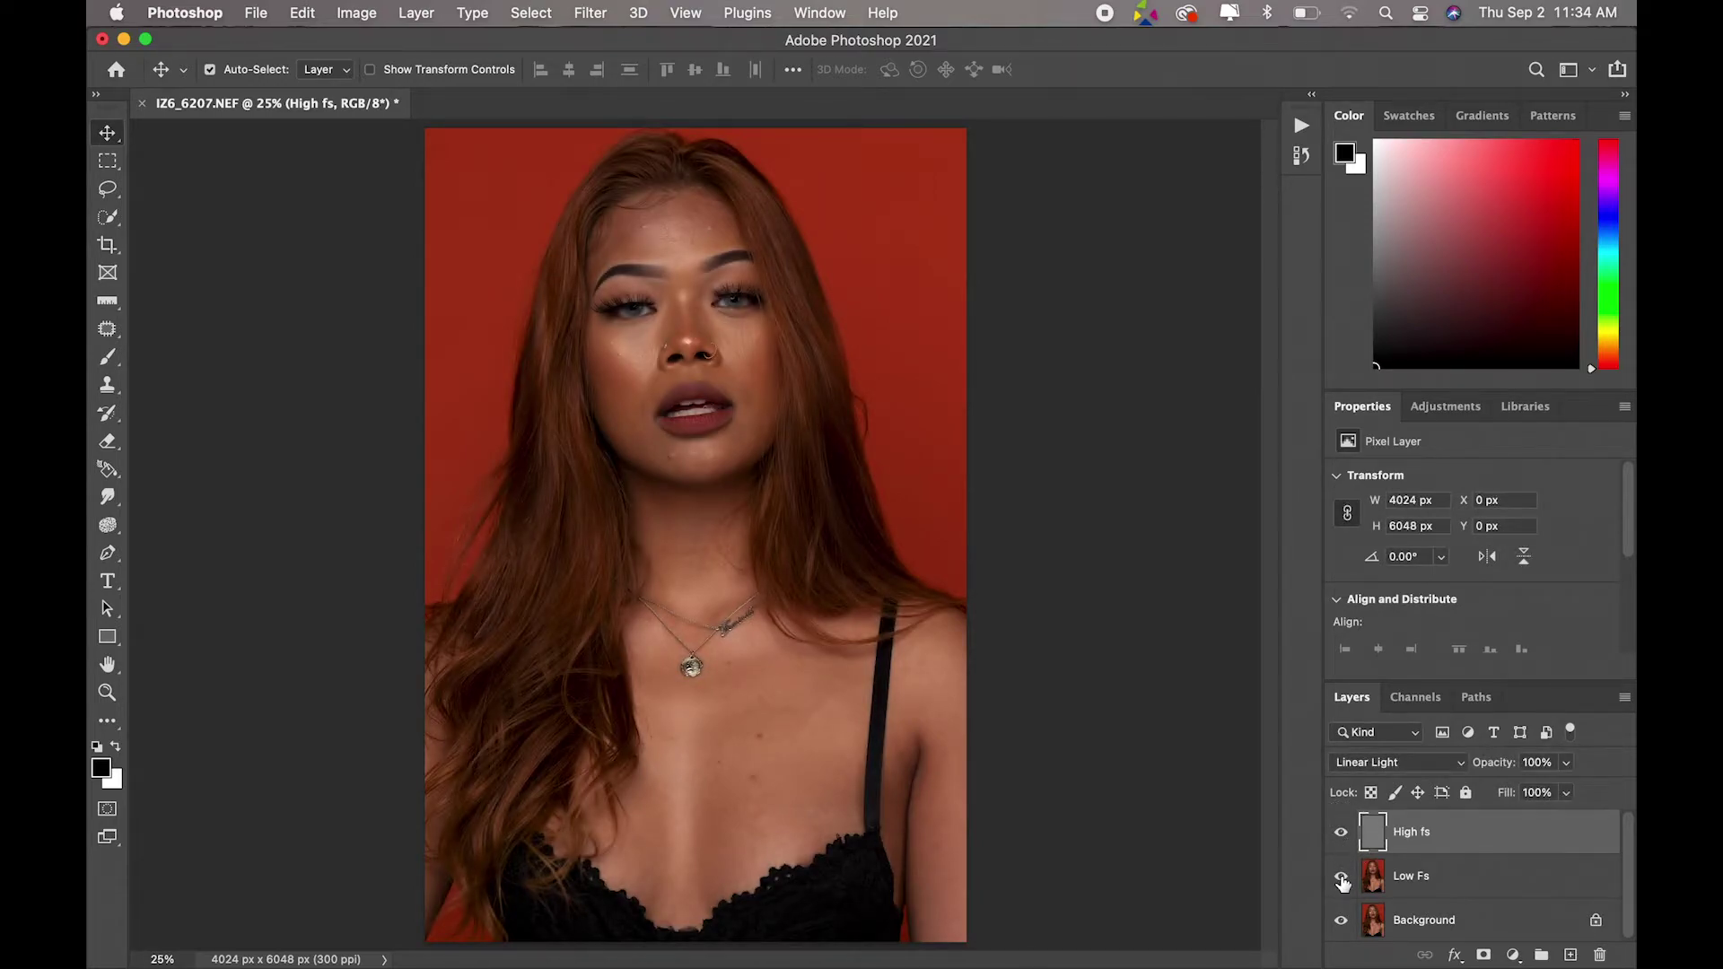
{"action": "left_click", "coordinate": [1343, 877]}
{"action": "left_click", "coordinate": [1342, 921]}
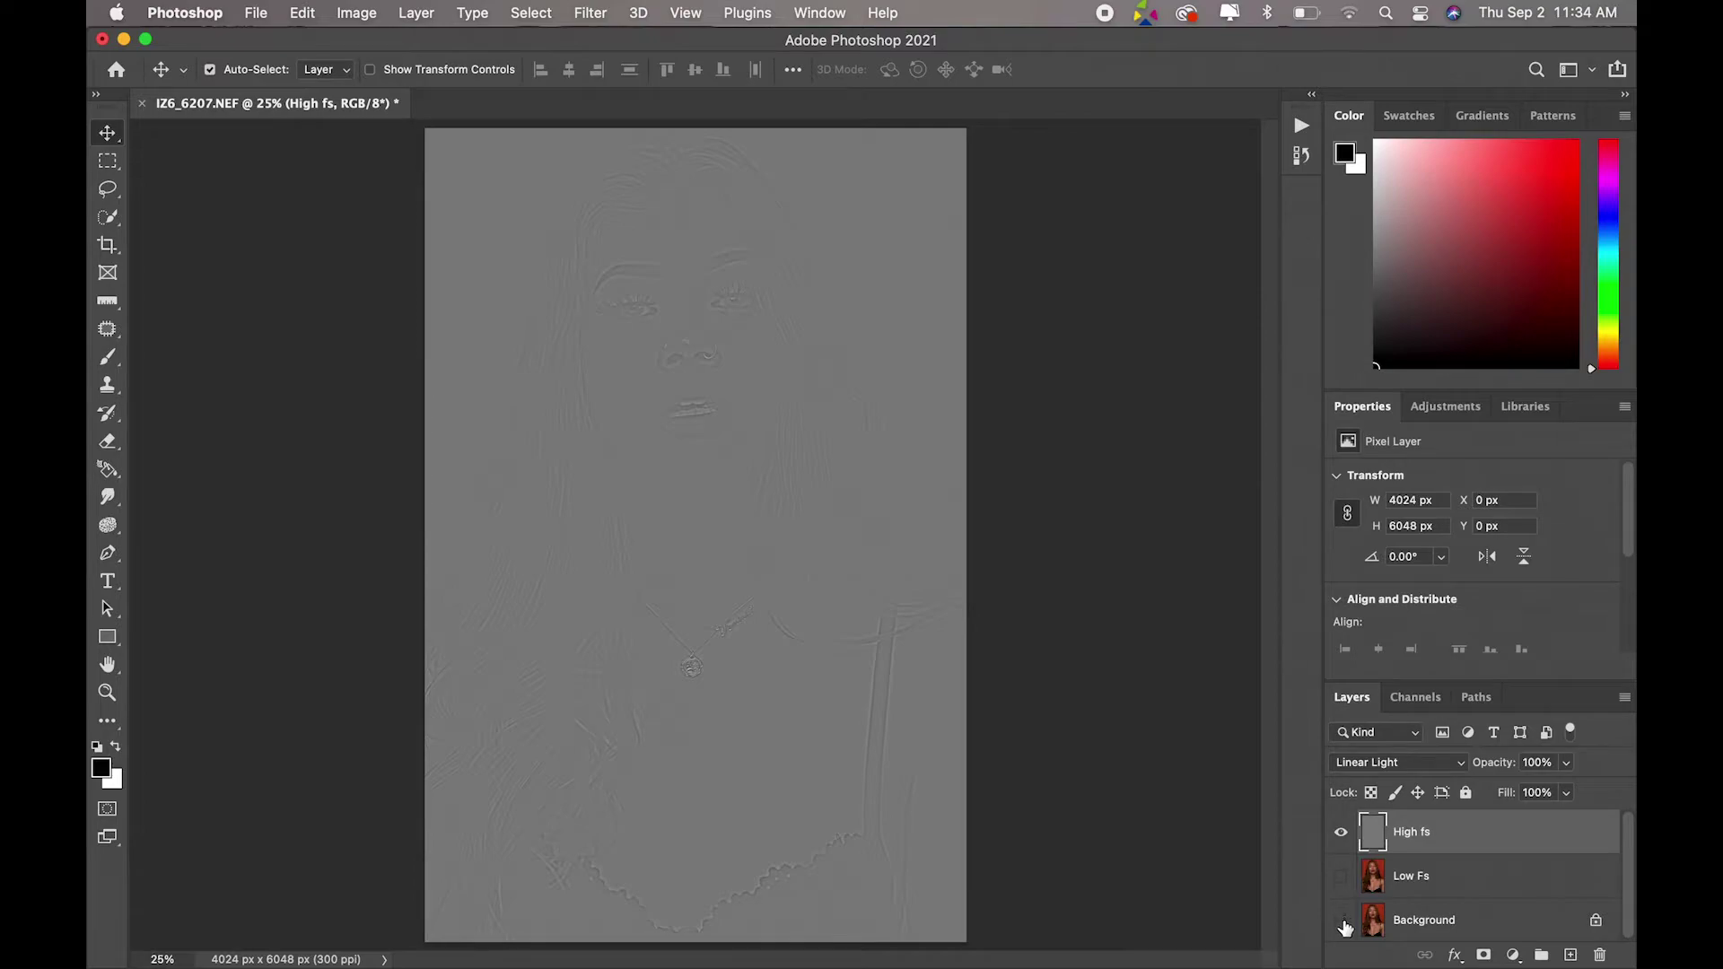
{"action": "left_click", "coordinate": [1341, 921]}
{"action": "left_click", "coordinate": [1342, 877]}
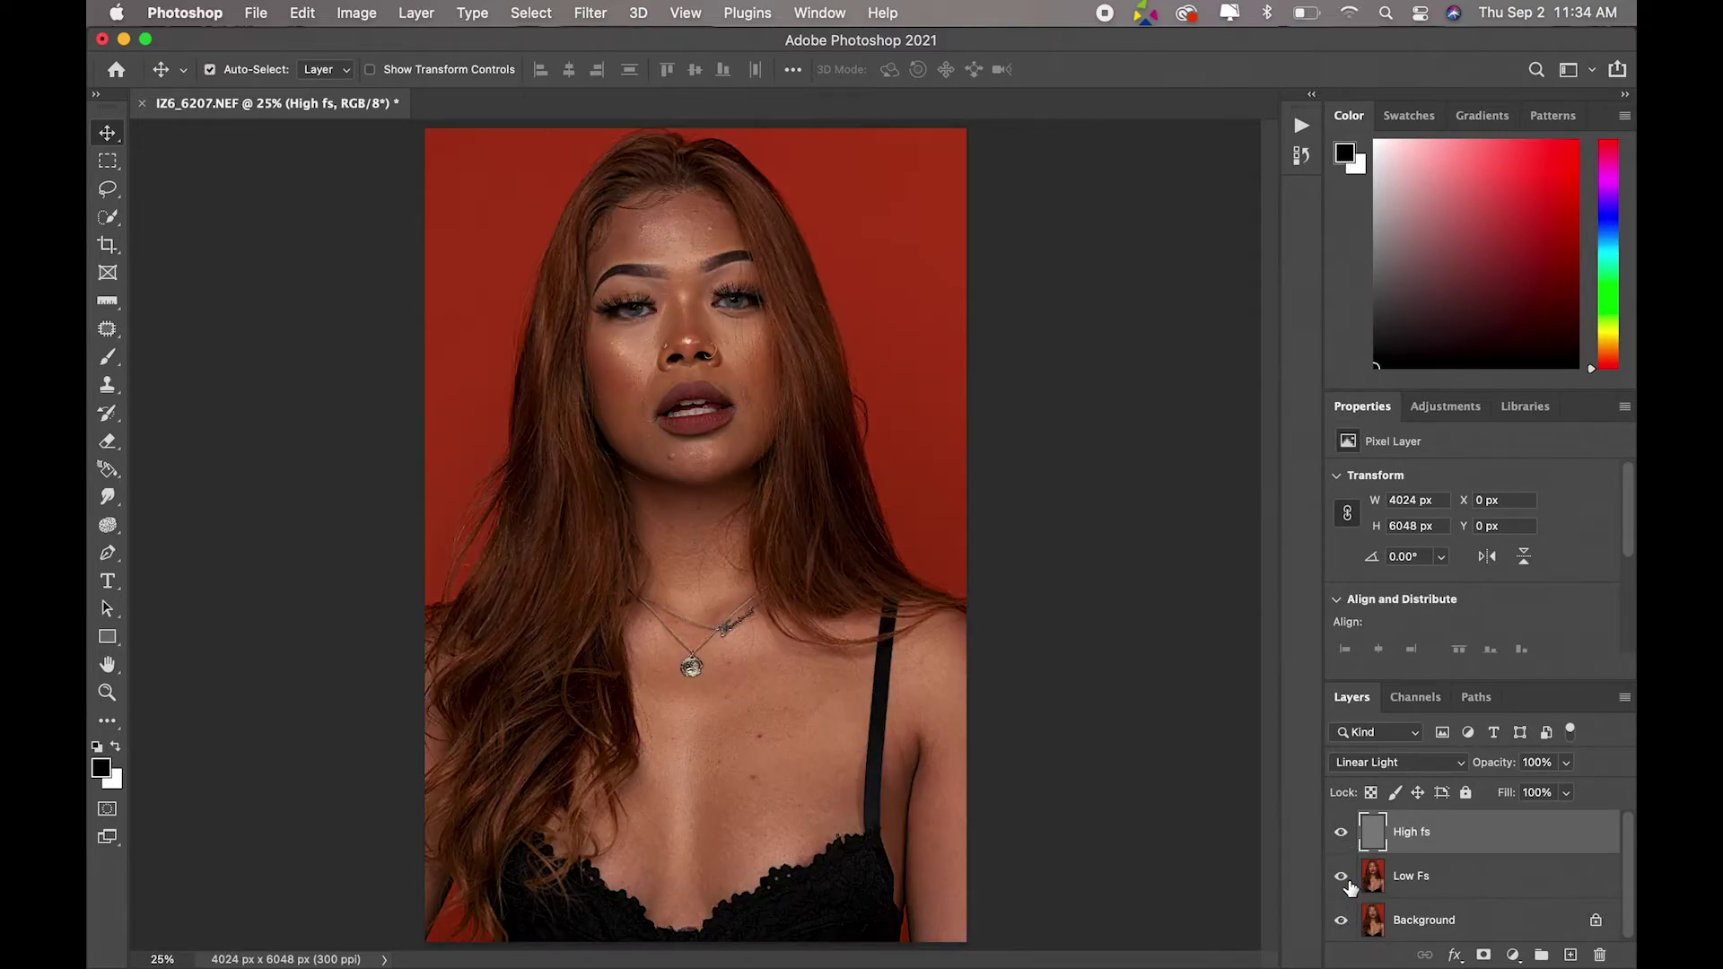
{"action": "left_click", "coordinate": [1416, 878], "text": "shift"}
Step: Group High fs and Low Fs, name the group 'Frequecny Seperation', and expand it
{"action": "key", "text": "super+g"}
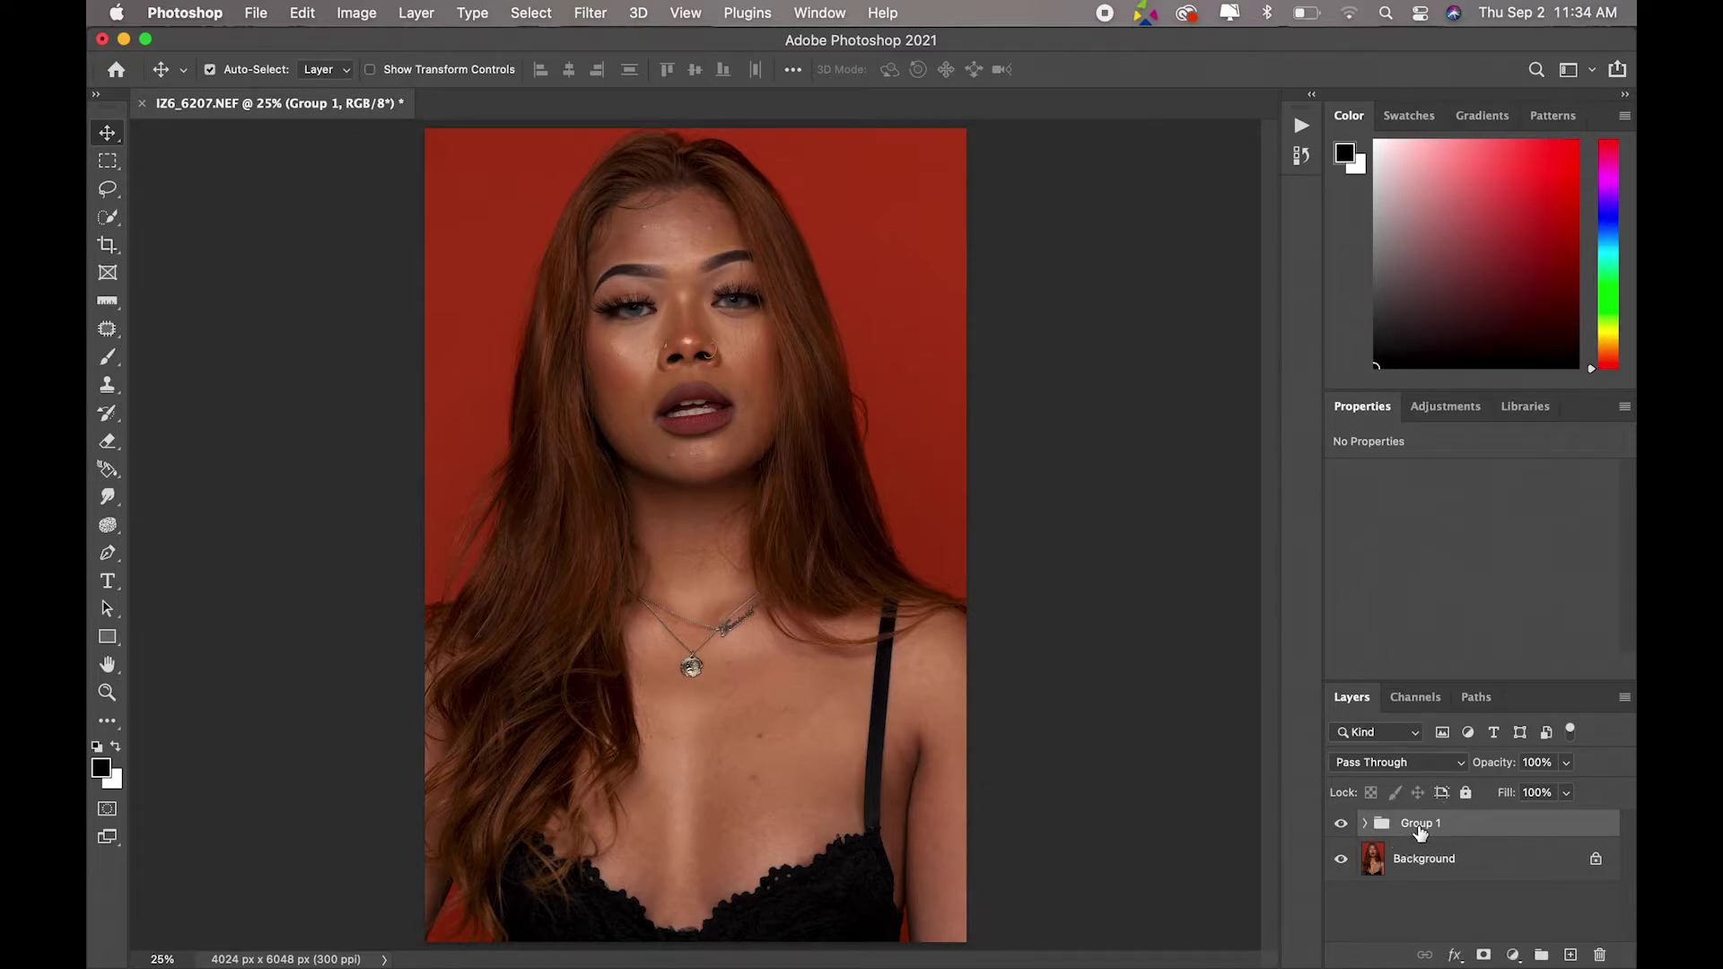
{"action": "double_click", "coordinate": [1416, 822]}
{"action": "type", "text": "Fr"}
{"action": "type", "text": "e"}
{"action": "type", "text": "Seperation"}
{"action": "key", "text": "Return"}
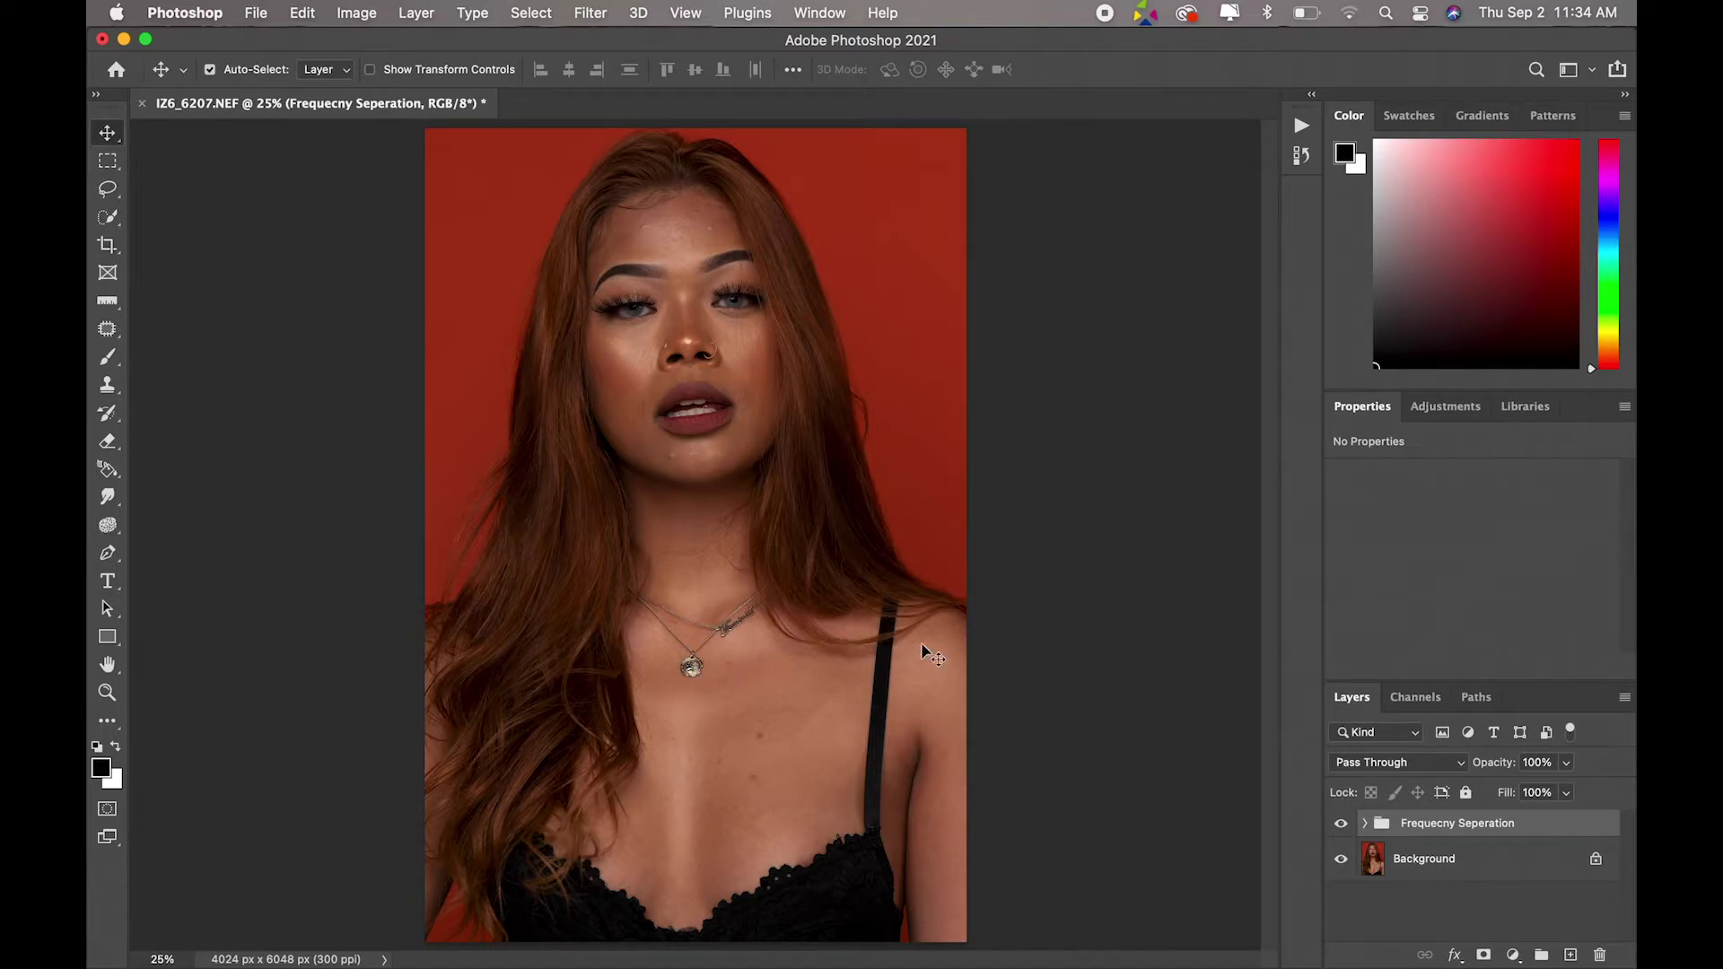
{"action": "left_click", "coordinate": [1365, 824]}
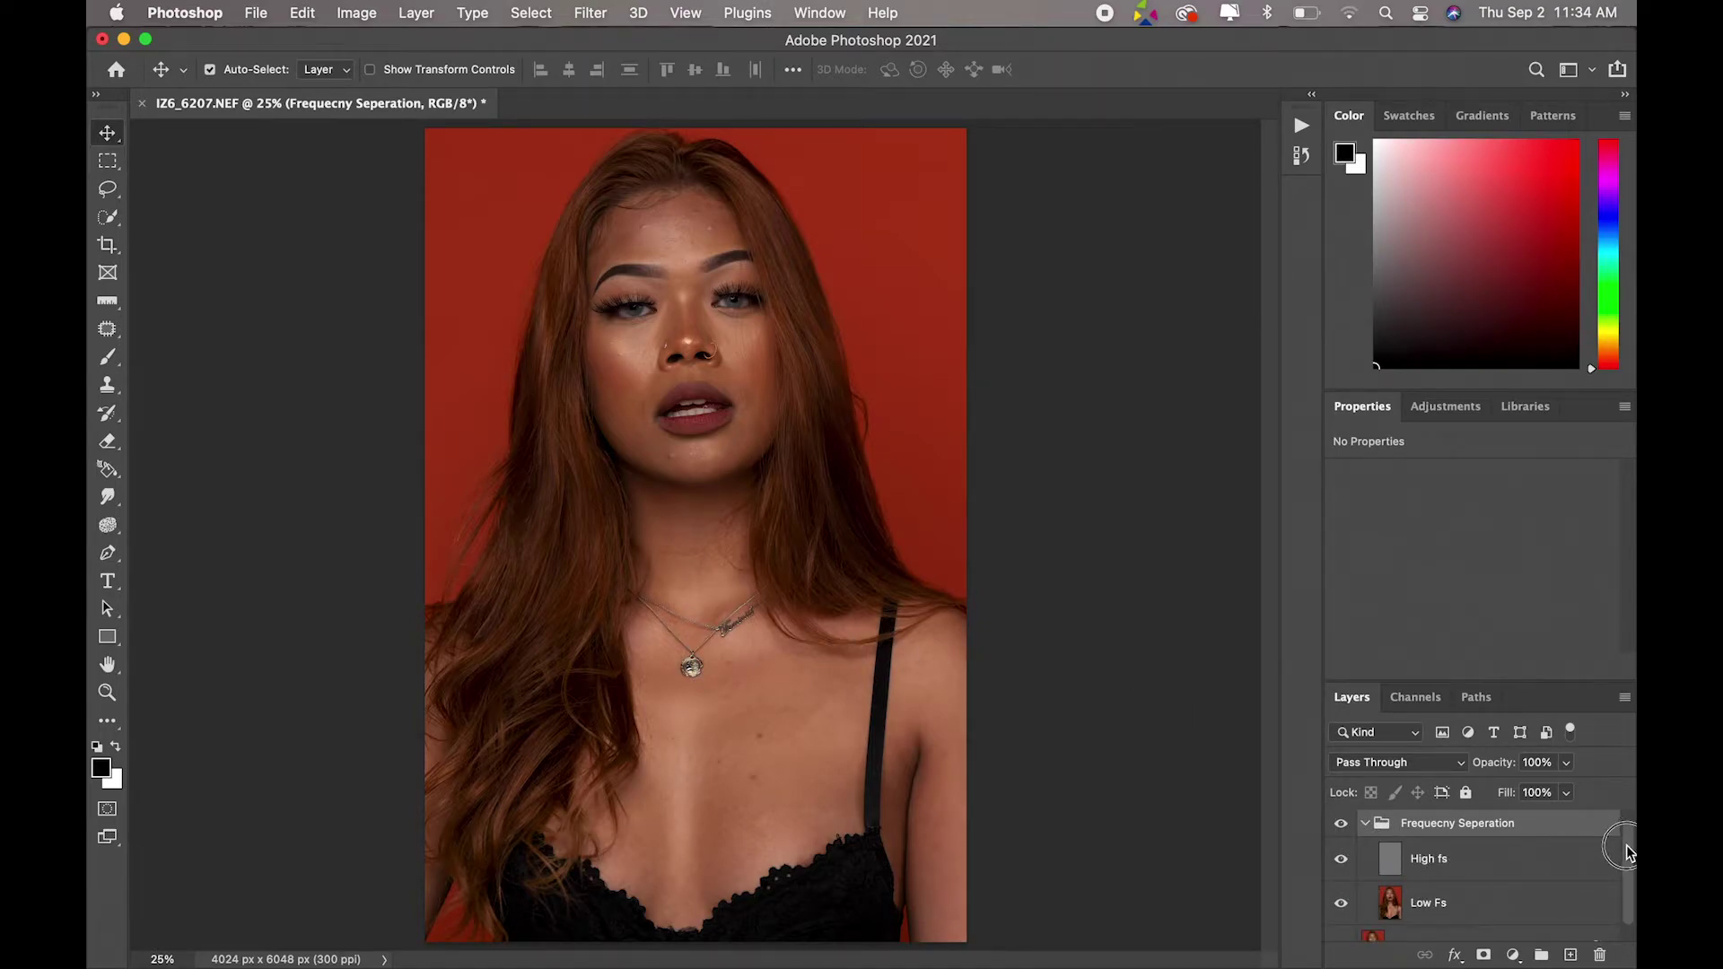
{"action": "scroll", "coordinate": [1626, 854], "scroll_direction": "down", "scroll_amount": 2}
{"action": "scroll", "coordinate": [1626, 853], "scroll_direction": "up", "scroll_amount": 2}
Step: Make High fs the active layer and pick the Clone Stamp tool for retouching
{"action": "left_click", "coordinate": [1455, 859]}
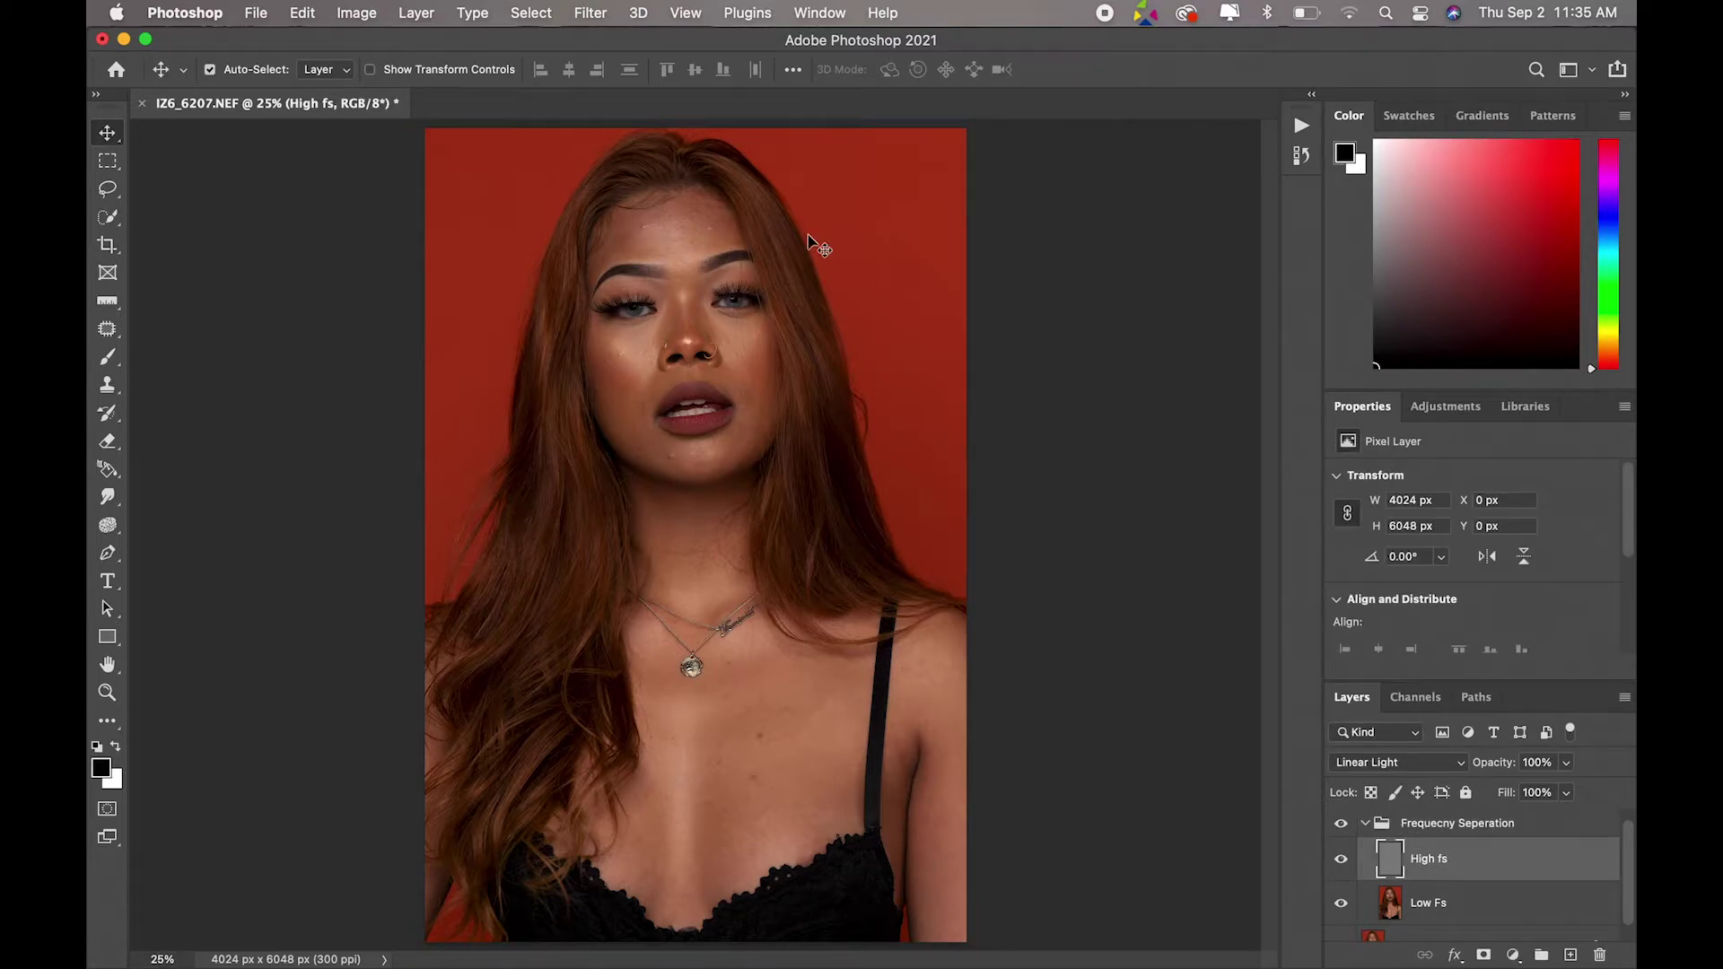
{"action": "left_click", "coordinate": [109, 386]}
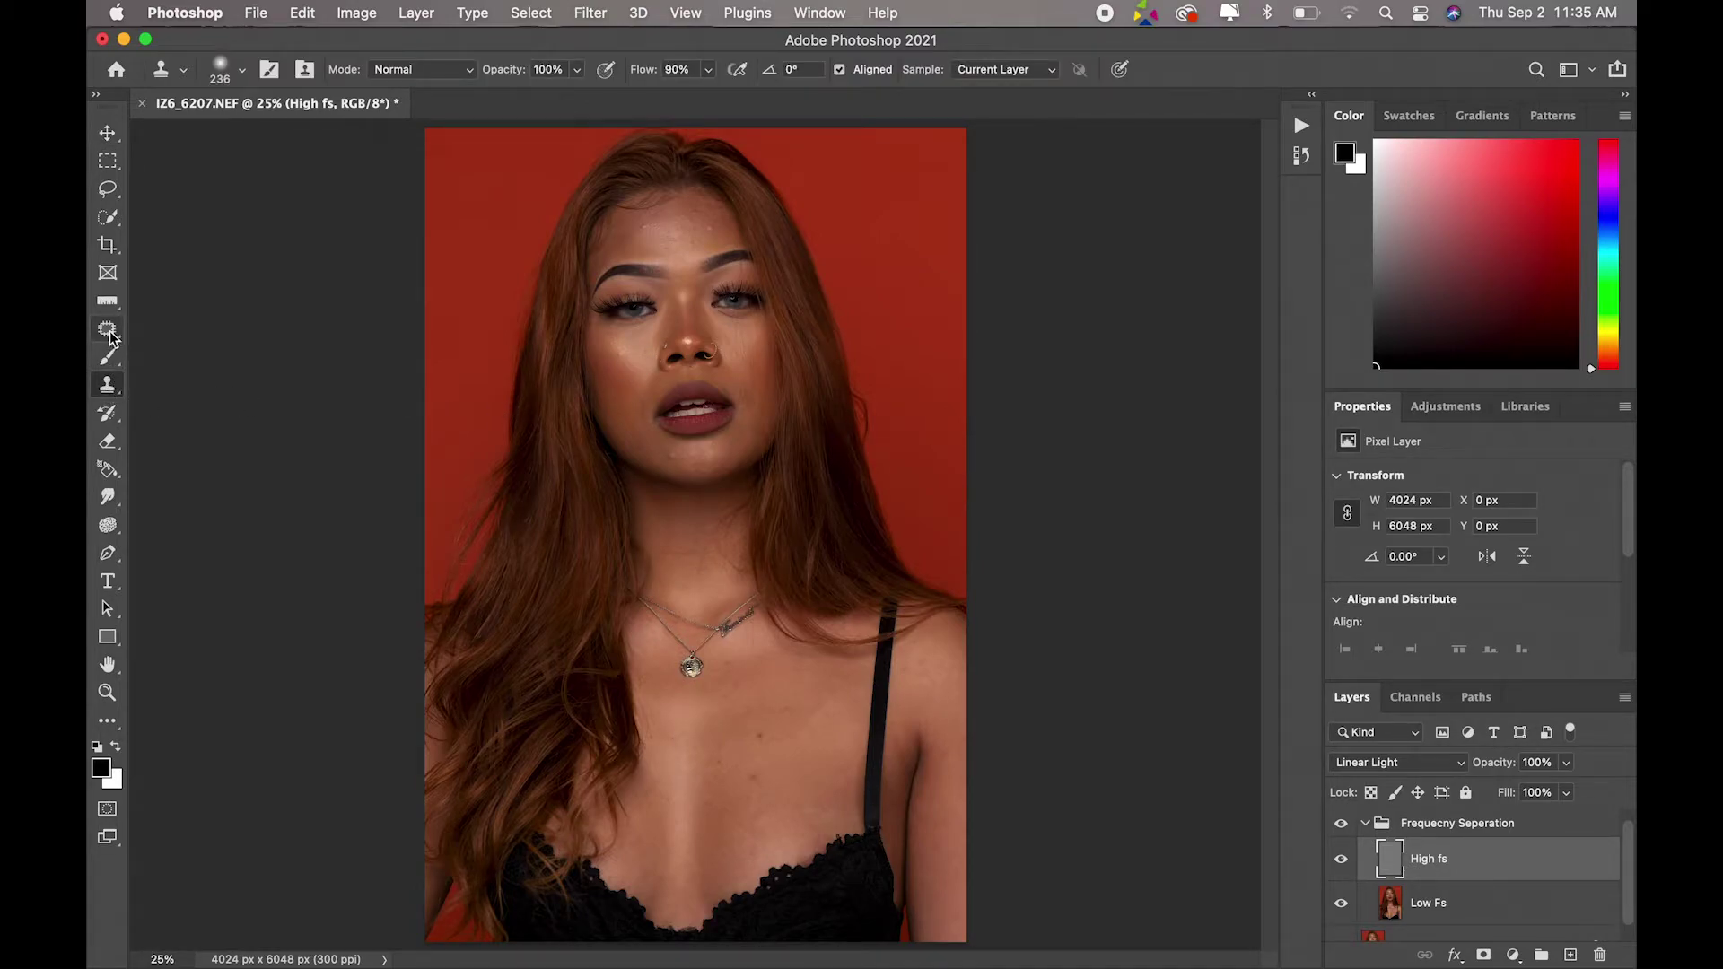
{"action": "left_click", "coordinate": [109, 332]}
{"action": "right_click", "coordinate": [117, 335]}
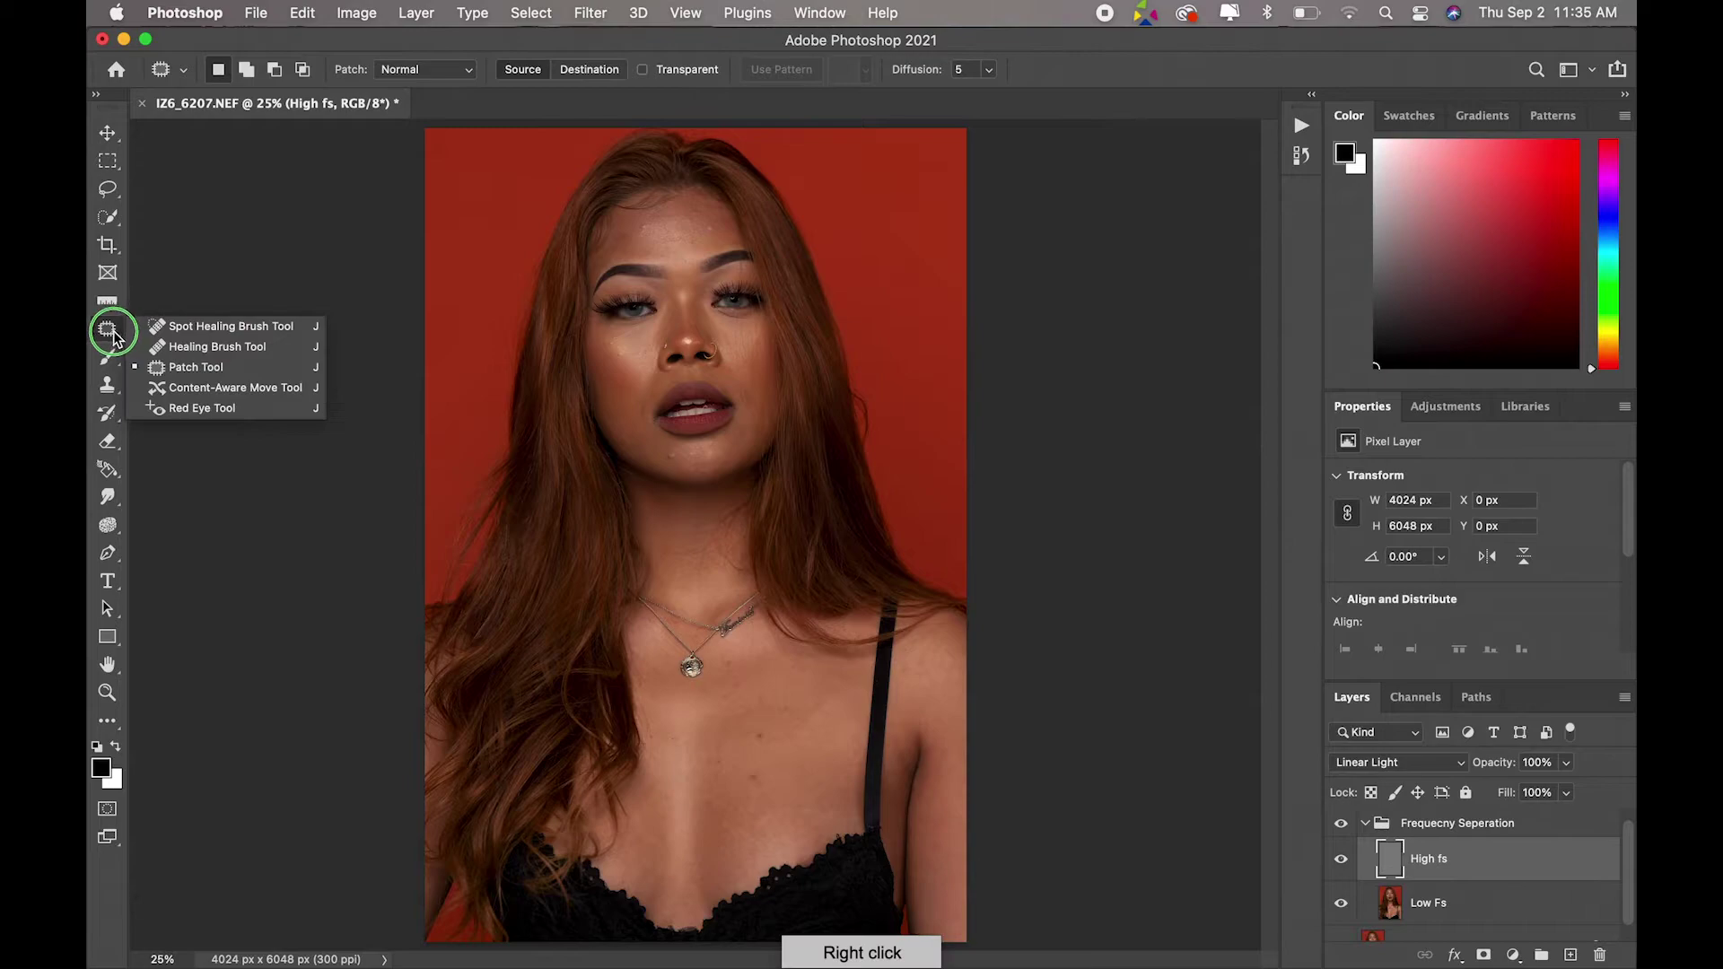
{"action": "left_click", "coordinate": [111, 386]}
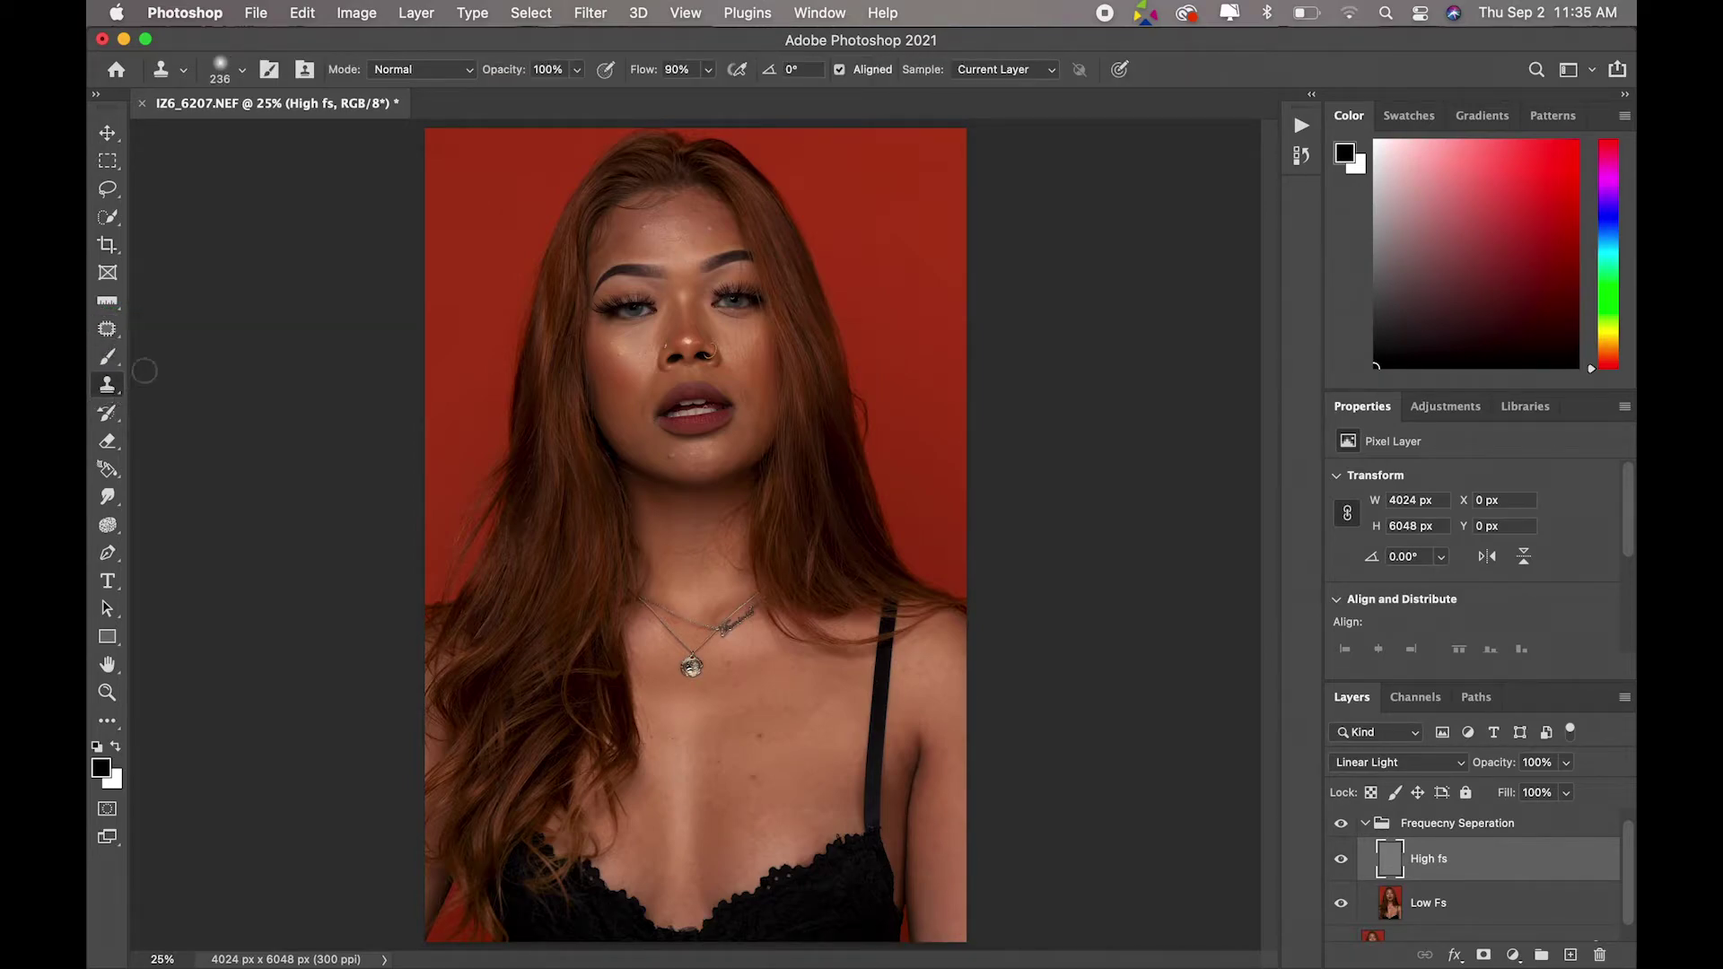
{"action": "left_click", "coordinate": [107, 692]}
Step: Zoom in on the forehead, shrink the Clone Stamp brush, and clone away the left forehead spots
{"action": "mouse_move", "coordinate": [652, 257]}
{"action": "left_mouse_down"}
{"action": "mouse_move", "coordinate": [778, 396]}
{"action": "mouse_move", "coordinate": [1257, 264]}
{"action": "left_mouse_up"}
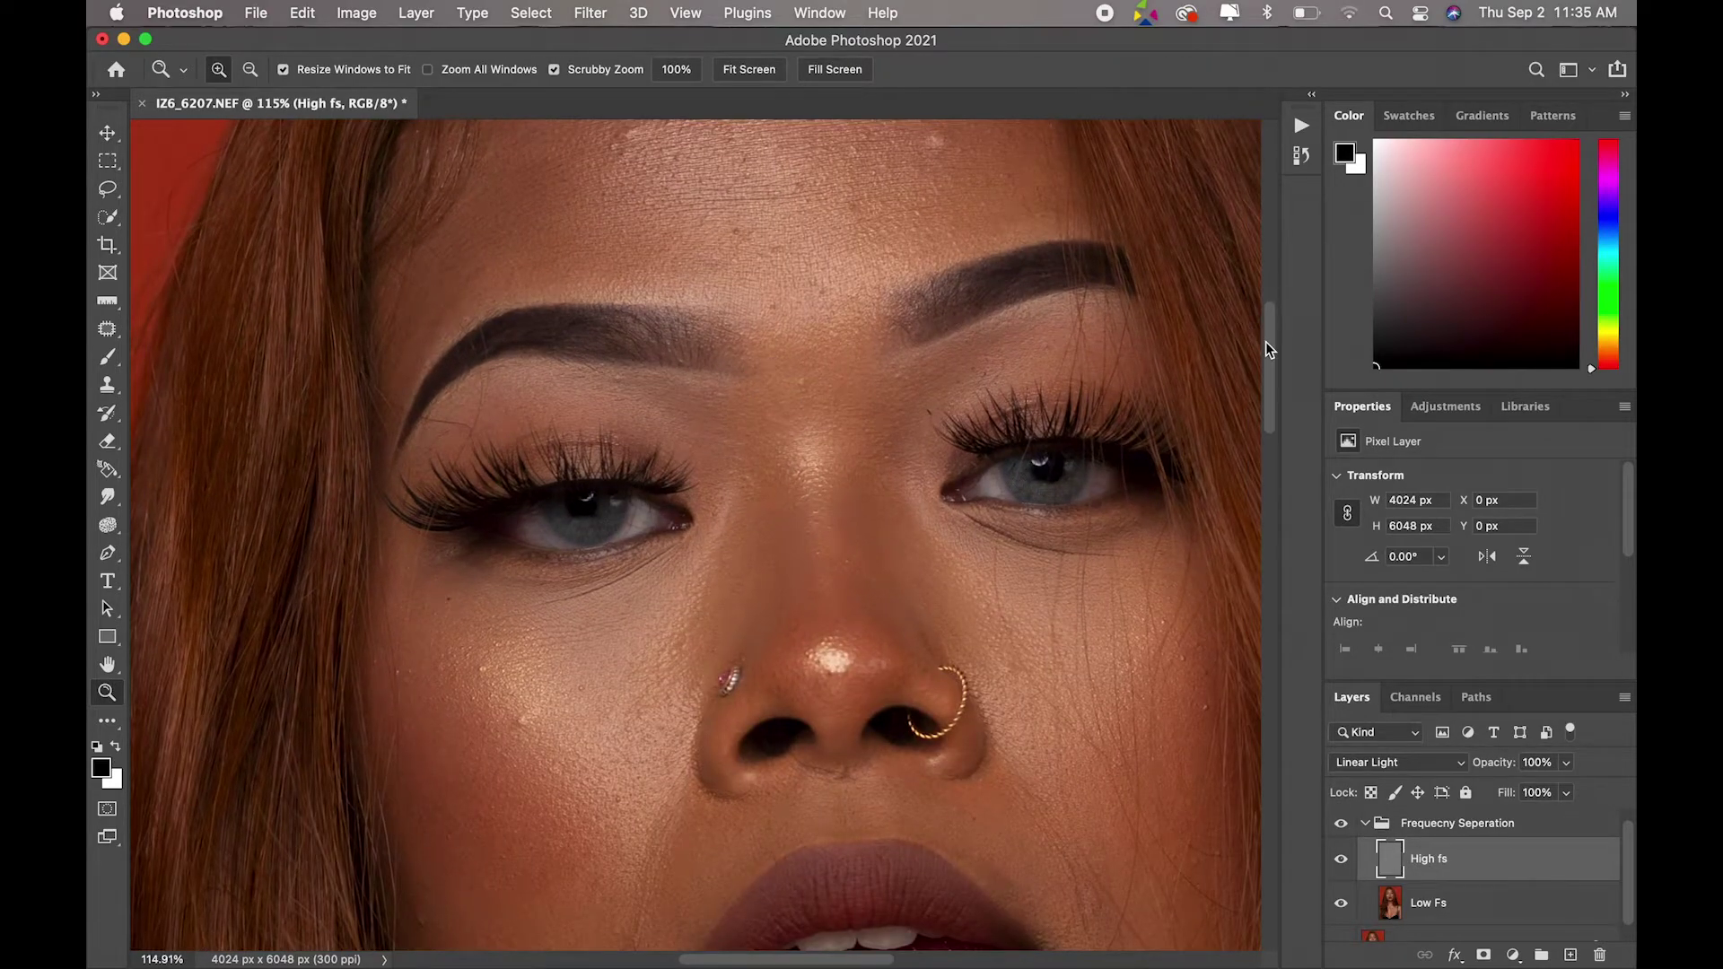
{"action": "left_click_drag", "start_coordinate": [1266, 349], "coordinate": [1275, 305]}
{"action": "left_click", "coordinate": [107, 385]}
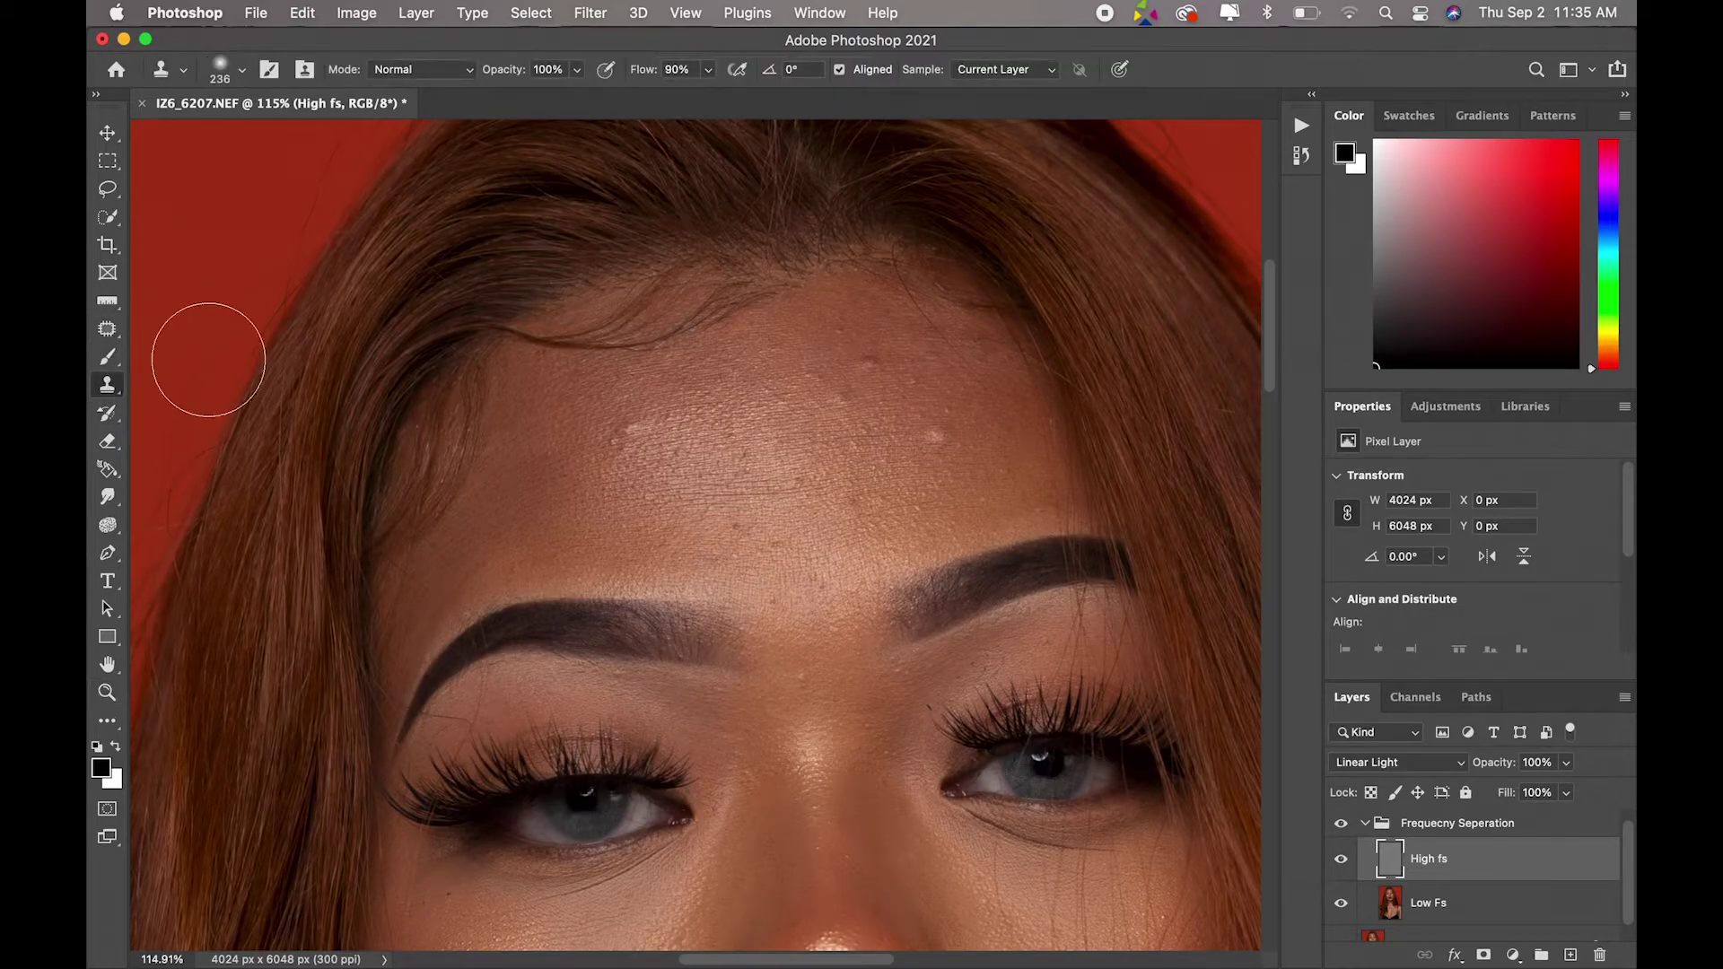
{"action": "key", "text": "bracketleft"}
{"action": "key", "text": "bracketleft"}
{"action": "left_click", "coordinate": [617, 397], "text": "alt"}
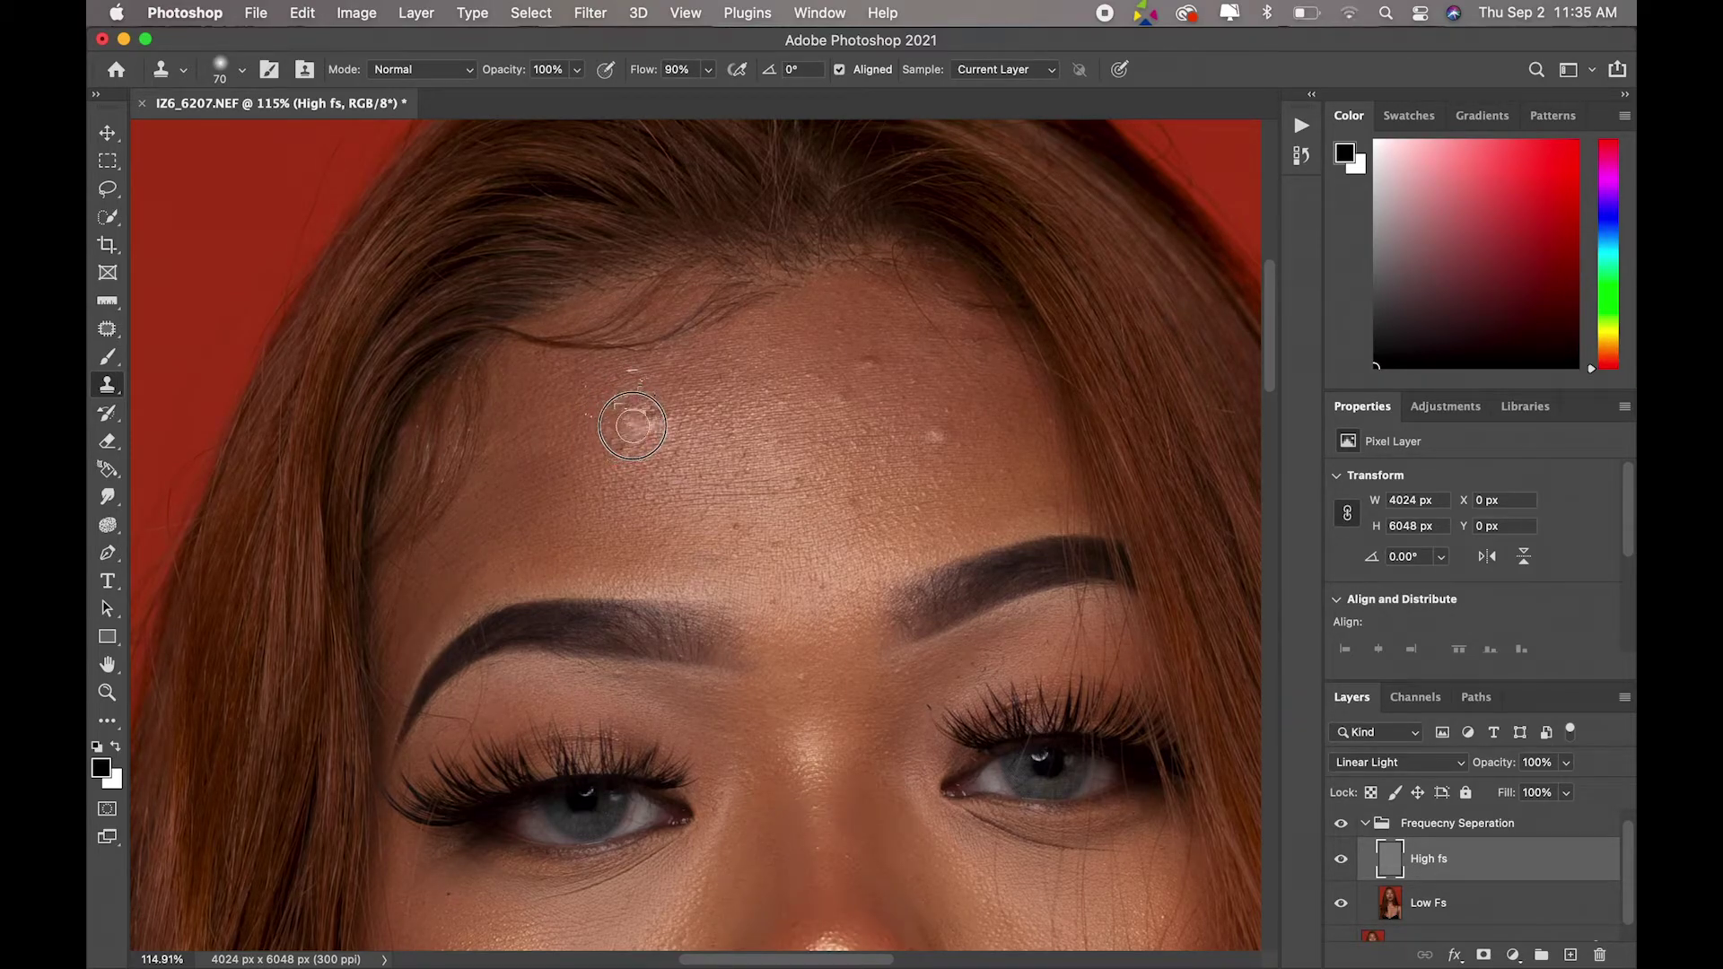
{"action": "left_click", "coordinate": [632, 426]}
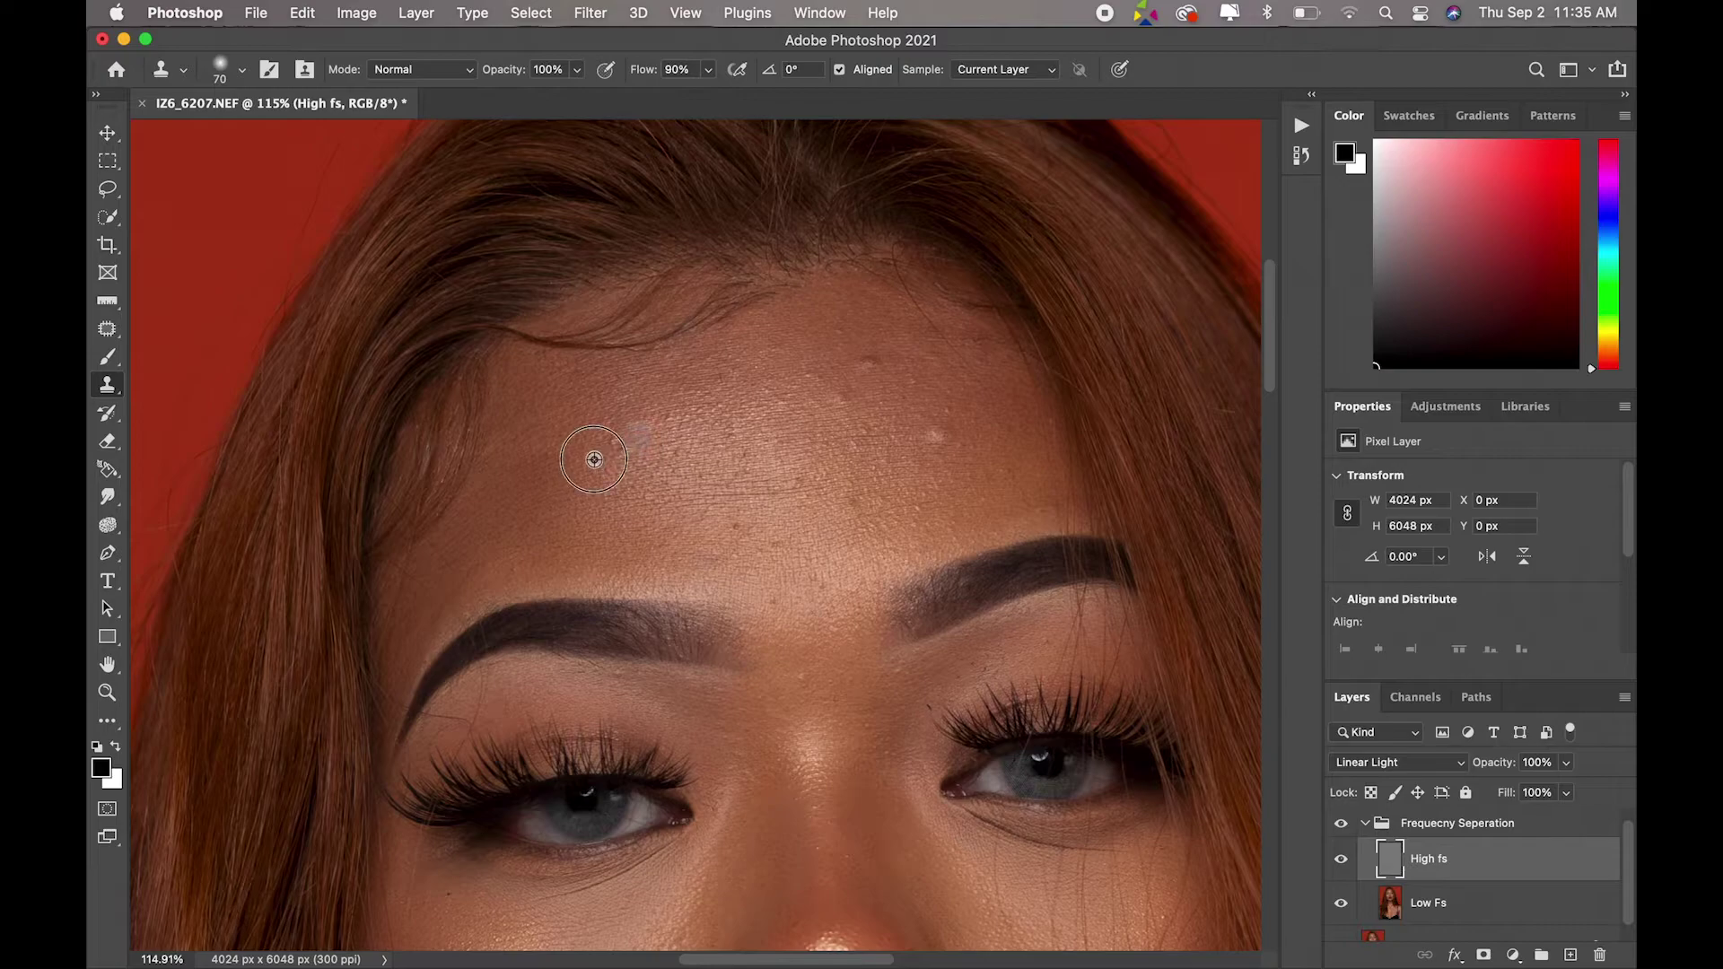
{"action": "left_click", "coordinate": [609, 443]}
{"action": "left_click", "coordinate": [607, 449]}
Step: Clone away the remaining light spots on the right side of the forehead
{"action": "left_click", "coordinate": [867, 359]}
{"action": "left_click", "coordinate": [882, 324], "text": "alt"}
{"action": "left_click", "coordinate": [867, 366]}
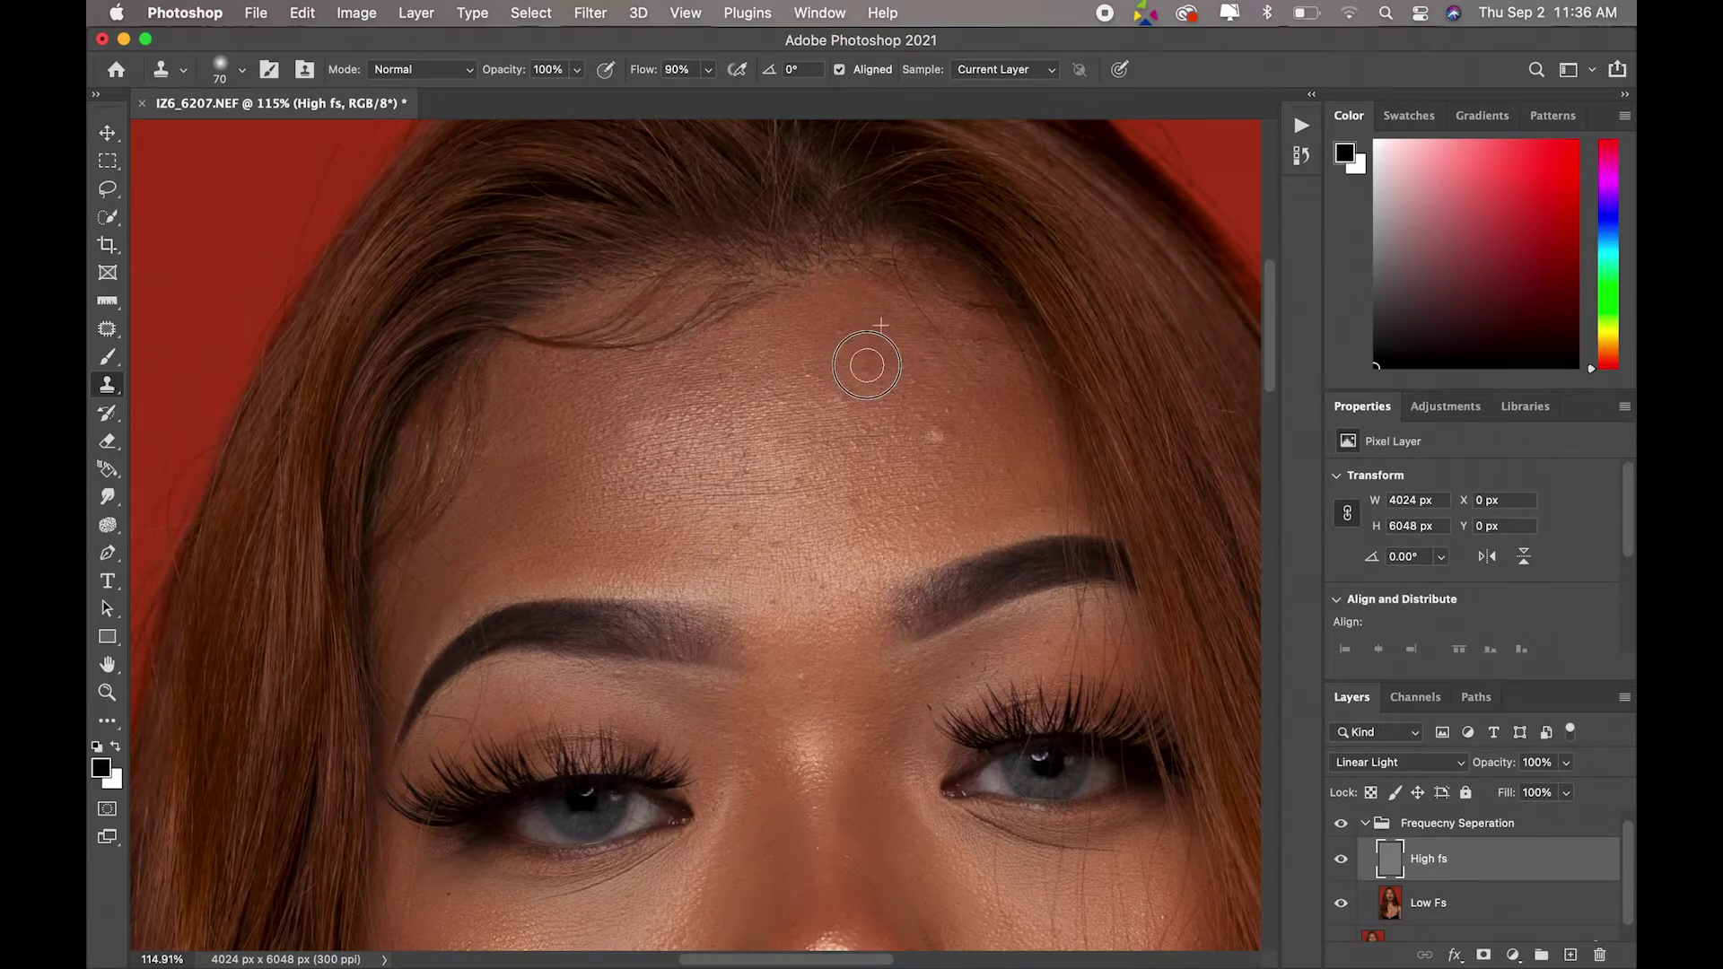
{"action": "left_click", "coordinate": [947, 441]}
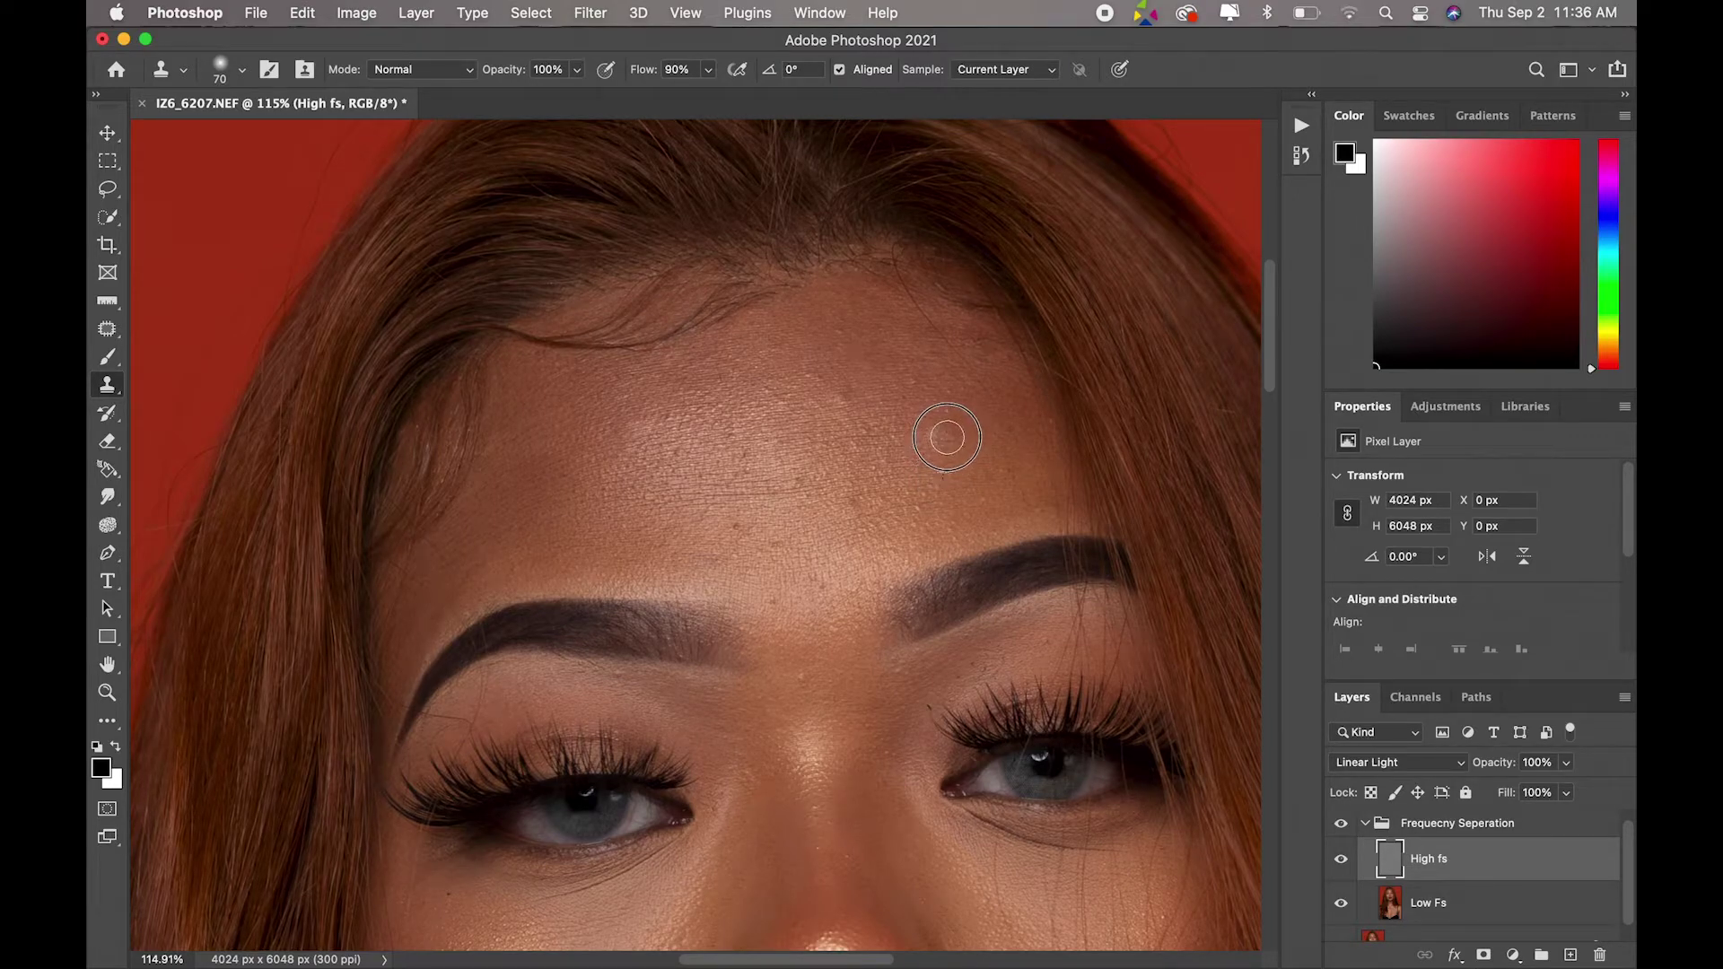
{"action": "left_click", "coordinate": [952, 438]}
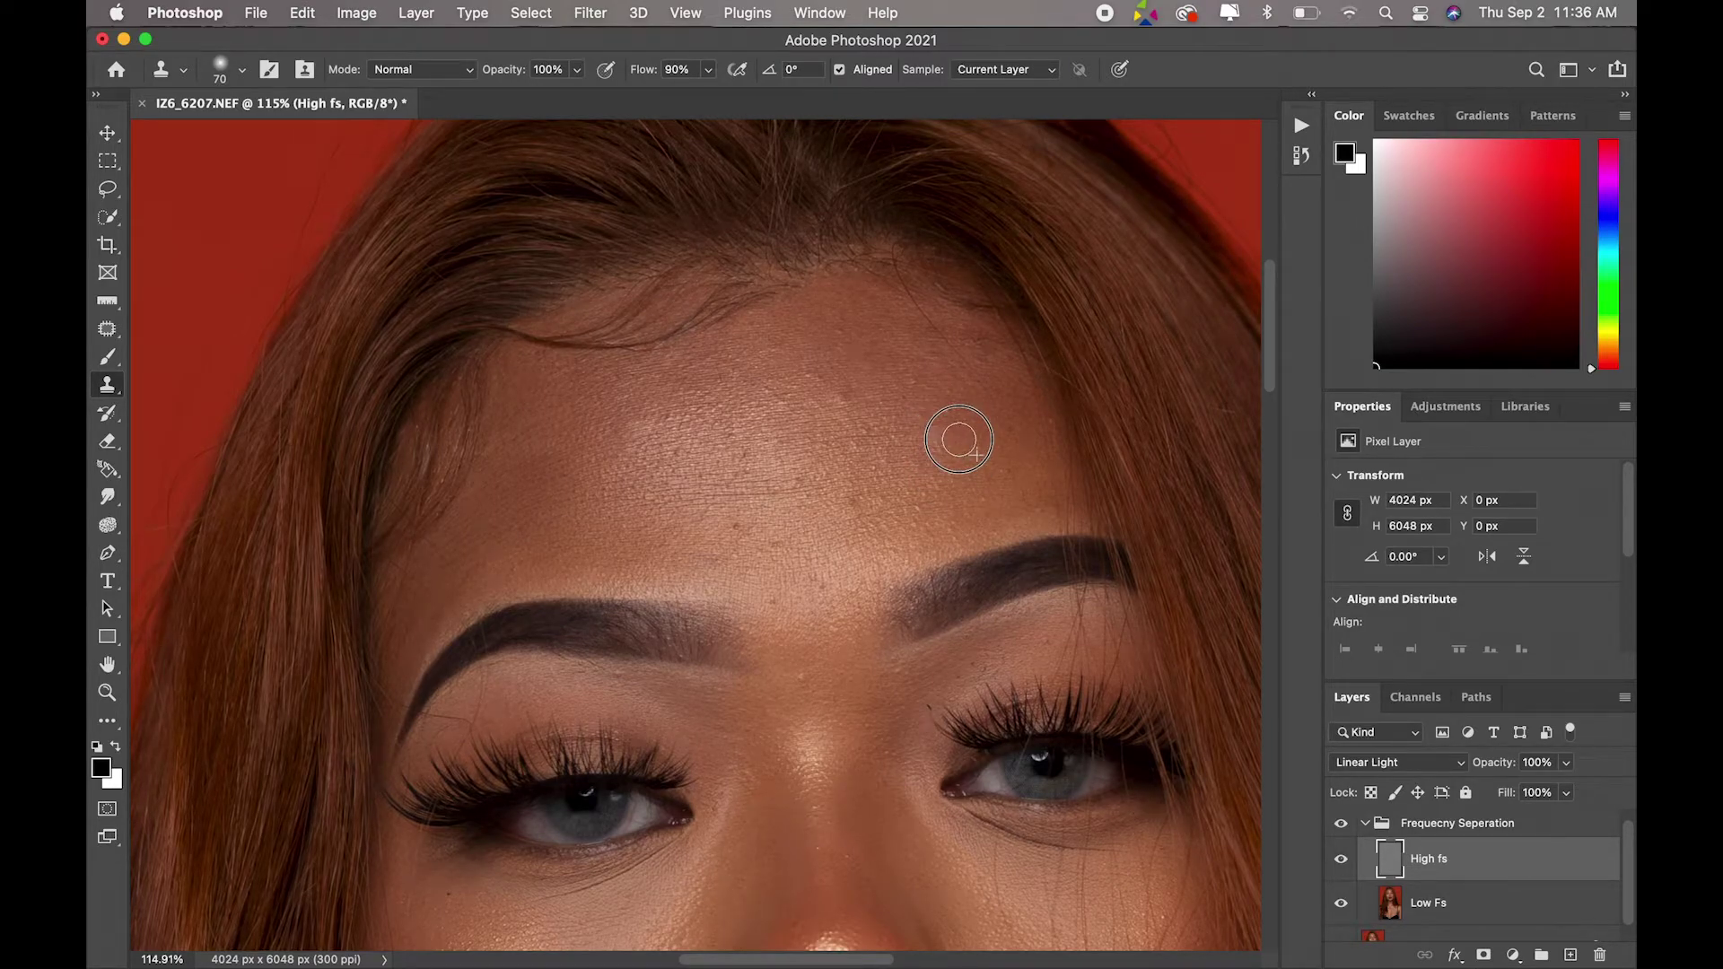
{"action": "left_click", "coordinate": [843, 404]}
{"action": "left_click", "coordinate": [958, 393], "text": "alt"}
{"action": "left_click", "coordinate": [107, 330]}
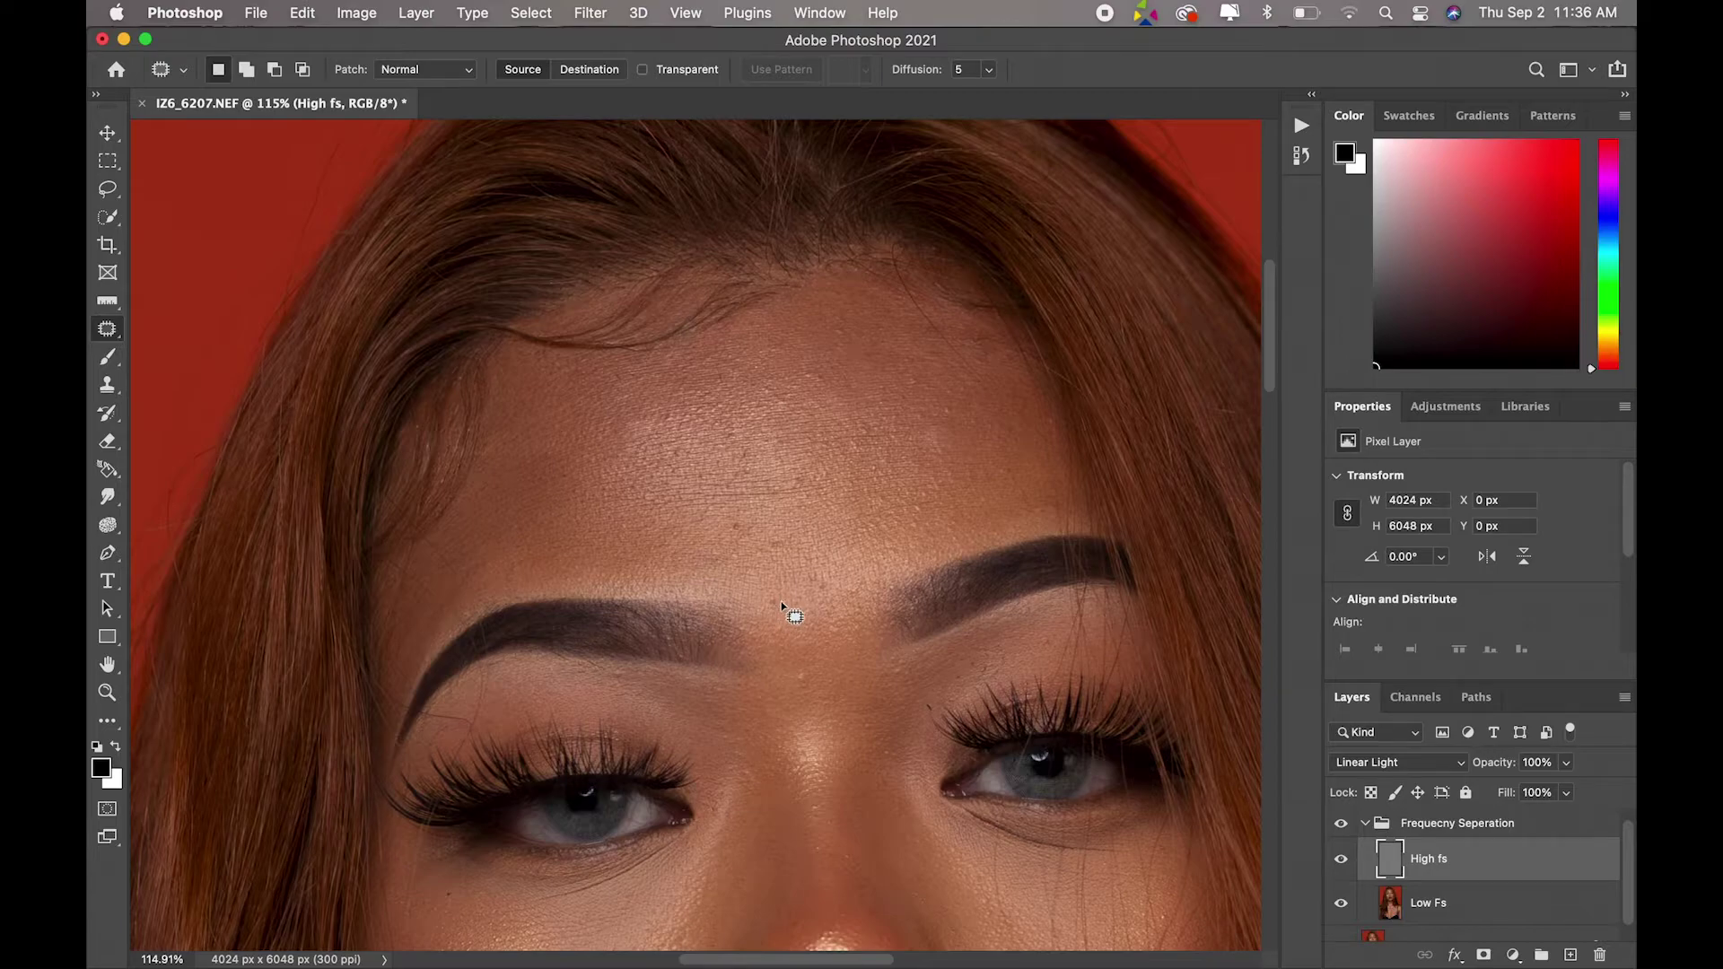
Step: Undo the last action, then patch the spot between the brows and a forehead blemish
{"action": "key", "text": "super+z"}
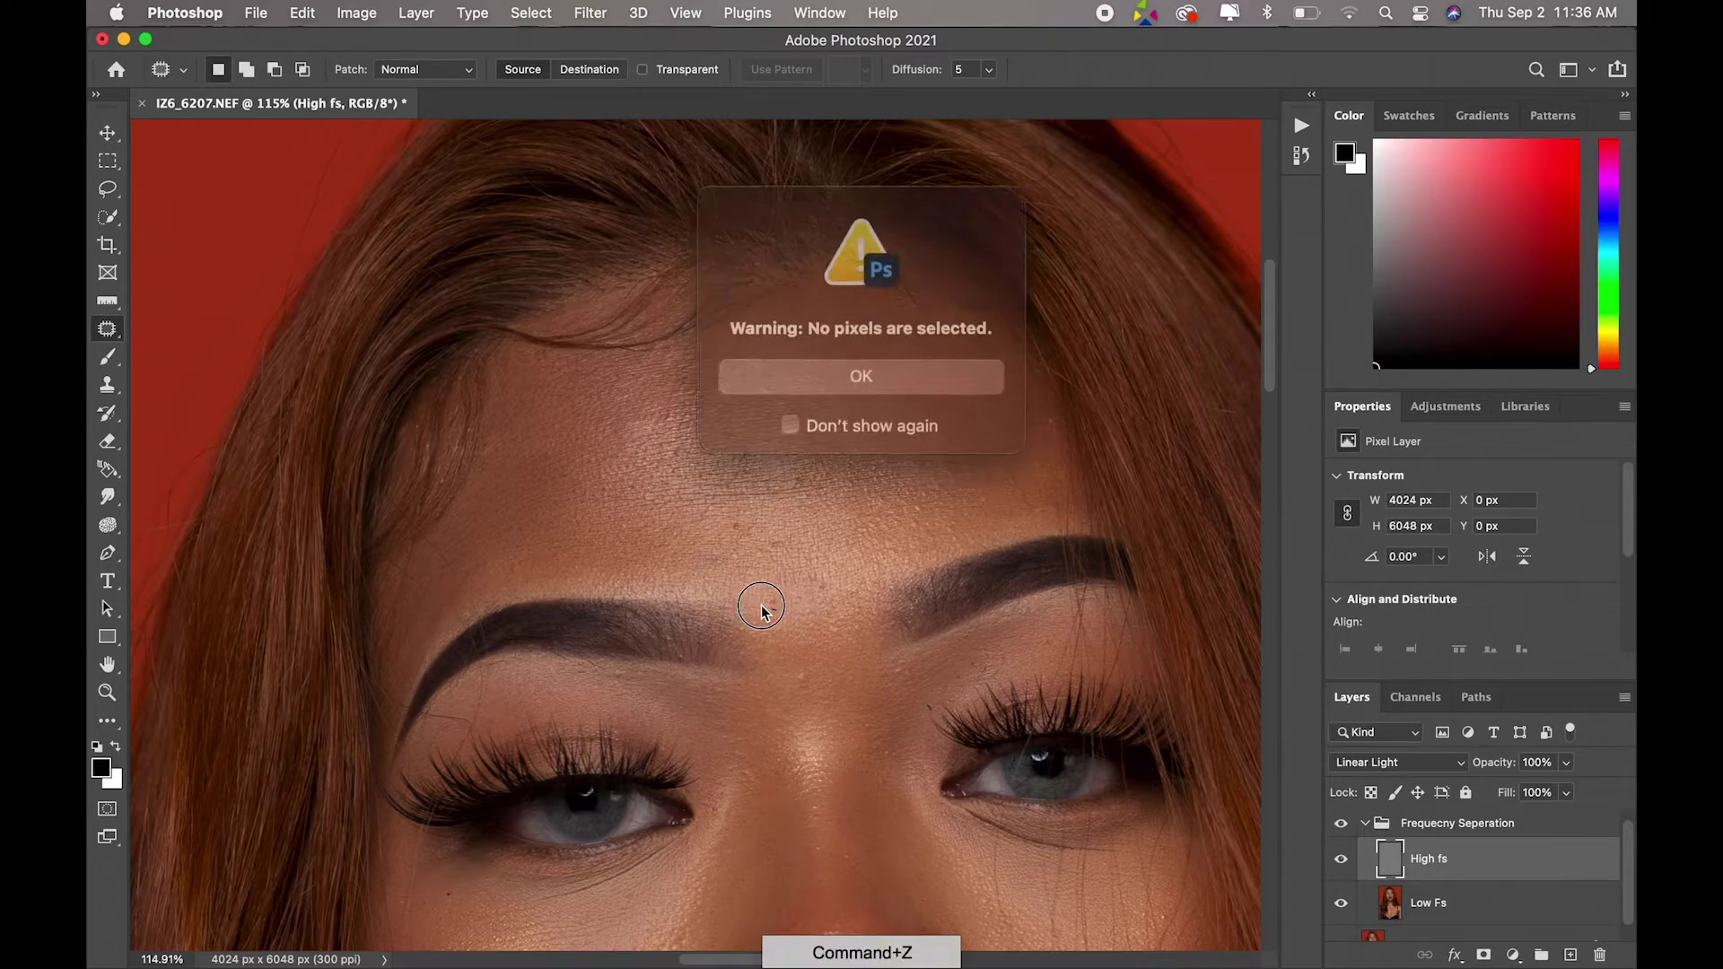
{"action": "left_click", "coordinate": [910, 367]}
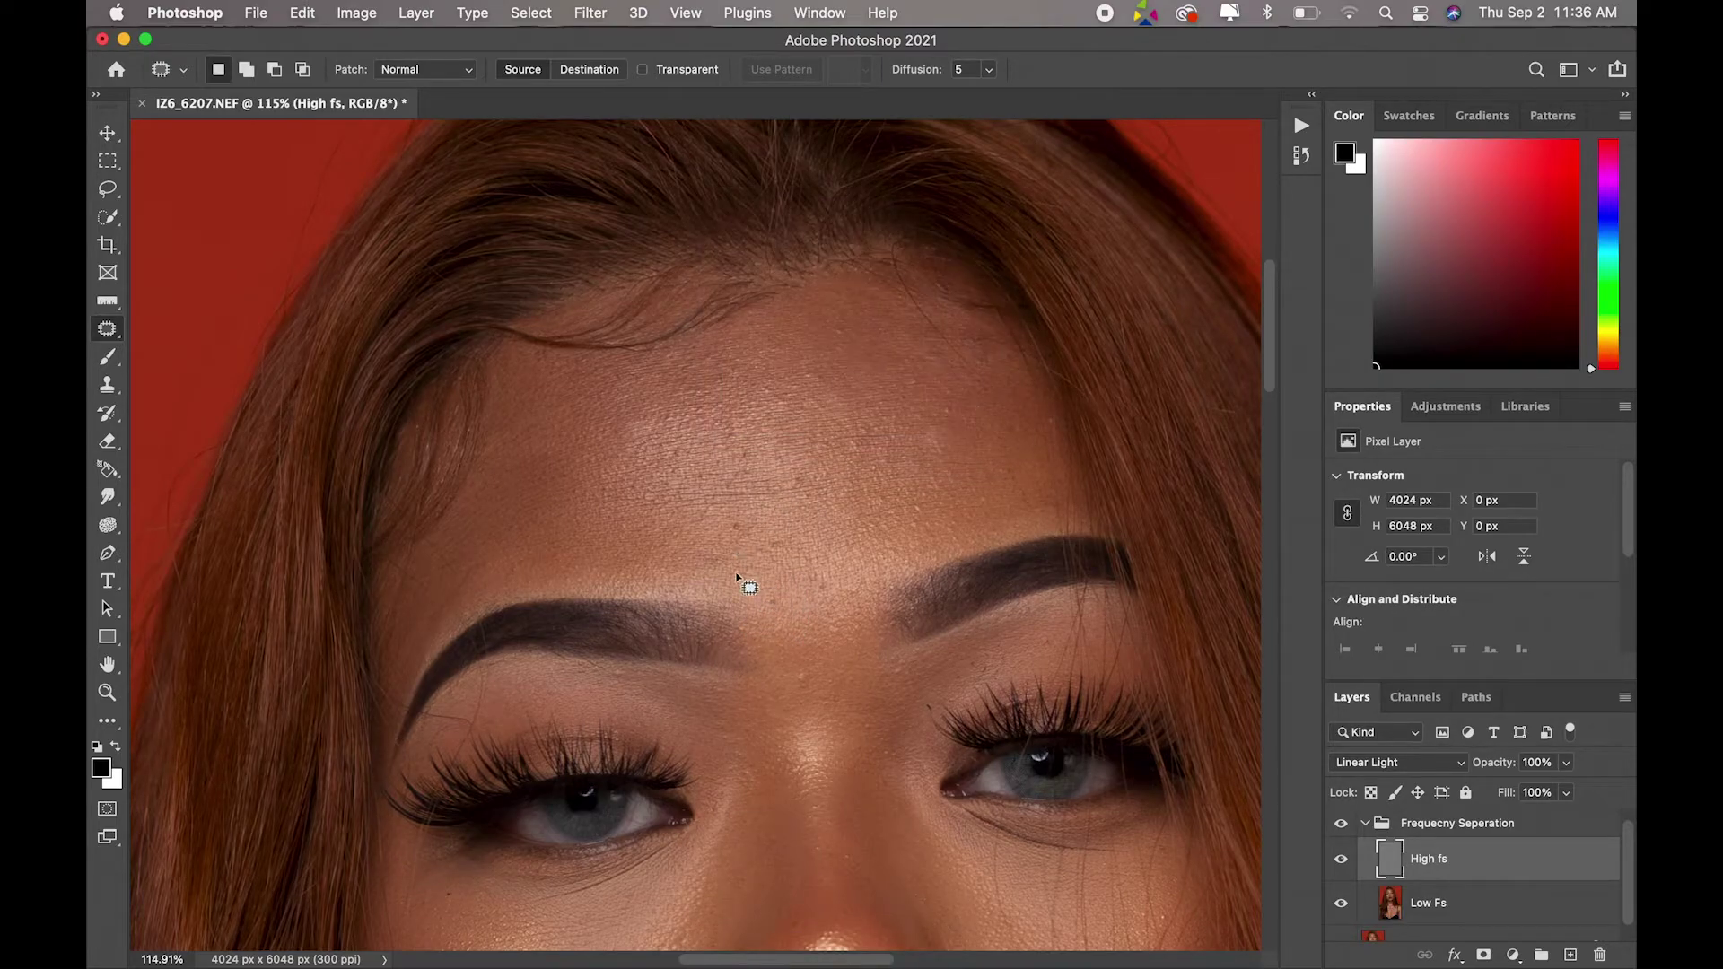
{"action": "left_click_drag", "start_coordinate": [778, 594], "coordinate": [774, 611]}
{"action": "left_click_drag", "start_coordinate": [774, 614], "coordinate": [797, 611]}
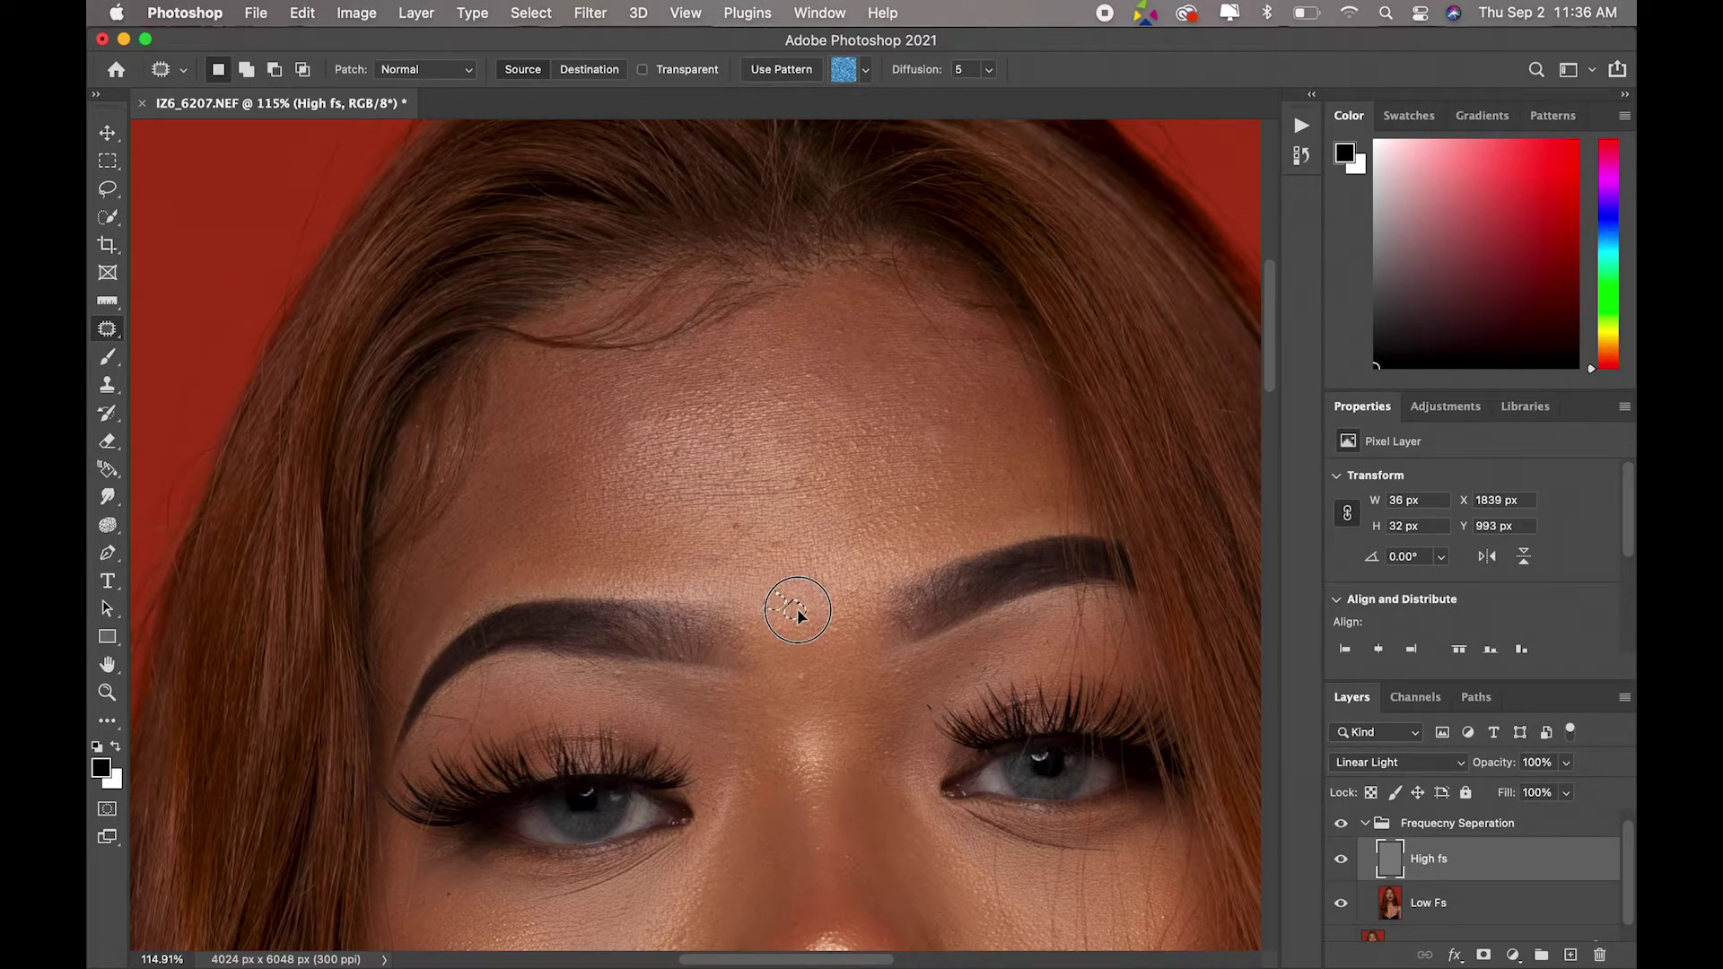
{"action": "left_click", "coordinate": [802, 597]}
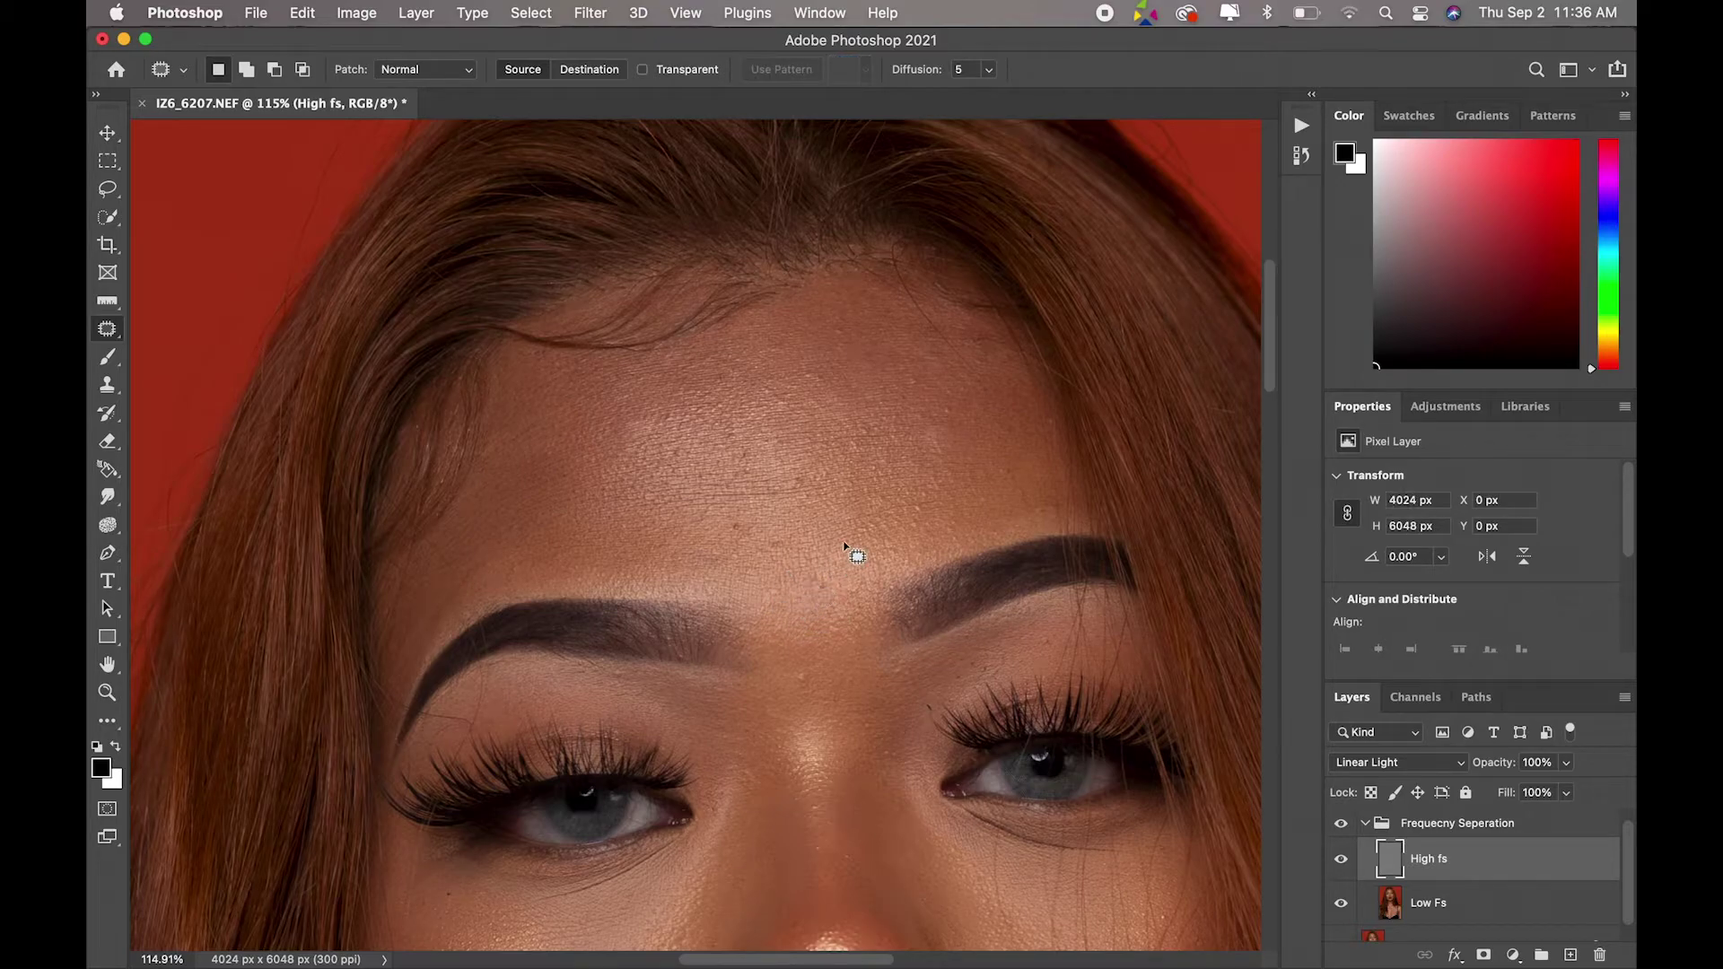
{"action": "mouse_move", "coordinate": [734, 536]}
{"action": "left_mouse_down"}
{"action": "mouse_move", "coordinate": [864, 468]}
{"action": "mouse_move", "coordinate": [857, 452]}
{"action": "left_mouse_up"}
{"action": "key", "text": "ctrl+d"}
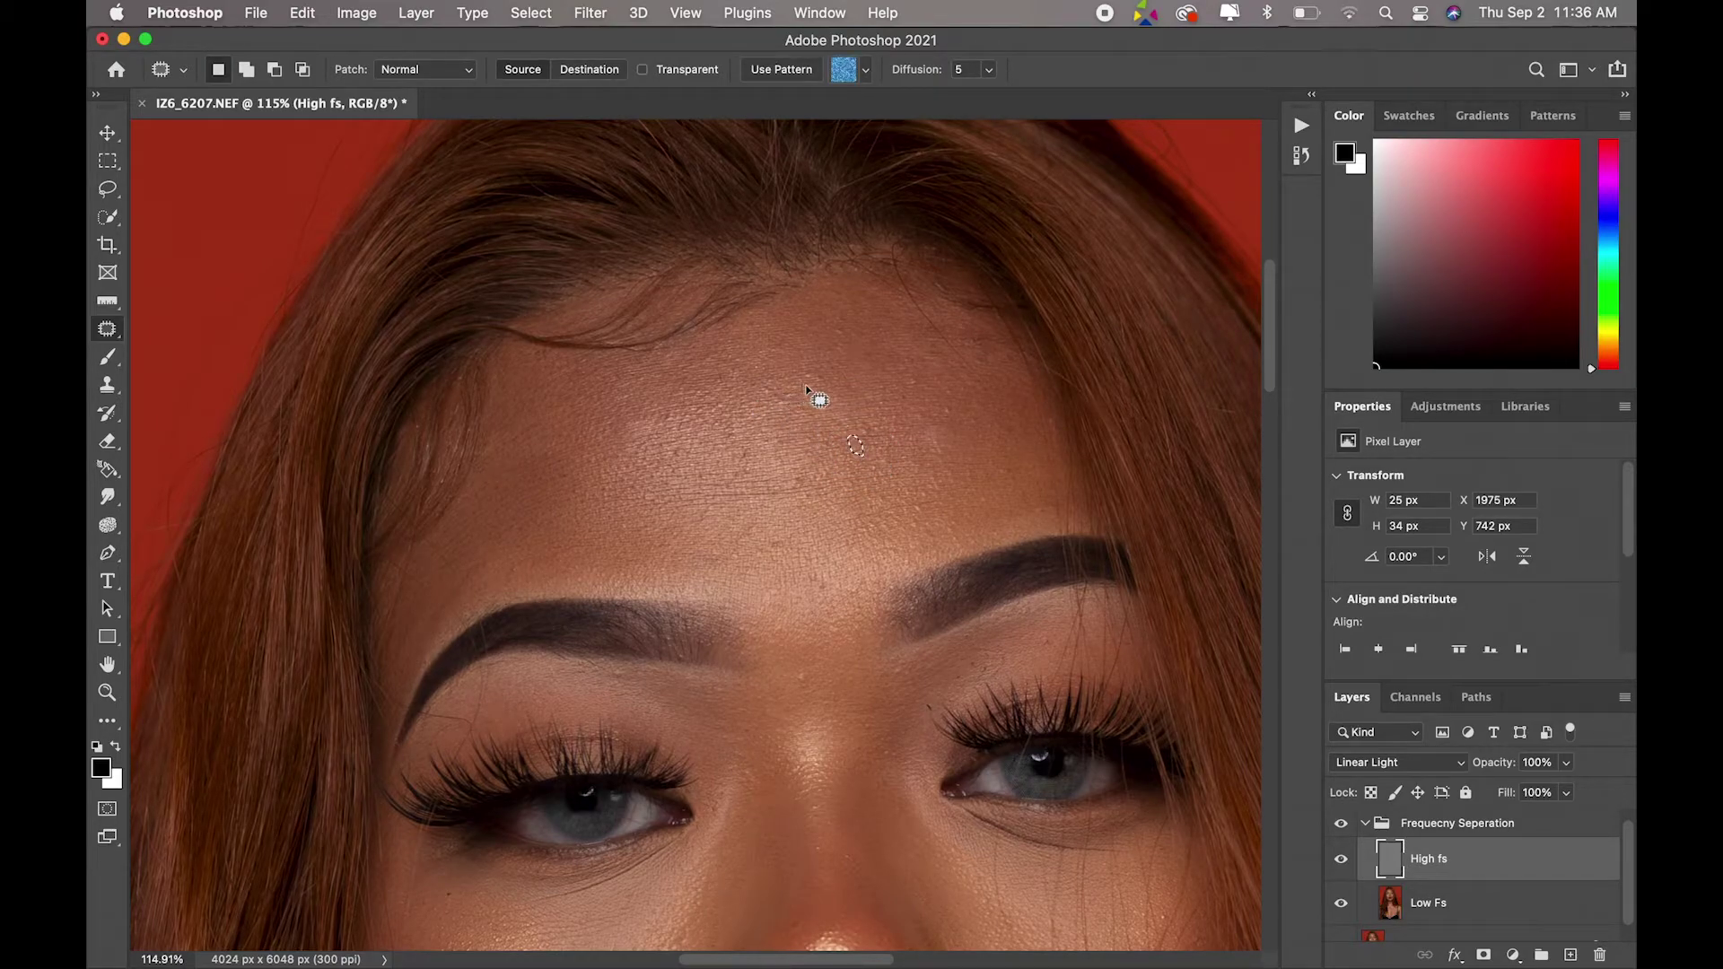
Step: Patch several more small blemishes across the forehead
{"action": "mouse_move", "coordinate": [824, 391]}
{"action": "left_mouse_down"}
{"action": "mouse_move", "coordinate": [800, 371]}
{"action": "mouse_move", "coordinate": [829, 368]}
{"action": "mouse_move", "coordinate": [796, 349]}
{"action": "left_mouse_up"}
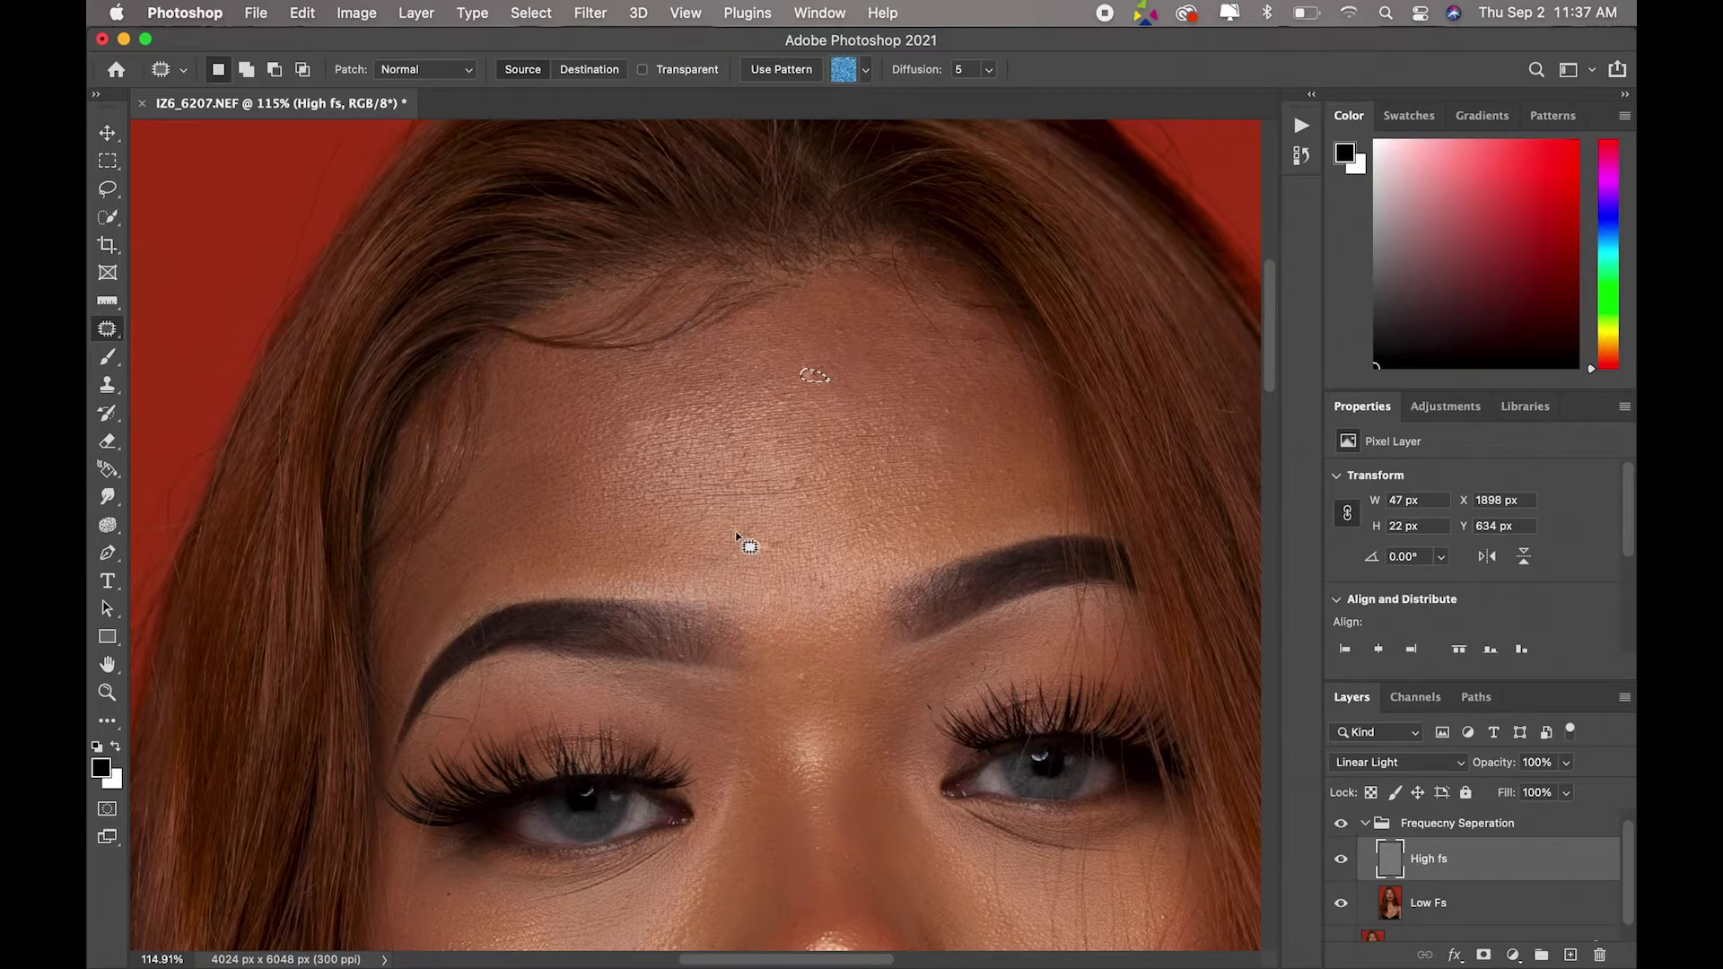
{"action": "left_click", "coordinate": [770, 404]}
{"action": "left_click_drag", "start_coordinate": [854, 327], "coordinate": [828, 335]}
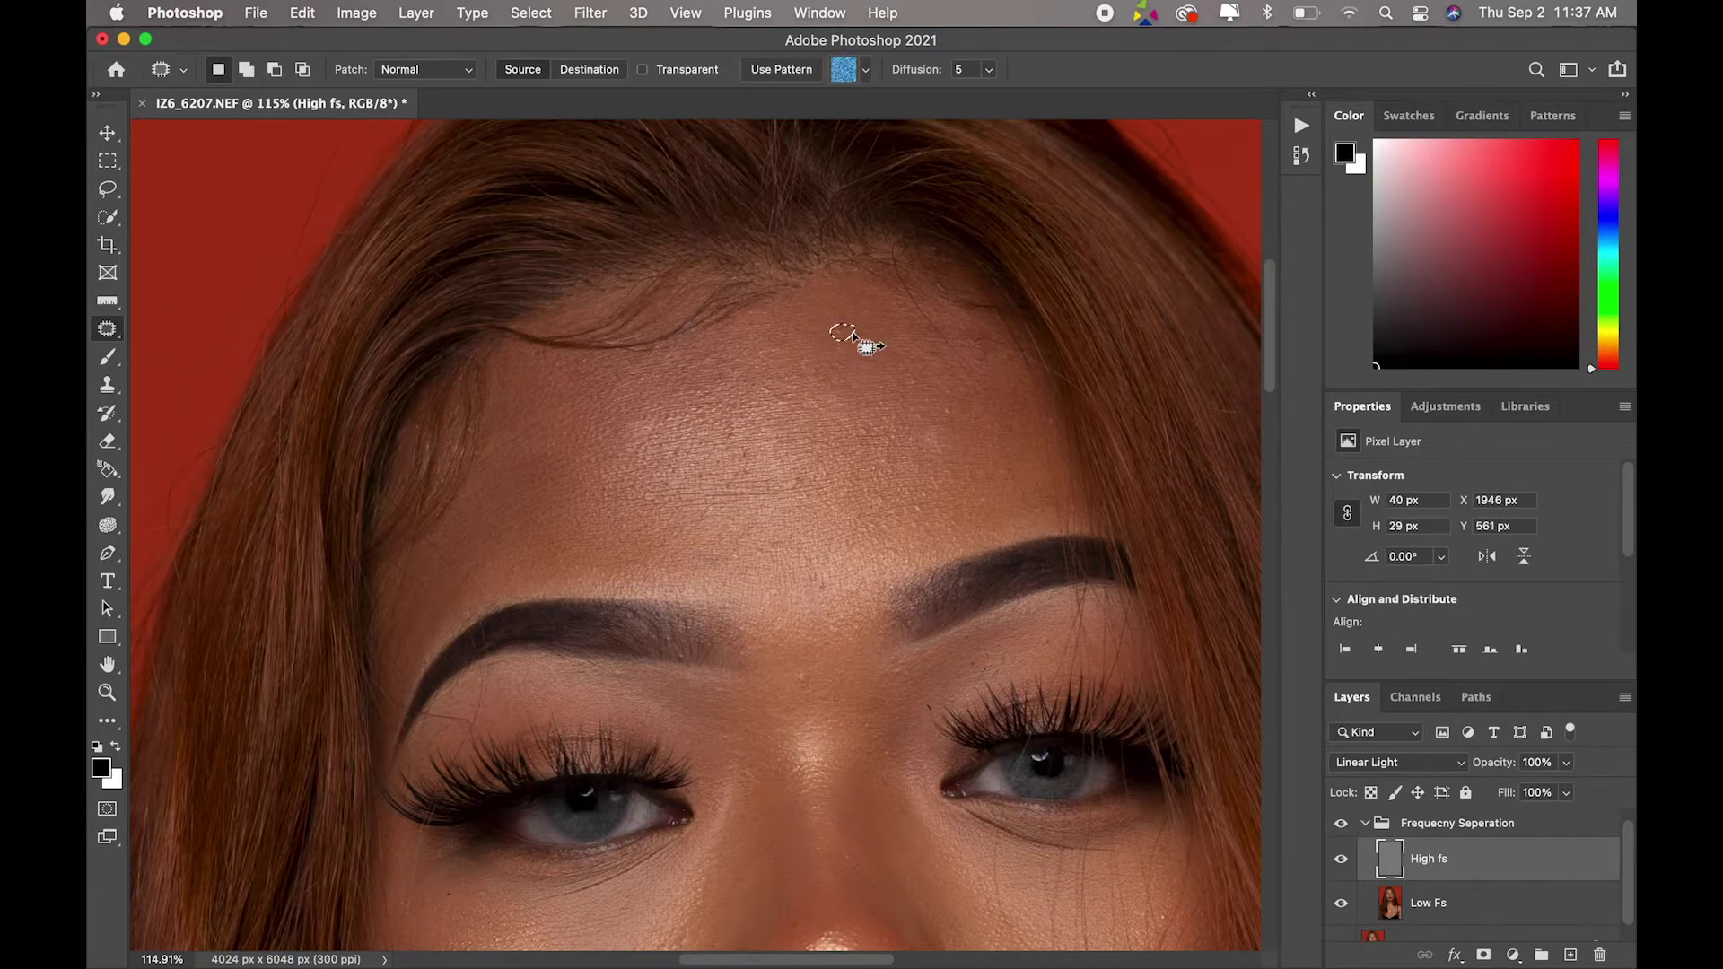
{"action": "left_click_drag", "start_coordinate": [728, 365], "coordinate": [725, 386]}
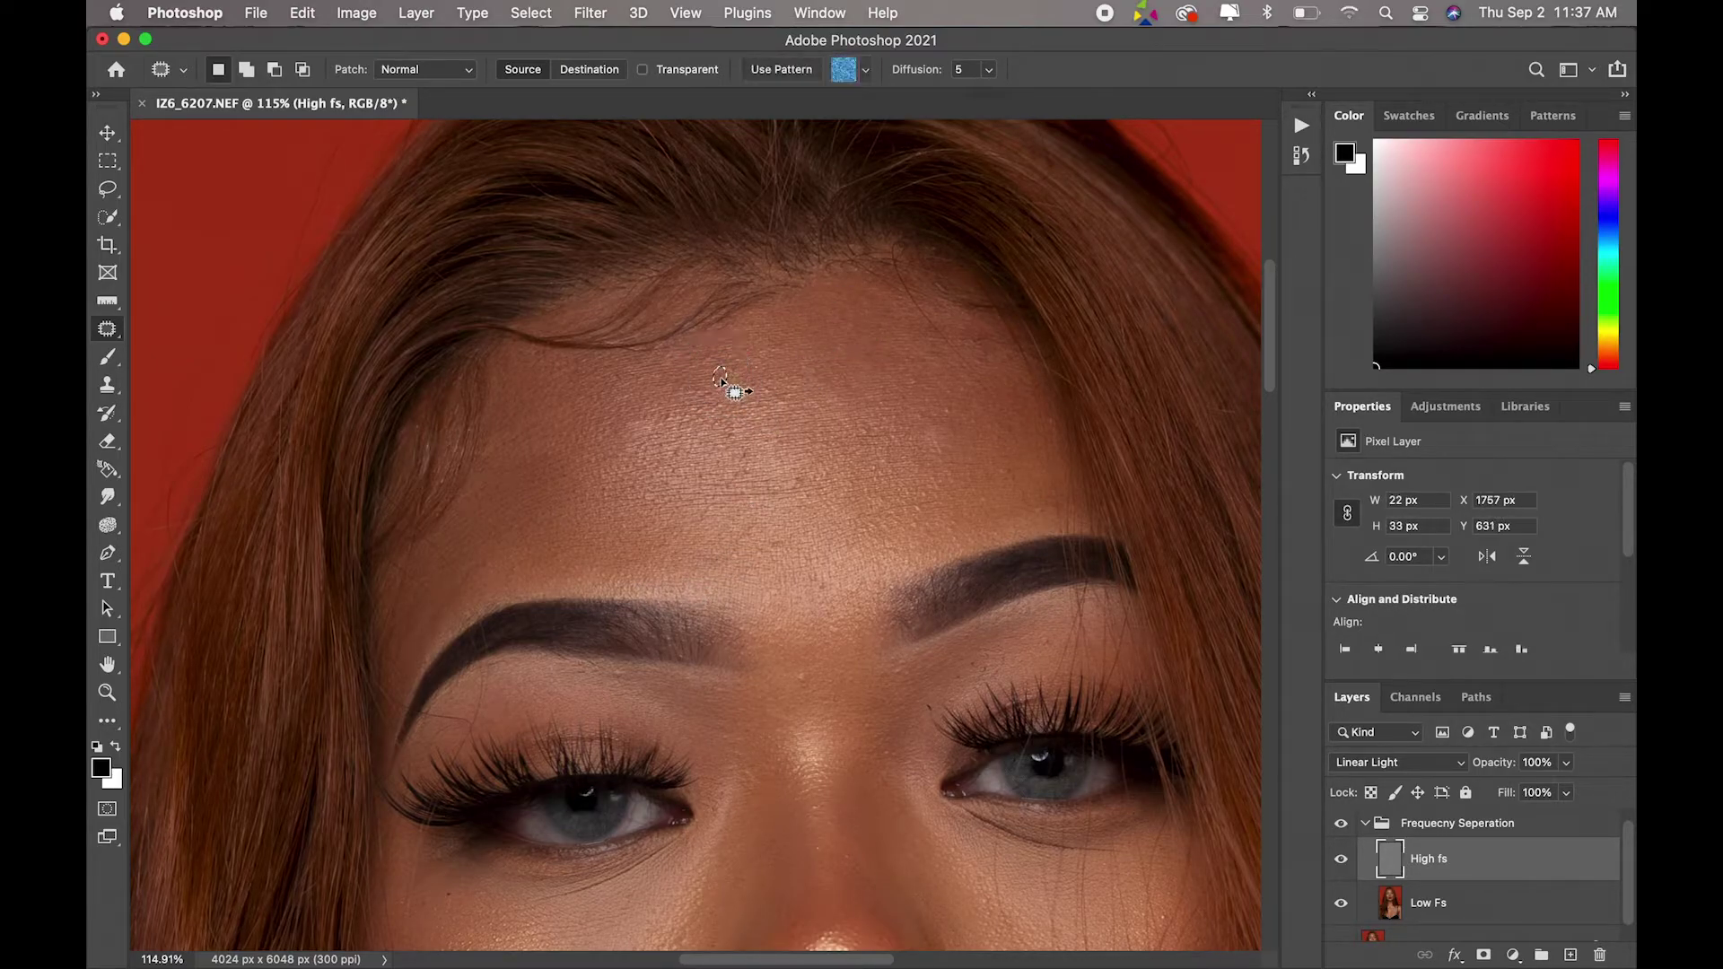
{"action": "left_click", "coordinate": [107, 385]}
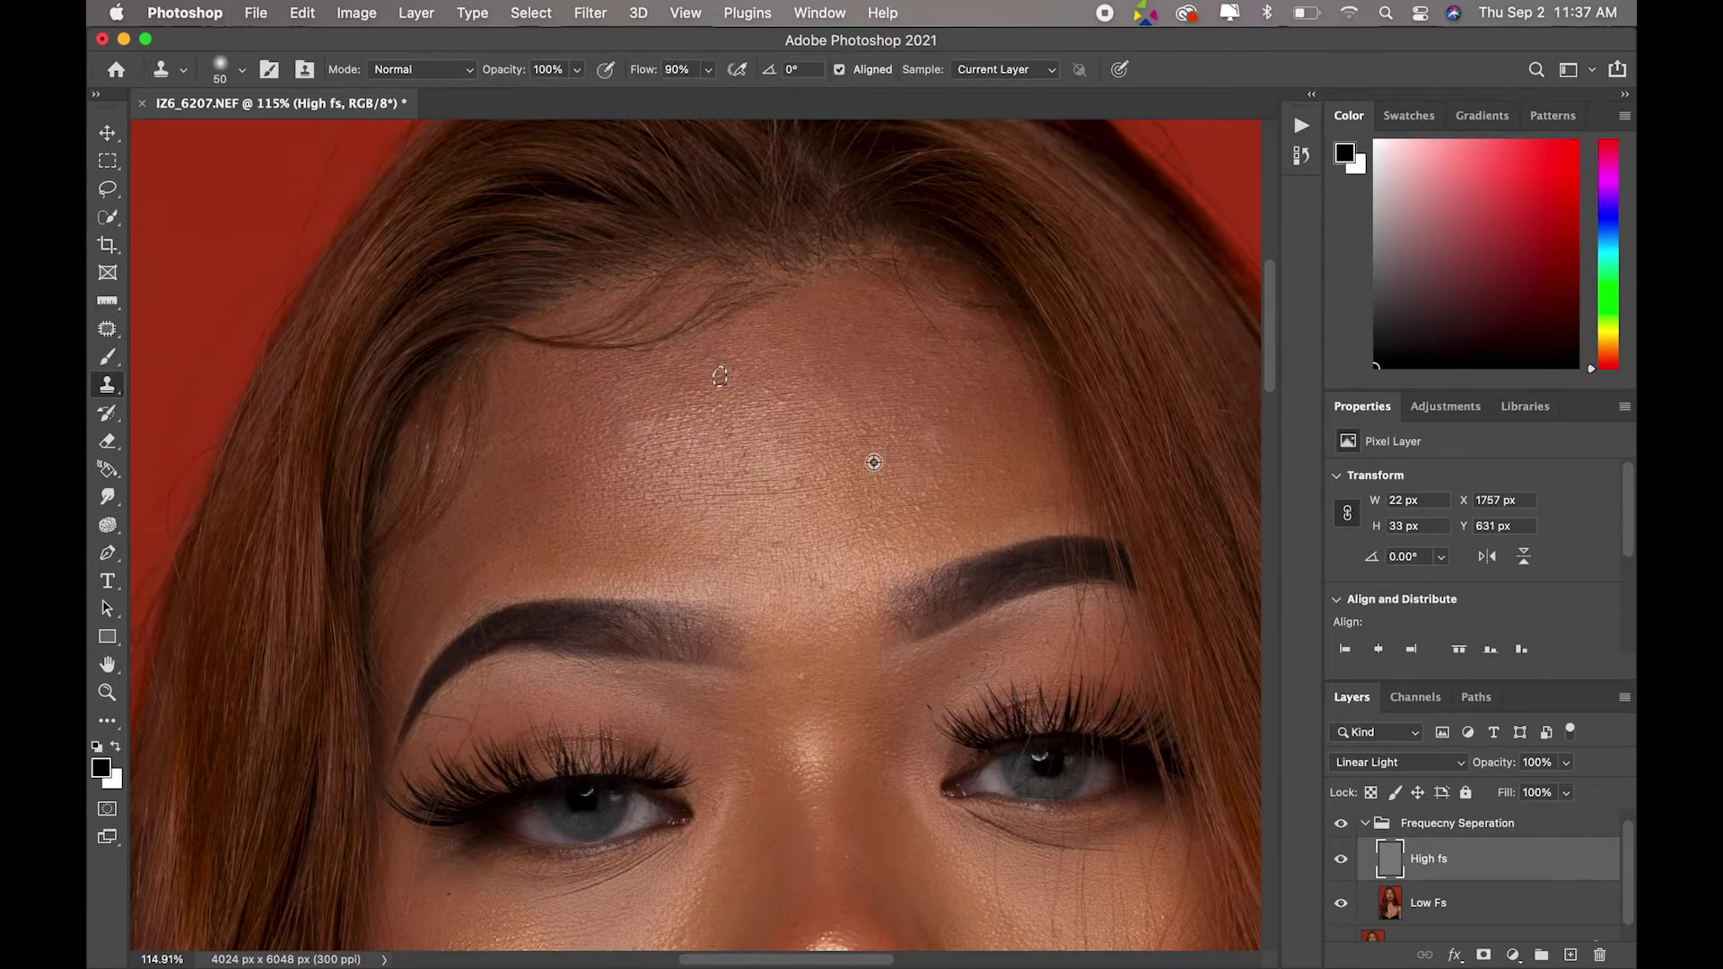
{"action": "left_click", "coordinate": [106, 331]}
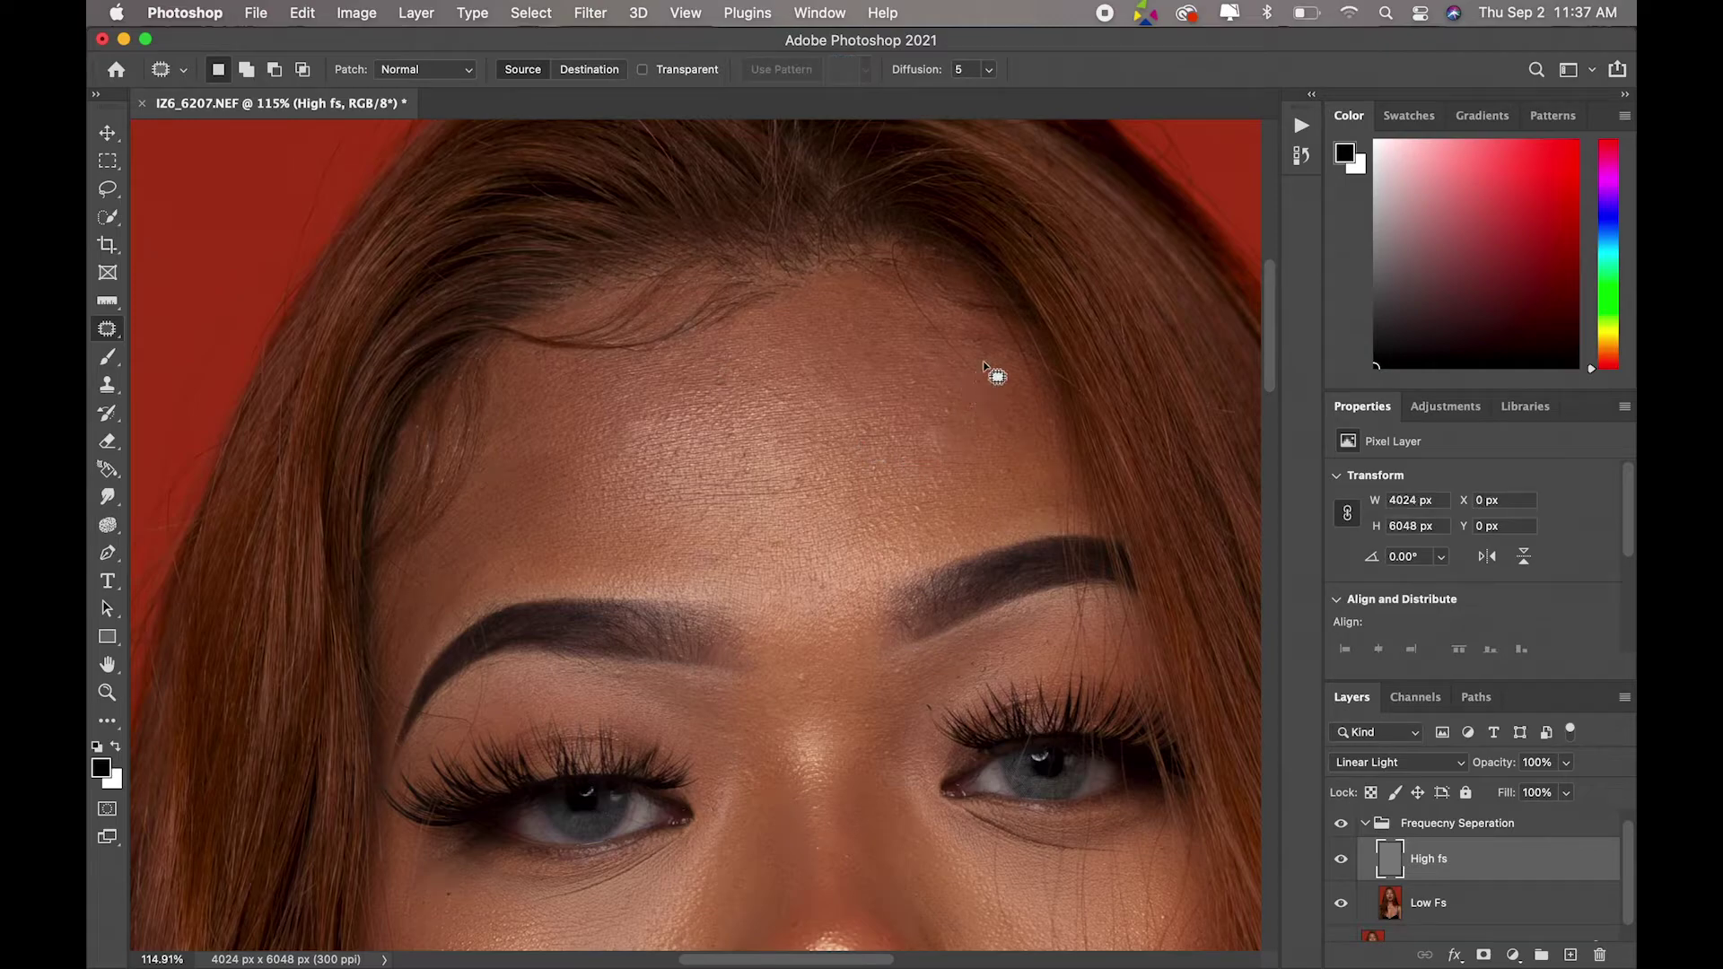
{"action": "mouse_move", "coordinate": [962, 338]}
{"action": "left_mouse_down"}
{"action": "mouse_move", "coordinate": [979, 350]}
{"action": "mouse_move", "coordinate": [895, 411]}
{"action": "left_mouse_up"}
Step: Deselect the forehead patch and clone over a blemish on the cheek with the Clone Stamp
{"action": "key", "text": "super+d"}
{"action": "scroll", "coordinate": [1256, 404], "scroll_direction": "down", "scroll_amount": 10}
{"action": "scroll", "coordinate": [718, 476], "scroll_direction": "up", "scroll_amount": 1}
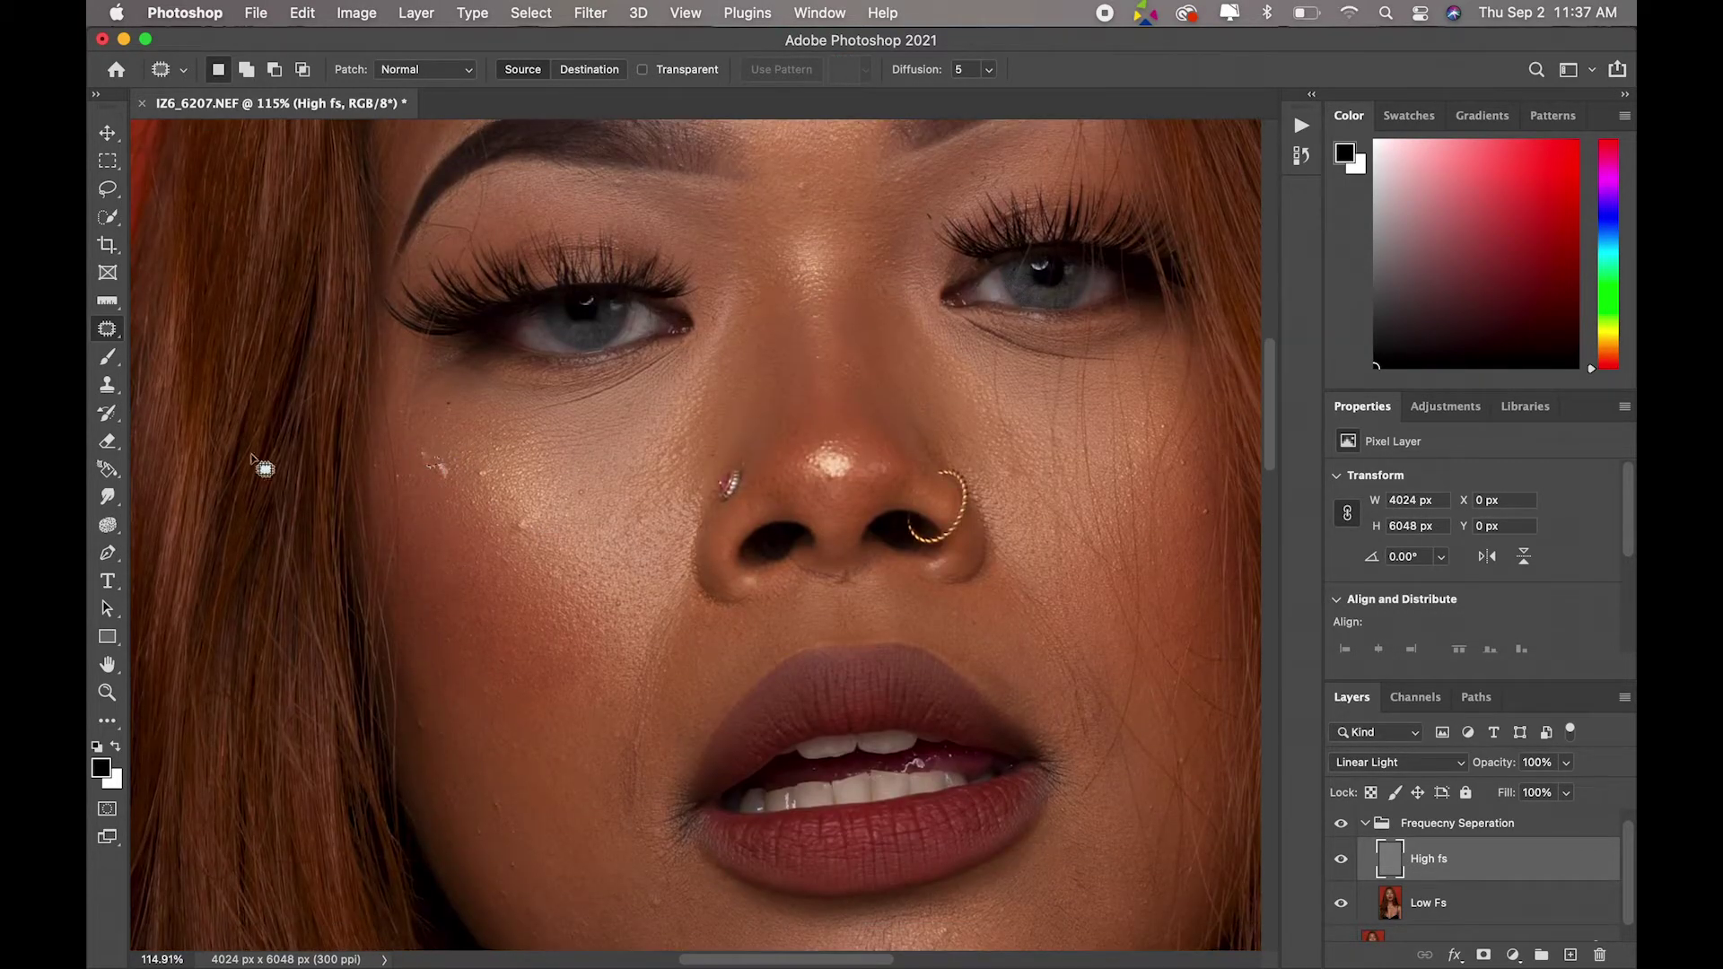
{"action": "key", "text": "s"}
{"action": "left_click", "coordinate": [483, 485], "text": "alt"}
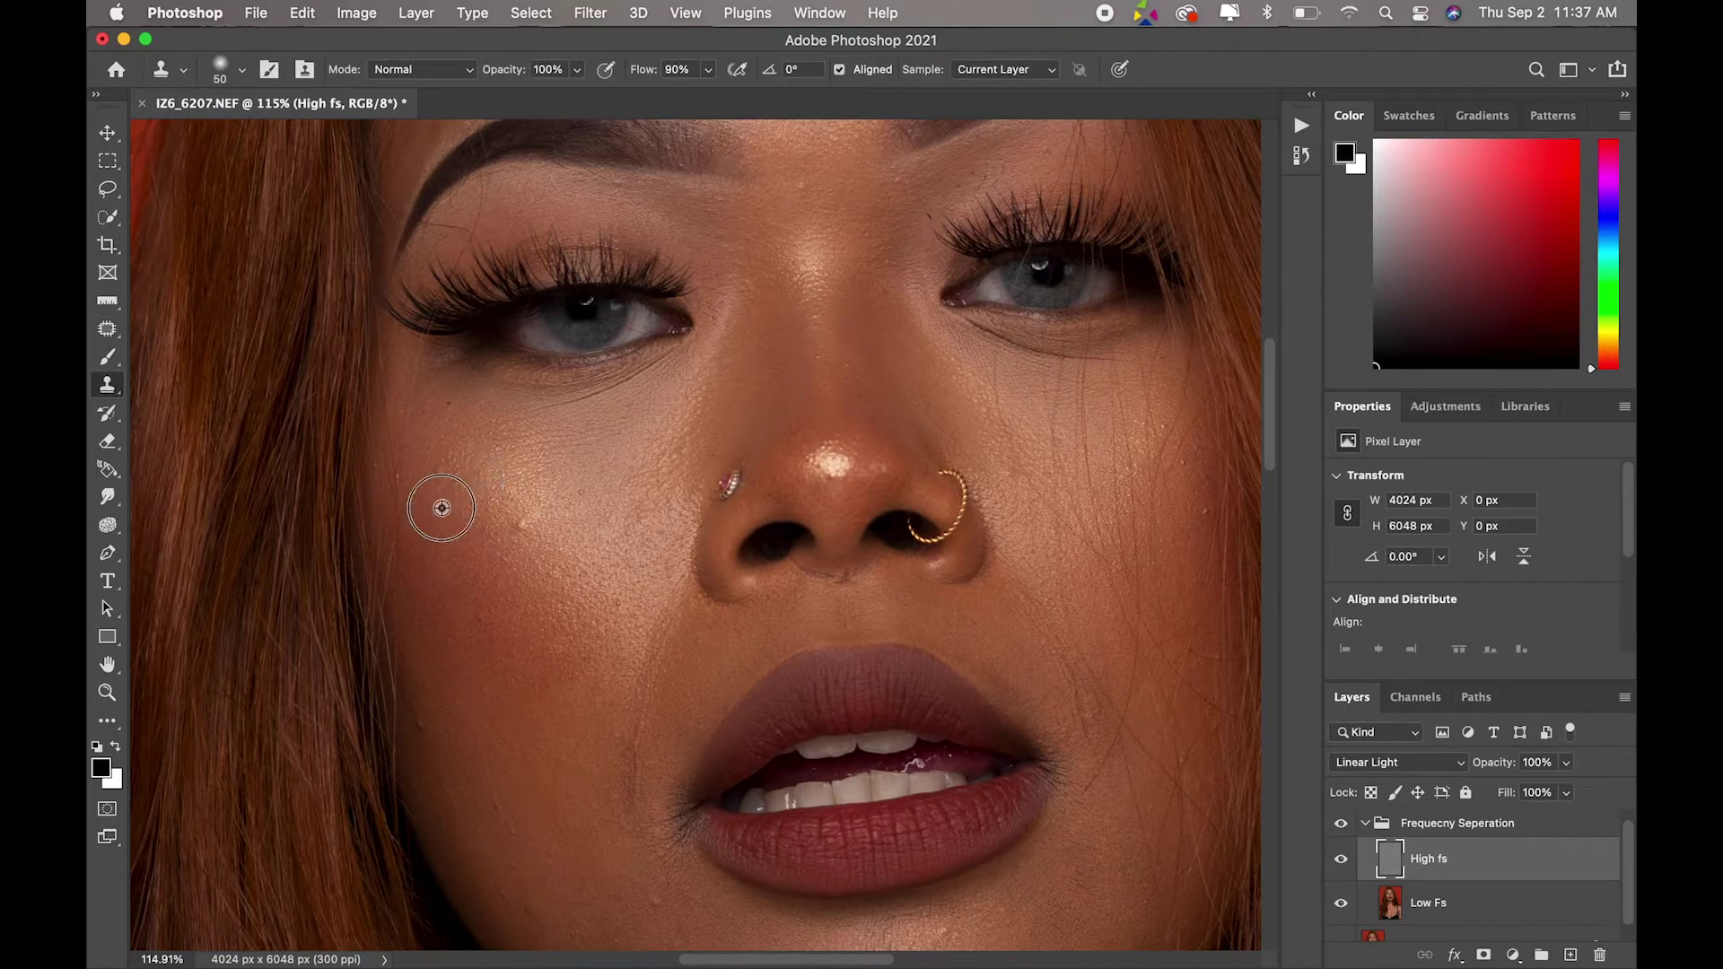
{"action": "mouse_move", "coordinate": [527, 550]}
{"action": "left_mouse_down"}
{"action": "mouse_move", "coordinate": [520, 529]}
{"action": "mouse_move", "coordinate": [580, 490]}
{"action": "left_mouse_up"}
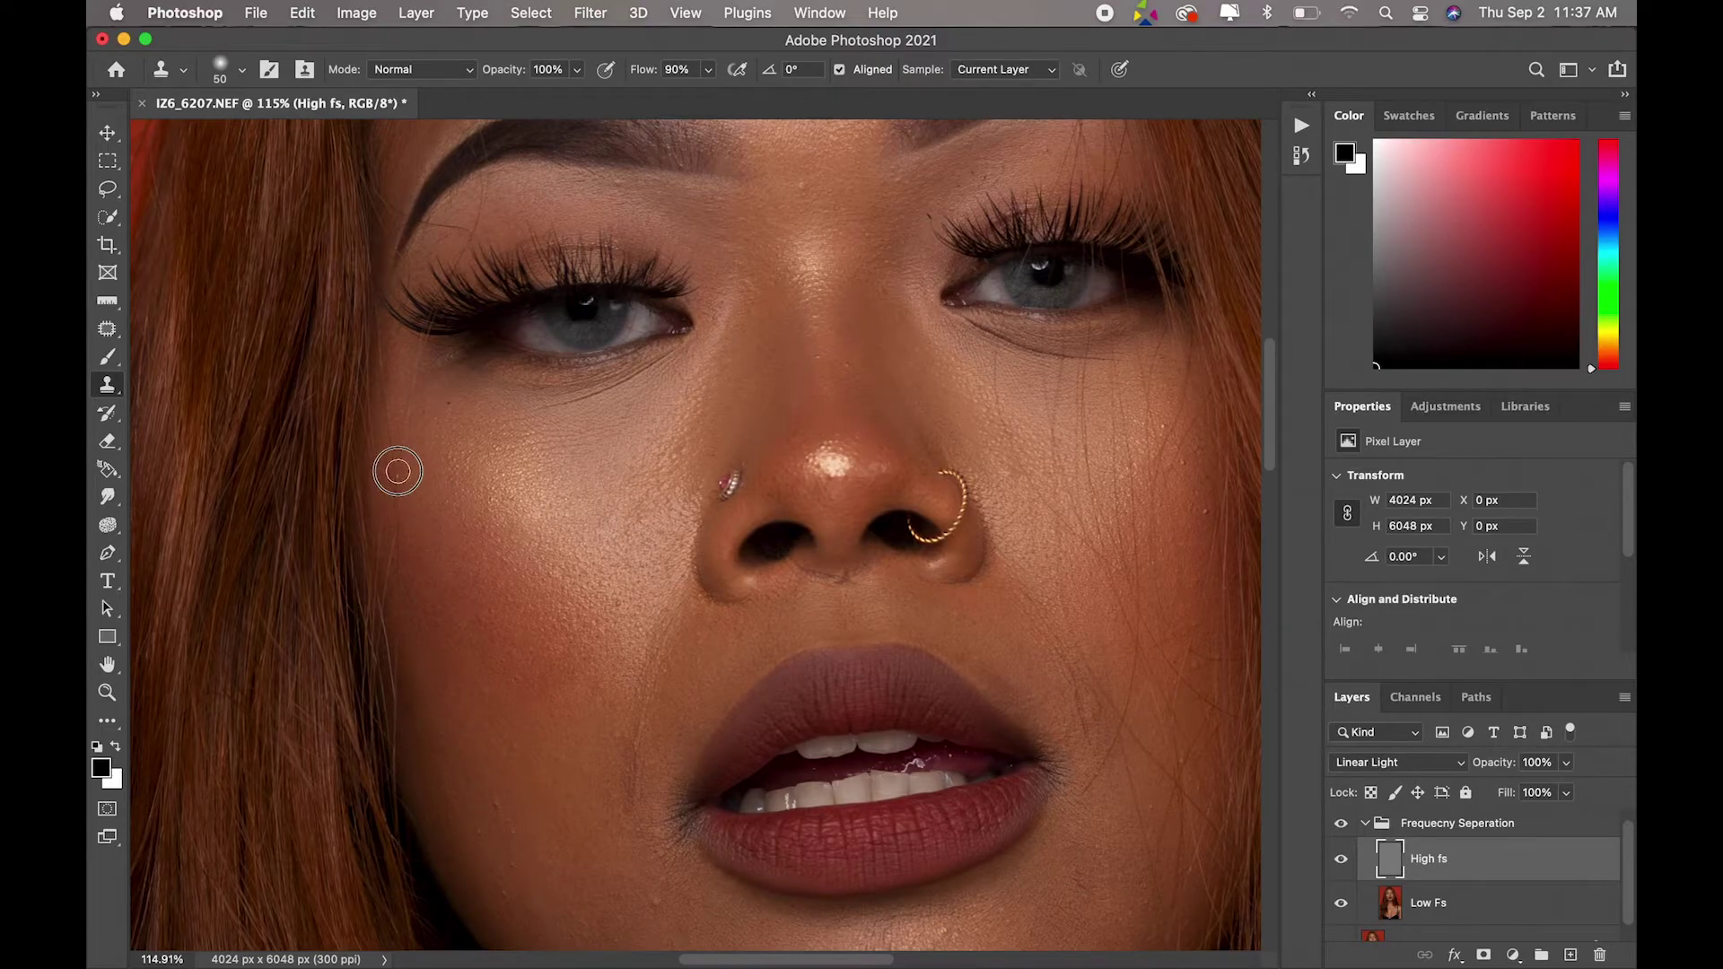
Step: Clone away the light and dark spots on the lower cheek and by the lower lip corner
{"action": "left_click", "coordinate": [599, 607], "text": "alt"}
{"action": "left_click", "coordinate": [499, 805]}
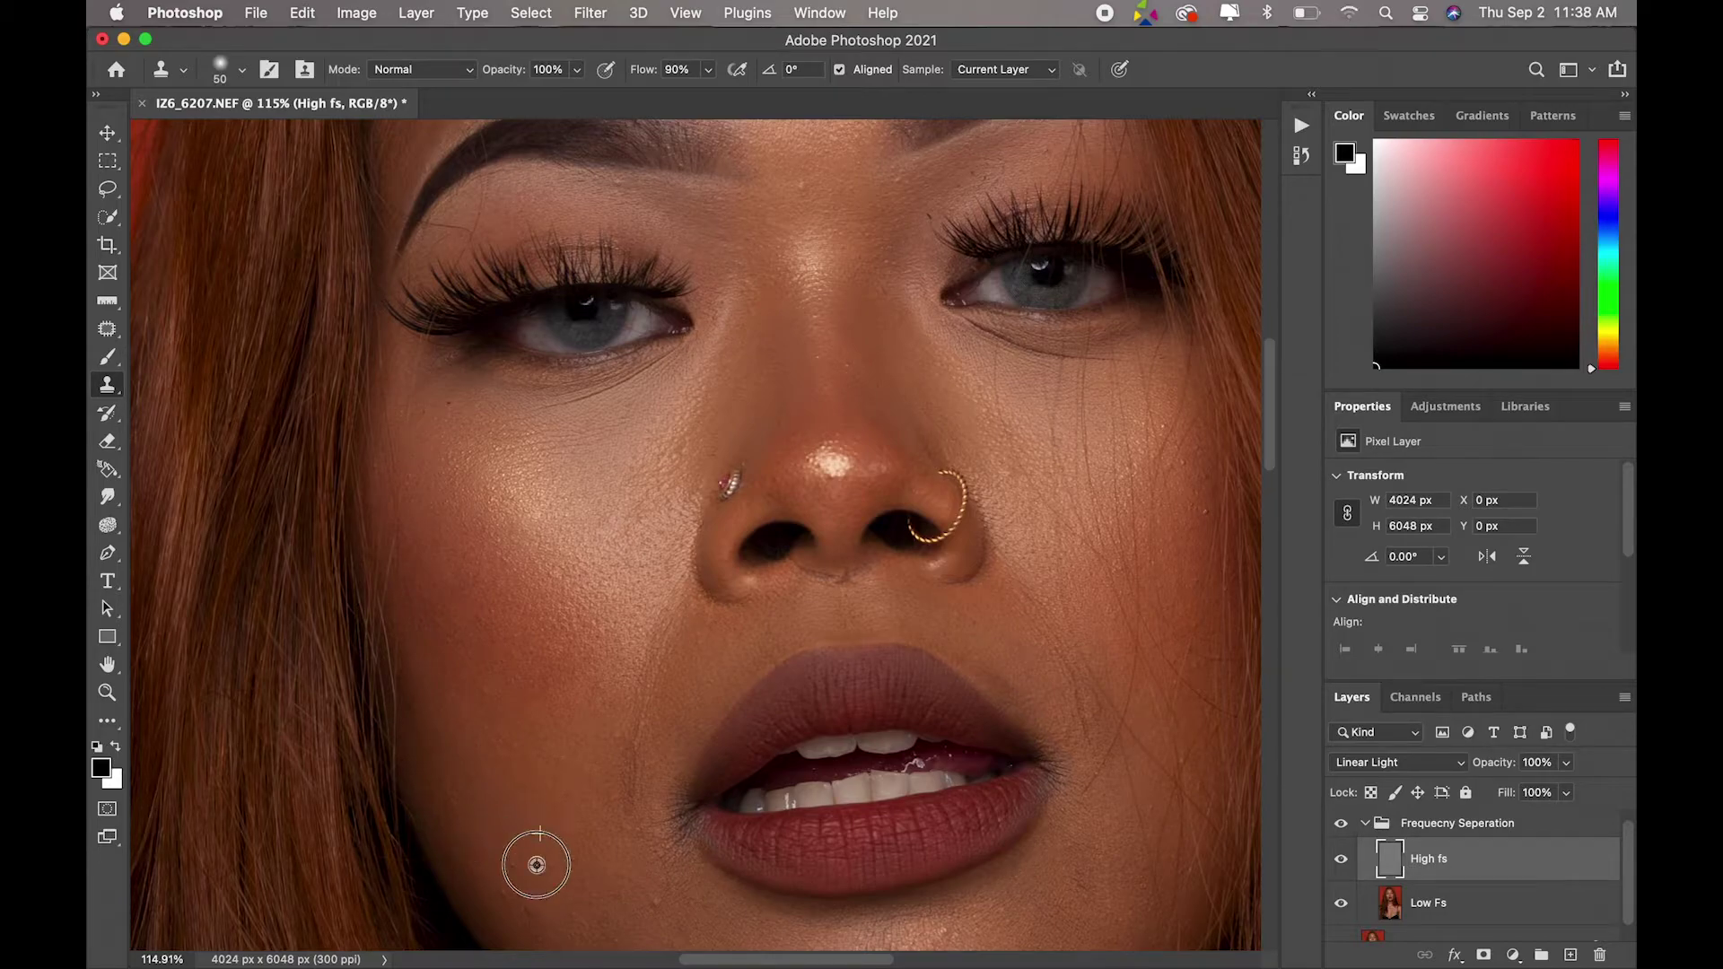
{"action": "left_click", "coordinate": [549, 891], "text": "alt"}
{"action": "left_click", "coordinate": [619, 879]}
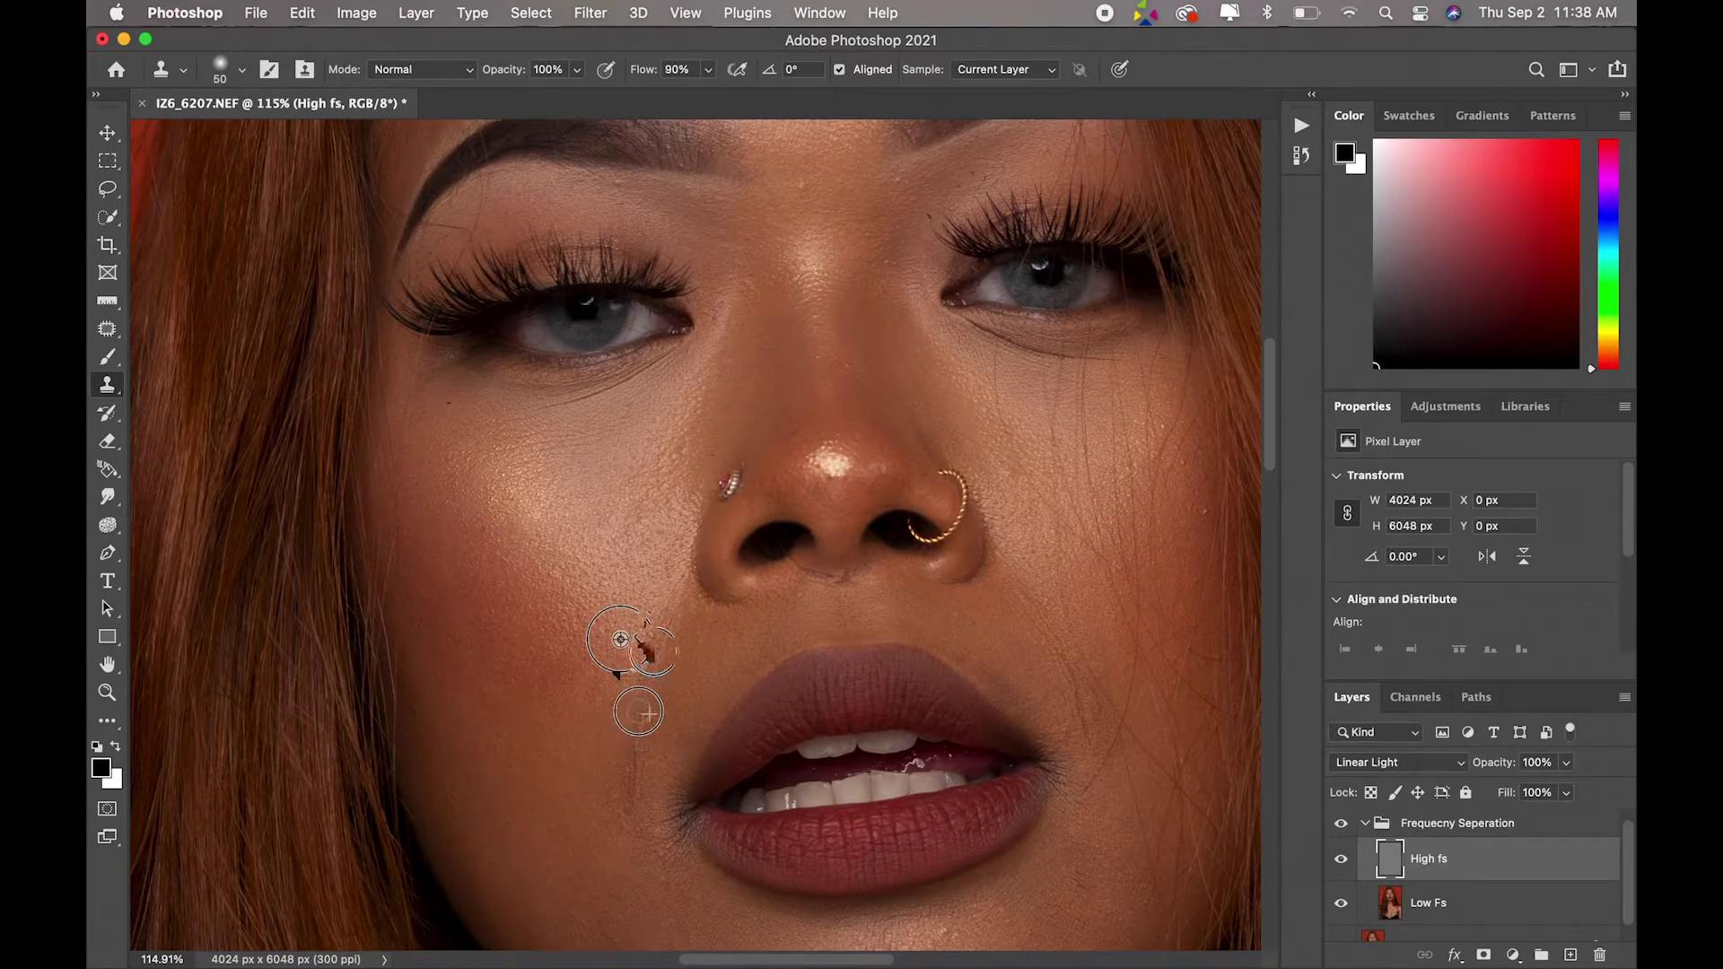
{"action": "left_click", "coordinate": [599, 790]}
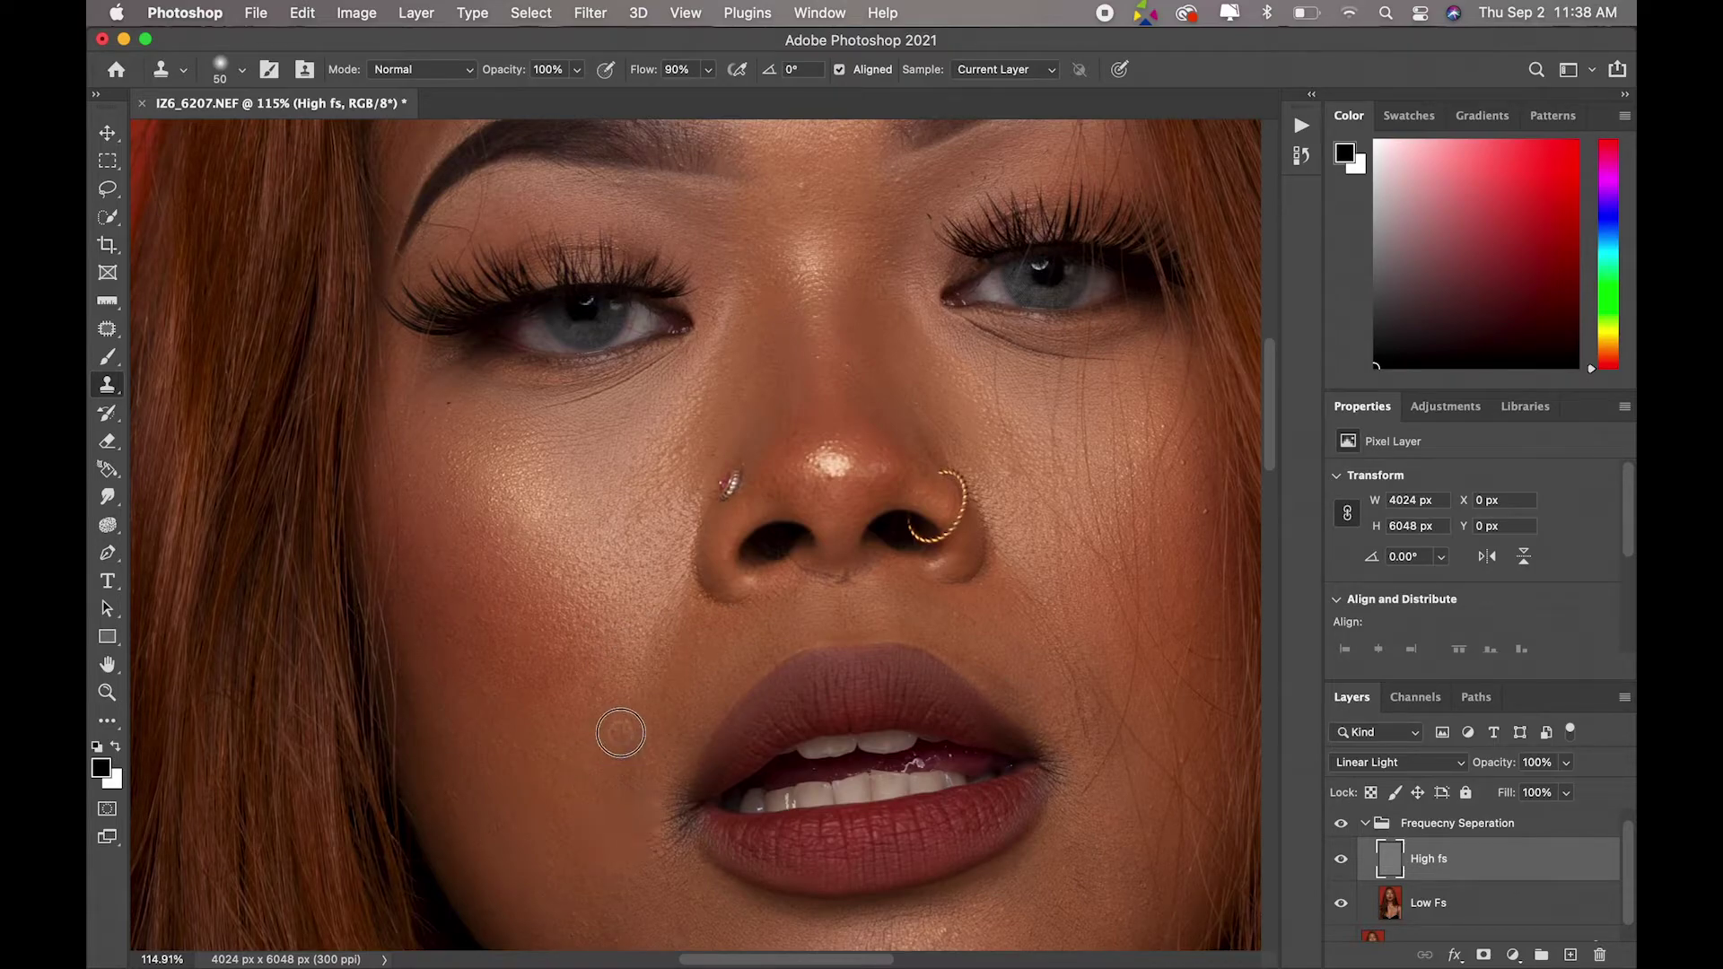
{"action": "left_click", "coordinate": [655, 864], "text": "alt"}
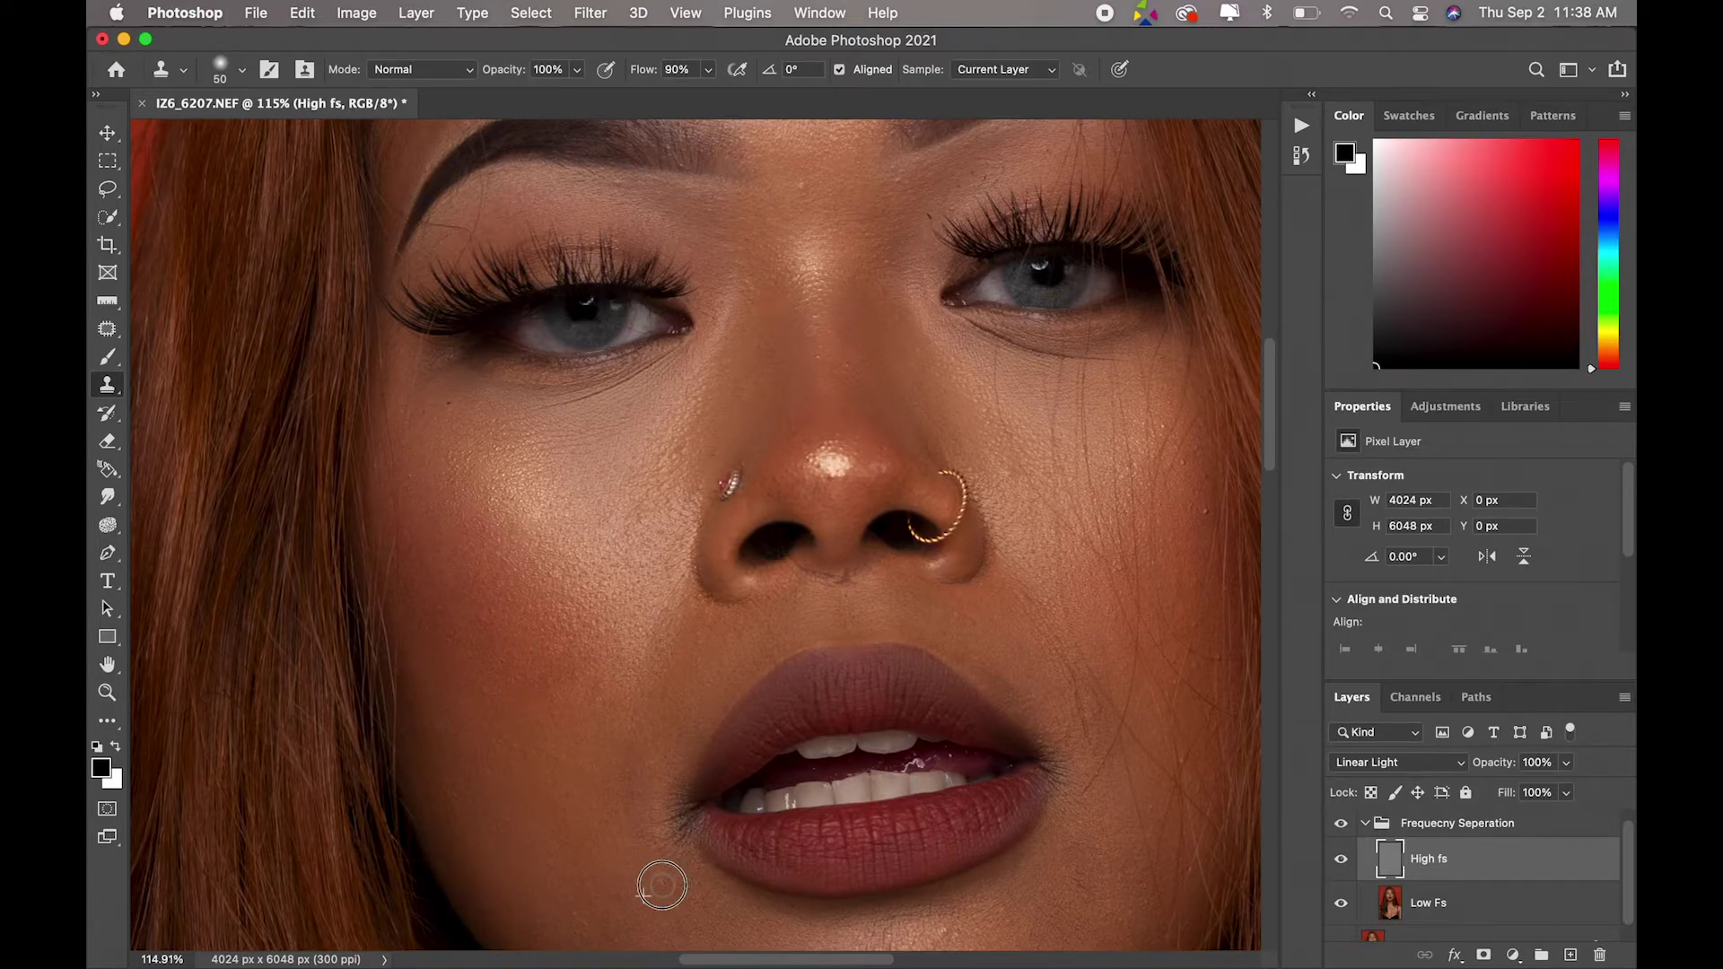
{"action": "left_click", "coordinate": [671, 857]}
Step: Clone smooth the nose bridge, the skin above the eyebrow and the under-eye cheek
{"action": "left_click", "coordinate": [851, 466], "text": "alt"}
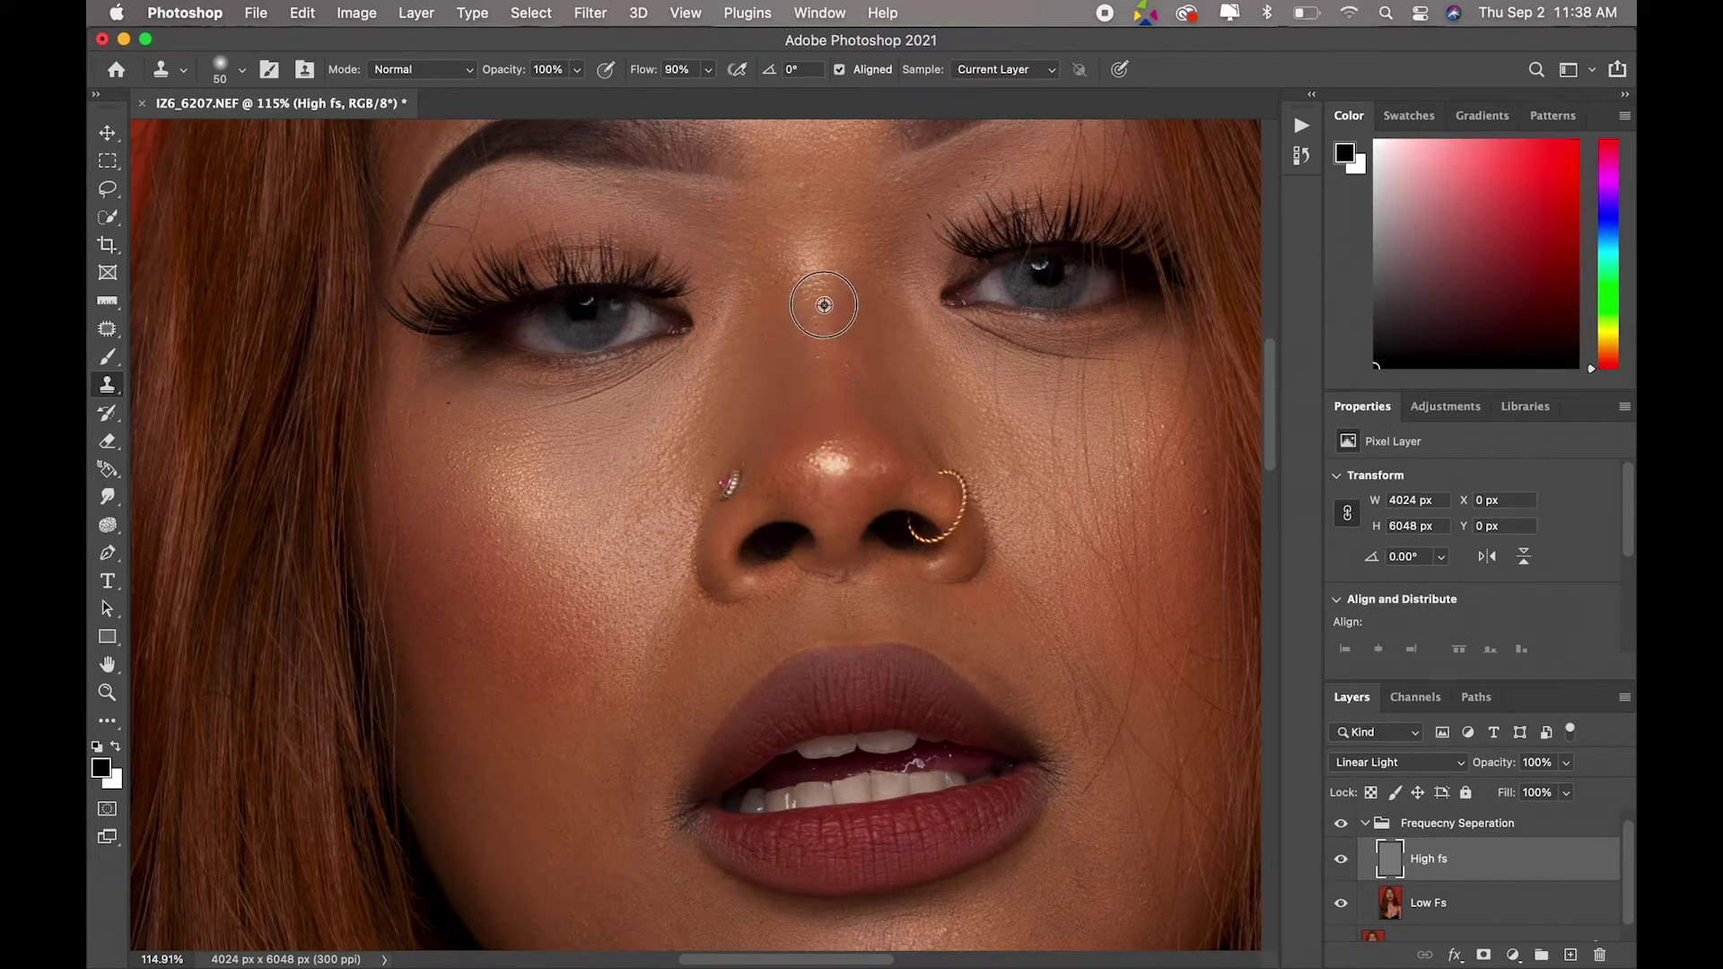
{"action": "mouse_move", "coordinate": [820, 288]}
{"action": "left_mouse_down"}
{"action": "mouse_move", "coordinate": [811, 324]}
{"action": "mouse_move", "coordinate": [838, 338]}
{"action": "left_mouse_up"}
{"action": "mouse_move", "coordinate": [469, 224]}
{"action": "left_mouse_down"}
{"action": "mouse_move", "coordinate": [451, 226]}
{"action": "mouse_move", "coordinate": [476, 224]}
{"action": "left_mouse_up"}
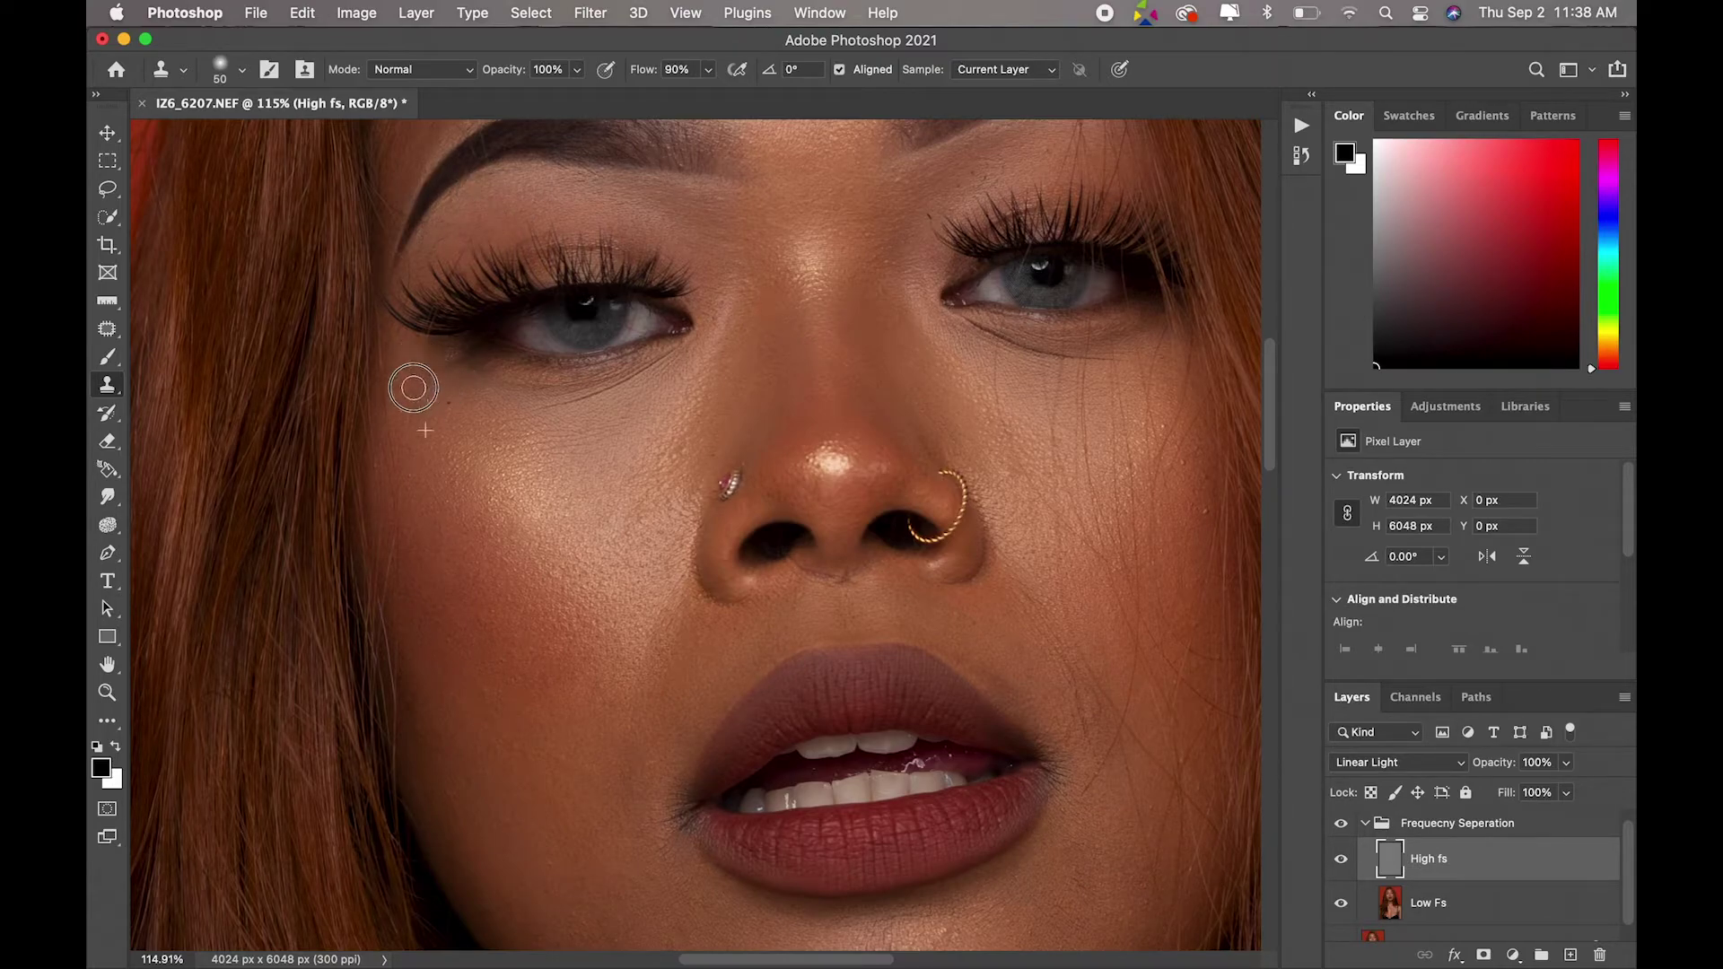
{"action": "left_click", "coordinate": [421, 482], "text": "alt"}
{"action": "left_click", "coordinate": [531, 419]}
{"action": "left_click_drag", "start_coordinate": [548, 403], "coordinate": [556, 417]}
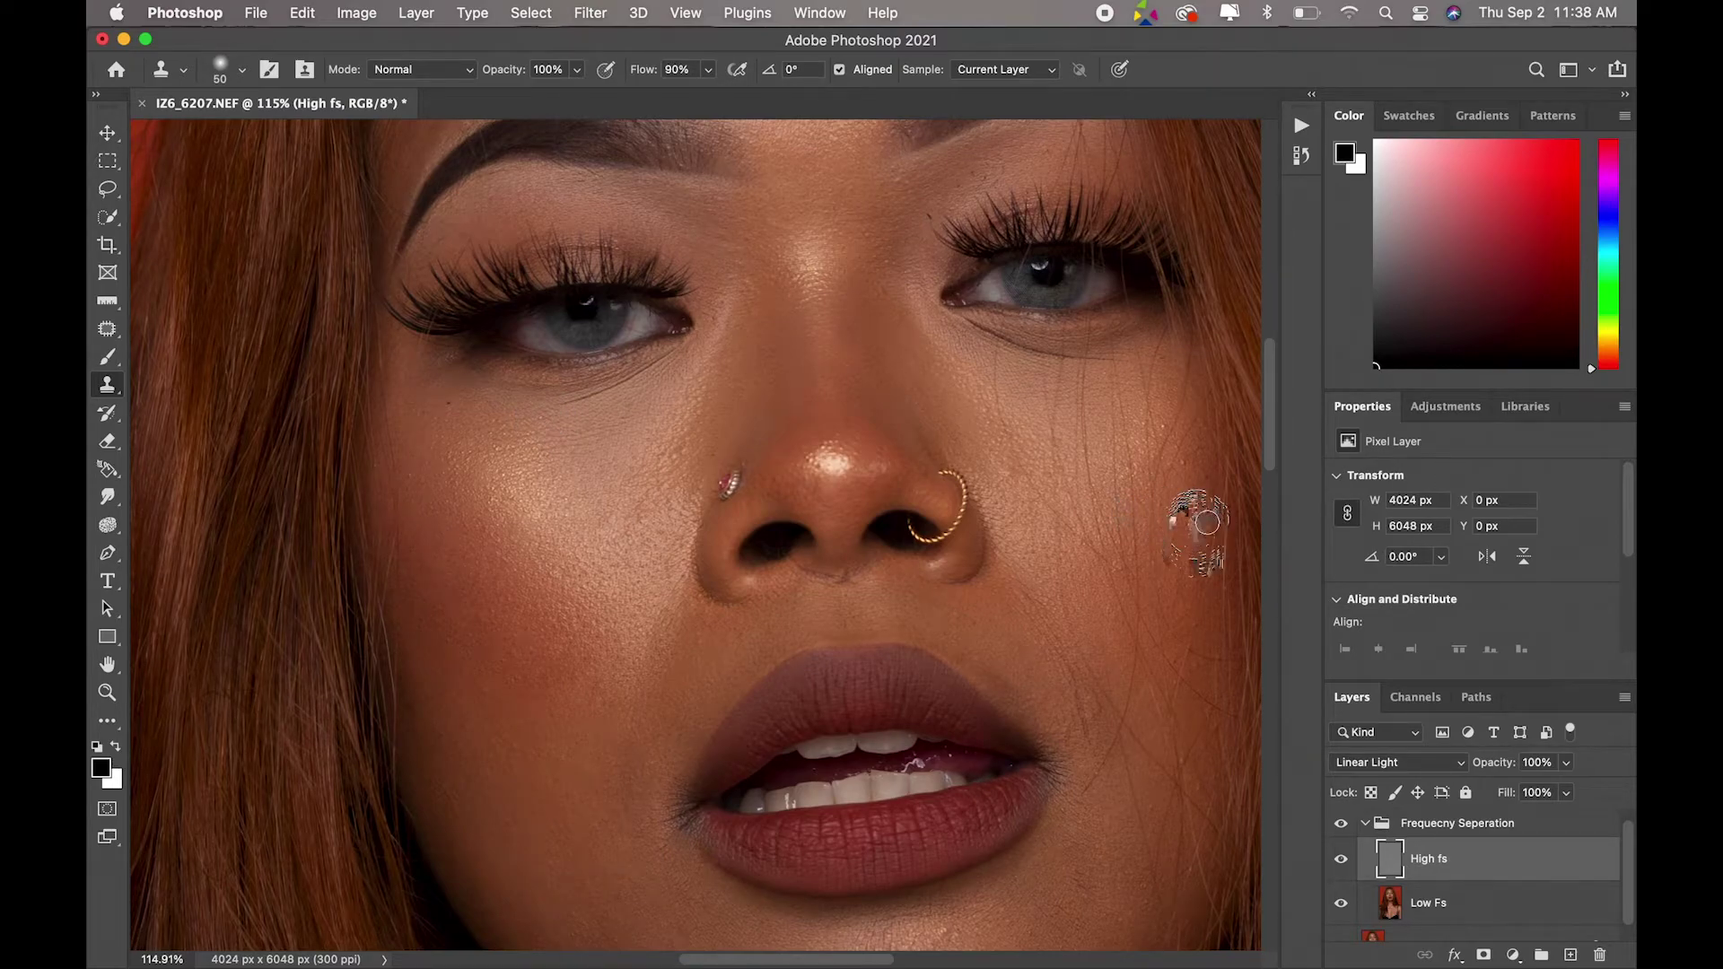
Step: Clone out blemishes on the other cheek, beside the nose ring, below the eye and near the lip corner
{"action": "left_click", "coordinate": [1200, 508]}
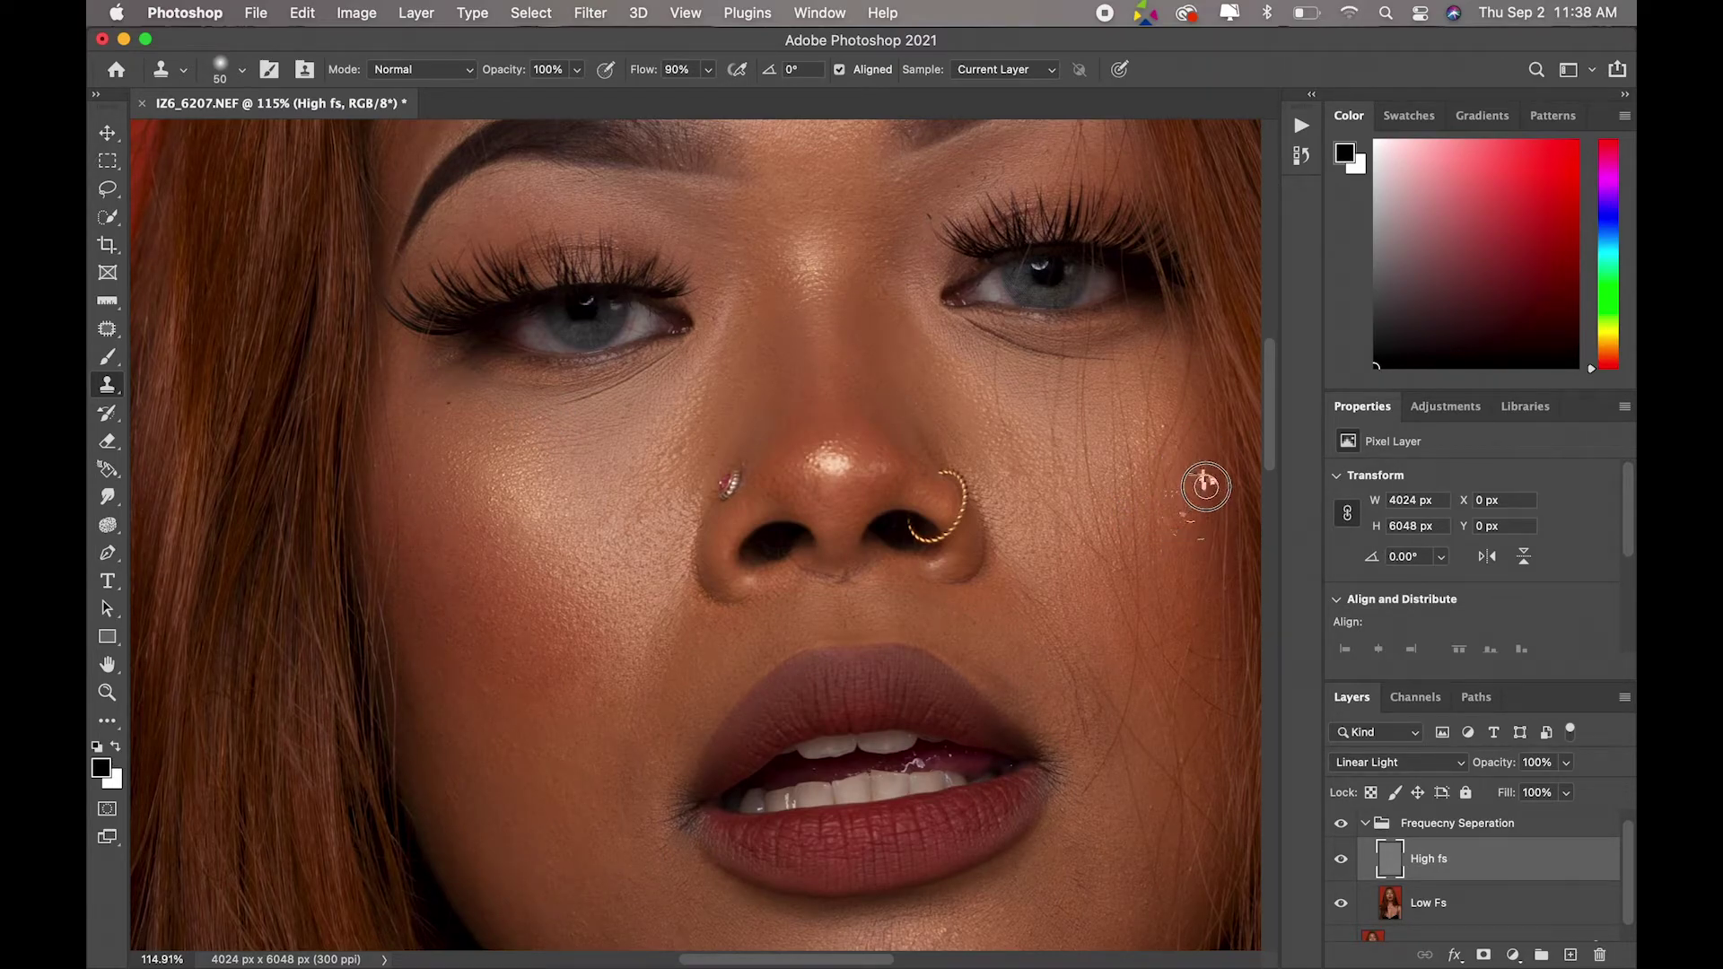
{"action": "left_click_drag", "start_coordinate": [1005, 475], "coordinate": [1035, 510]}
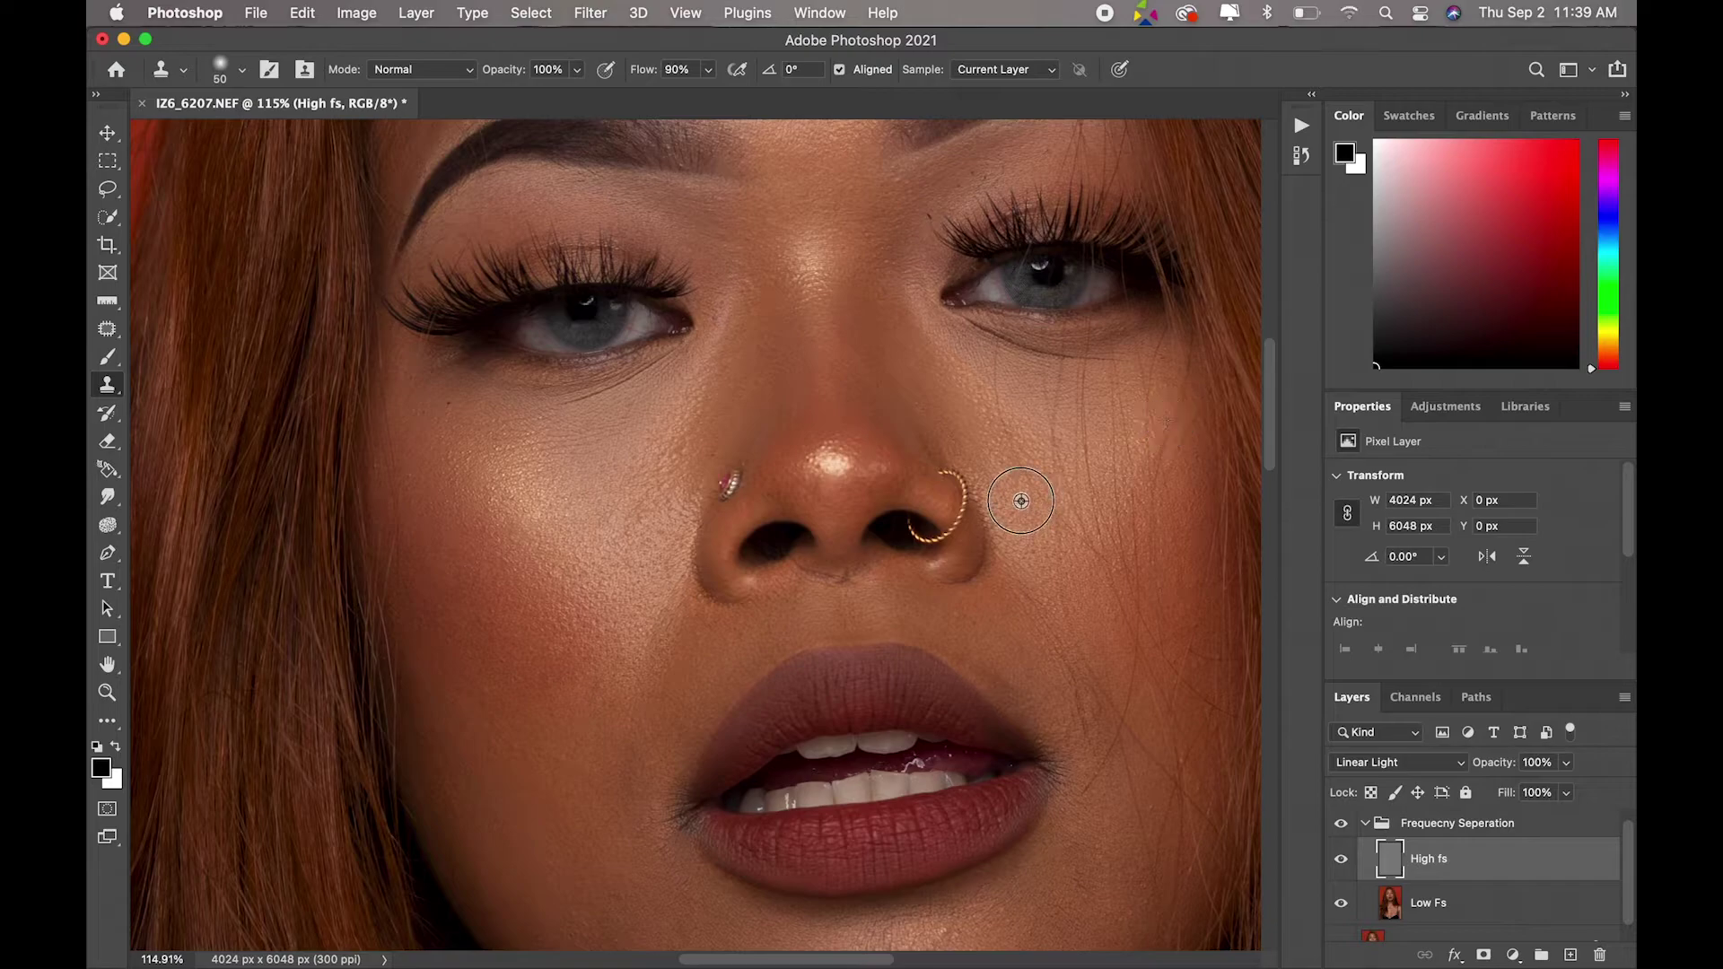
{"action": "left_click_drag", "start_coordinate": [994, 385], "coordinate": [1037, 498]}
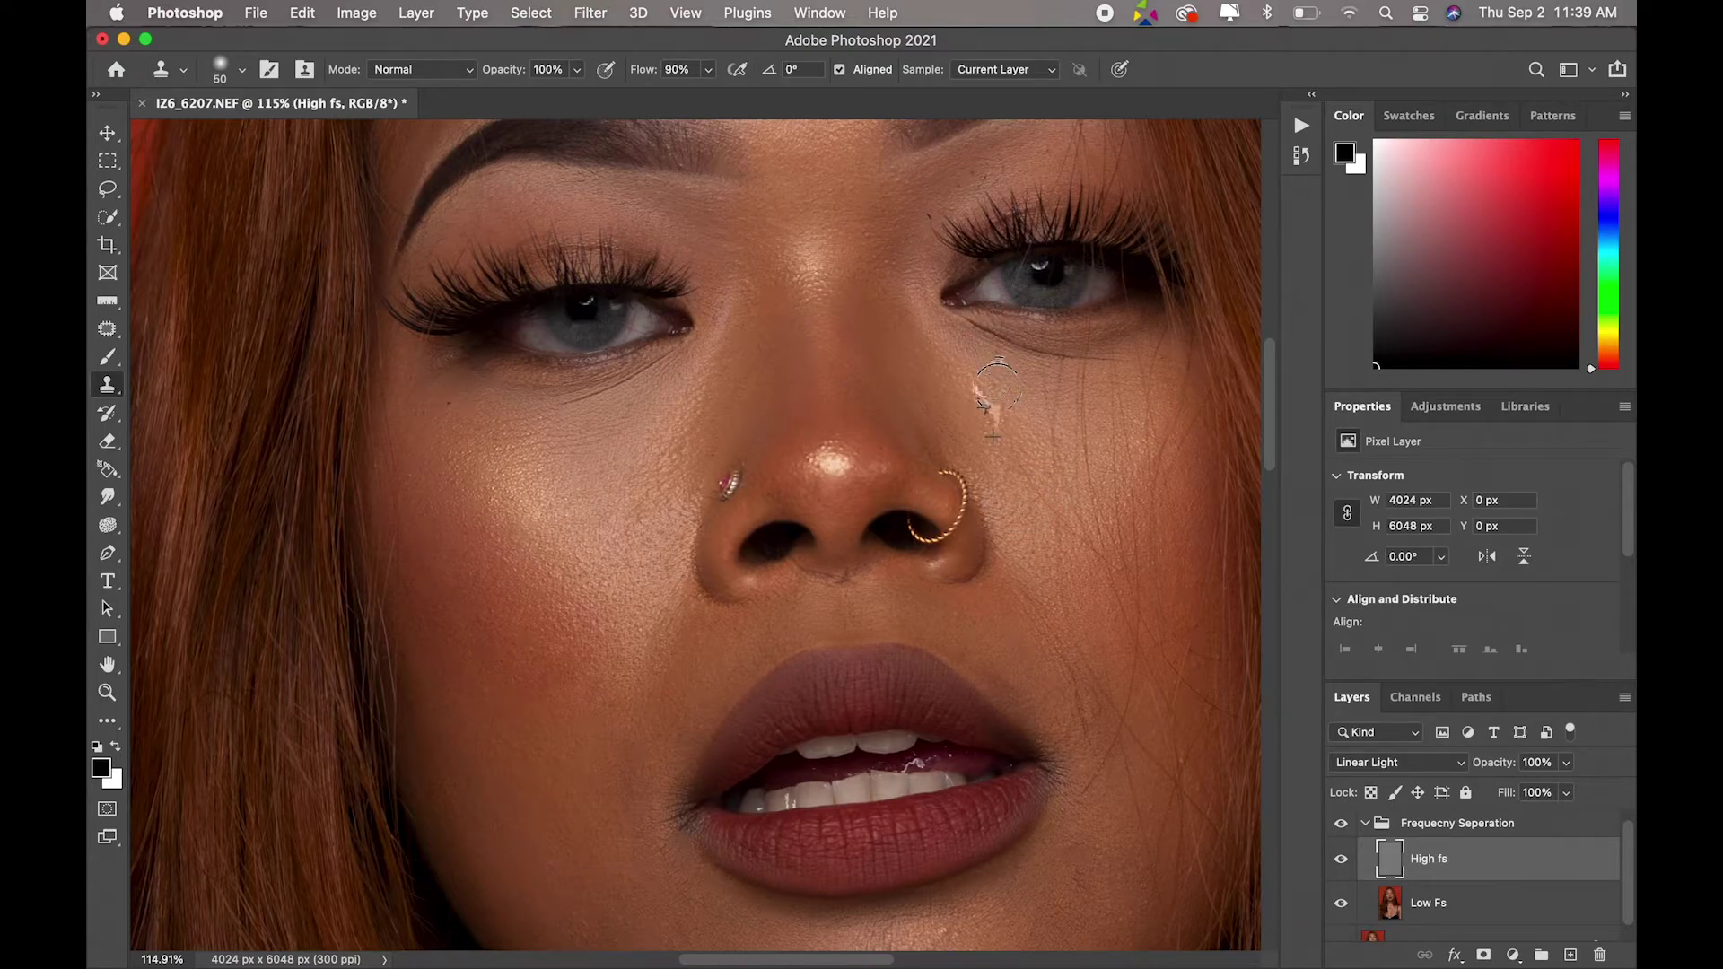
{"action": "left_click", "coordinate": [1032, 684], "text": "alt"}
{"action": "left_click_drag", "start_coordinate": [1077, 769], "coordinate": [1080, 709]}
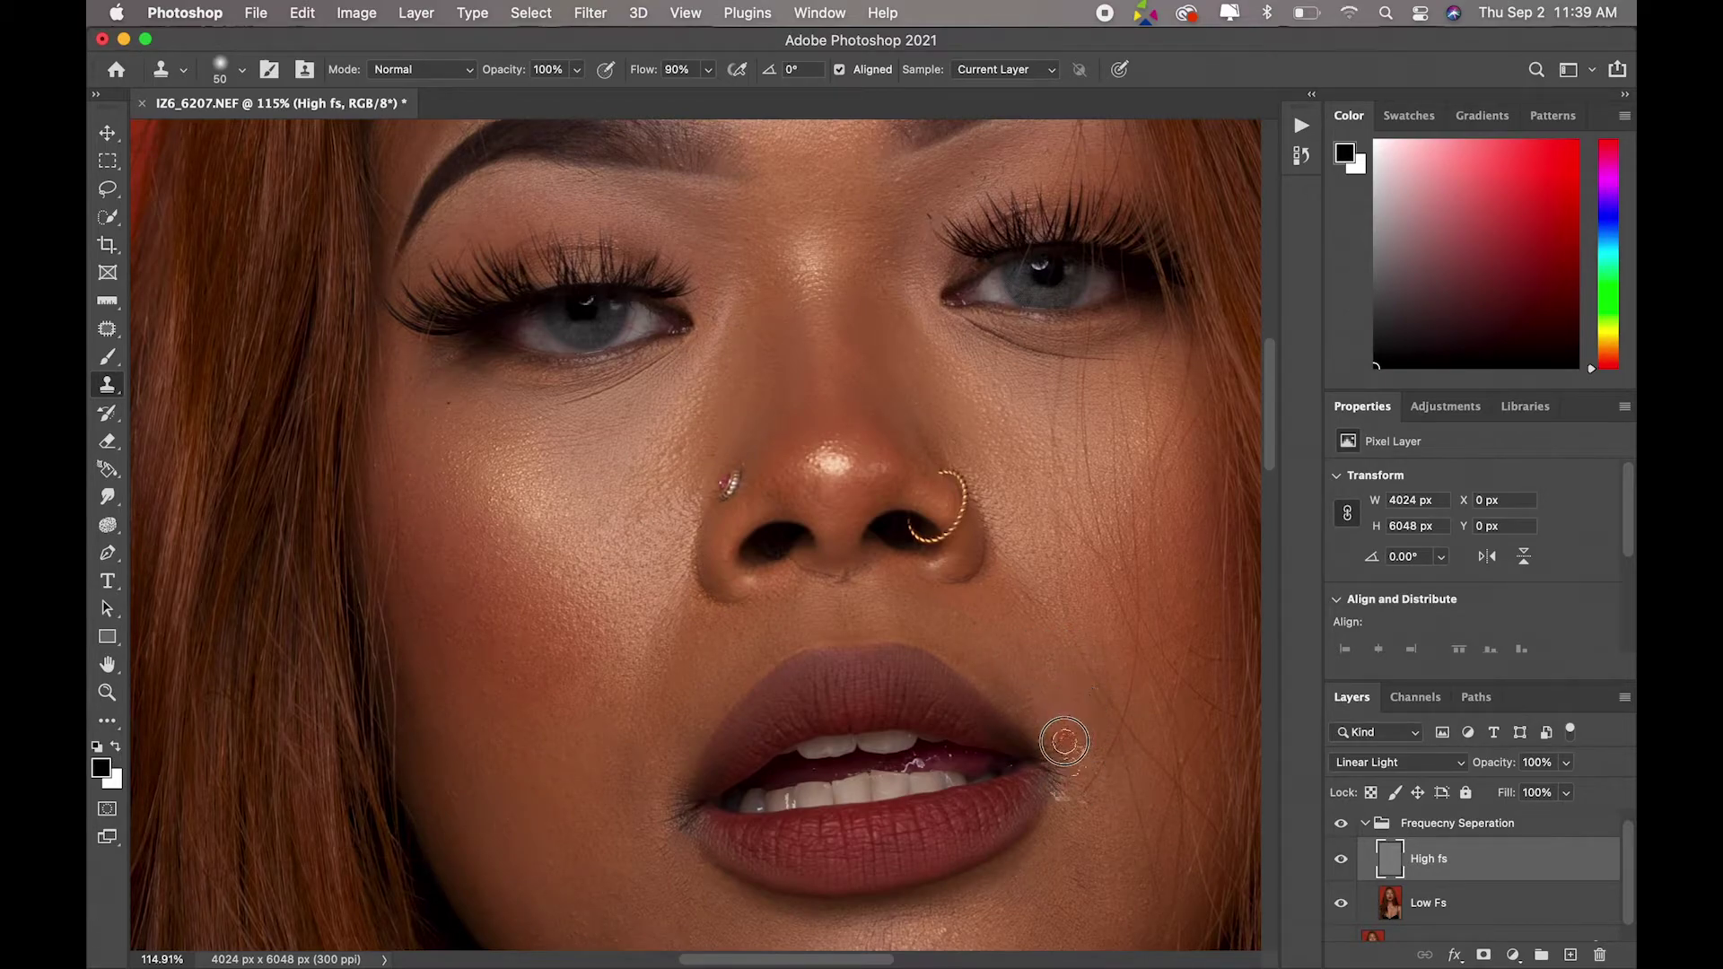
{"action": "left_click_drag", "start_coordinate": [1266, 462], "coordinate": [1268, 393]}
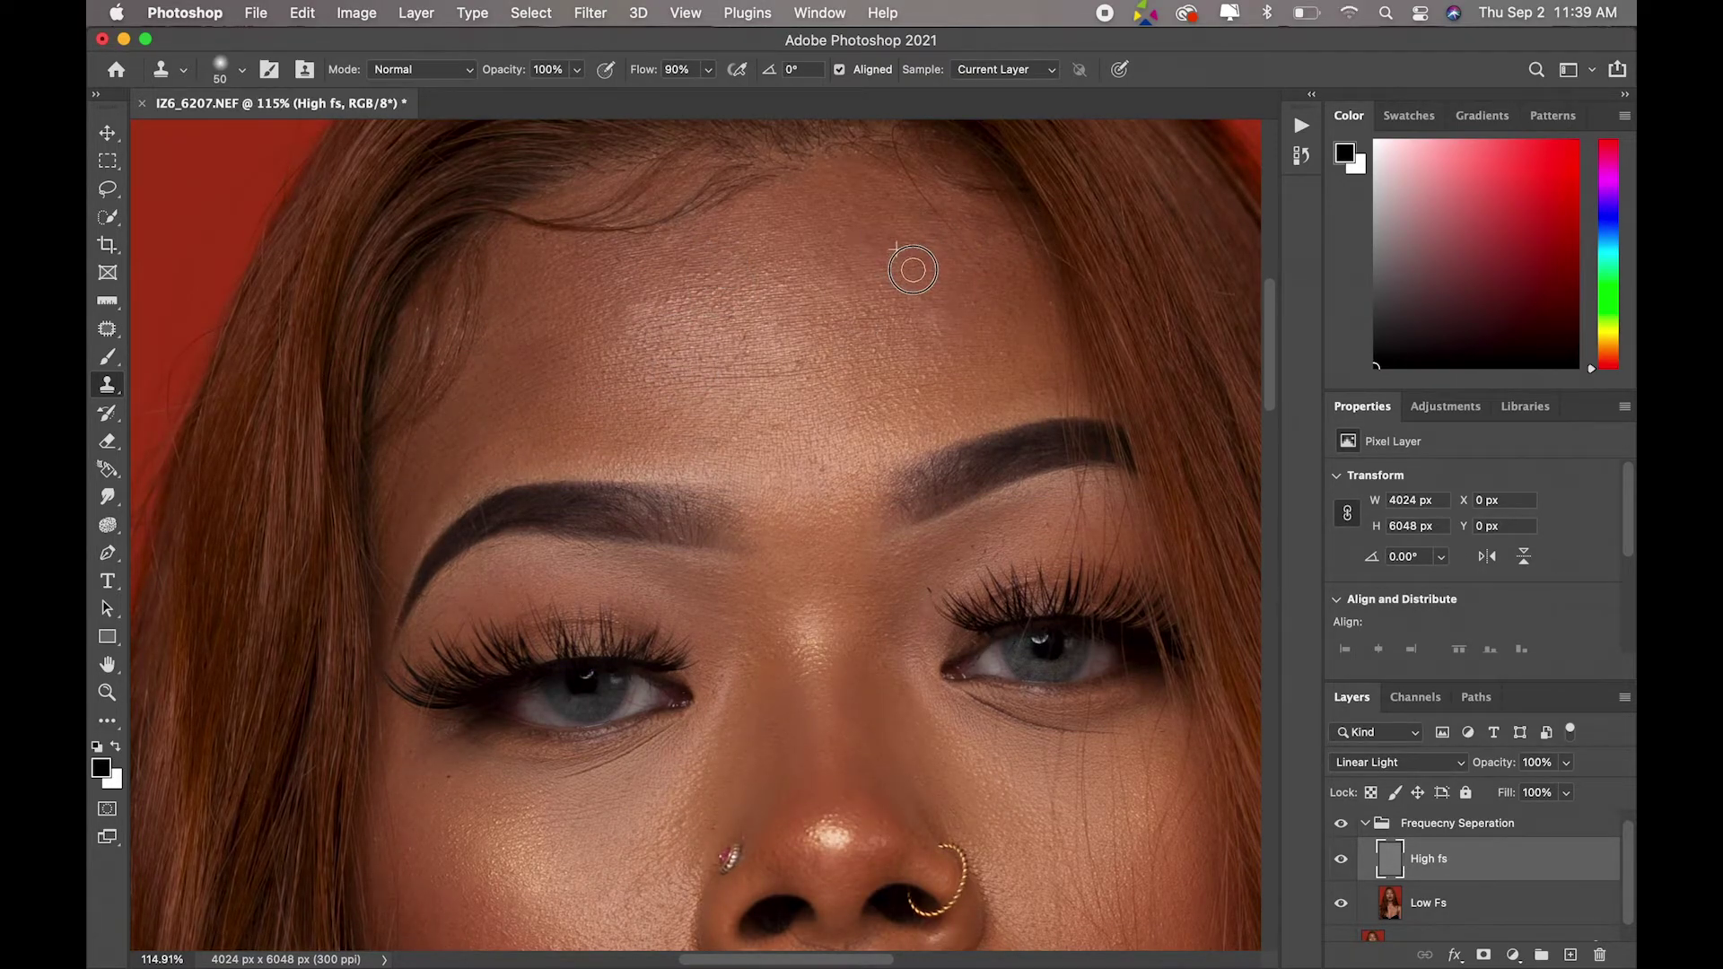
{"action": "mouse_move", "coordinate": [1265, 378]}
{"action": "left_mouse_down"}
{"action": "mouse_move", "coordinate": [1277, 300]}
{"action": "mouse_move", "coordinate": [1204, 499]}
{"action": "left_mouse_up"}
{"action": "left_click", "coordinate": [107, 329]}
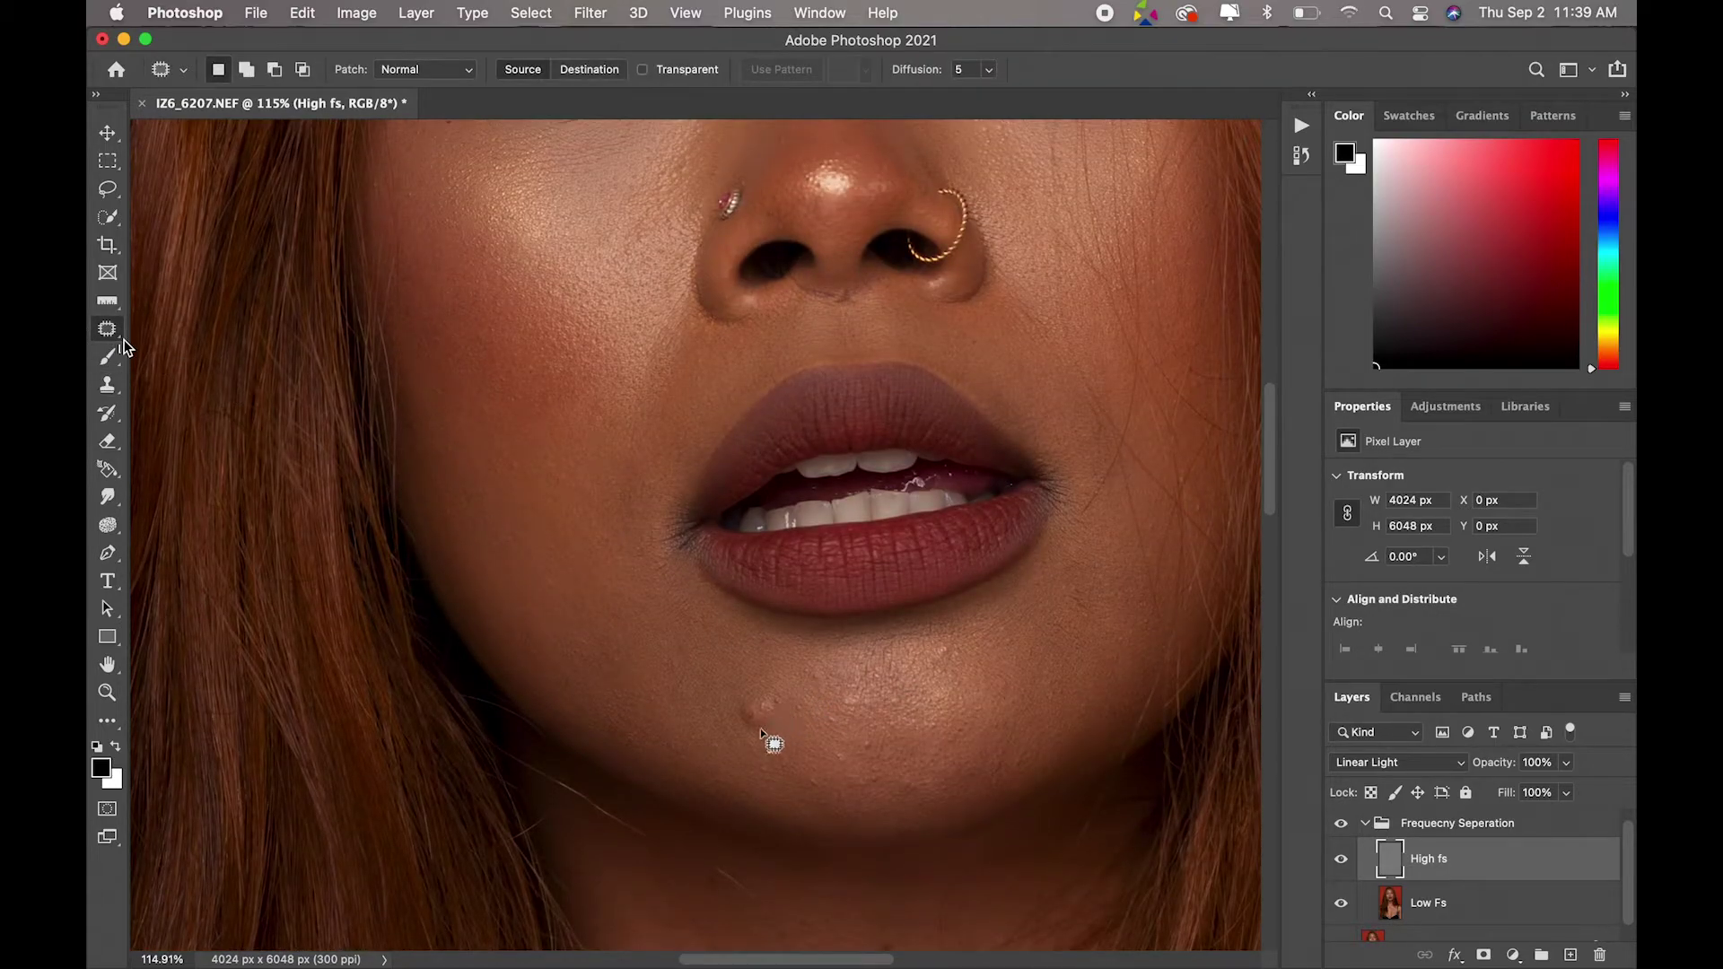
{"action": "mouse_move", "coordinate": [750, 736]}
{"action": "left_mouse_down"}
{"action": "mouse_move", "coordinate": [736, 713]}
{"action": "mouse_move", "coordinate": [778, 691]}
{"action": "mouse_move", "coordinate": [754, 731]}
{"action": "mouse_move", "coordinate": [820, 708]}
{"action": "left_mouse_up"}
{"action": "left_click", "coordinate": [107, 384]}
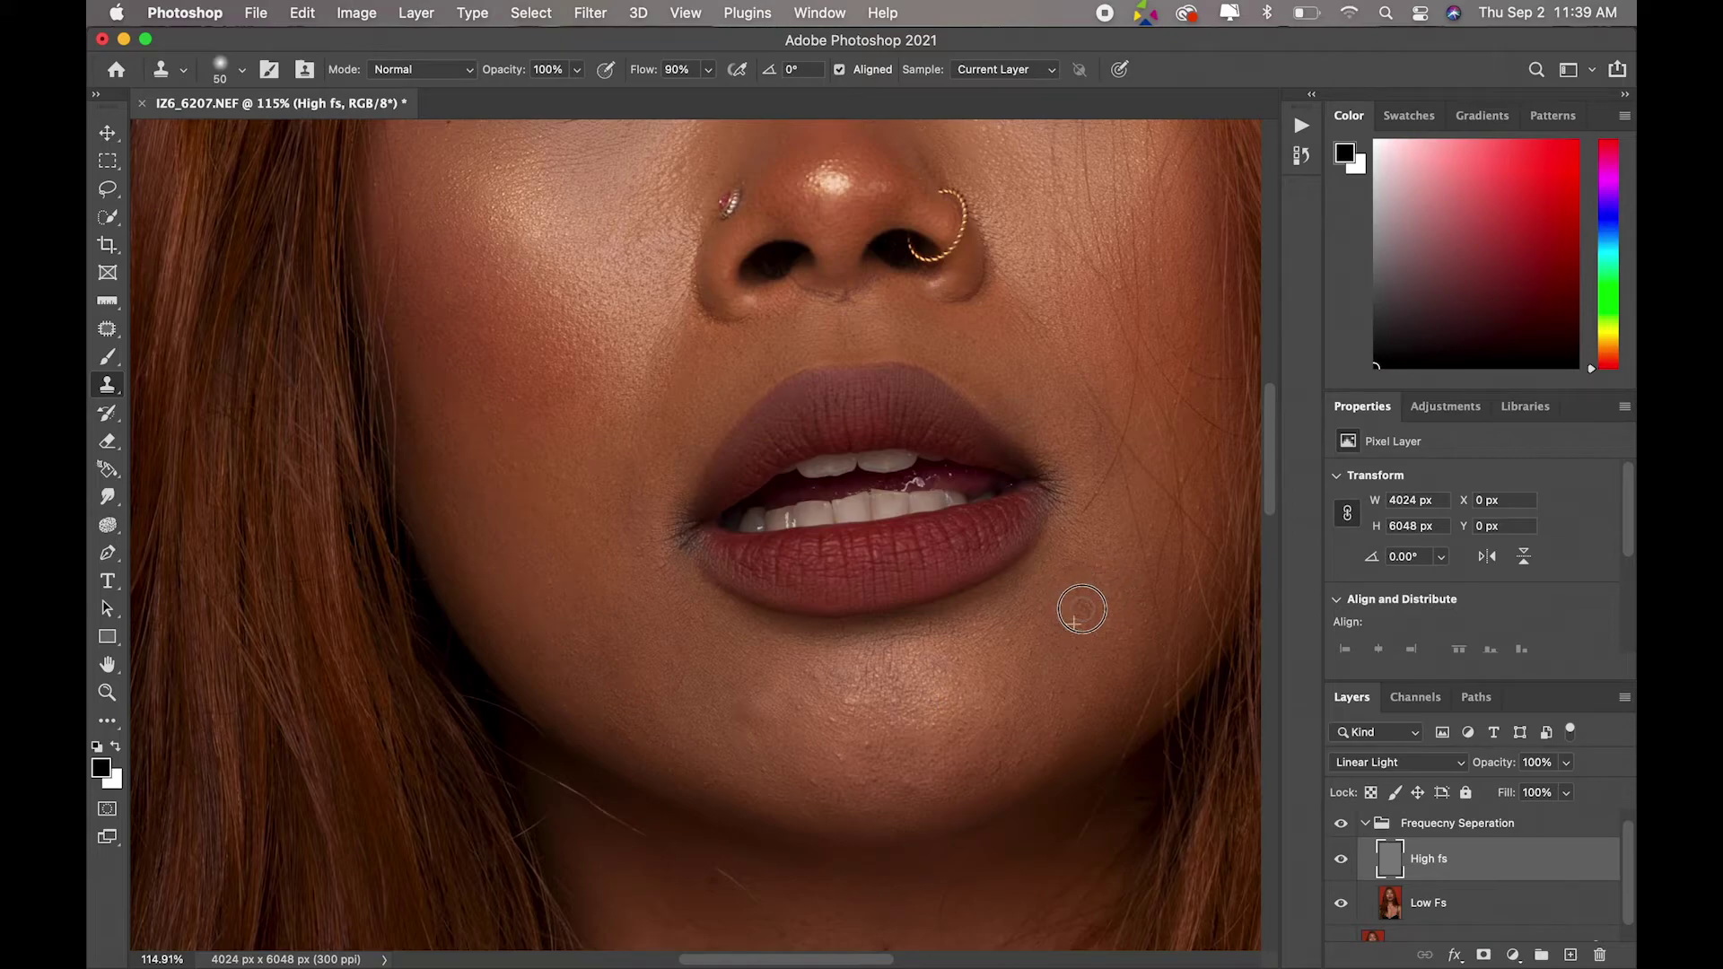
{"action": "left_click", "coordinate": [1099, 583], "text": "alt"}
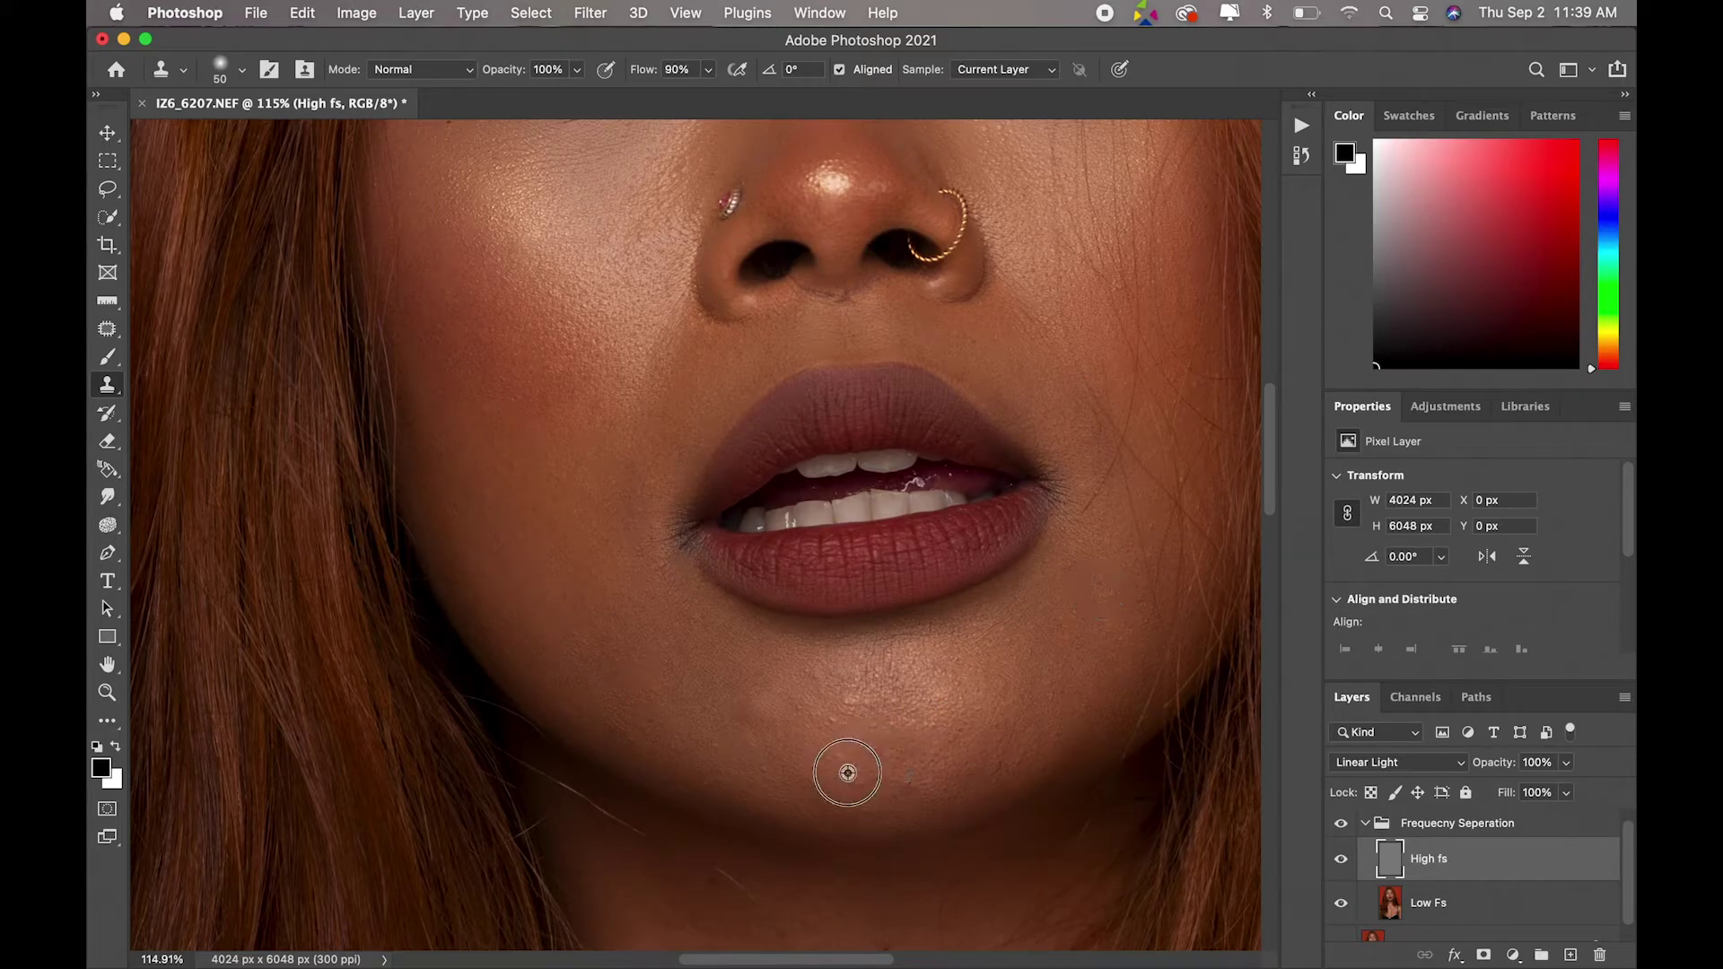
{"action": "left_click_drag", "start_coordinate": [880, 754], "coordinate": [831, 805]}
{"action": "key", "text": "ctrl+z"}
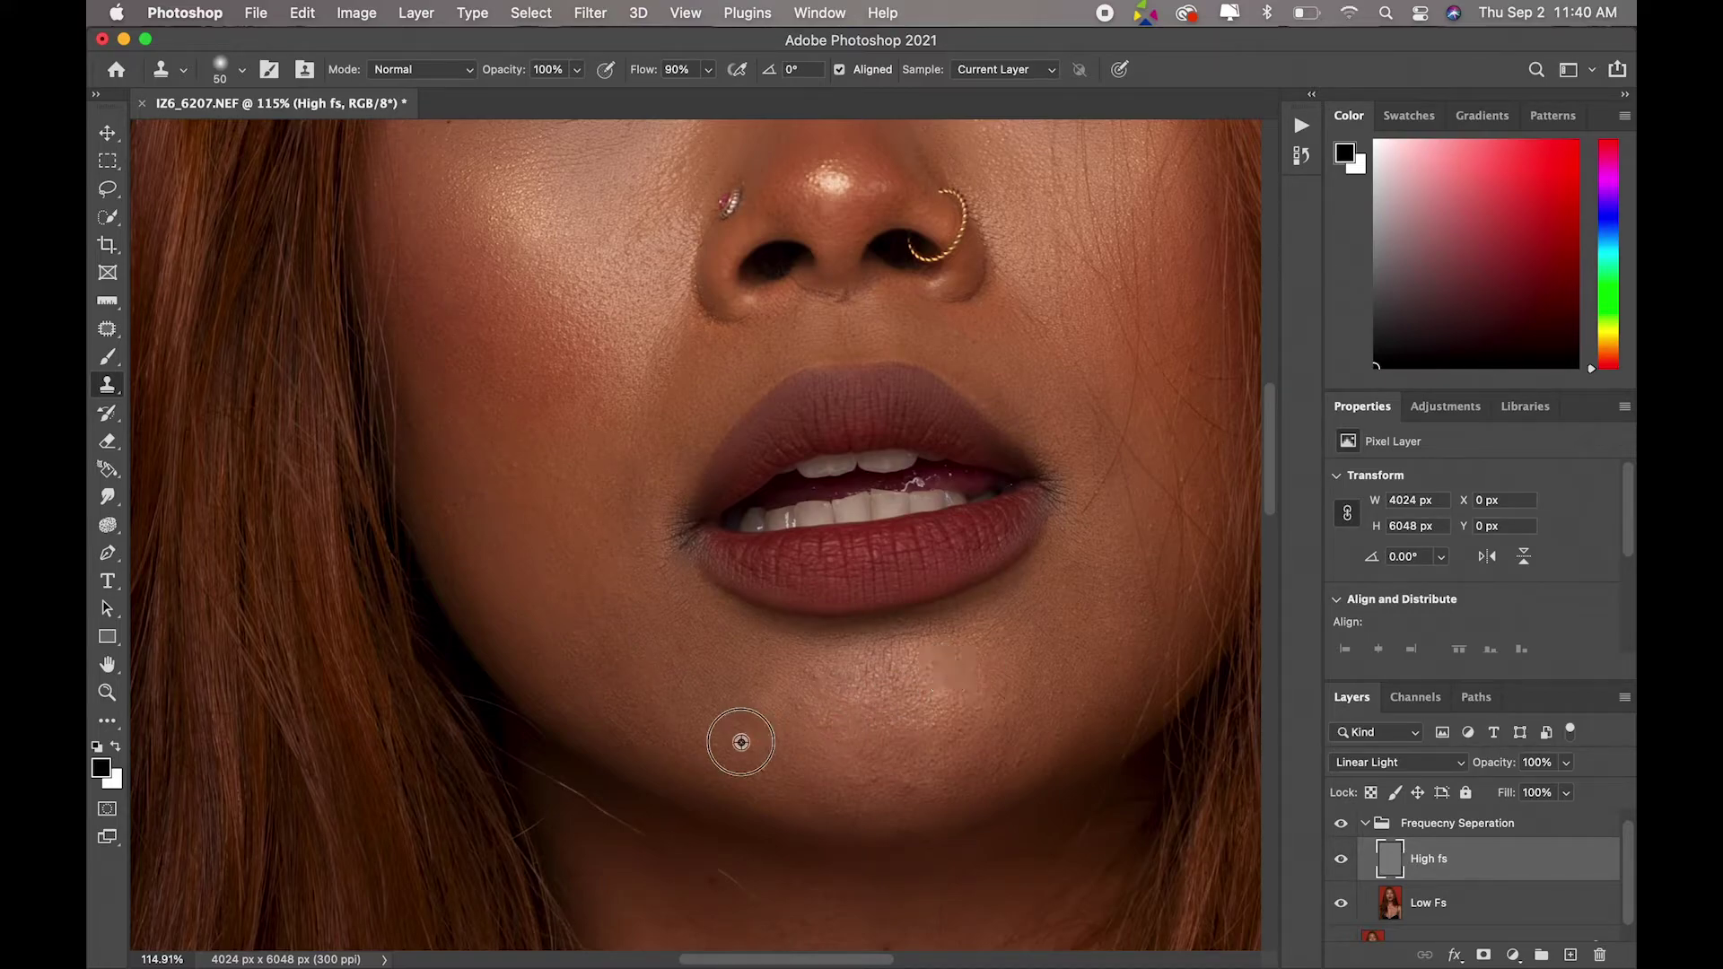
{"action": "left_click", "coordinate": [815, 756], "text": "alt"}
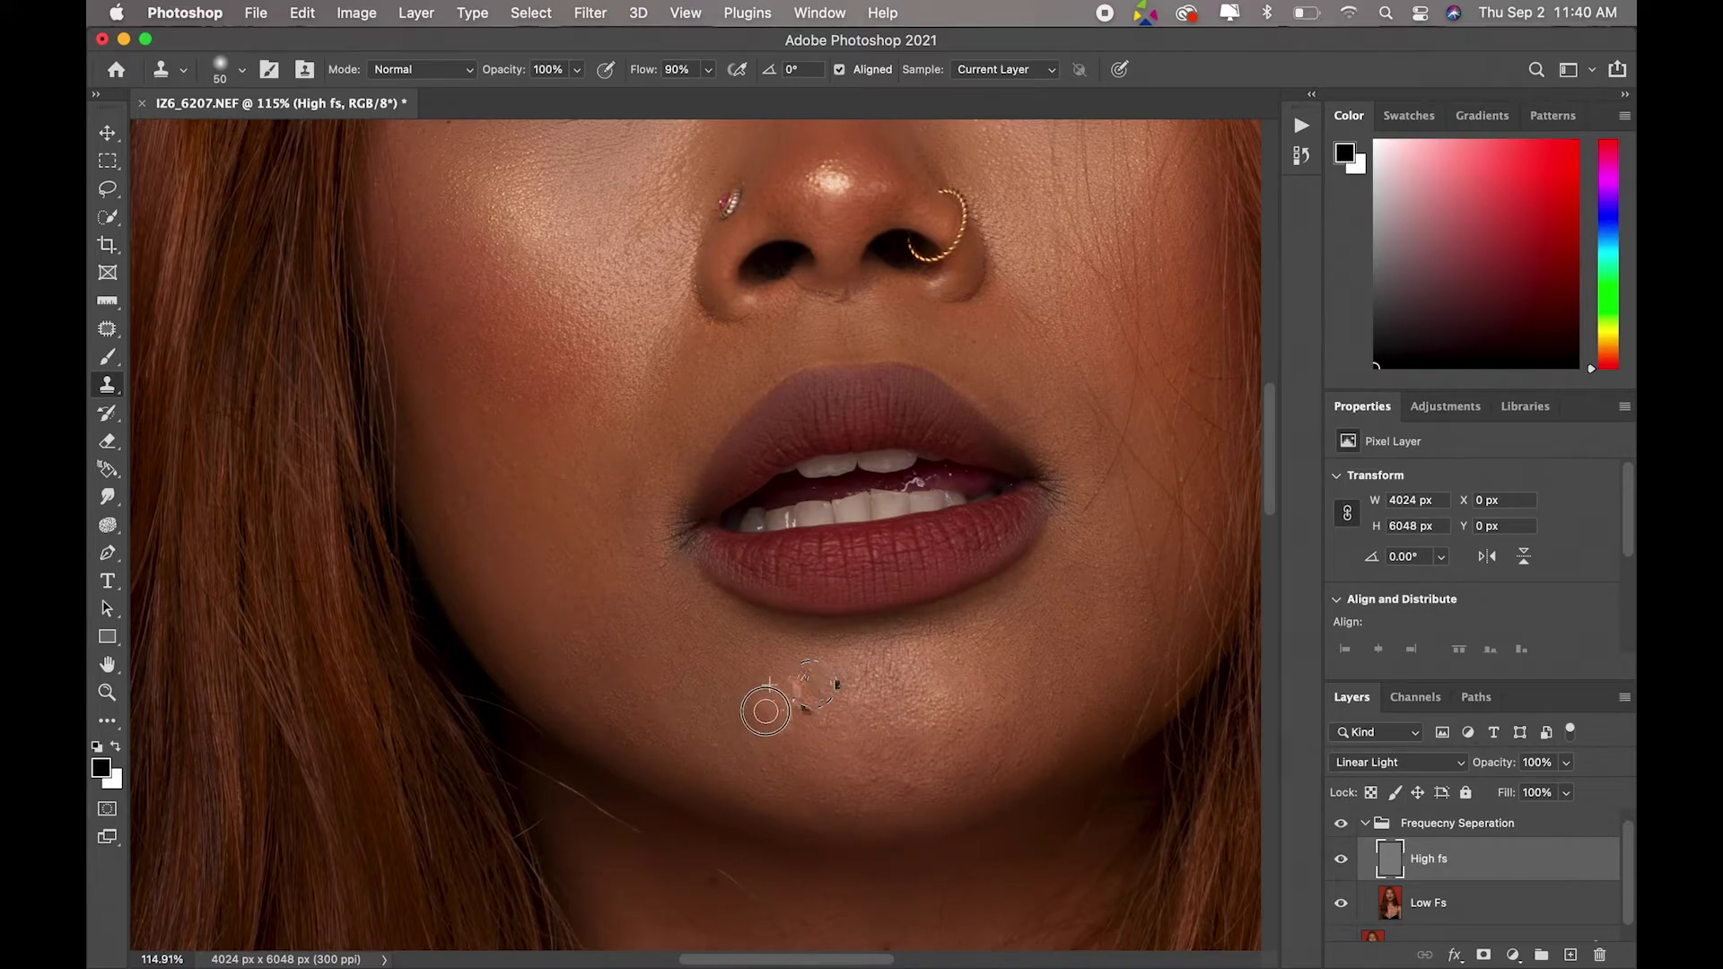
{"action": "left_click_drag", "start_coordinate": [1264, 472], "coordinate": [1267, 459]}
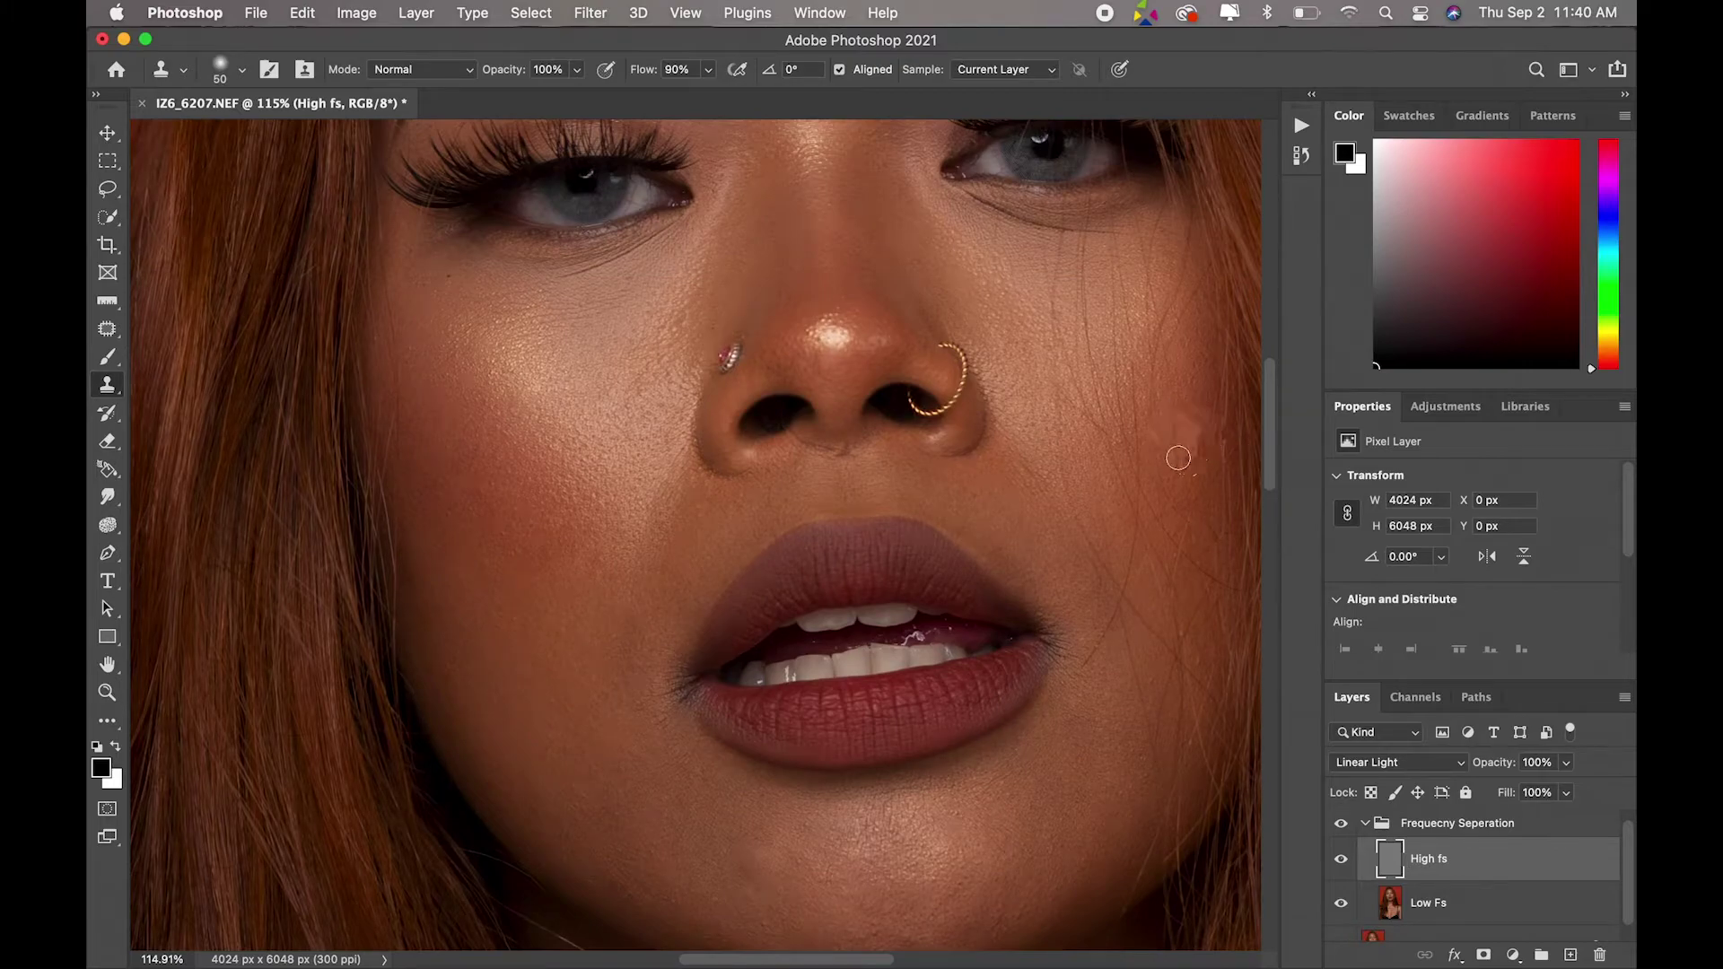
{"action": "scroll", "coordinate": [1184, 462], "scroll_direction": "down", "scroll_amount": 3}
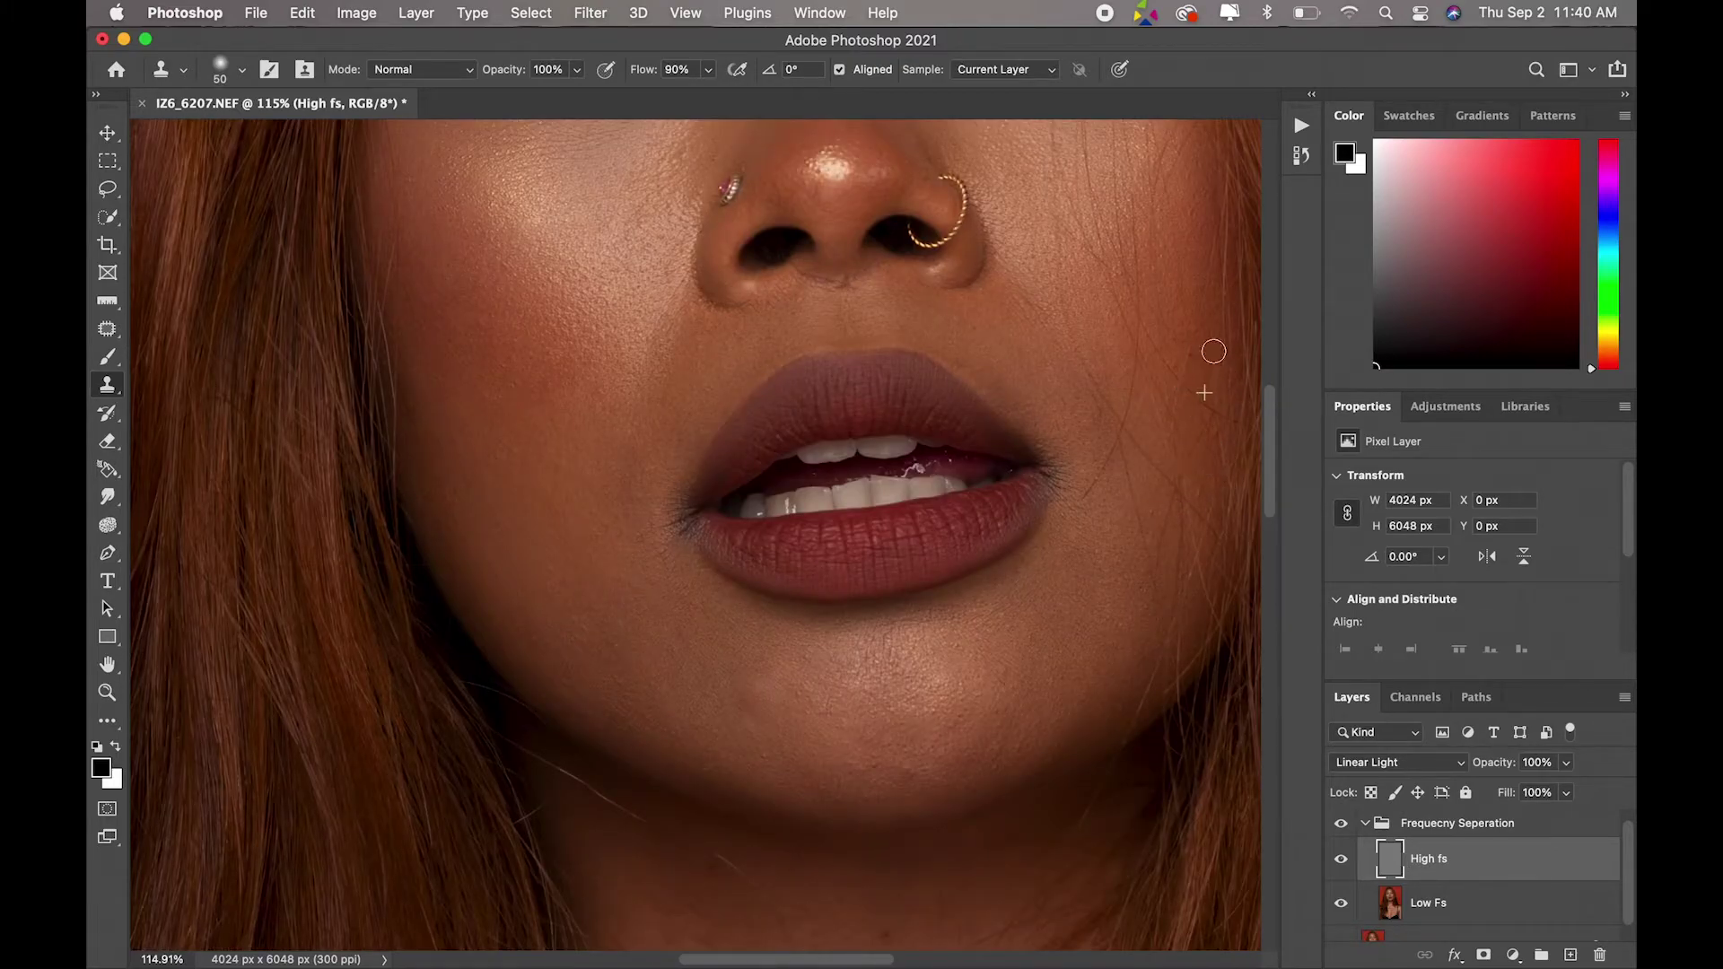
{"action": "left_click_drag", "start_coordinate": [1274, 392], "coordinate": [1273, 542]}
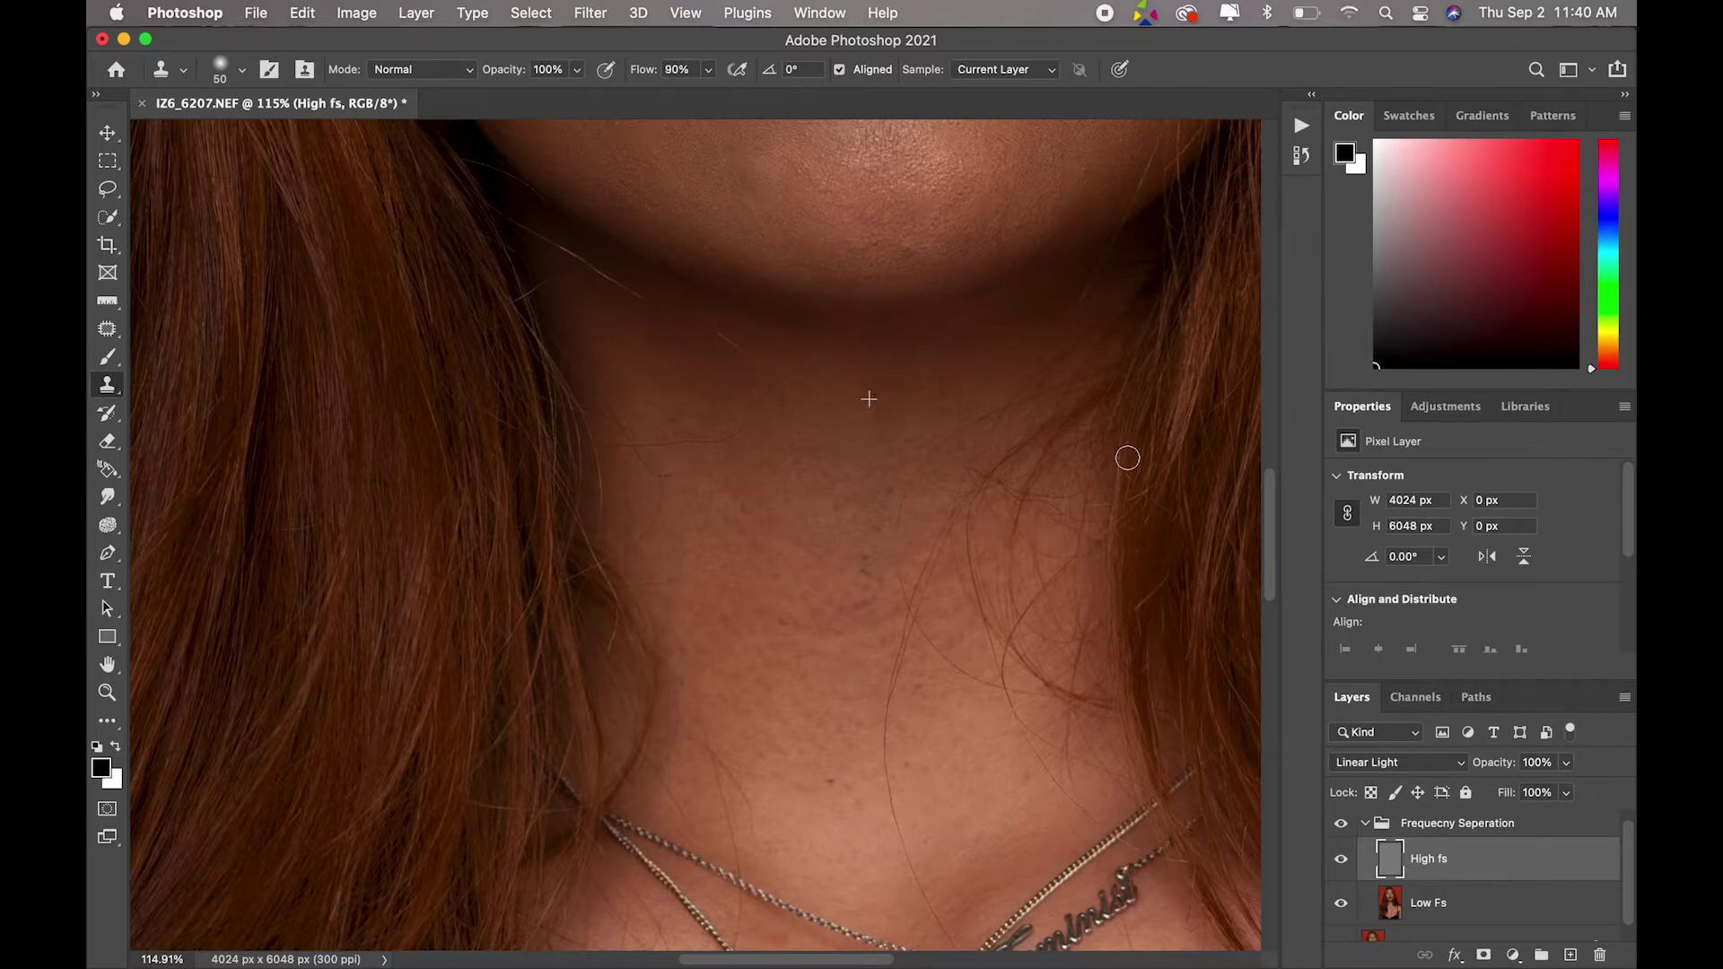
Step: Clone away the neck blemishes and zoom out to bring the chest into view
{"action": "scroll", "coordinate": [1266, 498], "scroll_direction": "up", "scroll_amount": 5}
{"action": "scroll", "coordinate": [998, 619], "scroll_direction": "down", "scroll_amount": 10}
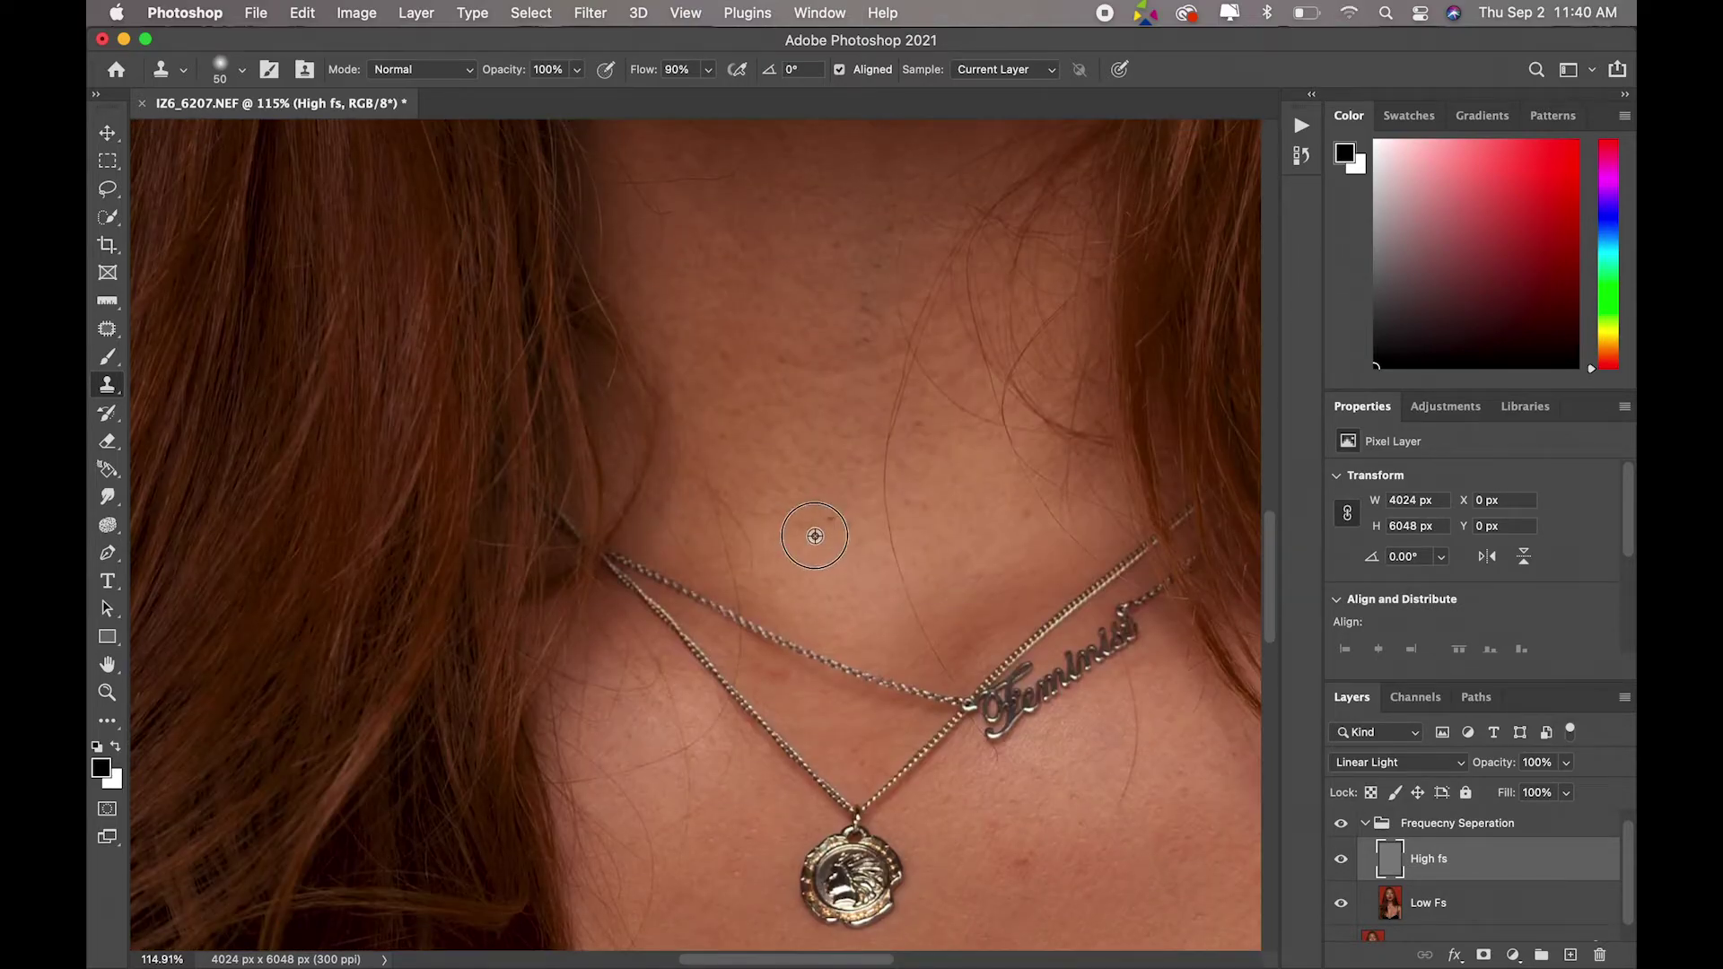
{"action": "left_click_drag", "start_coordinate": [859, 300], "coordinate": [864, 318]}
{"action": "left_click", "coordinate": [108, 693]}
{"action": "left_click_drag", "start_coordinate": [385, 616], "coordinate": [341, 616]}
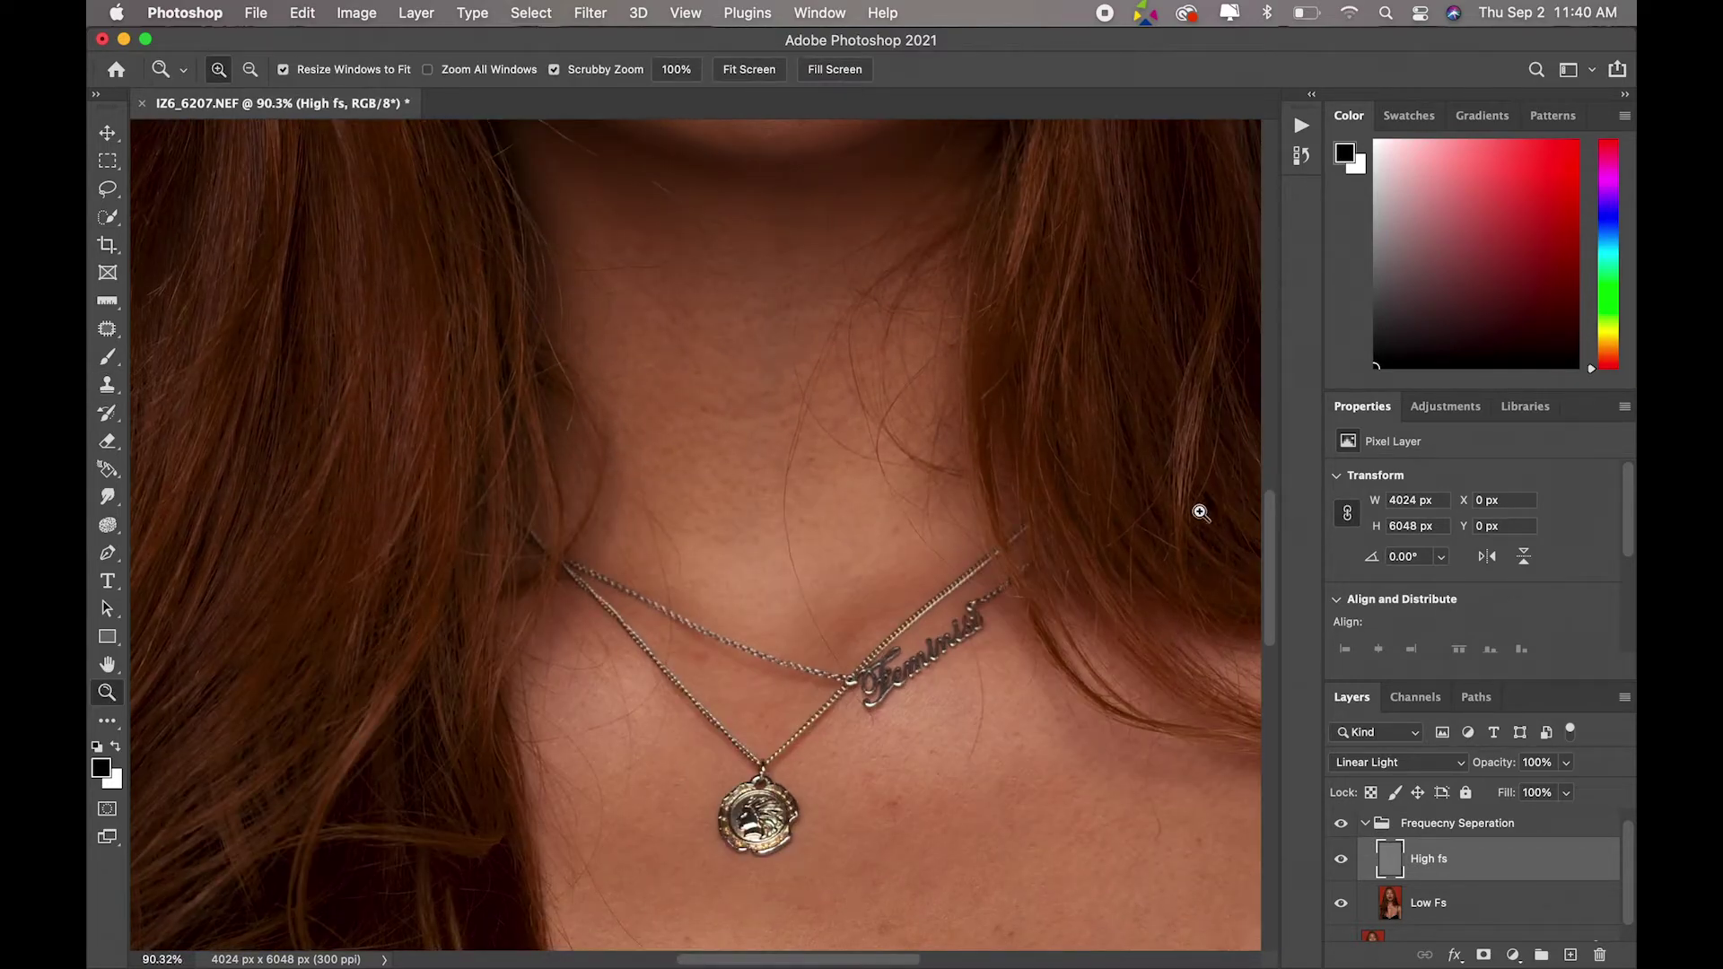
{"action": "left_click_drag", "start_coordinate": [1270, 537], "coordinate": [1269, 629]}
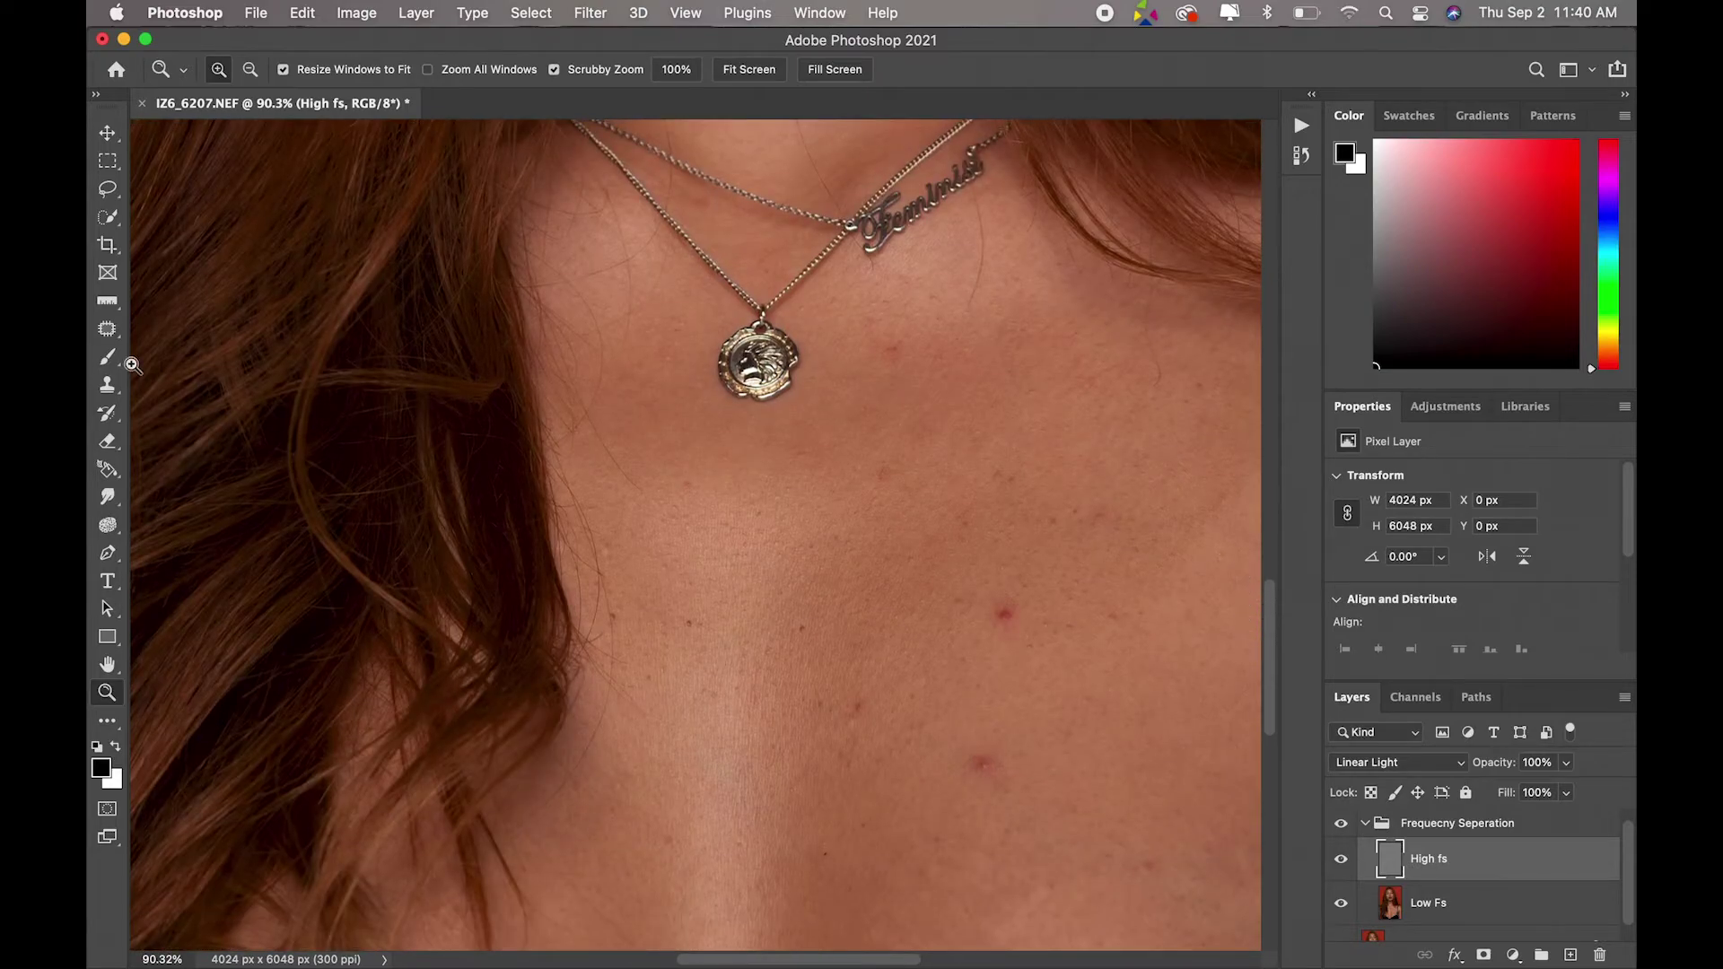
Step: Sample clean chest skin and clone over the spots and small marks on the chest
{"action": "left_click", "coordinate": [107, 385]}
{"action": "left_click", "coordinate": [911, 491], "text": "alt"}
{"action": "left_click", "coordinate": [881, 473]}
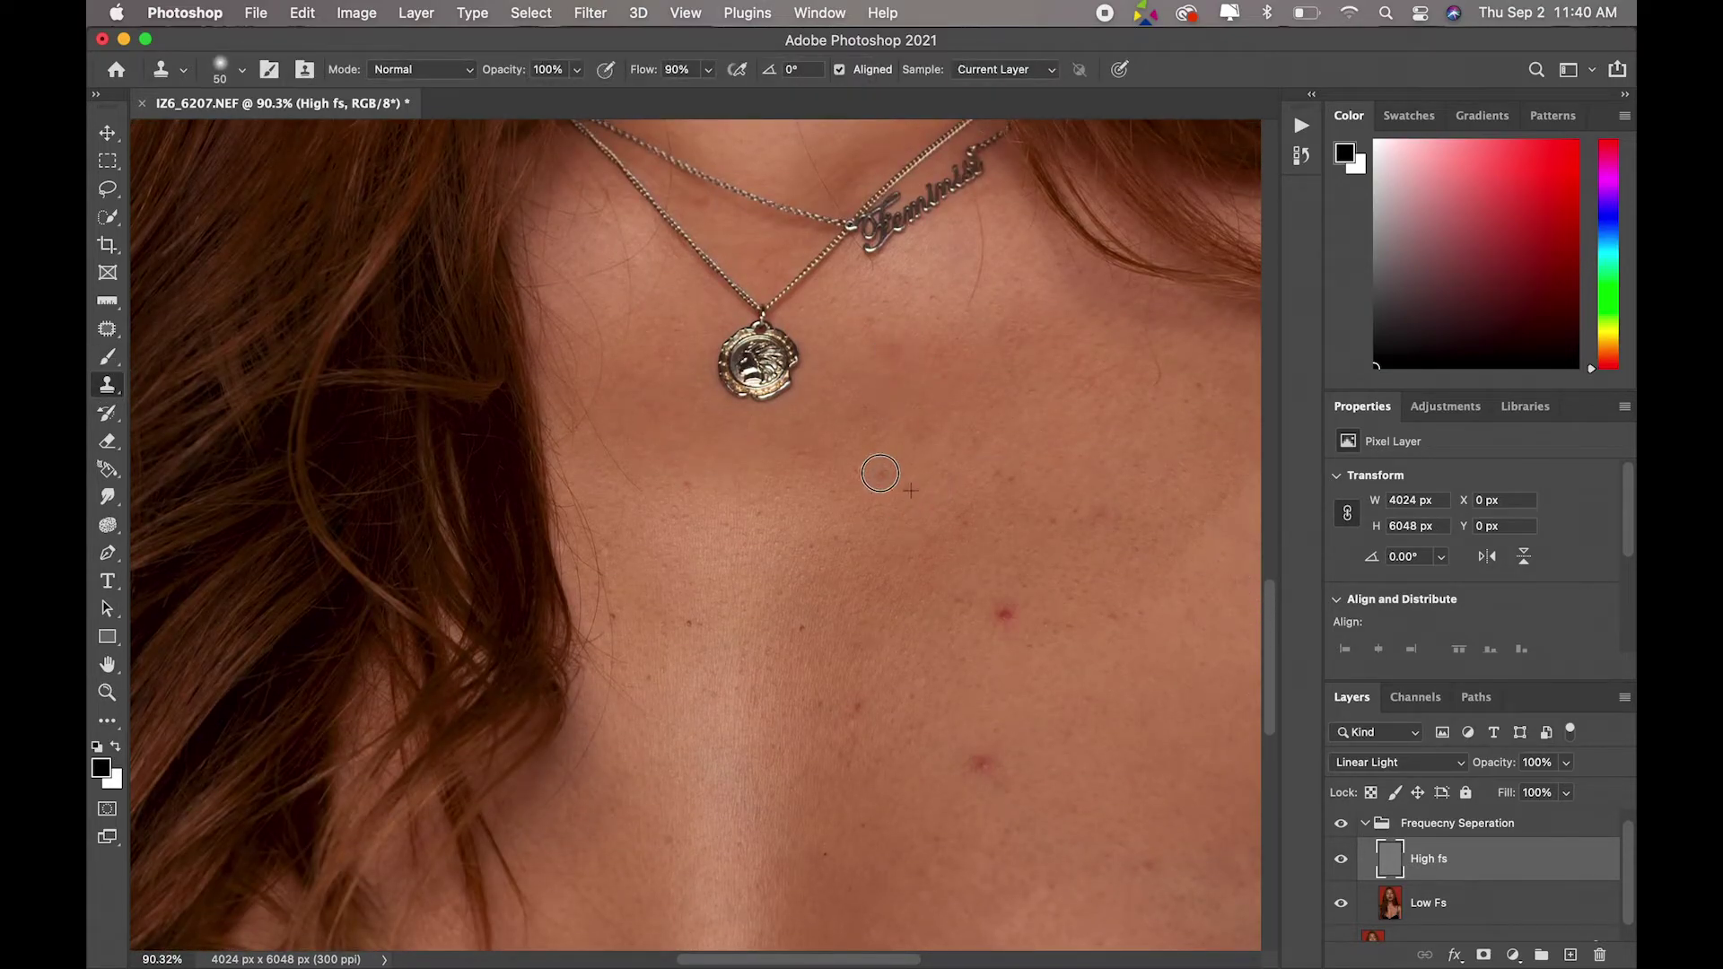
{"action": "left_click", "coordinate": [809, 622]}
{"action": "left_click", "coordinate": [666, 676]}
{"action": "left_click", "coordinate": [849, 750], "text": "alt"}
Step: Clone the skin marks beside the necklace, undoing the botched patch by the nameplate
{"action": "left_click", "coordinate": [1107, 527], "text": "alt"}
{"action": "mouse_move", "coordinate": [1117, 395]}
{"action": "left_mouse_down"}
{"action": "mouse_move", "coordinate": [1128, 366]}
{"action": "mouse_move", "coordinate": [1157, 370]}
{"action": "left_mouse_up"}
{"action": "left_click", "coordinate": [1216, 418], "text": "alt"}
{"action": "left_click_drag", "start_coordinate": [956, 206], "coordinate": [975, 299]}
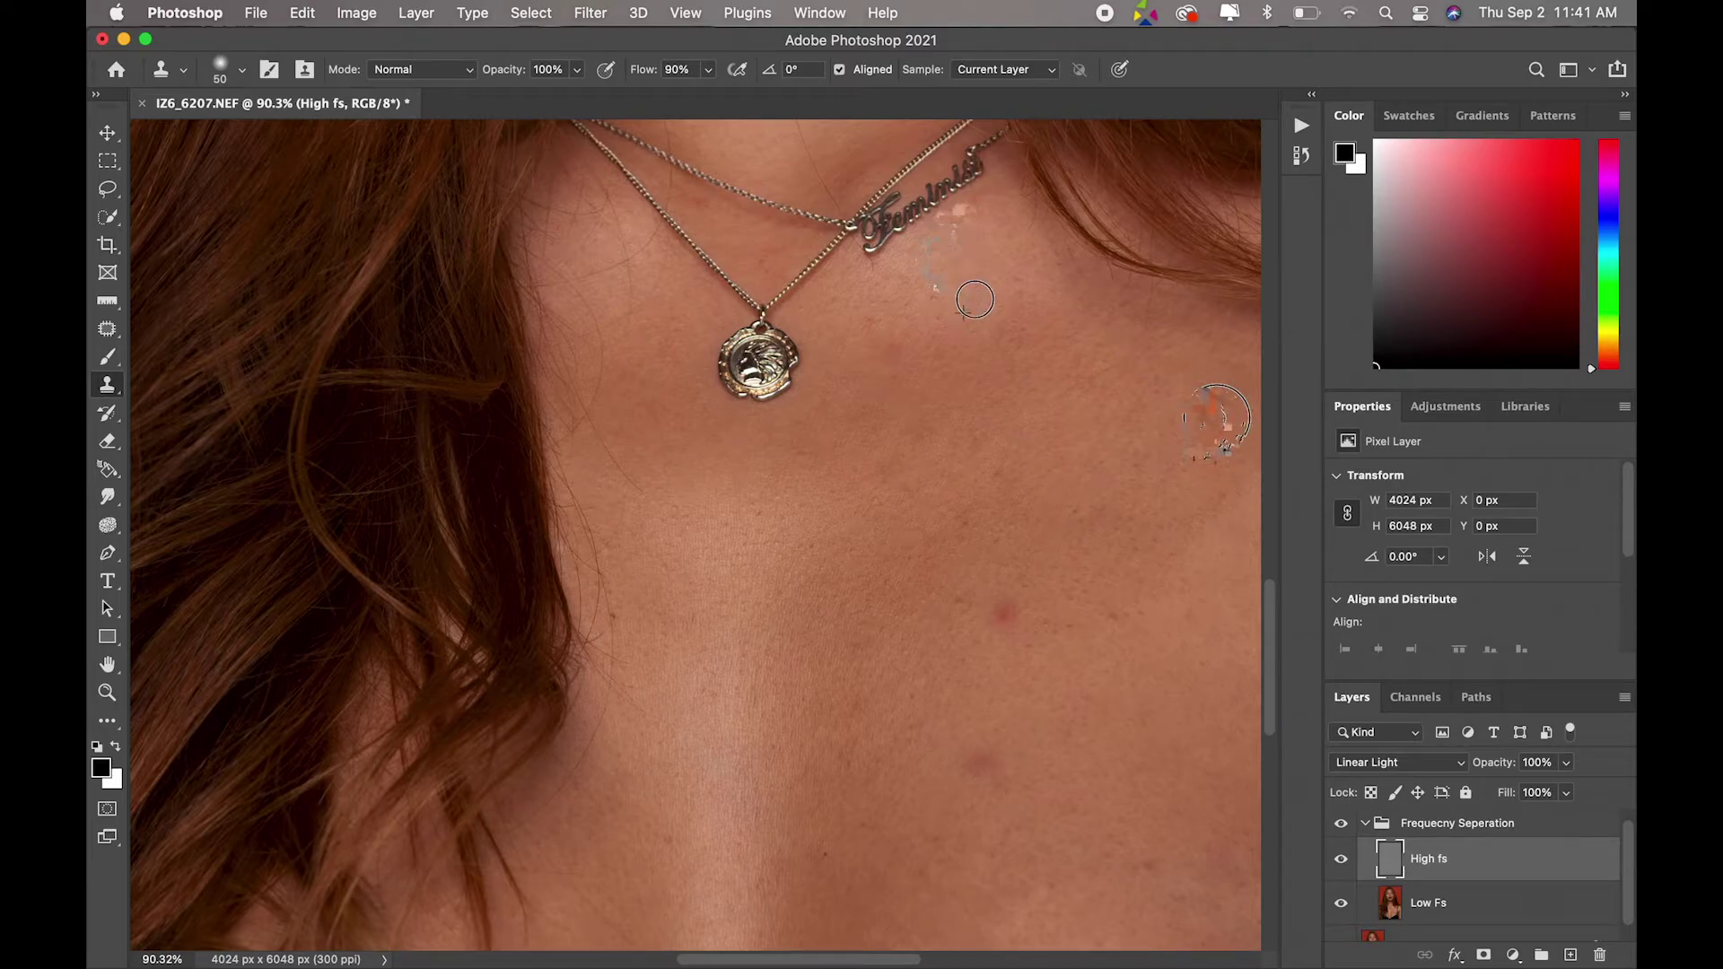
{"action": "key", "text": "ctrl+z"}
{"action": "left_click_drag", "start_coordinate": [1265, 588], "coordinate": [1279, 729]}
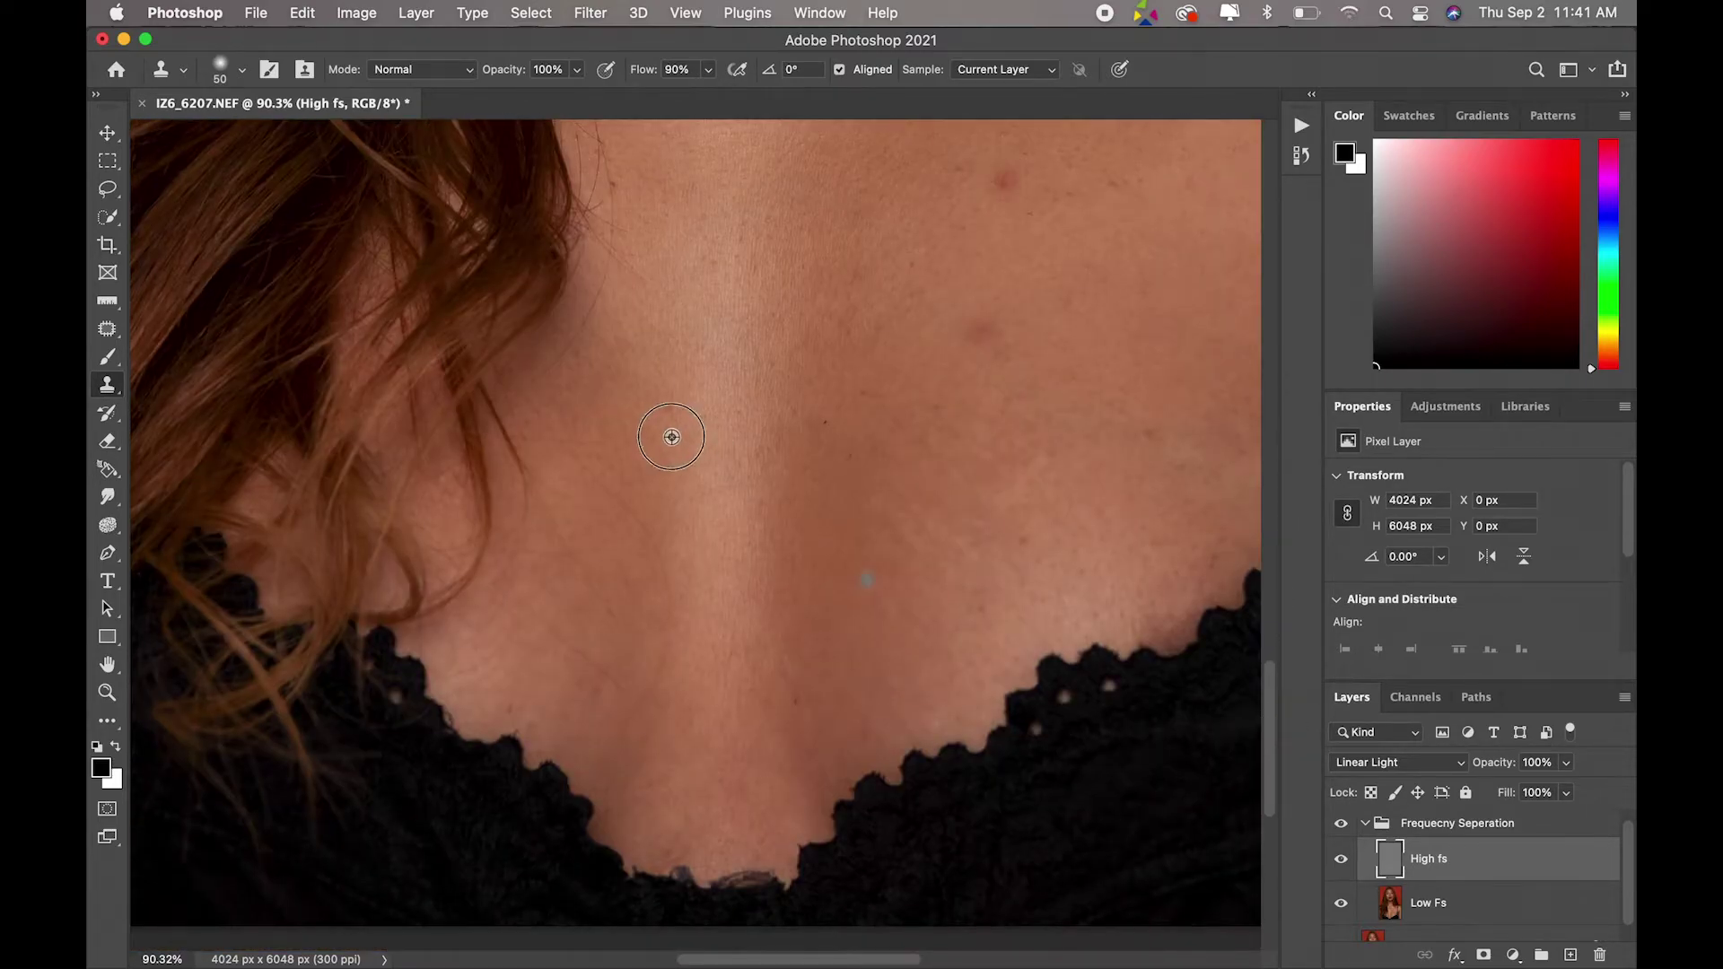
Step: Resample and remove the remaining chest blemishes, then zoom out to the chest and shoulder
{"action": "left_click", "coordinate": [671, 437], "text": "alt"}
{"action": "left_click", "coordinate": [1126, 403], "text": "alt"}
{"action": "left_click_drag", "start_coordinate": [1048, 460], "coordinate": [1018, 476]}
{"action": "left_click", "coordinate": [1022, 536]}
{"action": "key", "text": "z"}
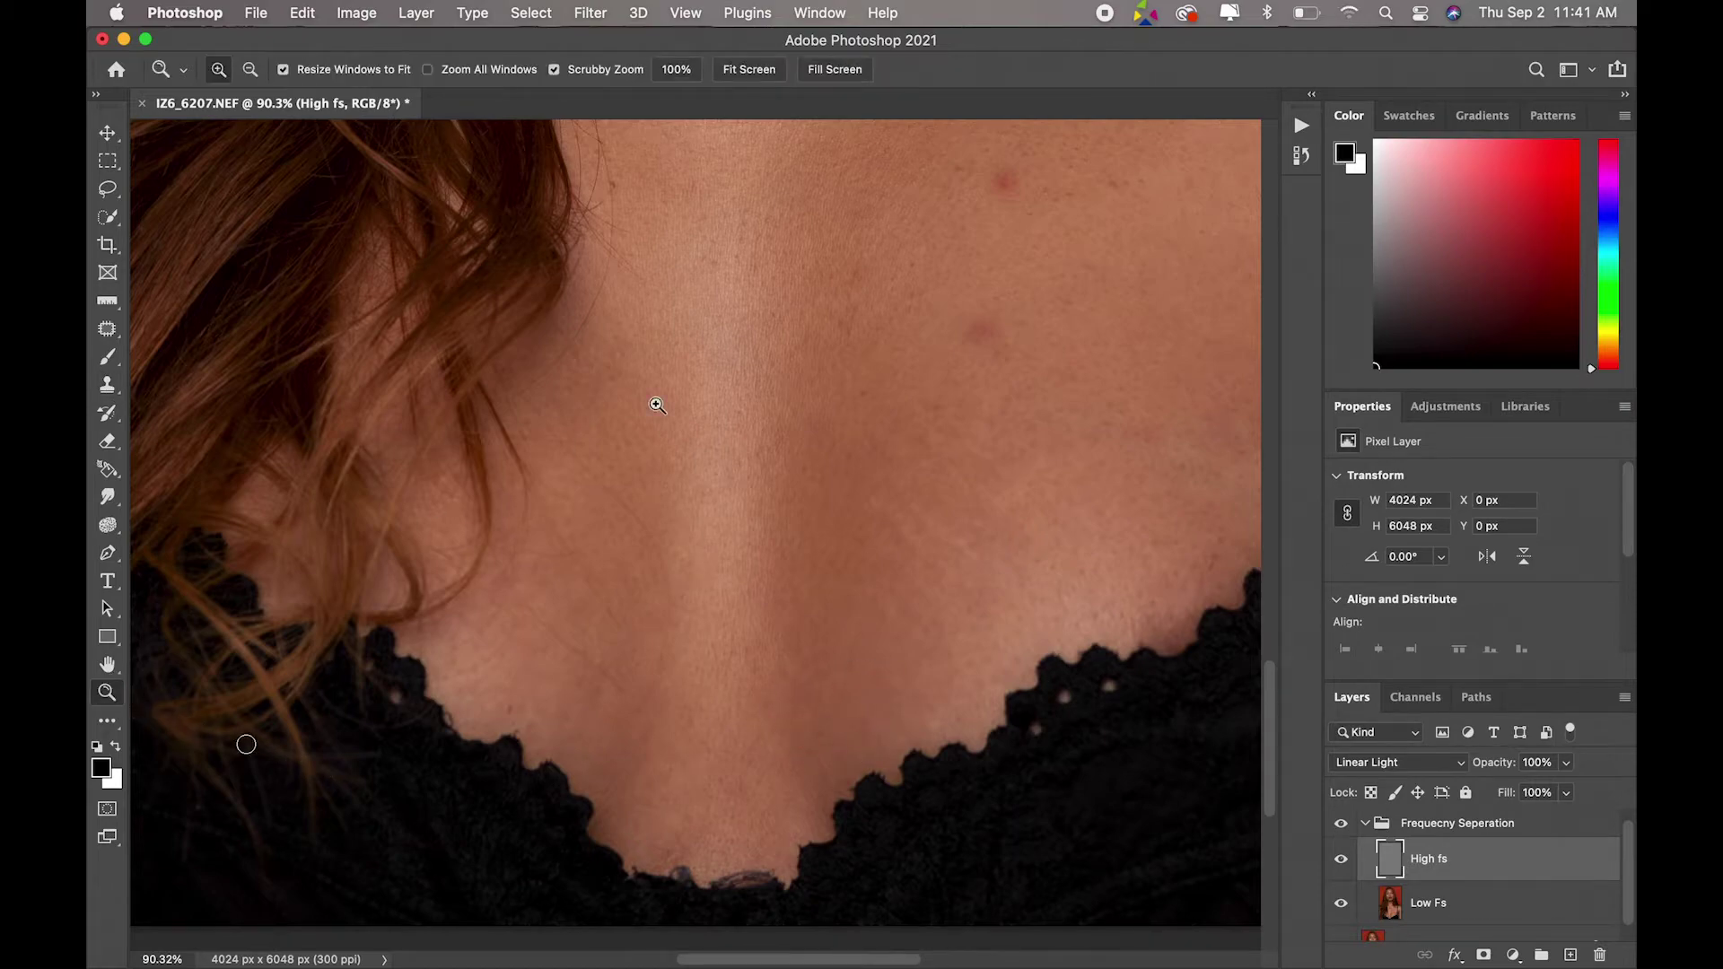
{"action": "left_click", "coordinate": [654, 404], "text": "alt"}
Step: Zoom in and clone smooth the underarm crease, an upper-chest mark and a spot near the shoulder
{"action": "left_click_drag", "start_coordinate": [1111, 378], "coordinate": [1123, 392]}
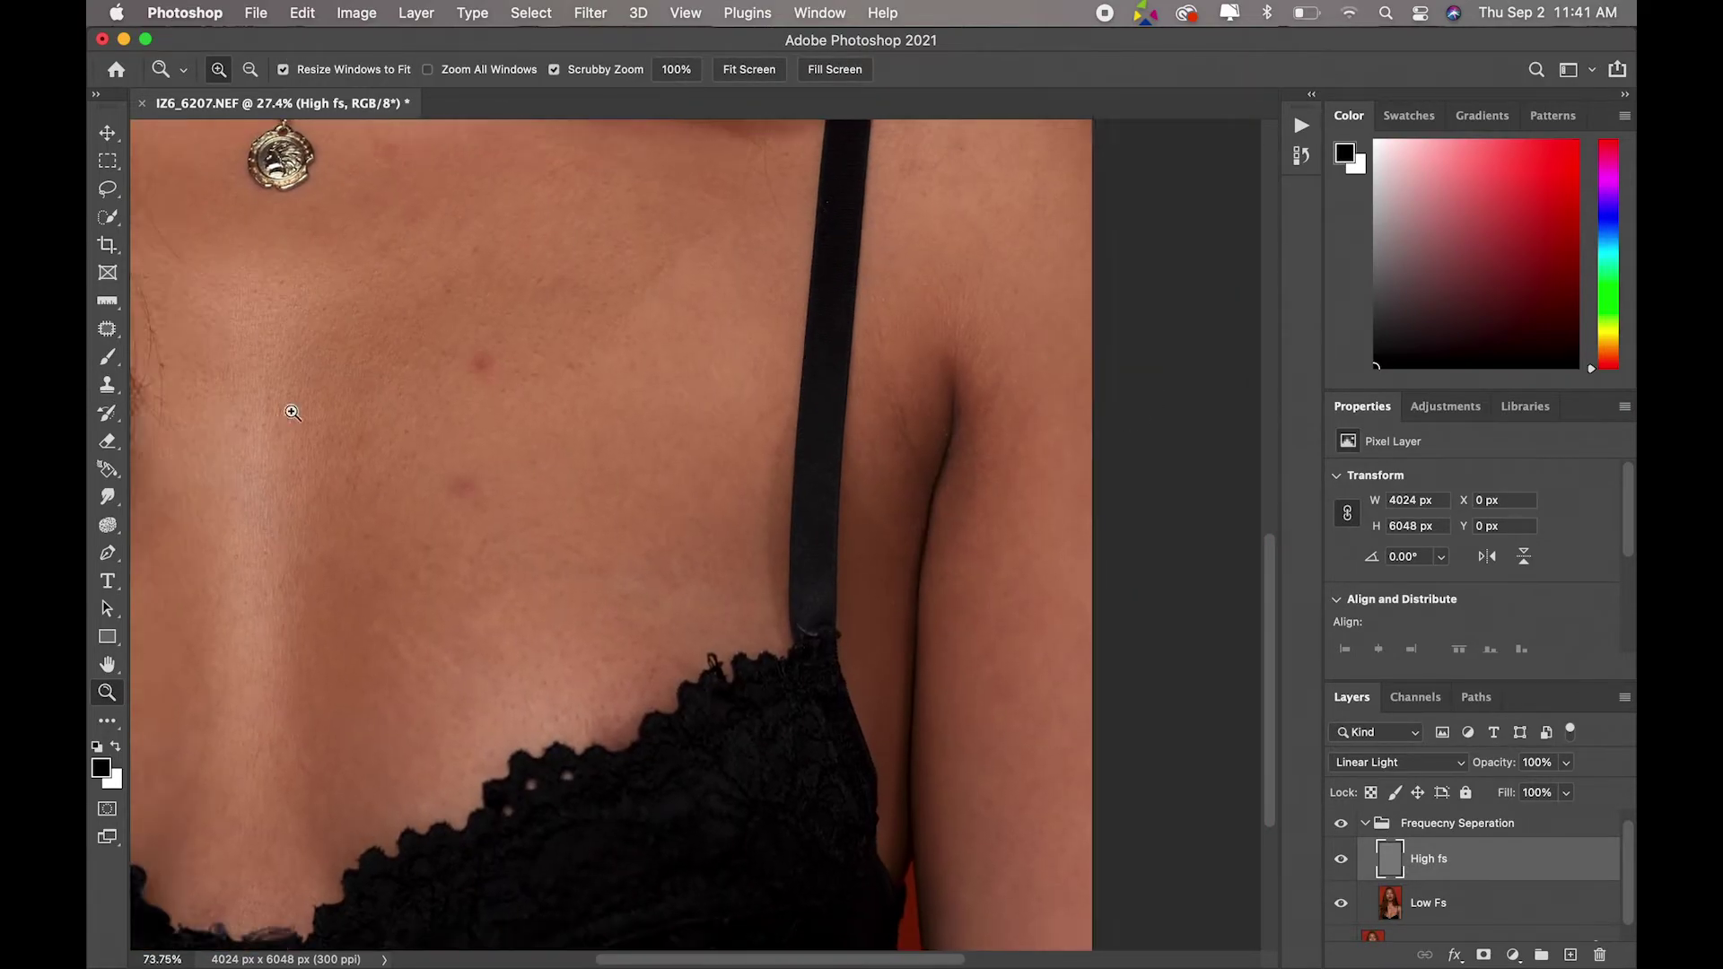
{"action": "key", "text": "s"}
{"action": "left_click", "coordinate": [935, 368], "text": "alt"}
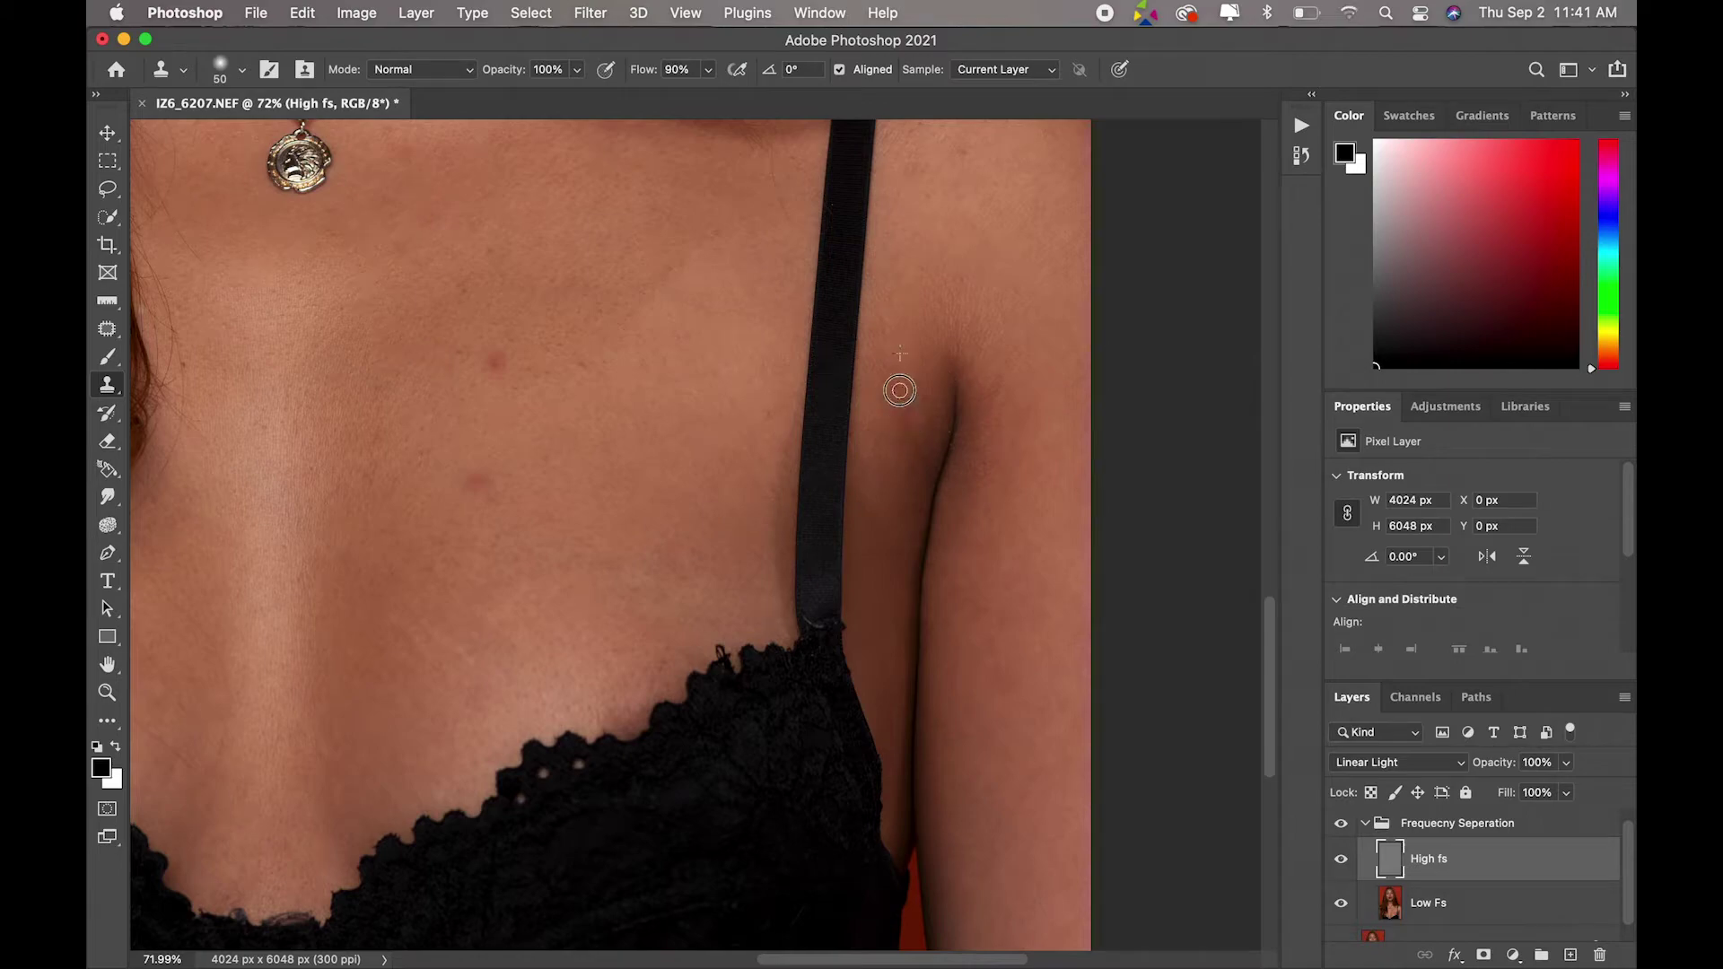
{"action": "left_click", "coordinate": [1025, 497]}
{"action": "mouse_move", "coordinate": [974, 446]}
{"action": "left_mouse_down"}
{"action": "mouse_move", "coordinate": [928, 408]}
{"action": "mouse_move", "coordinate": [949, 444]}
{"action": "left_mouse_up"}
{"action": "left_click_drag", "start_coordinate": [543, 323], "coordinate": [583, 319]}
{"action": "left_click", "coordinate": [751, 221], "text": "alt"}
{"action": "left_click", "coordinate": [779, 192]}
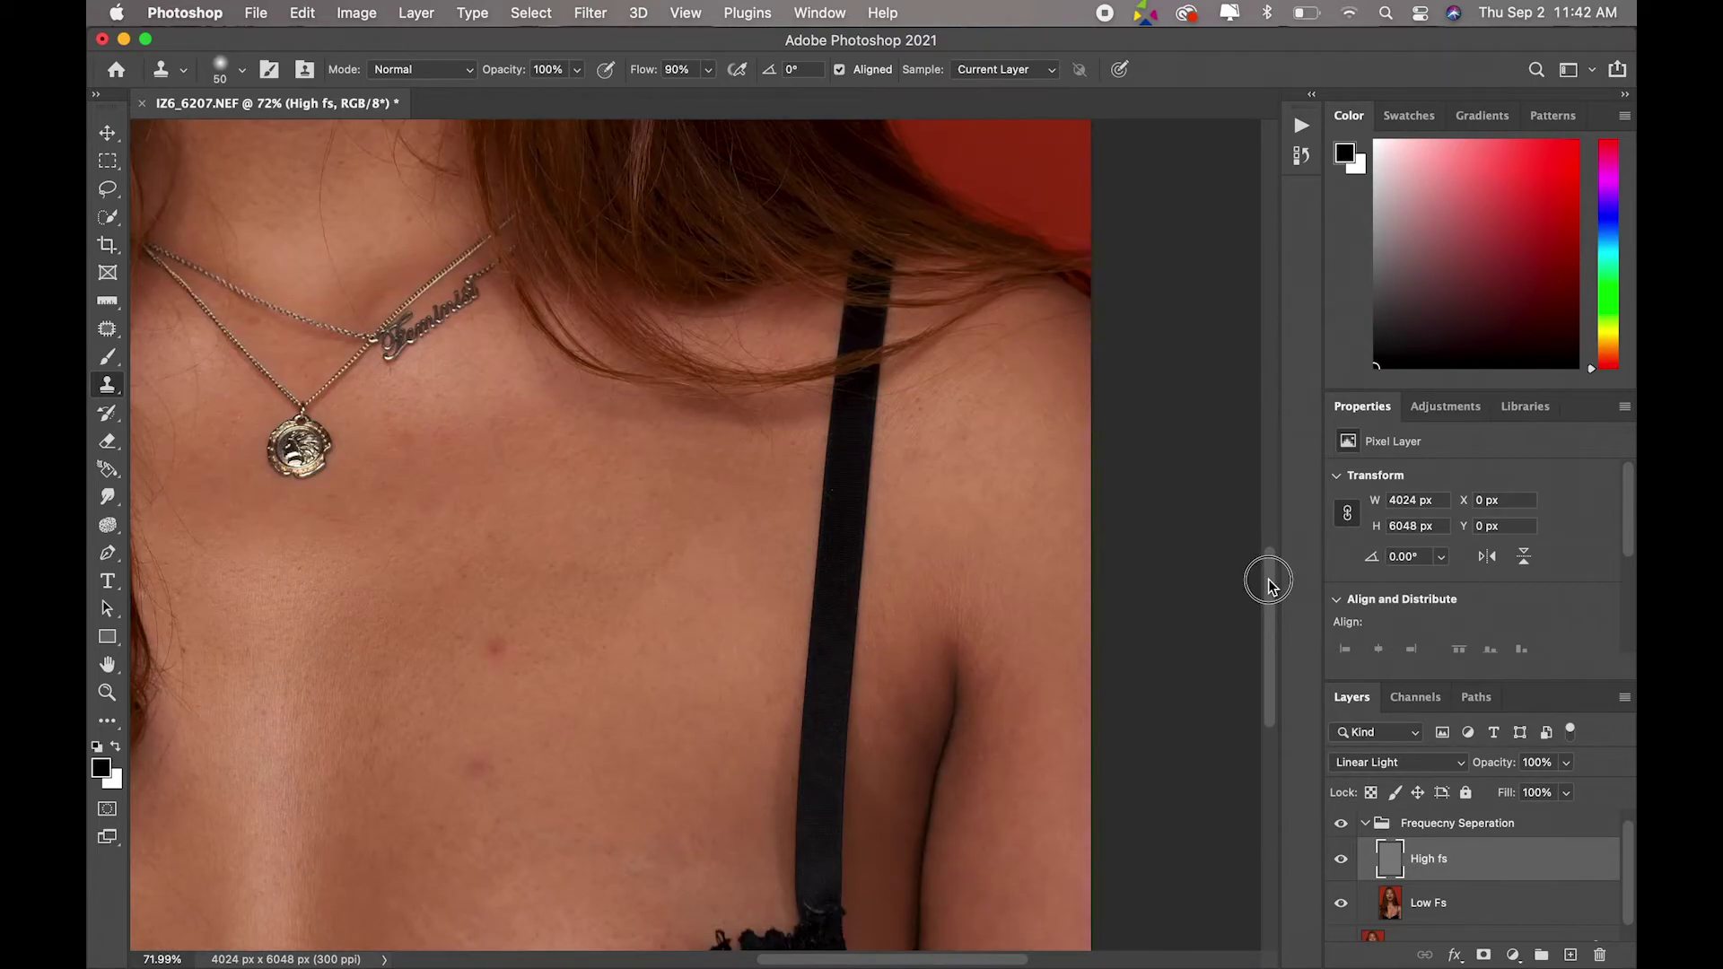
Step: Move up to the face and clone the cheek beside the lips, the nostril edge and under the eye
{"action": "left_click_drag", "start_coordinate": [1271, 628], "coordinate": [1271, 451]}
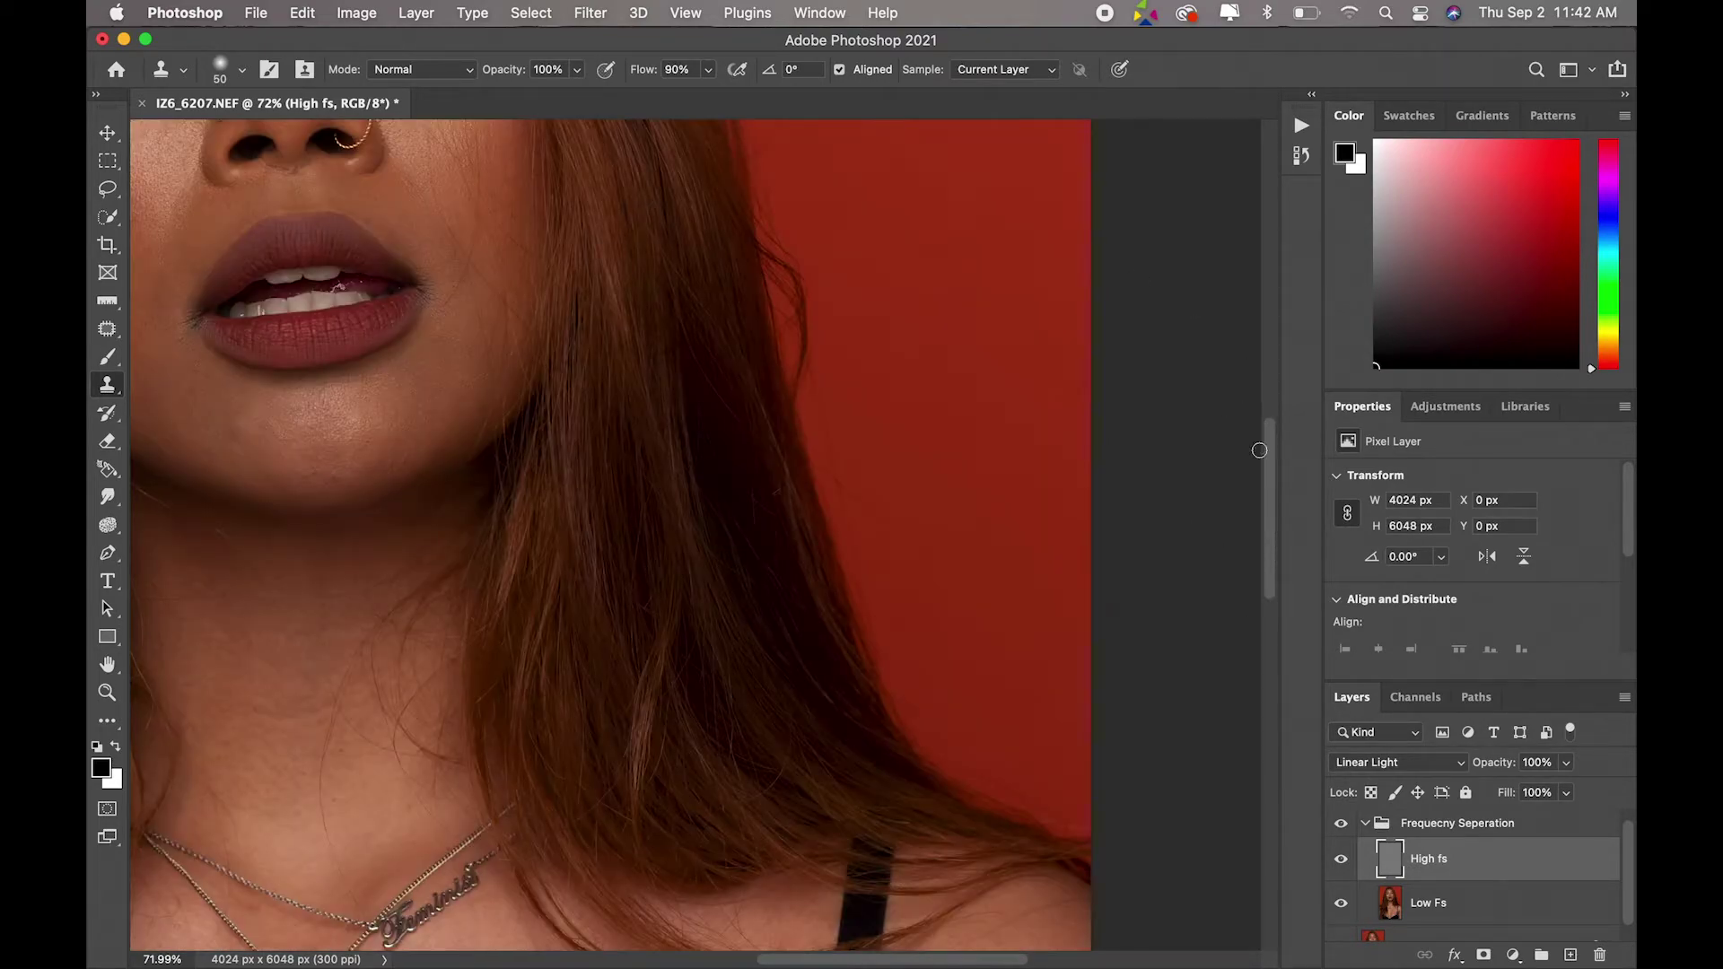
{"action": "left_click_drag", "start_coordinate": [857, 962], "coordinate": [826, 959]}
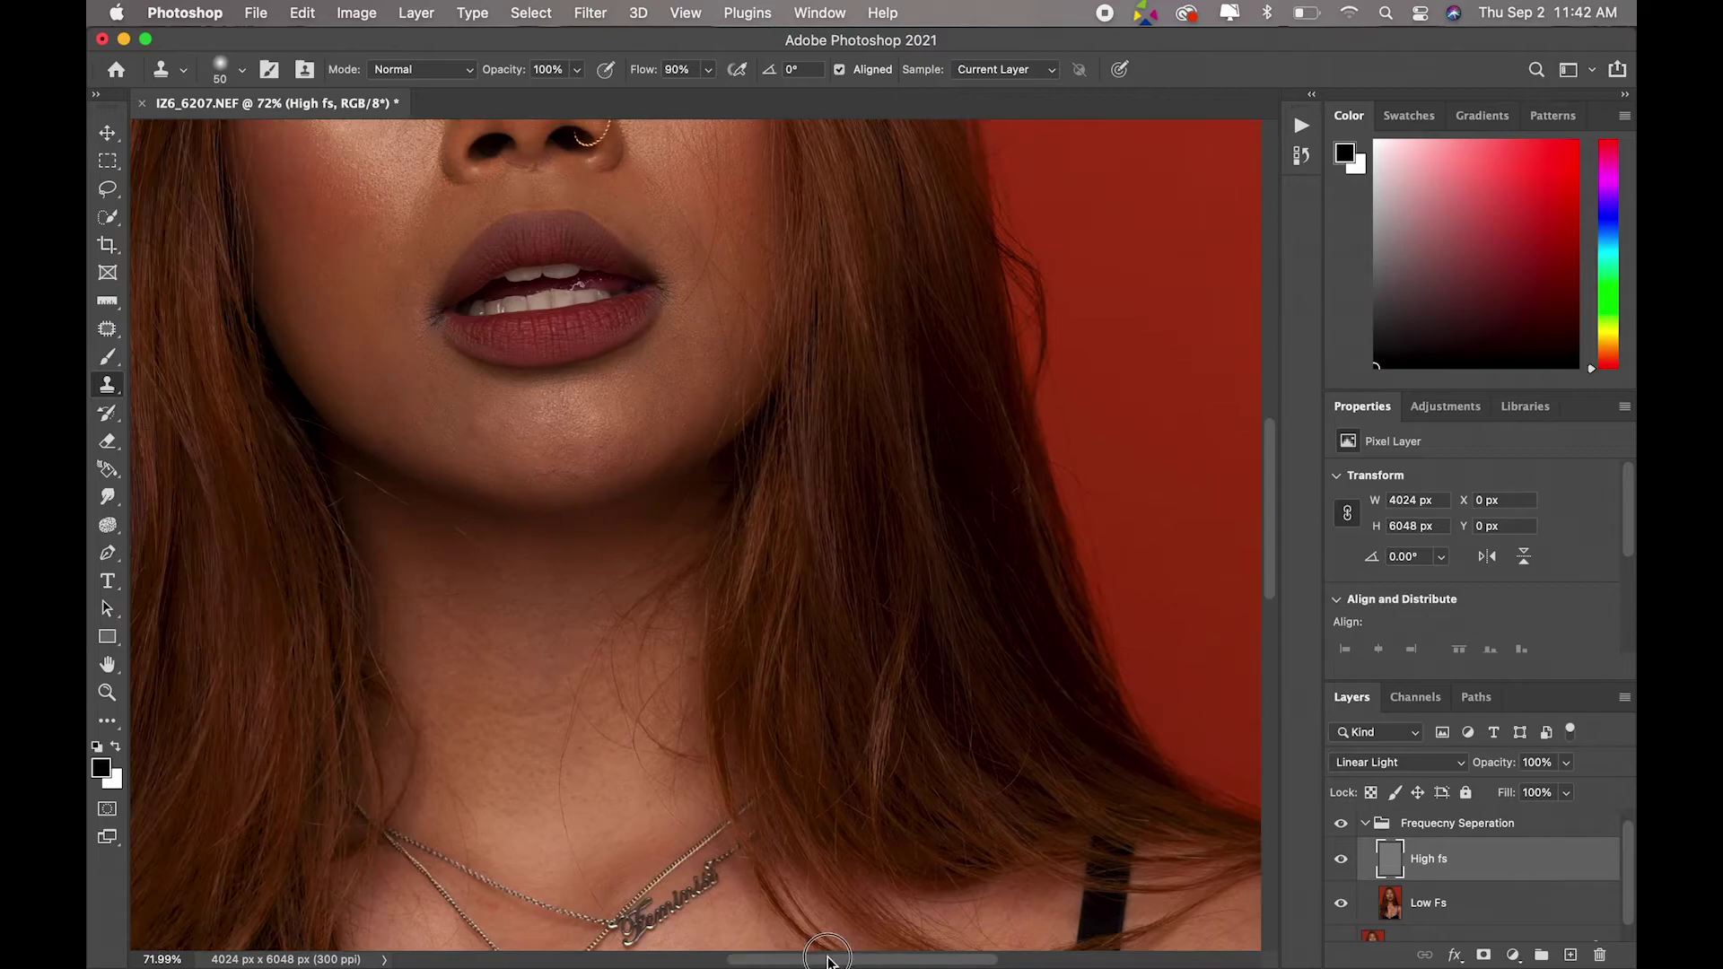
{"action": "left_click_drag", "start_coordinate": [1271, 473], "coordinate": [1271, 406]}
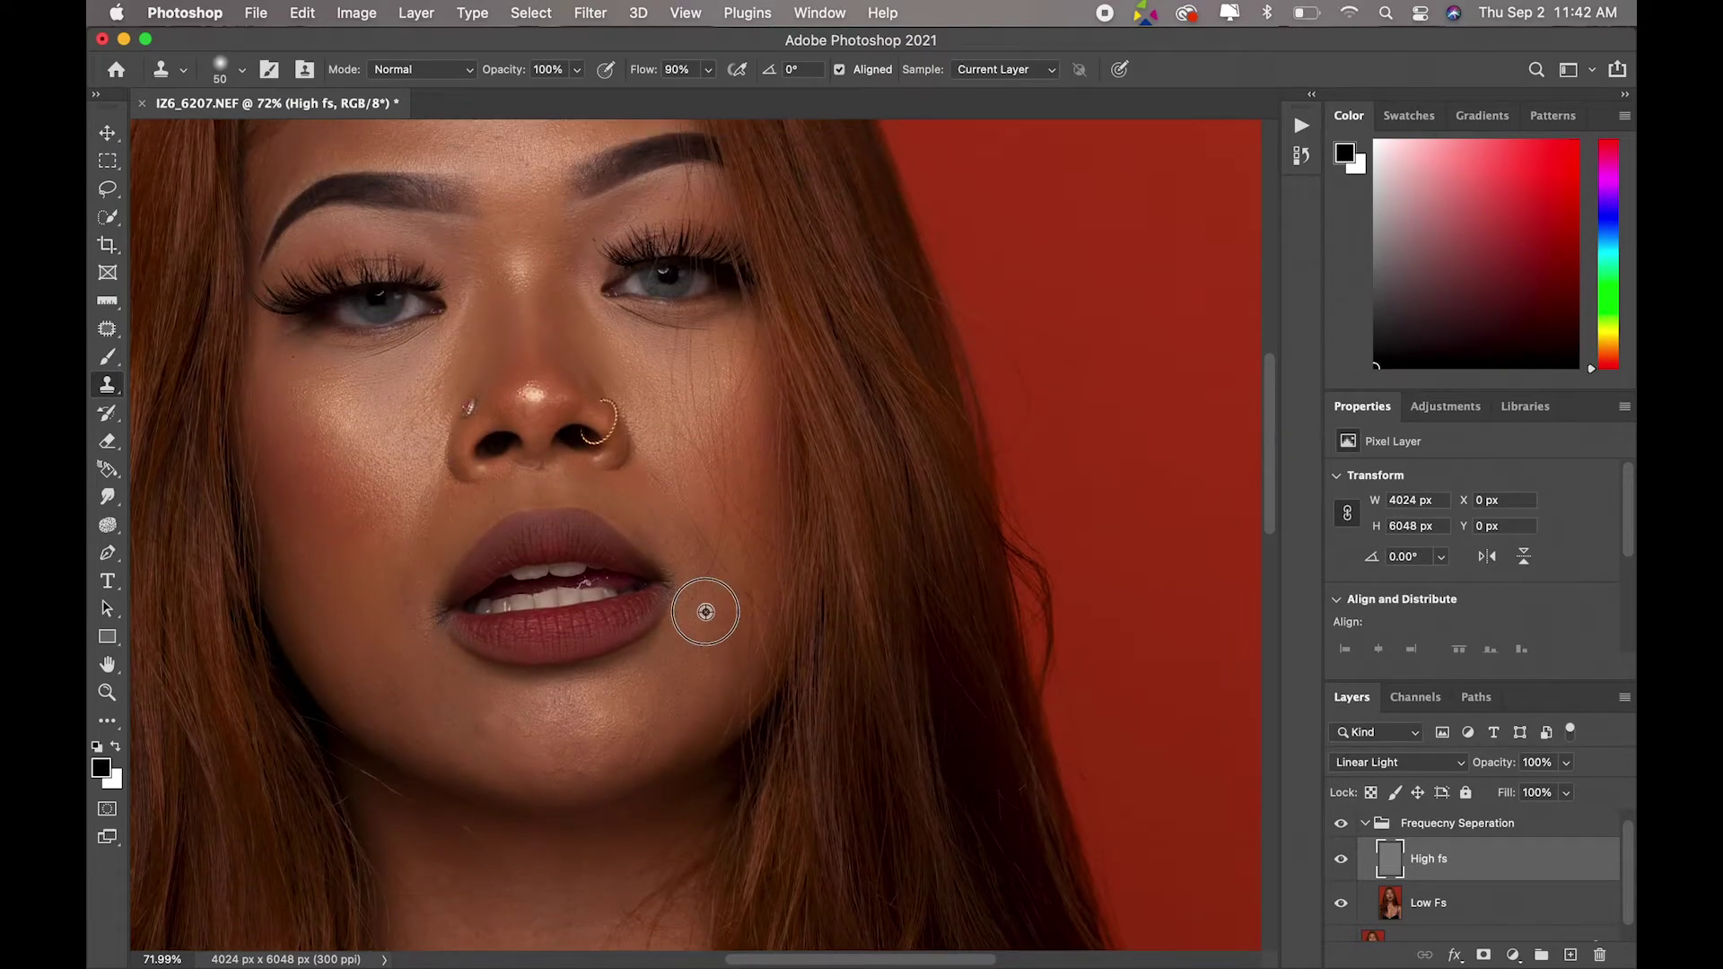
{"action": "mouse_move", "coordinate": [705, 608]}
{"action": "left_mouse_down"}
{"action": "mouse_move", "coordinate": [722, 597]}
{"action": "mouse_move", "coordinate": [731, 632]}
{"action": "left_mouse_up"}
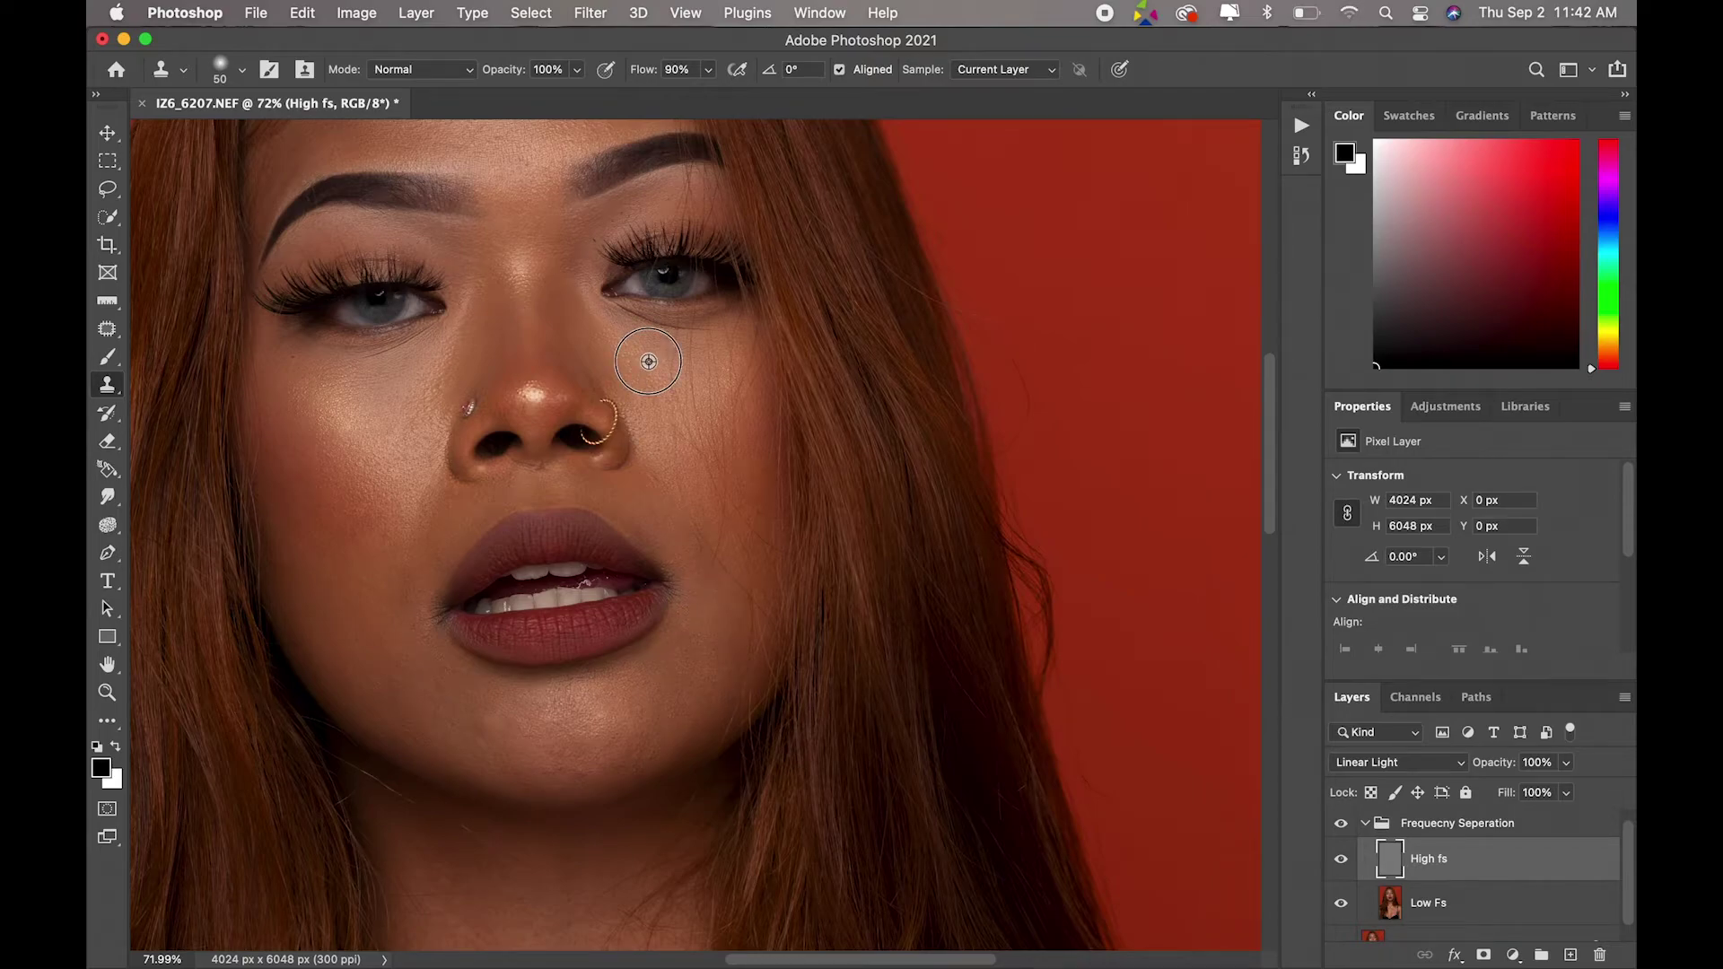
{"action": "left_click_drag", "start_coordinate": [673, 407], "coordinate": [675, 420]}
{"action": "left_click_drag", "start_coordinate": [700, 550], "coordinate": [723, 577]}
{"action": "mouse_move", "coordinate": [675, 333]}
{"action": "left_mouse_down"}
{"action": "mouse_move", "coordinate": [659, 329]}
{"action": "mouse_move", "coordinate": [657, 393]}
{"action": "left_mouse_up"}
{"action": "left_click_drag", "start_coordinate": [636, 332], "coordinate": [630, 313]}
{"action": "mouse_move", "coordinate": [687, 367]}
{"action": "left_mouse_down"}
{"action": "mouse_move", "coordinate": [709, 443]}
{"action": "mouse_move", "coordinate": [683, 346]}
{"action": "left_mouse_up"}
Step: Resample cheek skin and clone beside the nostril, across the cheek and under the eye
{"action": "left_click", "coordinate": [703, 508], "text": "alt"}
{"action": "left_click_drag", "start_coordinate": [692, 481], "coordinate": [715, 488]}
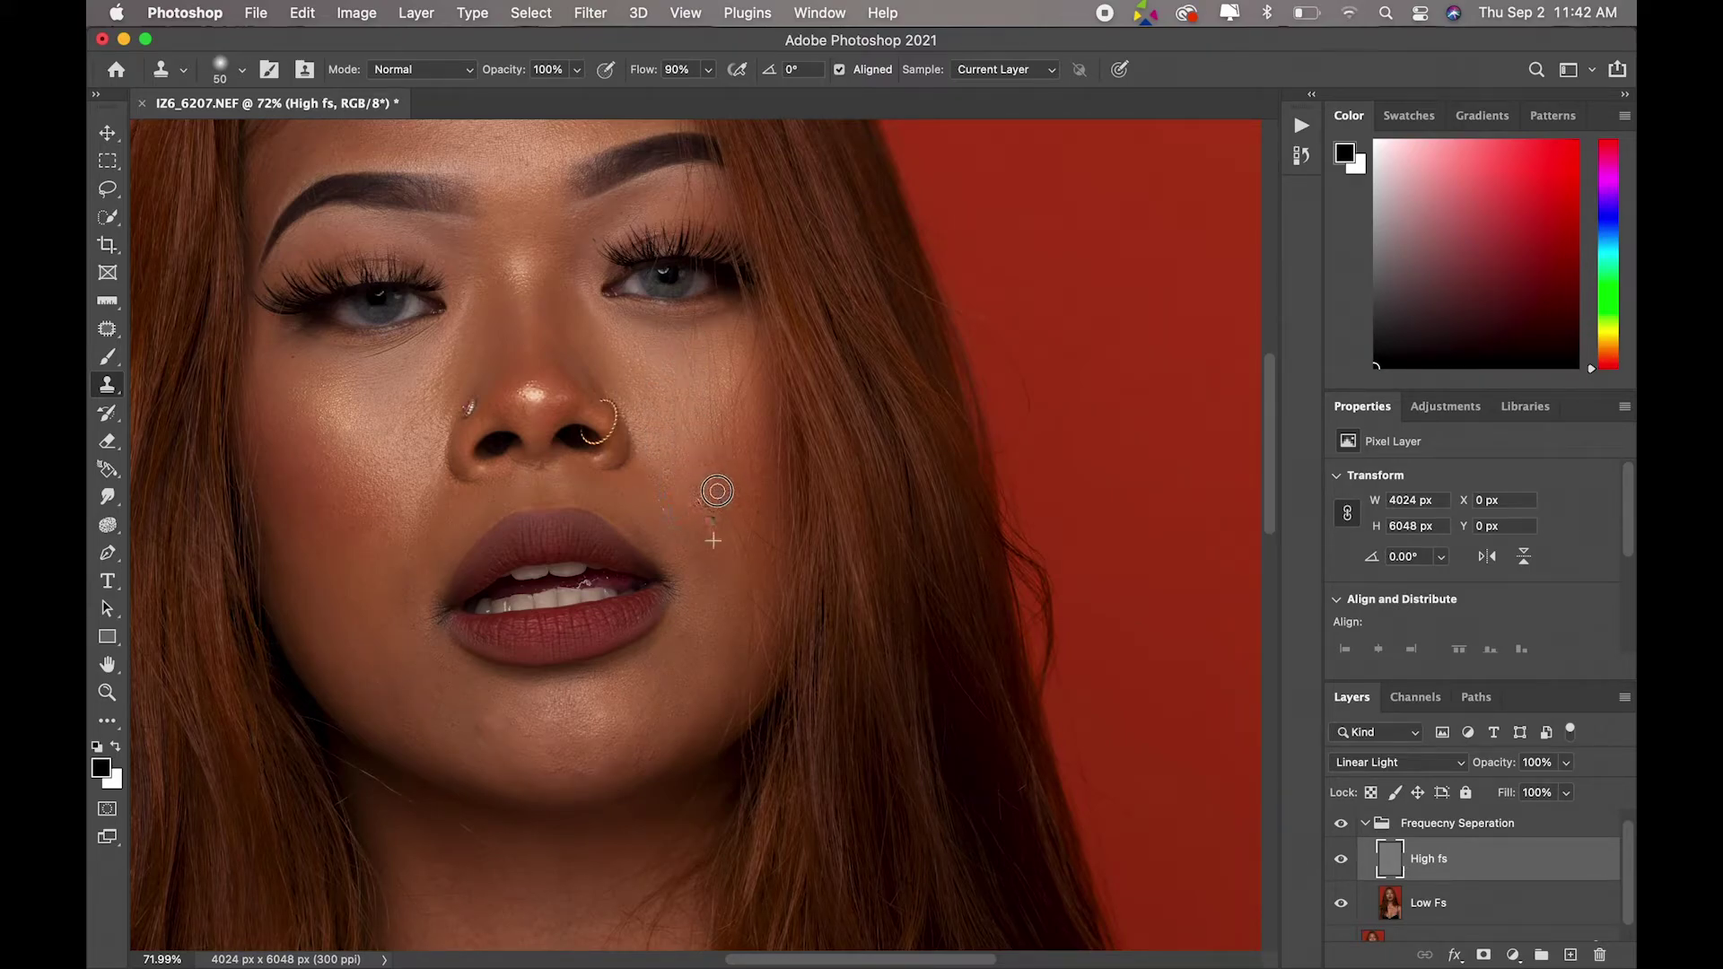
{"action": "mouse_move", "coordinate": [691, 368]}
{"action": "left_mouse_down"}
{"action": "mouse_move", "coordinate": [669, 431]}
{"action": "mouse_move", "coordinate": [675, 380]}
{"action": "left_mouse_up"}
{"action": "left_click_drag", "start_coordinate": [715, 494], "coordinate": [691, 469]}
{"action": "left_click", "coordinate": [672, 351], "text": "alt"}
{"action": "left_click_drag", "start_coordinate": [673, 379], "coordinate": [697, 413]}
Step: Clone the cheek down toward the jaw, resampling clean skin along the way
{"action": "left_click", "coordinate": [721, 416], "text": "alt"}
{"action": "mouse_move", "coordinate": [708, 550]}
{"action": "left_mouse_down"}
{"action": "mouse_move", "coordinate": [746, 554]}
{"action": "mouse_move", "coordinate": [705, 589]}
{"action": "mouse_move", "coordinate": [737, 675]}
{"action": "mouse_move", "coordinate": [743, 607]}
{"action": "left_mouse_up"}
{"action": "left_click", "coordinate": [685, 604], "text": "alt"}
{"action": "left_click", "coordinate": [742, 654], "text": "alt"}
{"action": "left_click", "coordinate": [708, 357], "text": "alt"}
{"action": "left_click_drag", "start_coordinate": [736, 305], "coordinate": [737, 373]}
Step: Clone smooth the cheek, the under-eye skin, the lower cheek and the area beside the nose
{"action": "left_click", "coordinate": [744, 504], "text": "alt"}
{"action": "left_click_drag", "start_coordinate": [723, 454], "coordinate": [752, 477]}
{"action": "left_click_drag", "start_coordinate": [682, 314], "coordinate": [670, 350]}
{"action": "left_click", "coordinate": [700, 367], "text": "alt"}
{"action": "left_click", "coordinate": [675, 445]}
{"action": "left_click", "coordinate": [723, 444], "text": "alt"}
{"action": "left_click_drag", "start_coordinate": [691, 416], "coordinate": [722, 416]}
Step: Remove the bluish blemish on the other cheek, then clone beside the nose stud, the forehead and the chin
{"action": "left_click", "coordinate": [398, 464]}
{"action": "left_click", "coordinate": [427, 367], "text": "alt"}
{"action": "left_click", "coordinate": [437, 395]}
{"action": "left_click", "coordinate": [418, 464]}
{"action": "left_click_drag", "start_coordinate": [555, 195], "coordinate": [495, 140]}
{"action": "left_click_drag", "start_coordinate": [369, 607], "coordinate": [509, 680]}
{"action": "mouse_move", "coordinate": [490, 724]}
{"action": "left_mouse_down"}
{"action": "mouse_move", "coordinate": [572, 736]}
{"action": "mouse_move", "coordinate": [479, 729]}
{"action": "left_mouse_up"}
Step: Patch a chin blemish and two forehead blemishes with nearby skin using the Patch tool
{"action": "key", "text": "j"}
{"action": "mouse_move", "coordinate": [507, 754]}
{"action": "left_mouse_down"}
{"action": "mouse_move", "coordinate": [473, 713]}
{"action": "mouse_move", "coordinate": [471, 743]}
{"action": "mouse_move", "coordinate": [495, 744]}
{"action": "mouse_move", "coordinate": [525, 694]}
{"action": "left_mouse_up"}
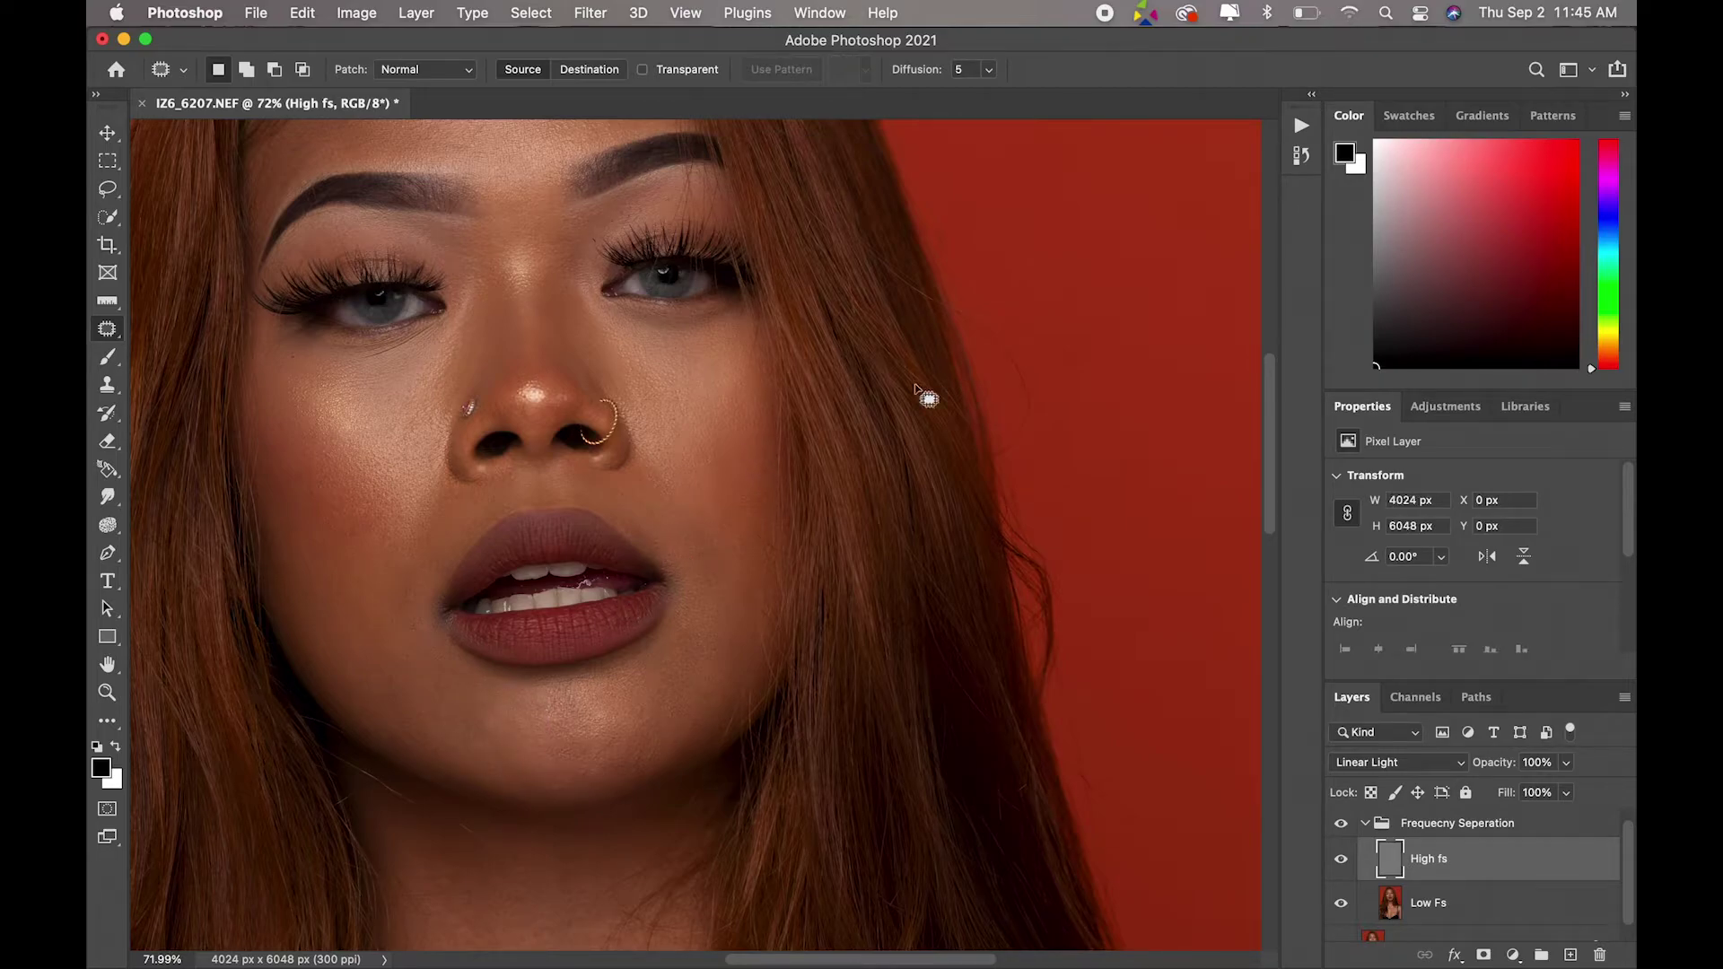
{"action": "left_click_drag", "start_coordinate": [1269, 453], "coordinate": [1280, 404]}
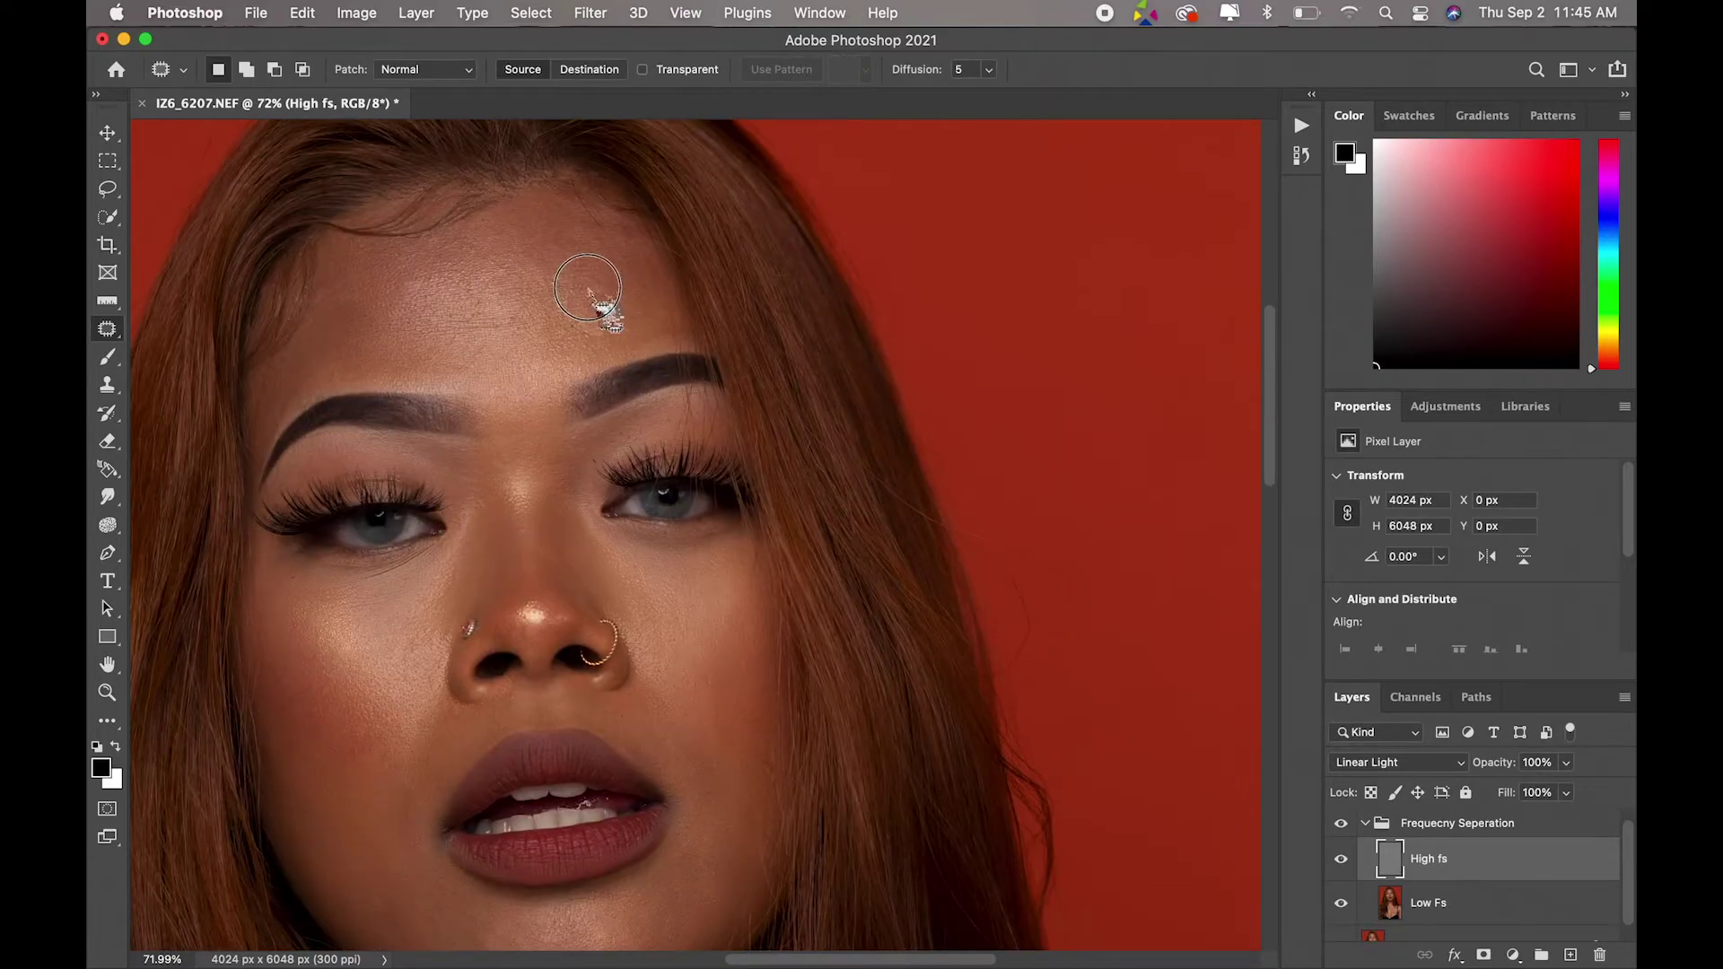
{"action": "left_click_drag", "start_coordinate": [601, 309], "coordinate": [607, 262]}
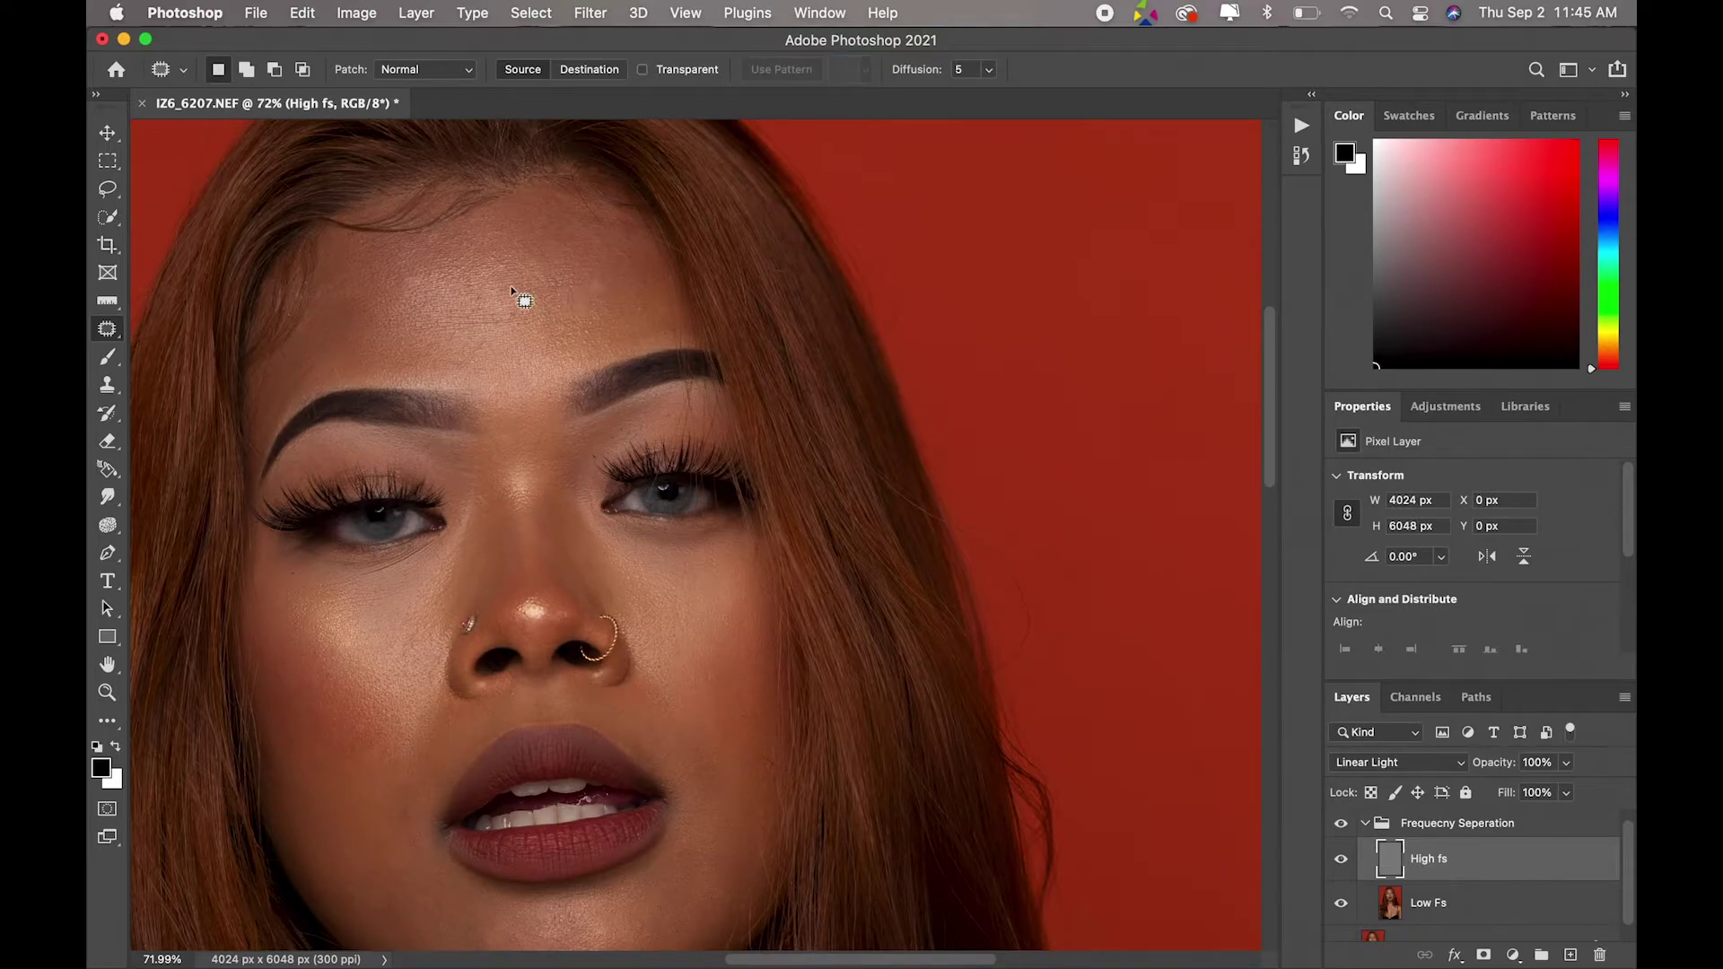
{"action": "left_click_drag", "start_coordinate": [415, 282], "coordinate": [442, 258]}
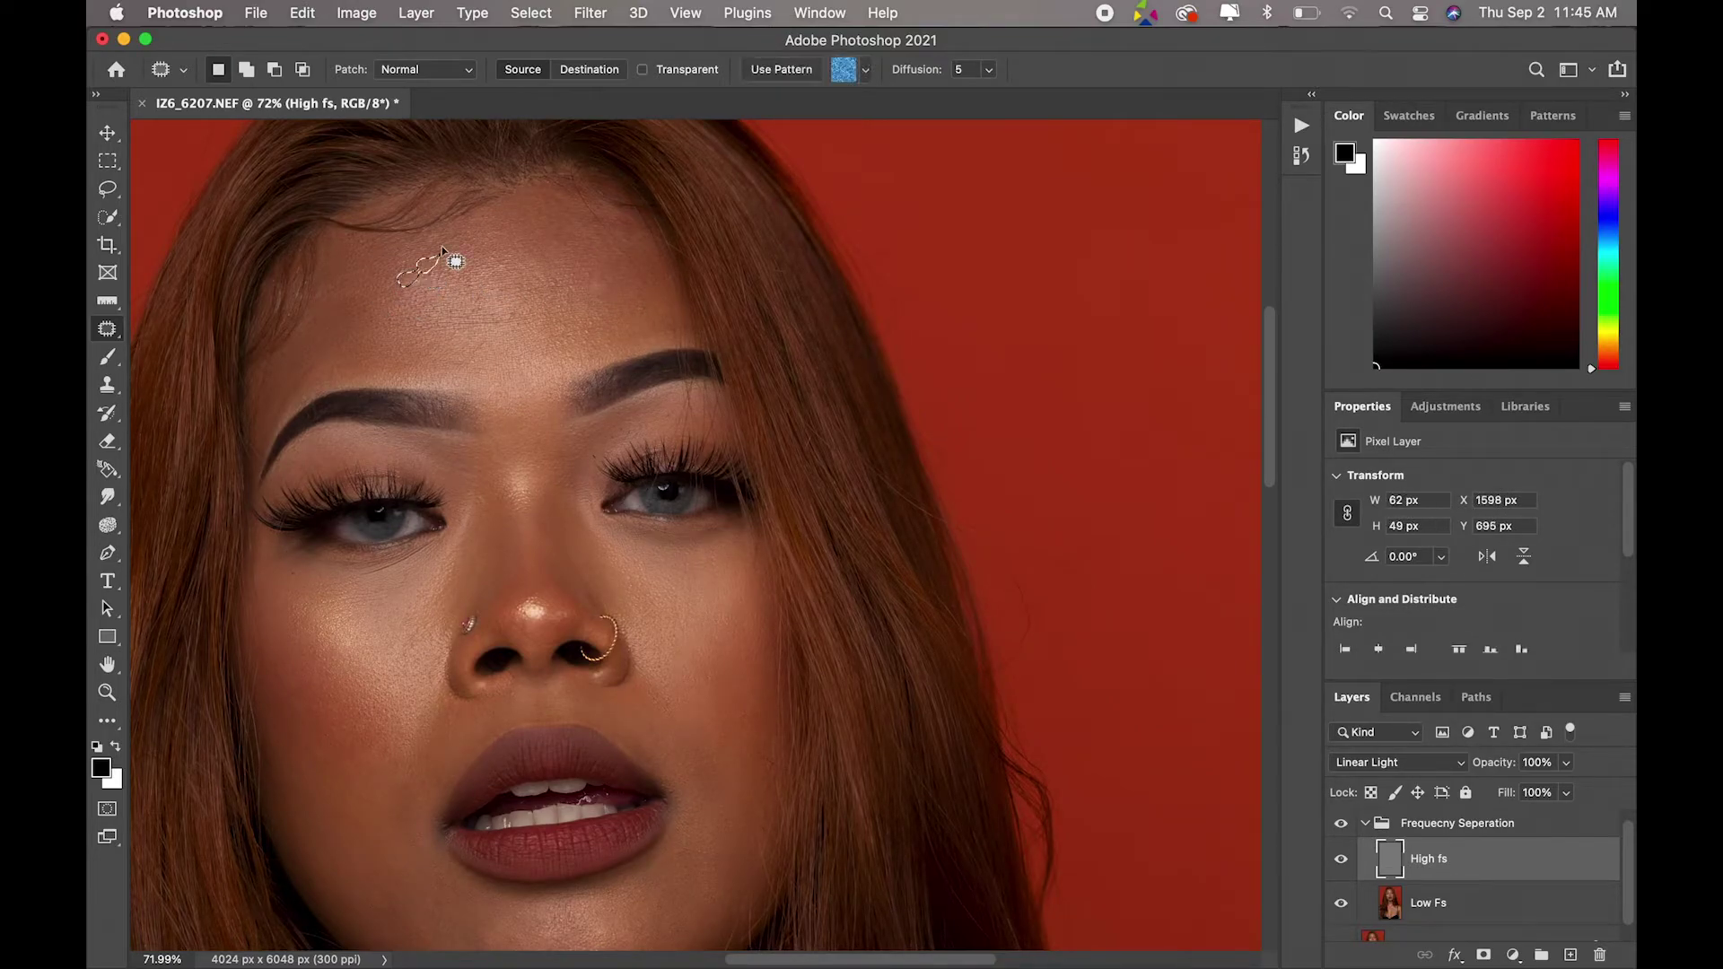
{"action": "left_click_drag", "start_coordinate": [1277, 441], "coordinate": [1273, 411]}
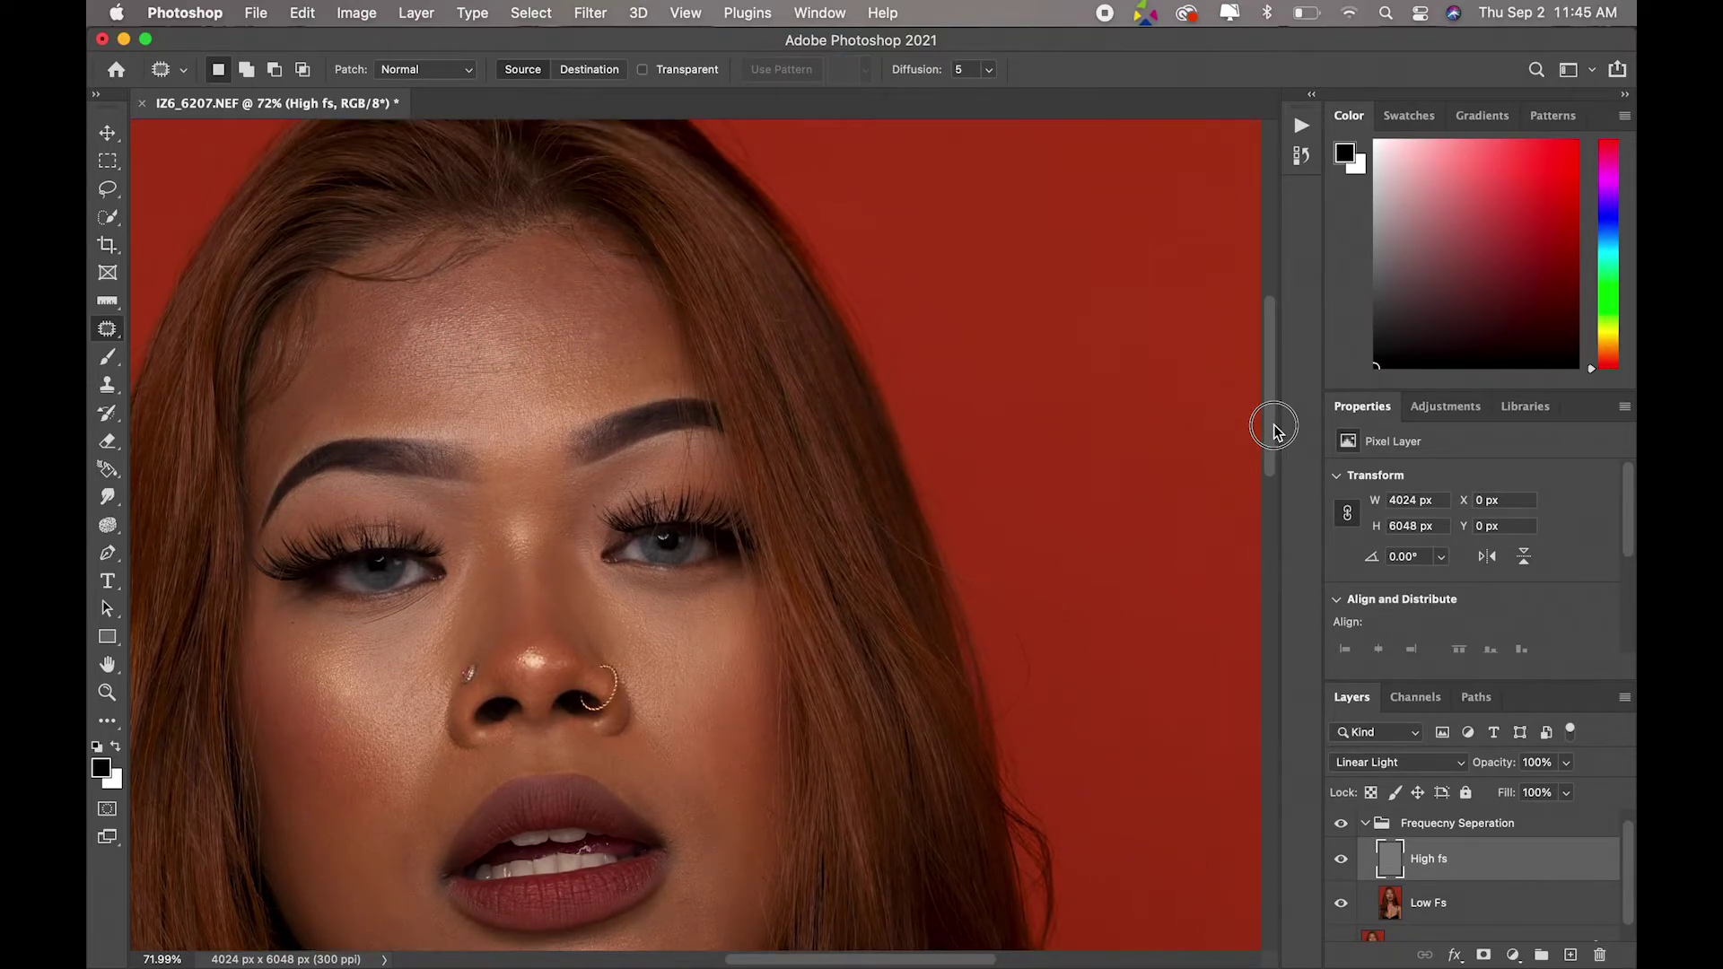
{"action": "left_click", "coordinate": [109, 393]}
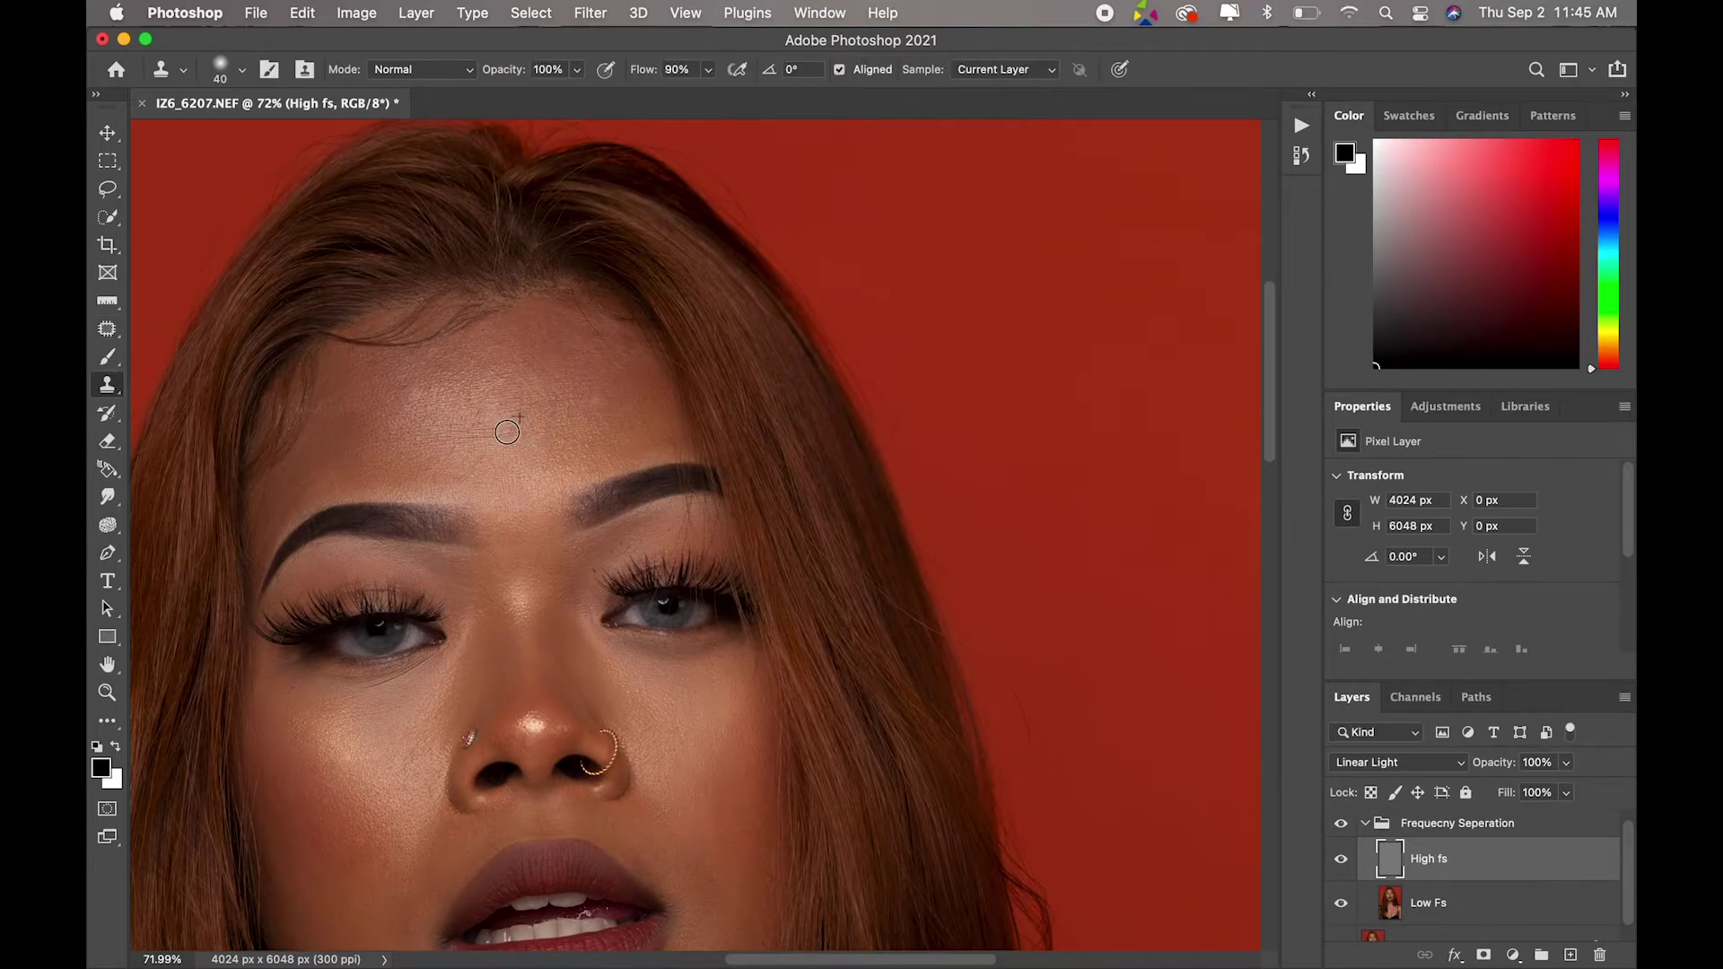
Step: Clone the central forehead spots, undo one bad stroke and re-clone it from freshly sampled skin
{"action": "left_click_drag", "start_coordinate": [488, 470], "coordinate": [476, 459]}
{"action": "left_click", "coordinate": [556, 381], "text": "alt"}
{"action": "left_click", "coordinate": [584, 446], "text": "alt"}
{"action": "key", "text": "super+z"}
{"action": "left_click", "coordinate": [490, 609], "text": "alt"}
{"action": "left_click_drag", "start_coordinate": [471, 632], "coordinate": [468, 619]}
{"action": "key", "text": "z"}
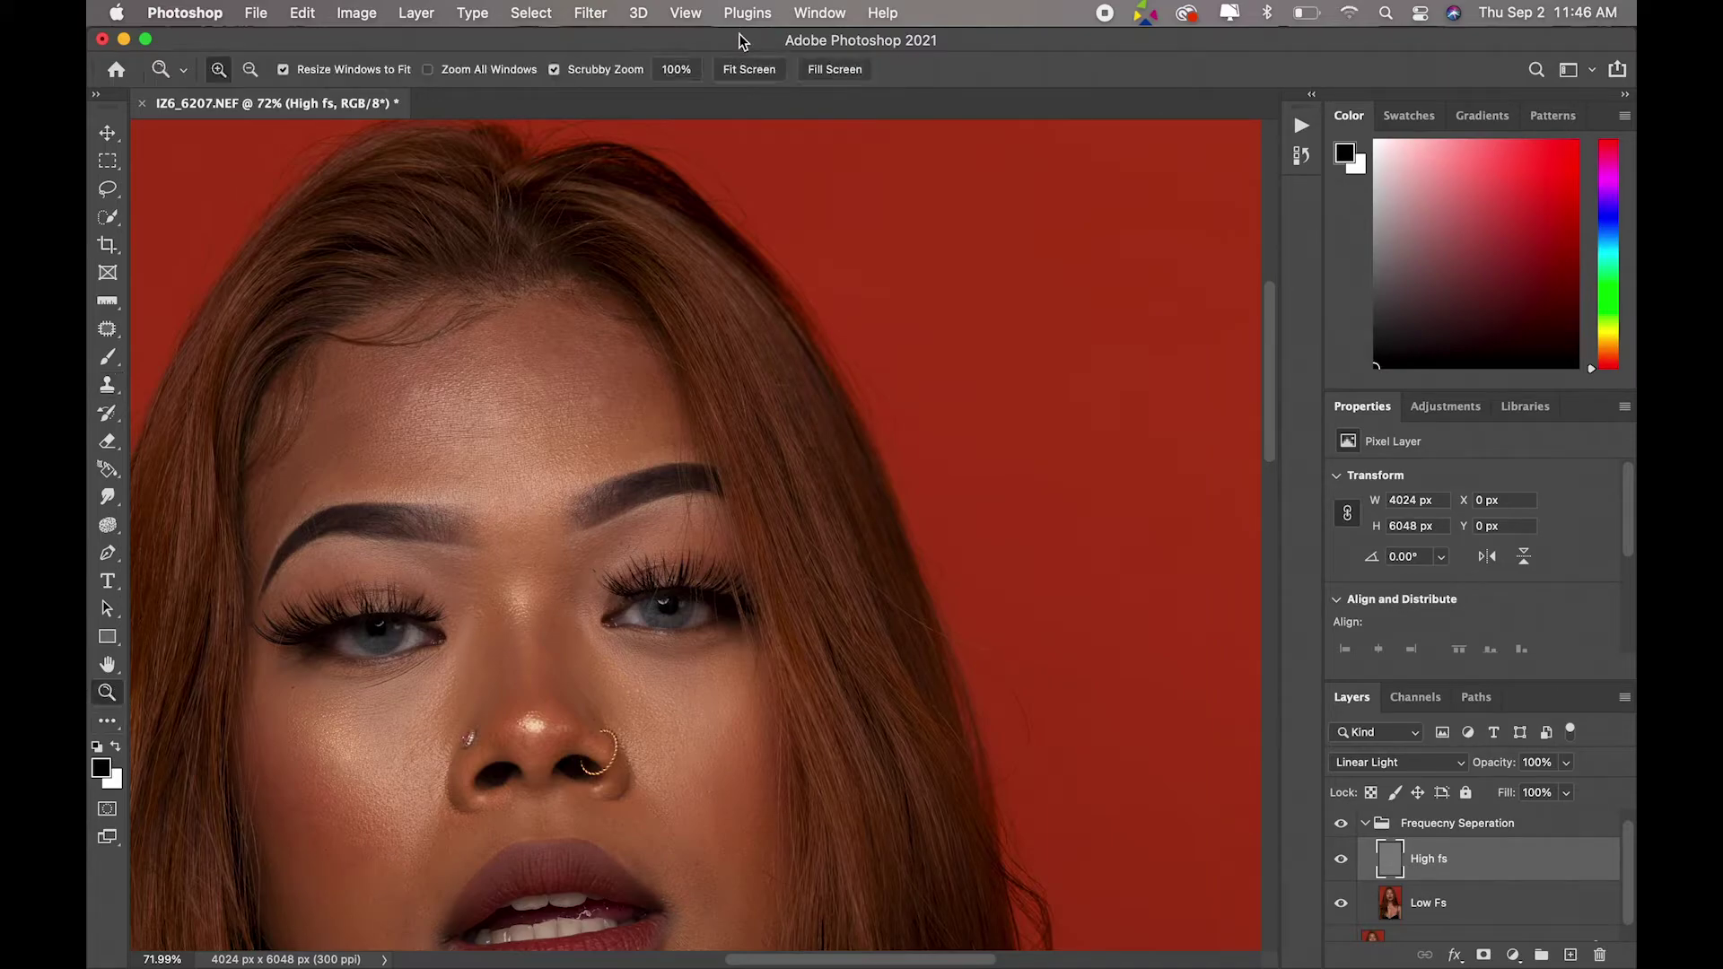
{"action": "left_click", "coordinate": [745, 77]}
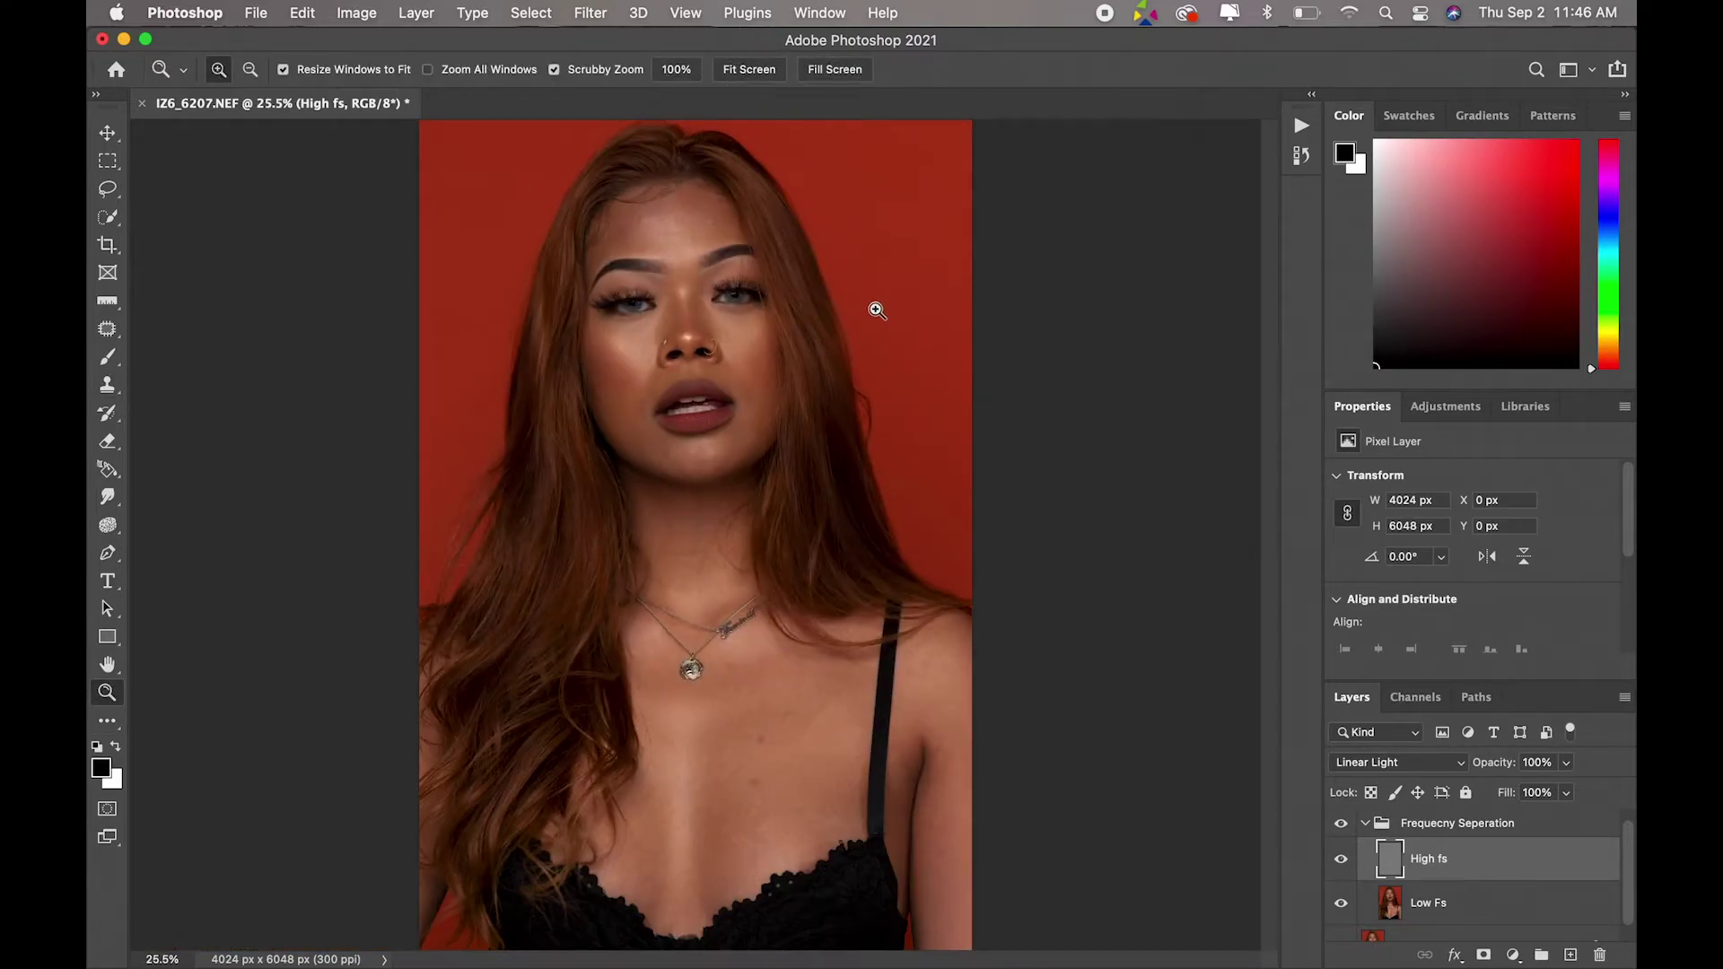
{"action": "mouse_move", "coordinate": [889, 373]}
{"action": "left_mouse_down"}
{"action": "mouse_move", "coordinate": [886, 392]}
{"action": "mouse_move", "coordinate": [909, 387]}
{"action": "left_mouse_up"}
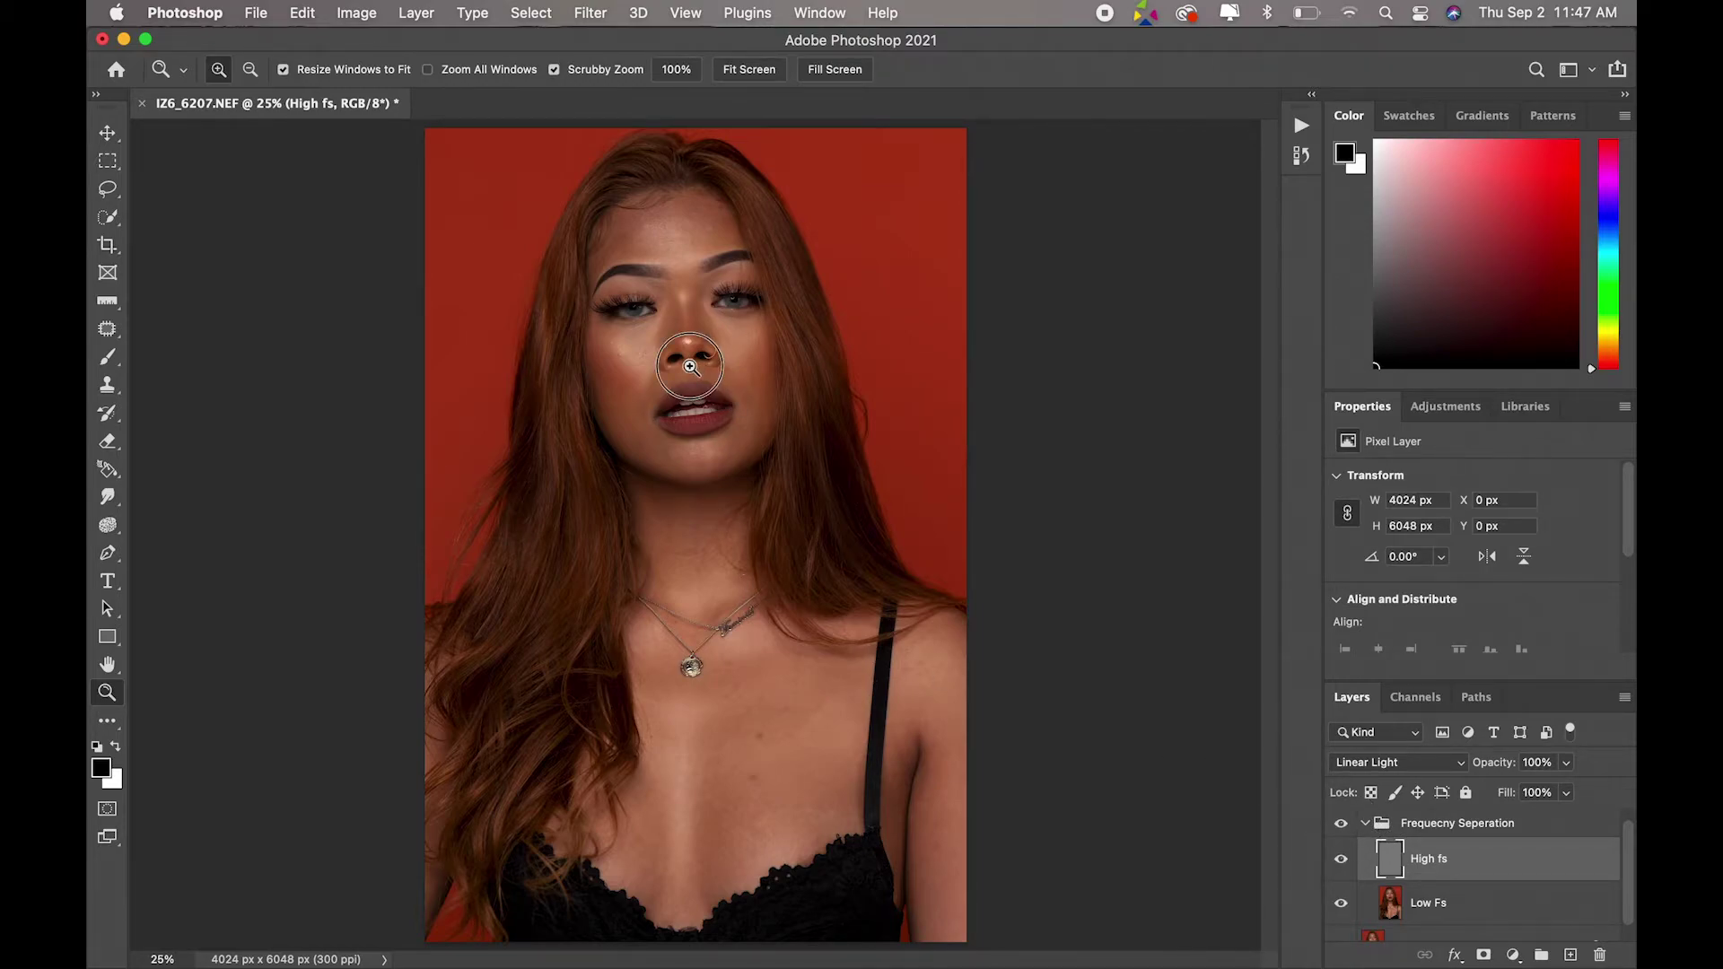
{"action": "mouse_move", "coordinate": [689, 363]}
{"action": "left_mouse_down"}
{"action": "mouse_move", "coordinate": [780, 450]}
{"action": "mouse_move", "coordinate": [1023, 488]}
{"action": "left_mouse_up"}
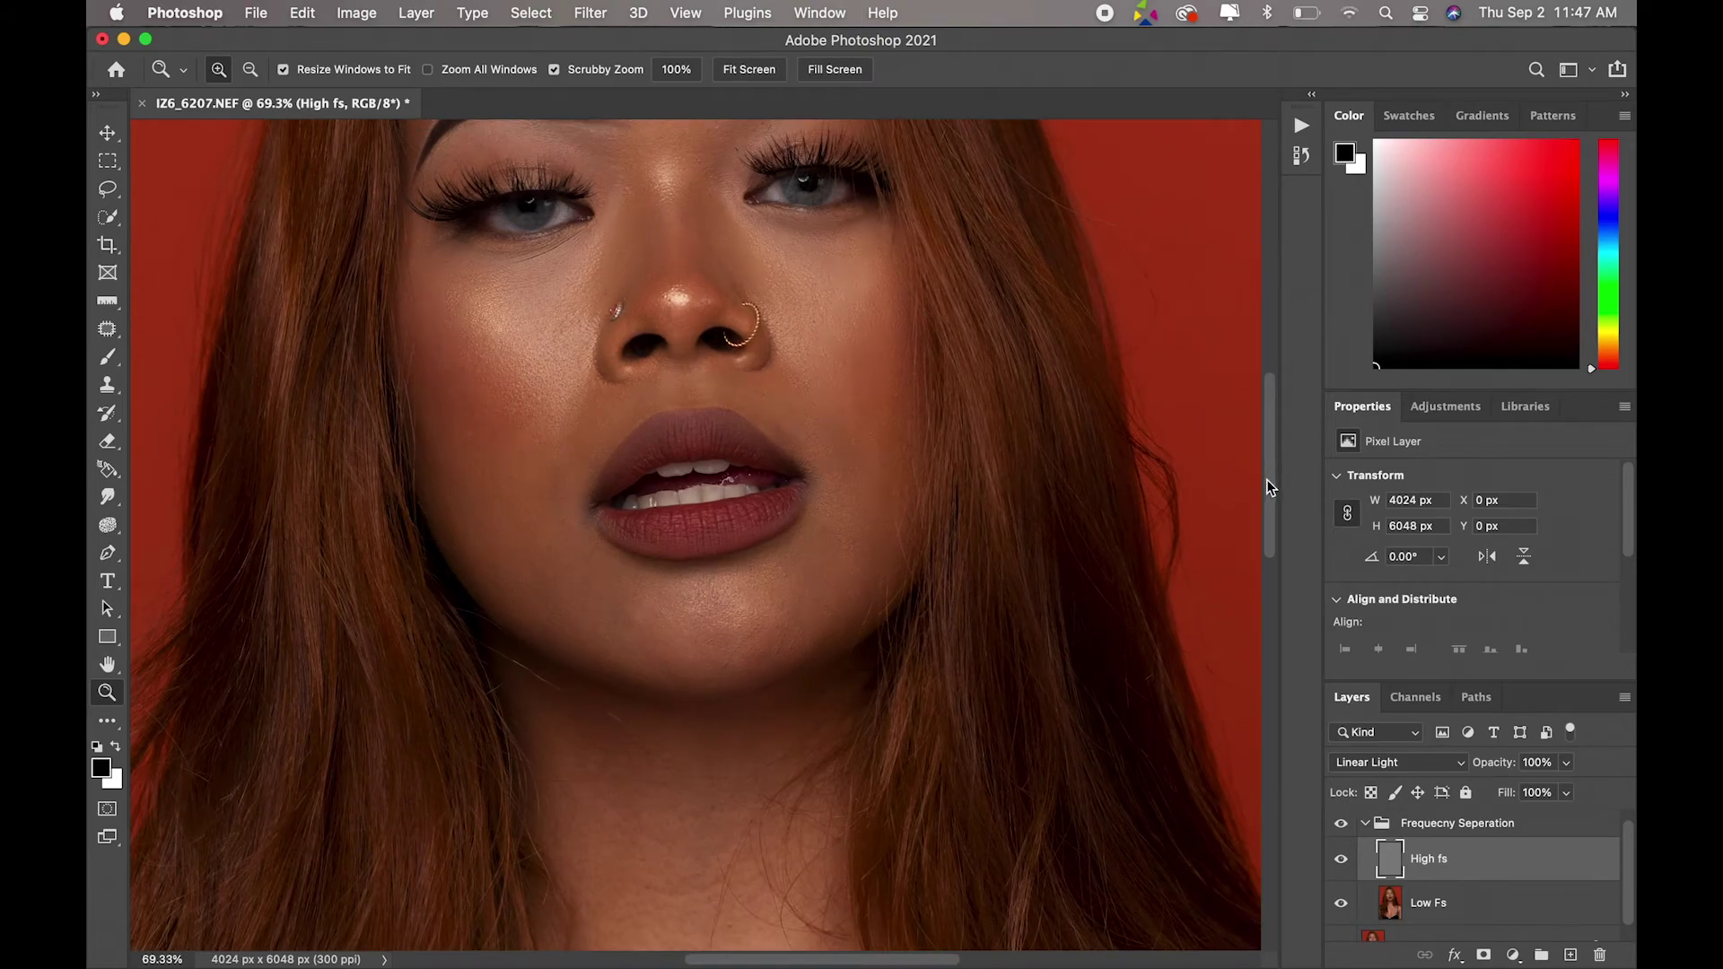
{"action": "scroll", "coordinate": [1275, 481], "scroll_direction": "up", "scroll_amount": 2}
{"action": "scroll", "coordinate": [1274, 476], "scroll_direction": "up", "scroll_amount": 1}
{"action": "scroll", "coordinate": [1272, 451], "scroll_direction": "up", "scroll_amount": 2}
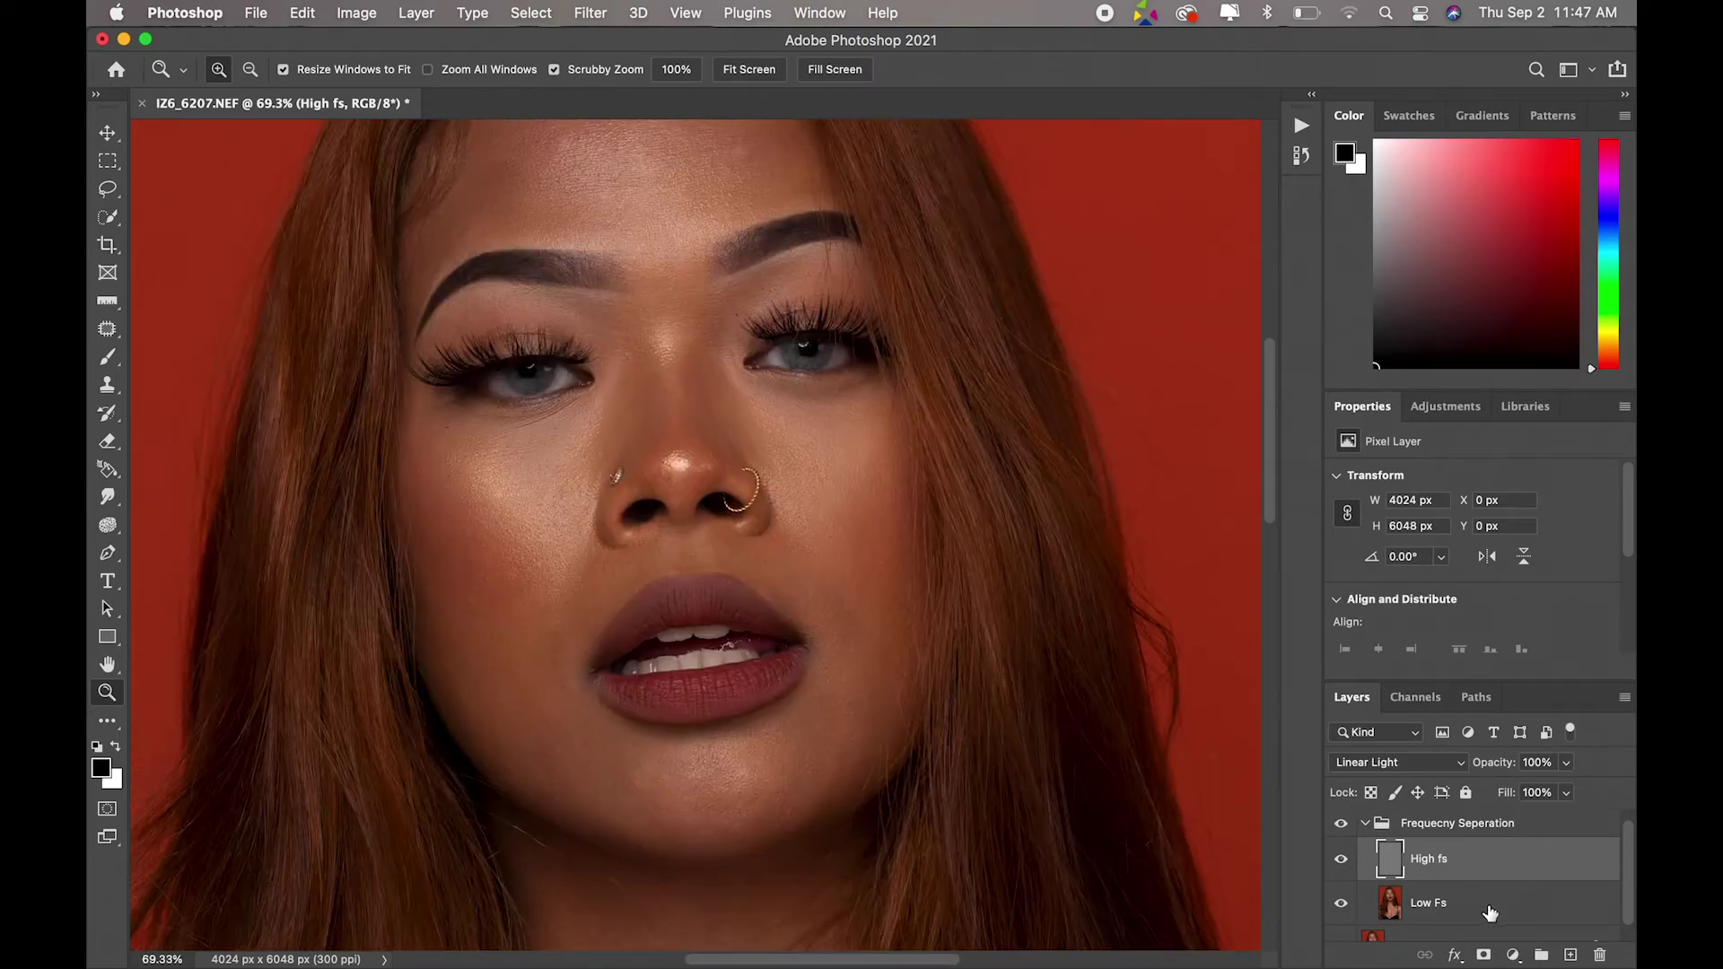
{"action": "left_click", "coordinate": [1340, 829]}
{"action": "left_click", "coordinate": [1351, 828]}
{"action": "left_click", "coordinate": [1340, 827]}
{"action": "left_click", "coordinate": [1341, 832]}
{"action": "left_click", "coordinate": [1341, 825]}
{"action": "left_click", "coordinate": [1343, 827]}
{"action": "left_click", "coordinate": [1342, 826]}
Step: Pick the Brush tool and shrink it from 1400 px to roughly 100–150 px
{"action": "left_click", "coordinate": [108, 356]}
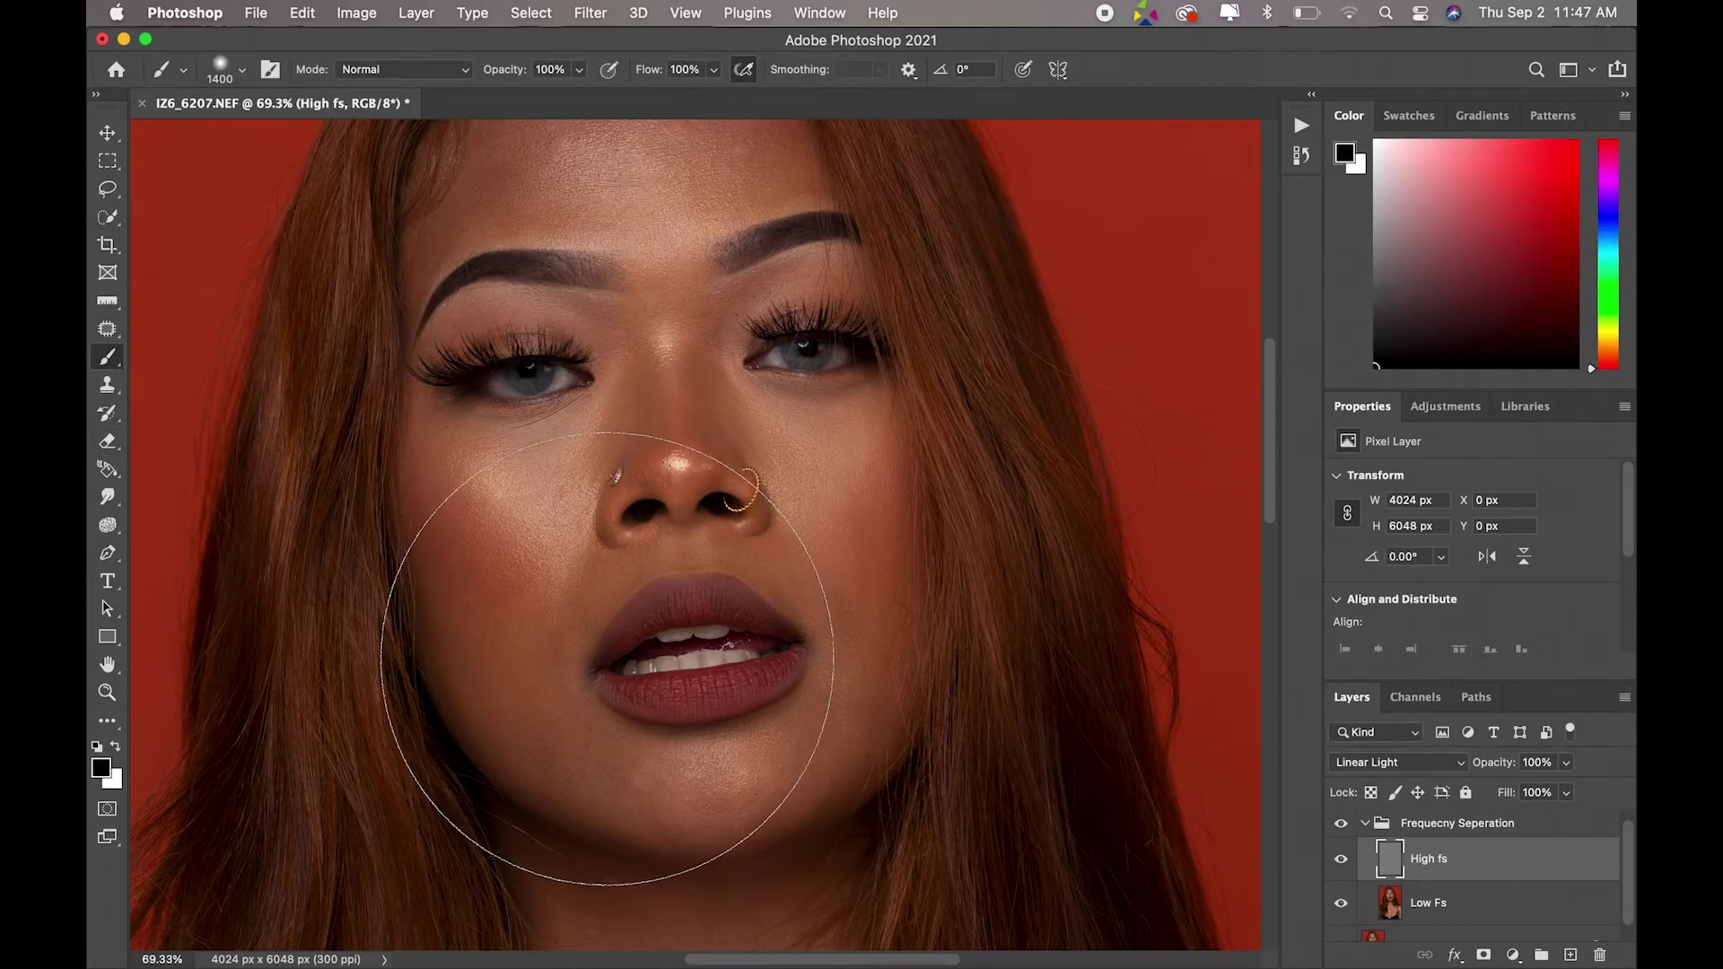
{"action": "key", "text": "bracketleft"}
{"action": "key", "text": "bracketleft"}
{"action": "key", "text": "bracketleft"}
{"action": "key", "text": "bracketleft"}
{"action": "key", "text": "bracketleft"}
{"action": "key", "text": "bracketleft"}
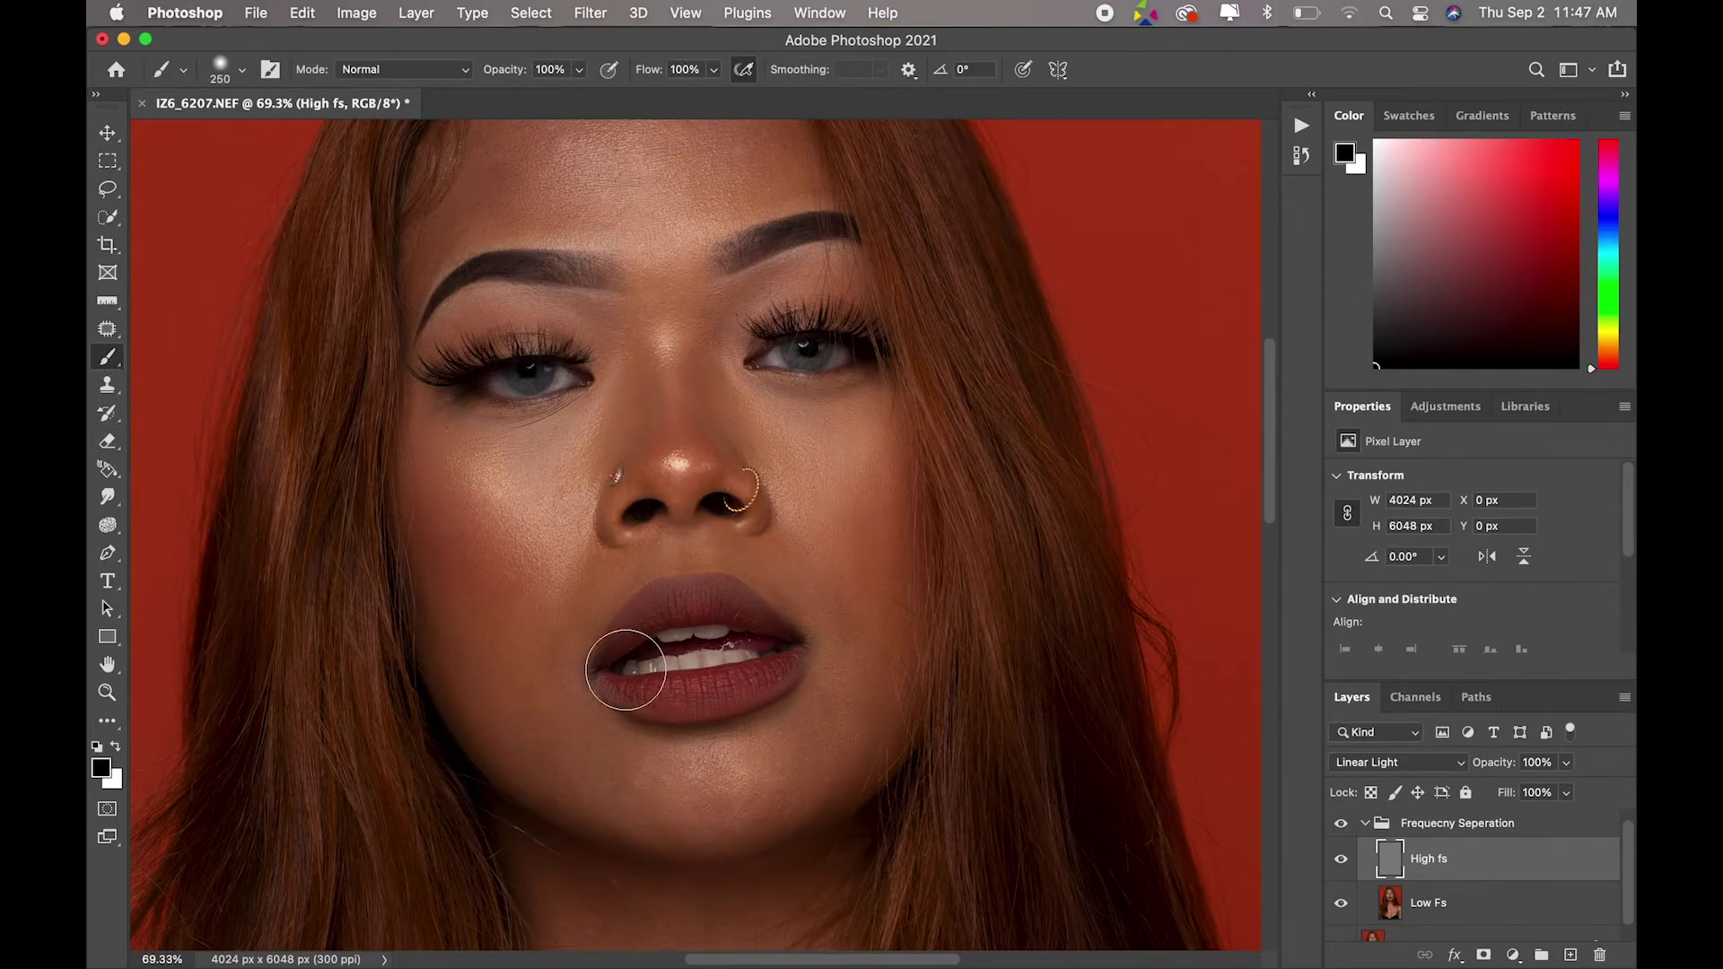
{"action": "key", "text": "bracketleft"}
{"action": "key", "text": "bracketleft"}
{"action": "key", "text": "bracketleft"}
{"action": "key", "text": "bracketleft"}
{"action": "key", "text": "bracketleft"}
{"action": "key", "text": "bracketleft"}
Step: Make Low Fs the active layer and choose the Mixer Brush Tool at 20% flow
{"action": "left_click", "coordinate": [1431, 901]}
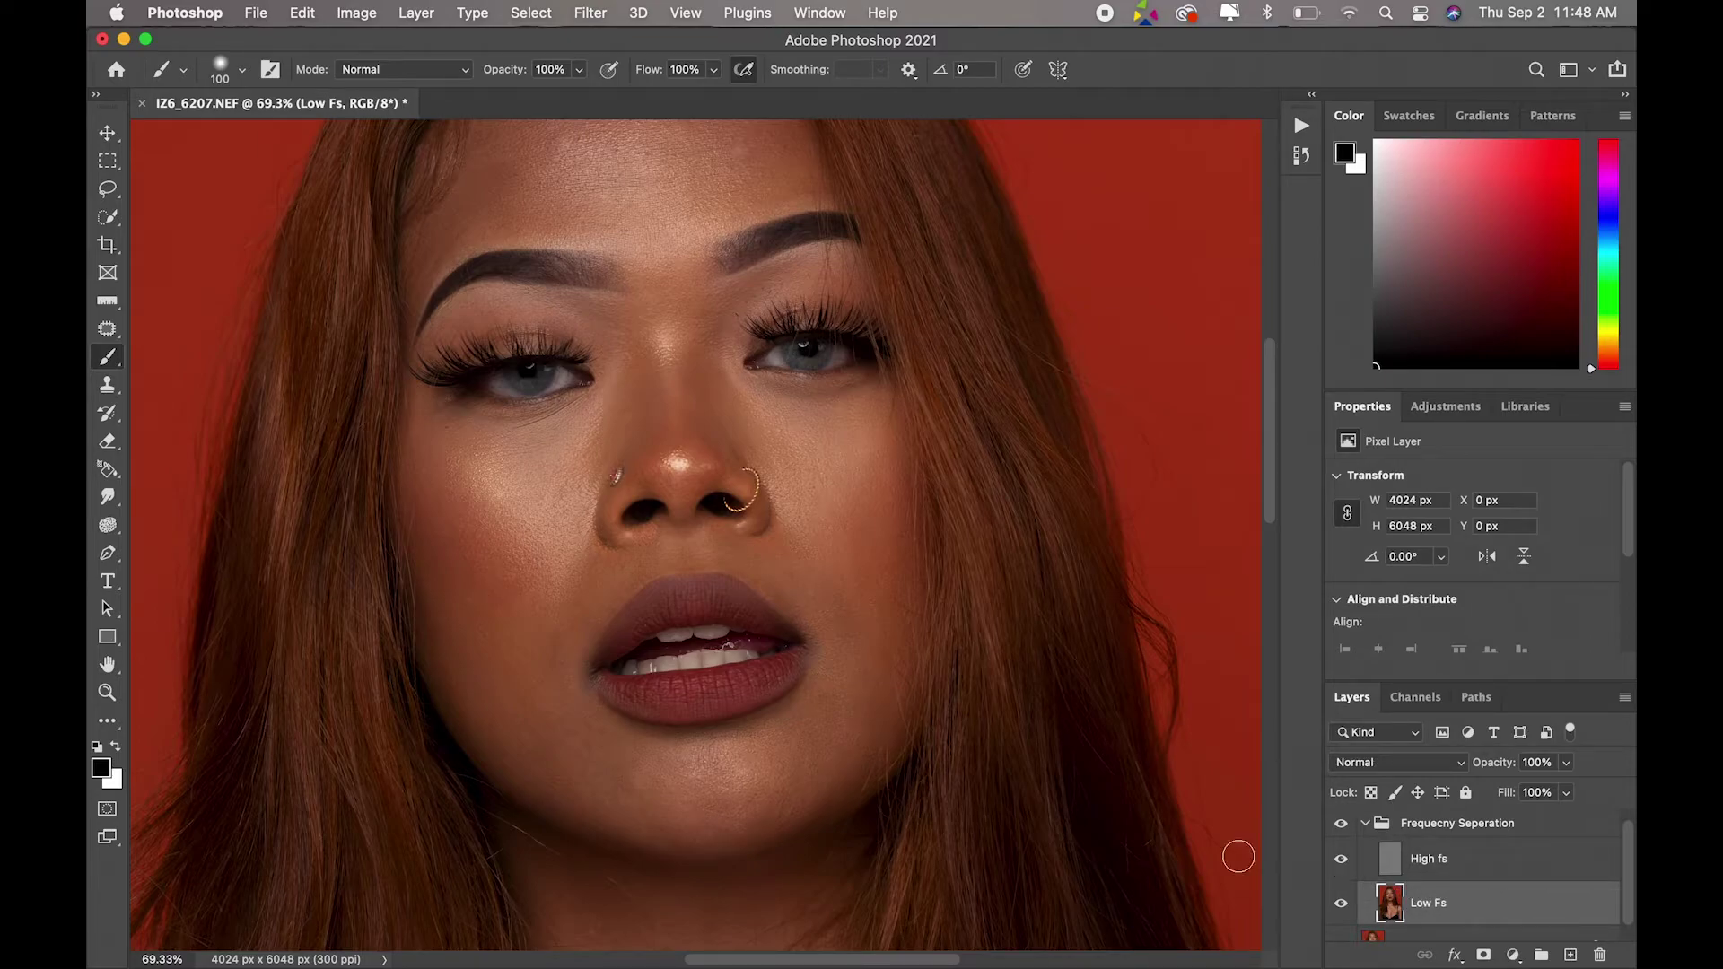
{"action": "right_click", "coordinate": [111, 359]}
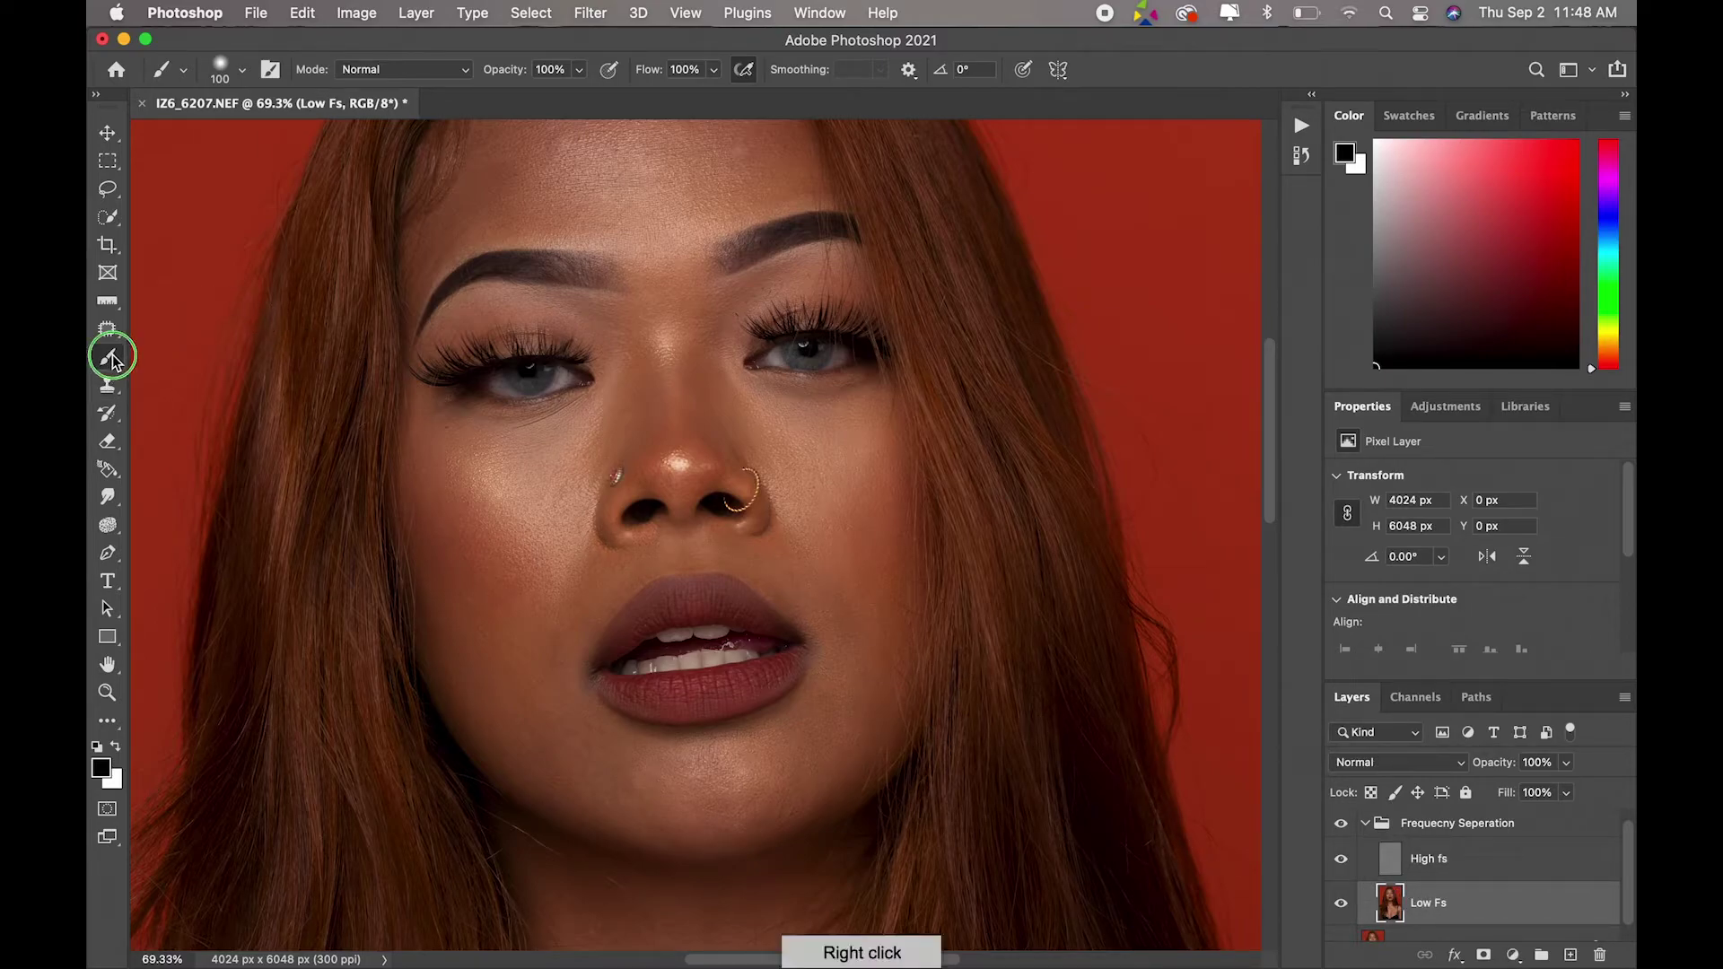
{"action": "left_click", "coordinate": [170, 410]}
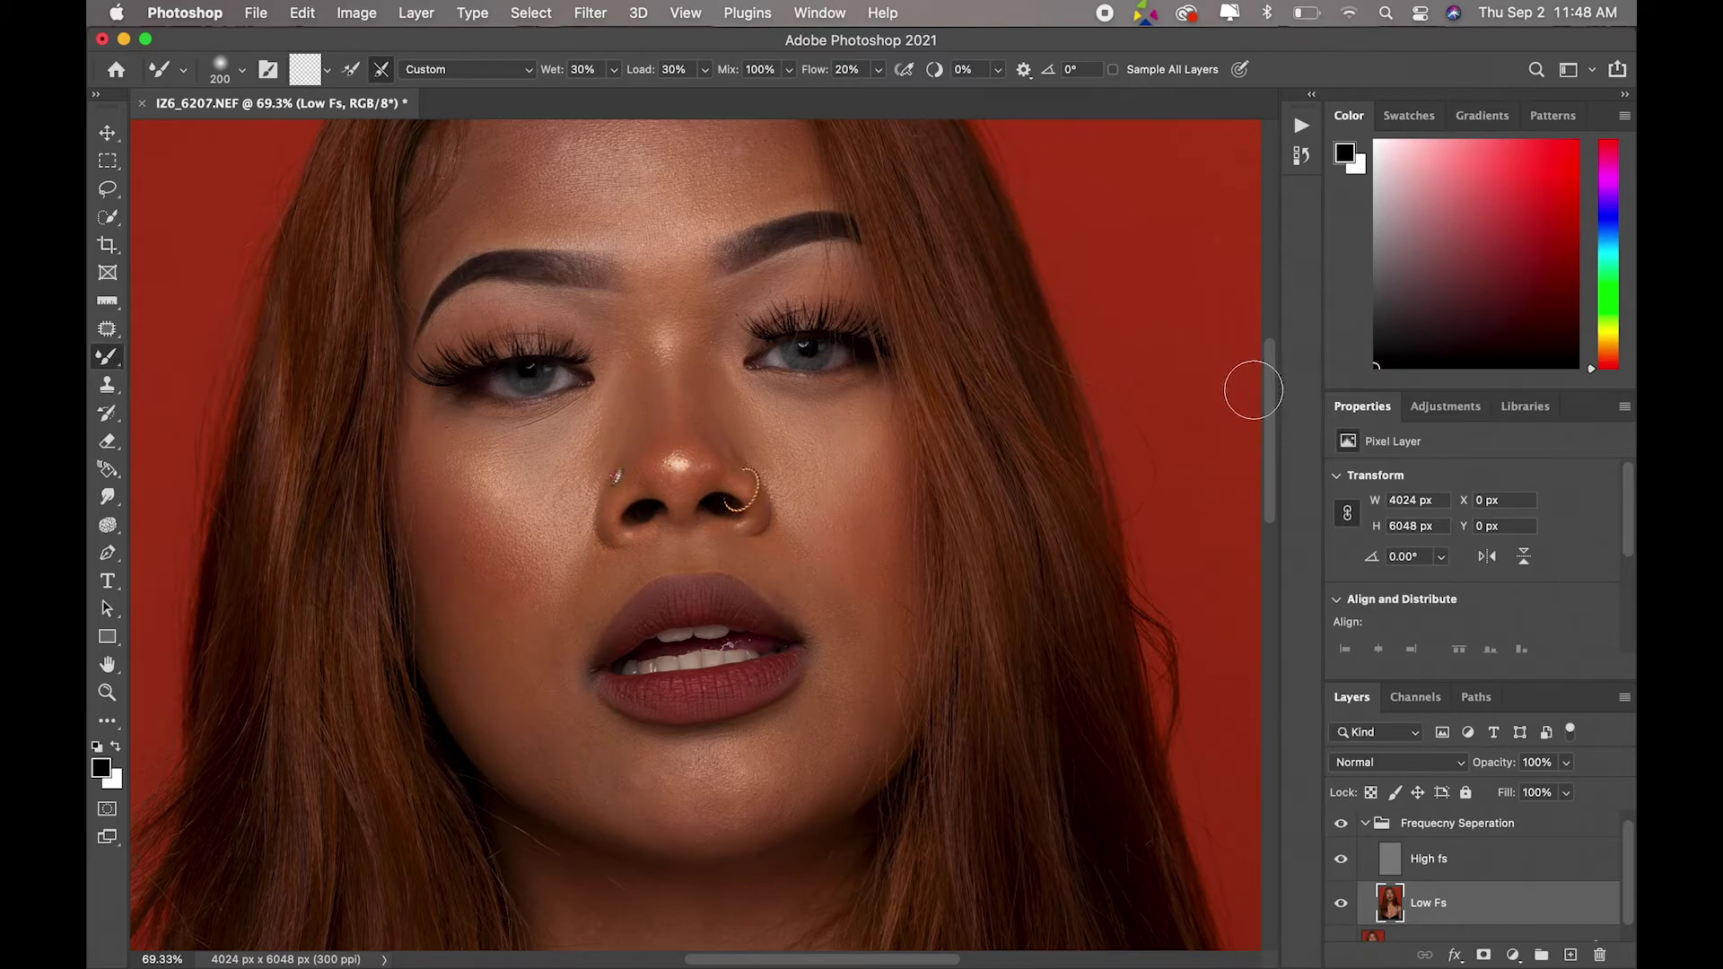
{"action": "left_click_drag", "start_coordinate": [1271, 385], "coordinate": [1273, 363]}
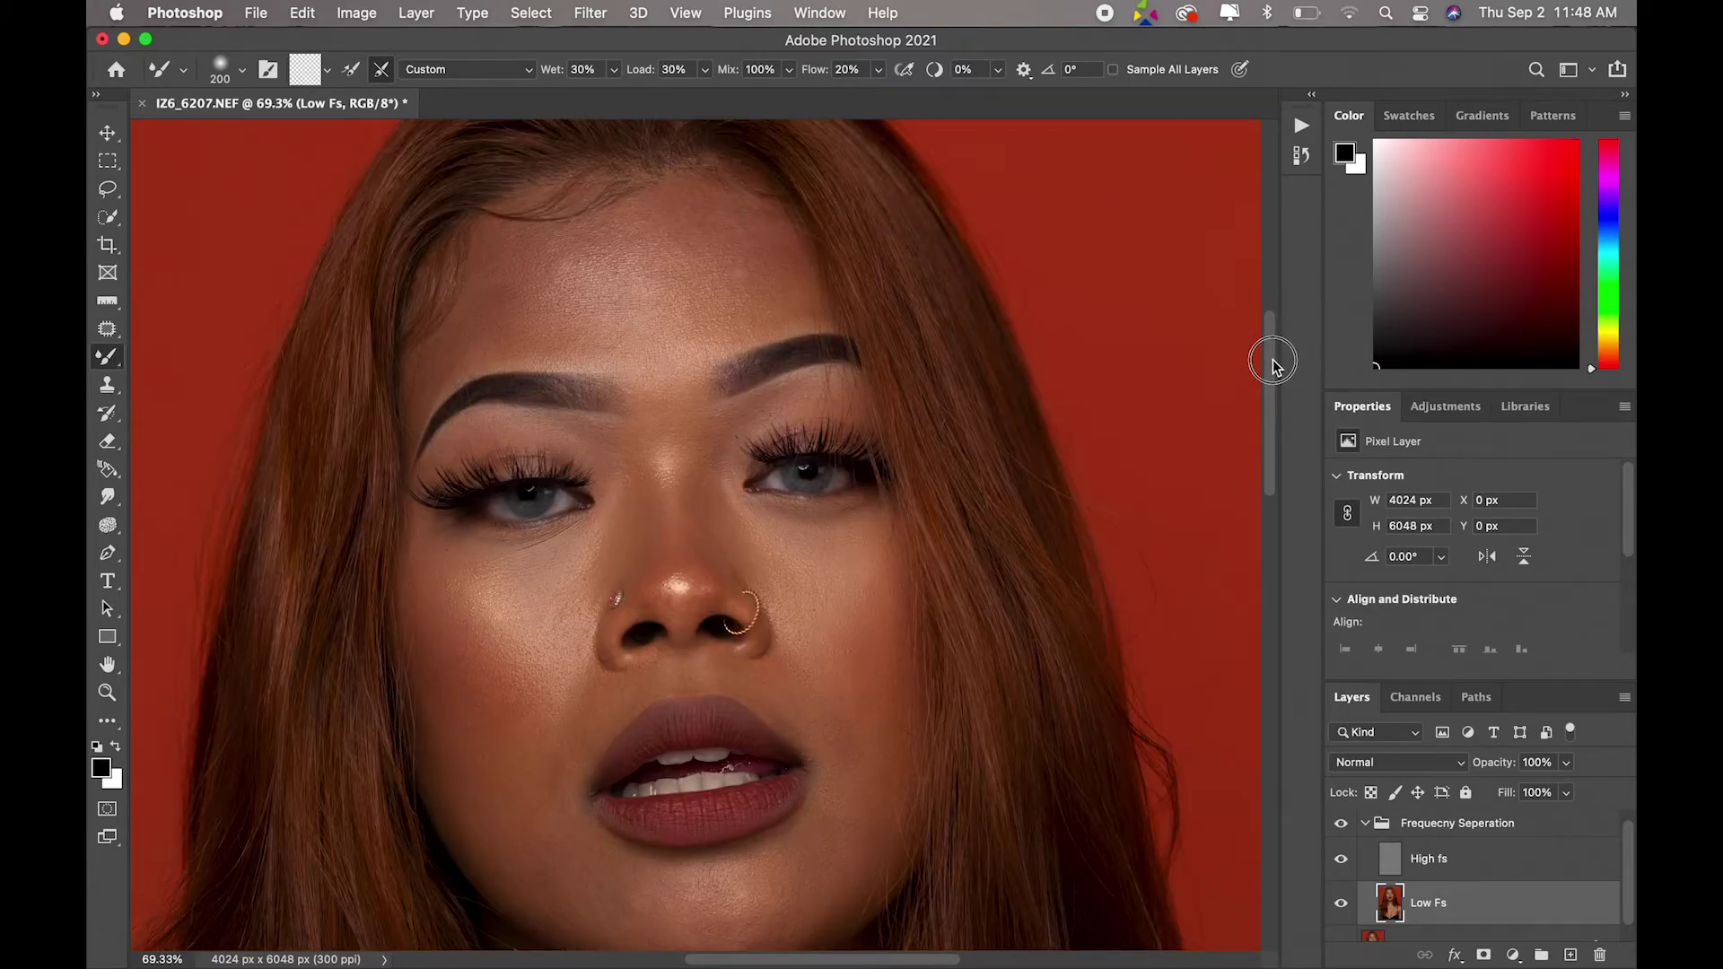
{"action": "scroll", "coordinate": [969, 223], "scroll_direction": "up", "scroll_amount": 1}
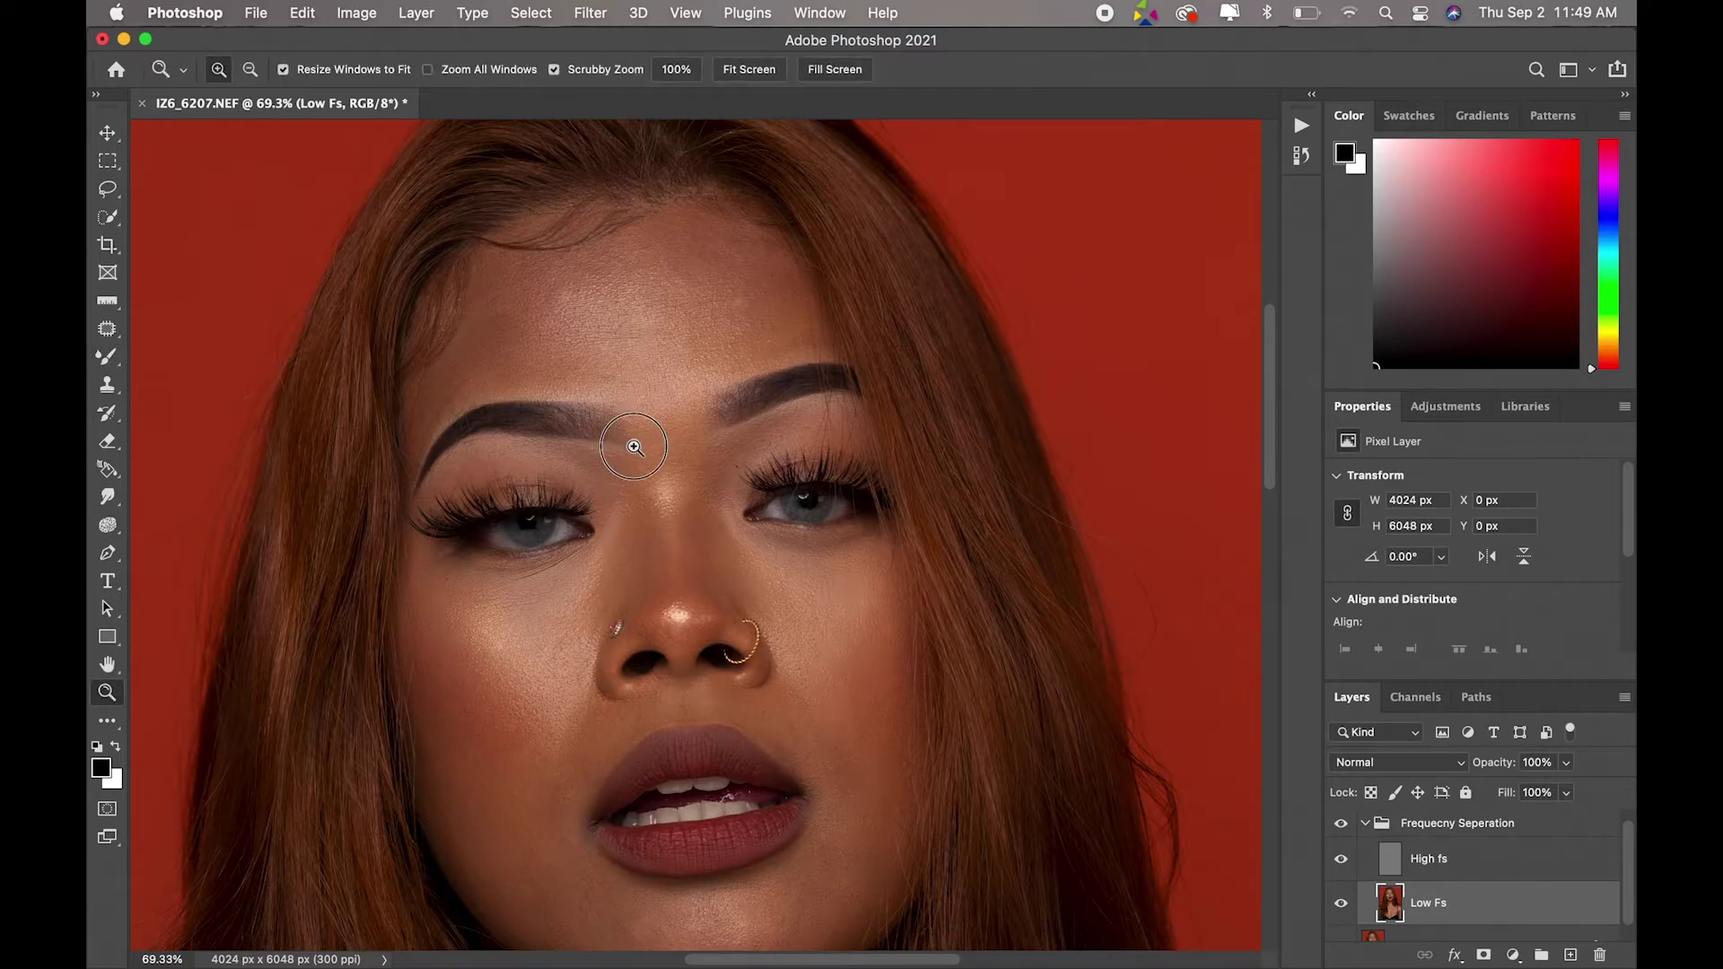
Step: Zoom out, return to the Mixer Brush and blend the uneven skin tones across the forehead
{"action": "scroll", "coordinate": [603, 449], "scroll_direction": "down", "scroll_amount": 2}
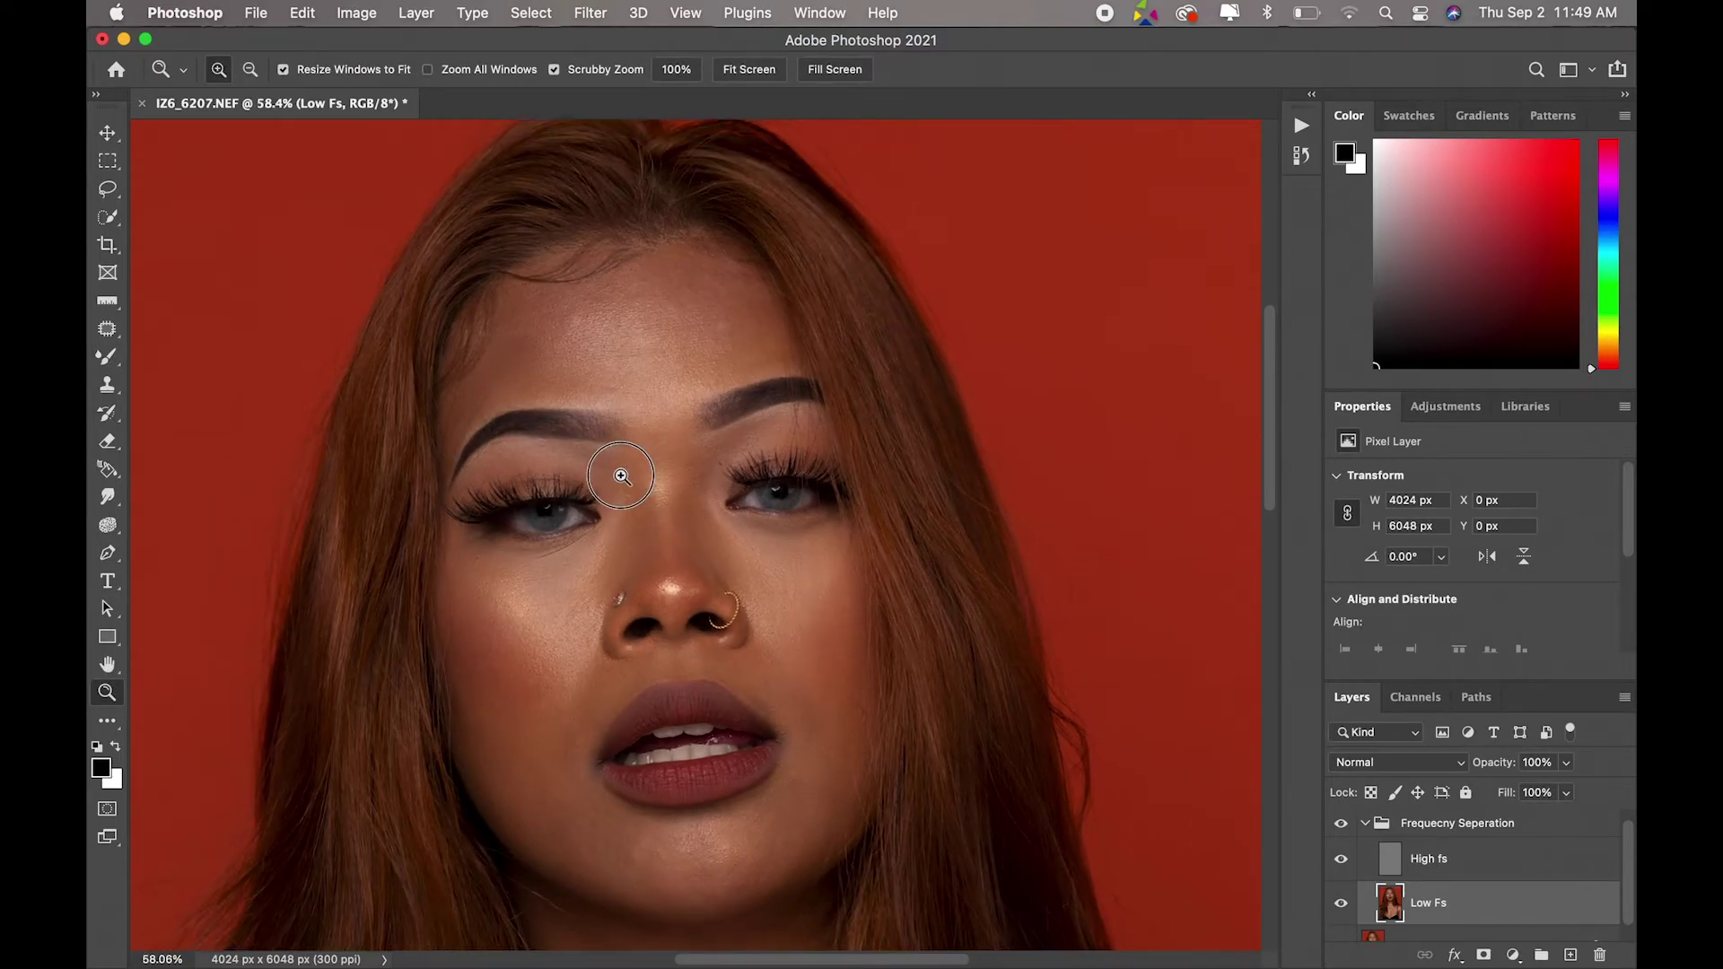
{"action": "left_click_drag", "start_coordinate": [617, 470], "coordinate": [610, 481]}
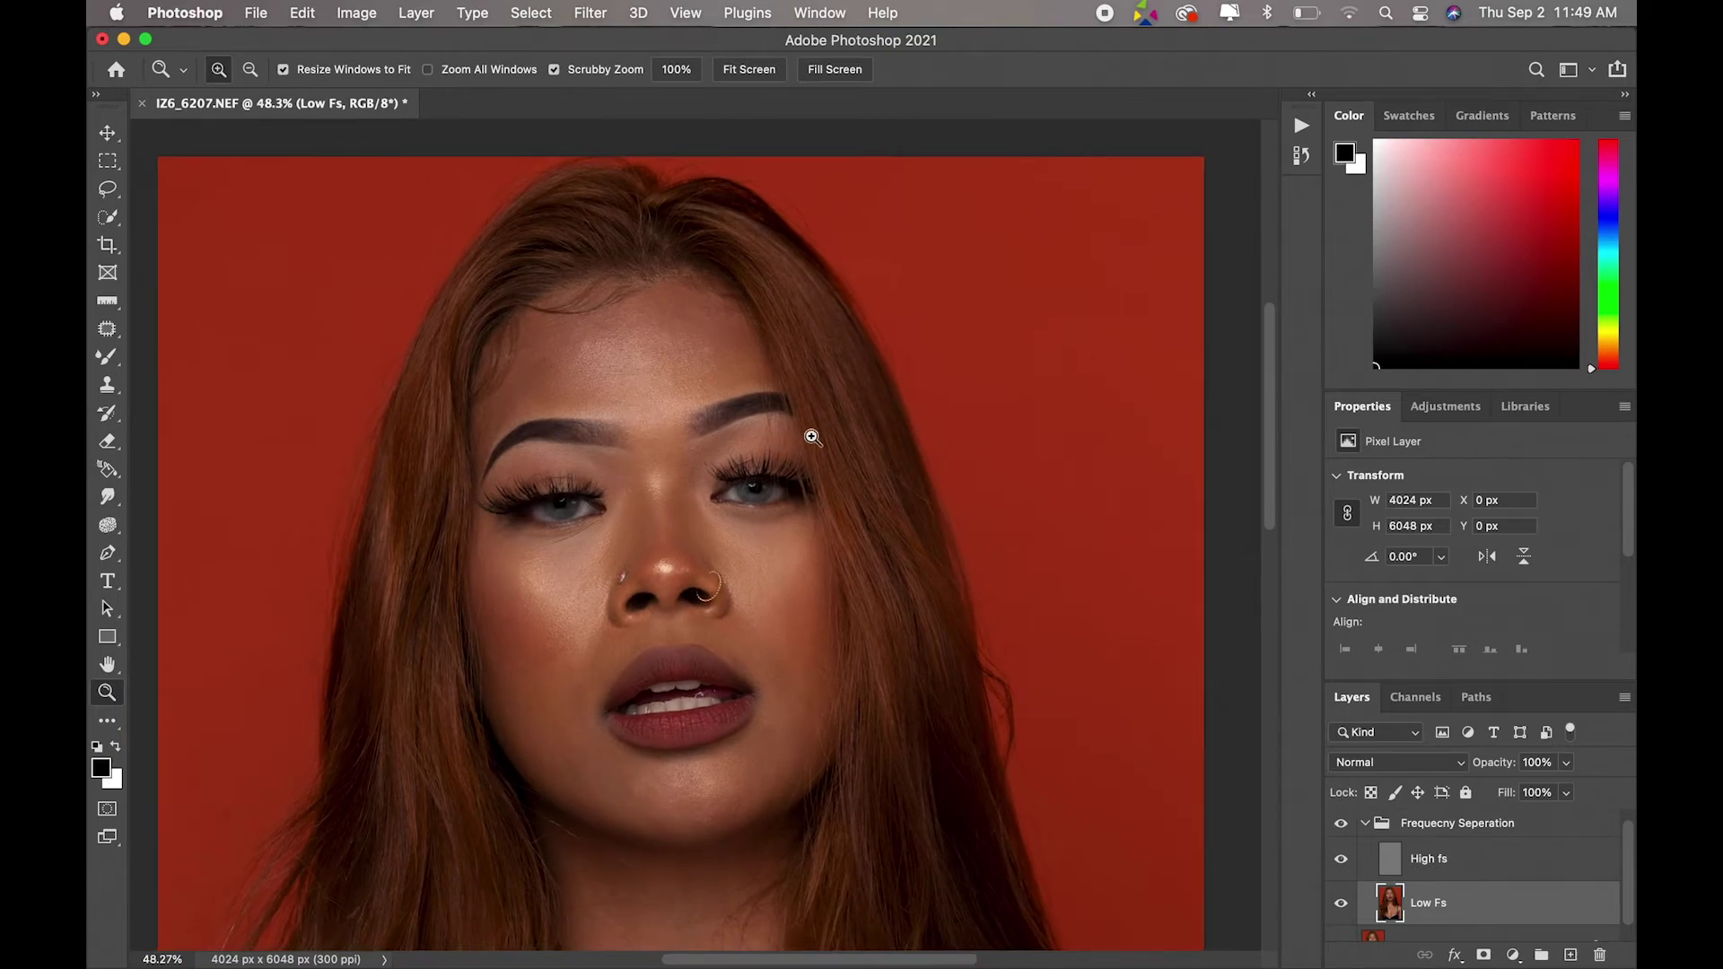
{"action": "mouse_move", "coordinate": [1269, 377]}
{"action": "left_mouse_down"}
{"action": "mouse_move", "coordinate": [1268, 359]}
{"action": "mouse_move", "coordinate": [1261, 404]}
{"action": "mouse_move", "coordinate": [1037, 405]}
{"action": "left_mouse_up"}
{"action": "left_click", "coordinate": [108, 358]}
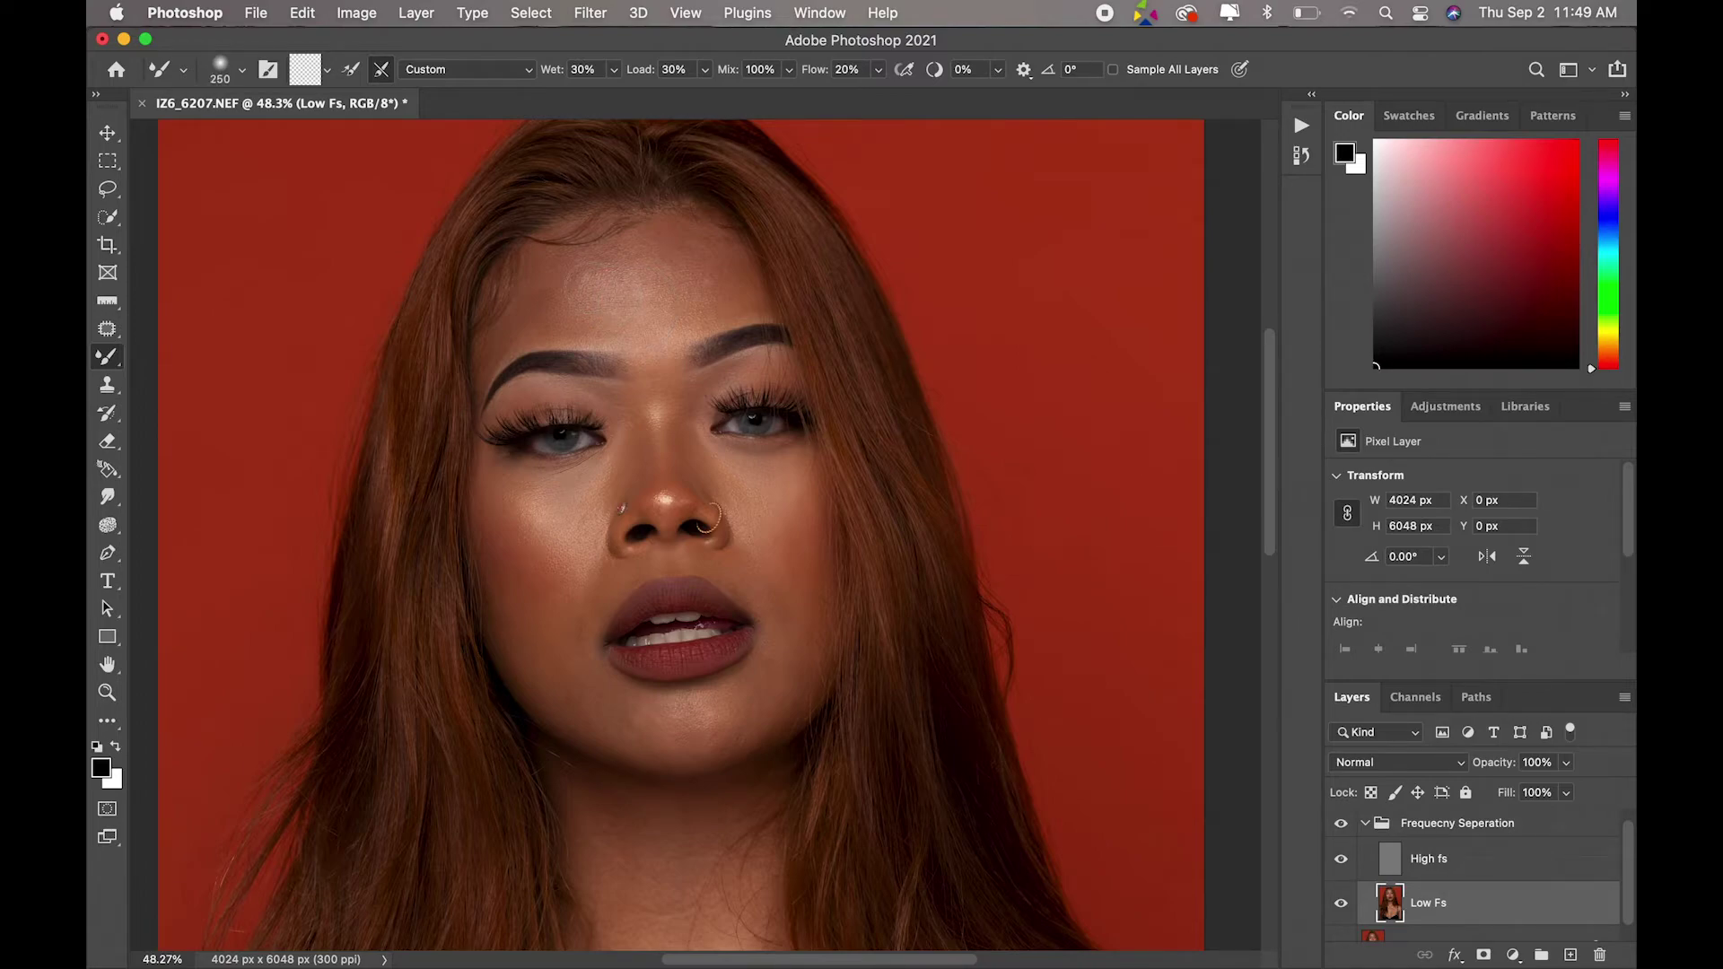
{"action": "mouse_move", "coordinate": [590, 260]}
{"action": "left_mouse_down"}
{"action": "mouse_move", "coordinate": [557, 285]}
{"action": "mouse_move", "coordinate": [539, 261]}
{"action": "mouse_move", "coordinate": [566, 285]}
{"action": "mouse_move", "coordinate": [569, 271]}
{"action": "left_mouse_up"}
{"action": "mouse_move", "coordinate": [659, 296]}
{"action": "left_mouse_down"}
{"action": "mouse_move", "coordinate": [648, 315]}
{"action": "mouse_move", "coordinate": [672, 315]}
{"action": "left_mouse_up"}
{"action": "mouse_move", "coordinate": [672, 315]}
{"action": "left_mouse_down"}
{"action": "mouse_move", "coordinate": [588, 322]}
{"action": "mouse_move", "coordinate": [671, 304]}
{"action": "left_mouse_up"}
{"action": "mouse_move", "coordinate": [671, 304]}
{"action": "left_mouse_down"}
{"action": "mouse_move", "coordinate": [709, 328]}
{"action": "mouse_move", "coordinate": [587, 323]}
{"action": "left_mouse_up"}
{"action": "mouse_move", "coordinate": [671, 235]}
{"action": "left_mouse_down"}
{"action": "mouse_move", "coordinate": [665, 250]}
{"action": "mouse_move", "coordinate": [719, 254]}
{"action": "mouse_move", "coordinate": [751, 281]}
{"action": "mouse_move", "coordinate": [684, 239]}
{"action": "mouse_move", "coordinate": [604, 238]}
{"action": "mouse_move", "coordinate": [527, 281]}
{"action": "mouse_move", "coordinate": [511, 329]}
{"action": "left_mouse_up"}
Step: With a smaller brush, blend up to the hairline and above the brow, then toggle retouching visibility to compare
{"action": "key", "text": "bracketleft"}
{"action": "key", "text": "bracketleft"}
Step: Blend skin near the brows, under the left-hand eye and beside the mouth at 30% wet, 30% load, 100% mix
{"action": "key", "text": "bracketleft"}
{"action": "key", "text": "bracketleft"}
{"action": "key", "text": "bracketleft"}
{"action": "mouse_move", "coordinate": [517, 339]}
{"action": "left_mouse_down"}
{"action": "mouse_move", "coordinate": [543, 265]}
{"action": "mouse_move", "coordinate": [678, 232]}
{"action": "mouse_move", "coordinate": [724, 234]}
{"action": "mouse_move", "coordinate": [773, 291]}
{"action": "mouse_move", "coordinate": [745, 274]}
{"action": "mouse_move", "coordinate": [744, 307]}
{"action": "mouse_move", "coordinate": [715, 321]}
{"action": "mouse_move", "coordinate": [702, 238]}
{"action": "left_mouse_up"}
{"action": "mouse_move", "coordinate": [524, 315]}
{"action": "left_mouse_down"}
{"action": "mouse_move", "coordinate": [481, 369]}
{"action": "mouse_move", "coordinate": [538, 315]}
{"action": "left_mouse_up"}
{"action": "left_click", "coordinate": [1344, 827]}
{"action": "left_click", "coordinate": [1344, 827]}
{"action": "left_click", "coordinate": [1343, 829]}
{"action": "left_click", "coordinate": [1342, 830]}
{"action": "left_click", "coordinate": [1341, 830]}
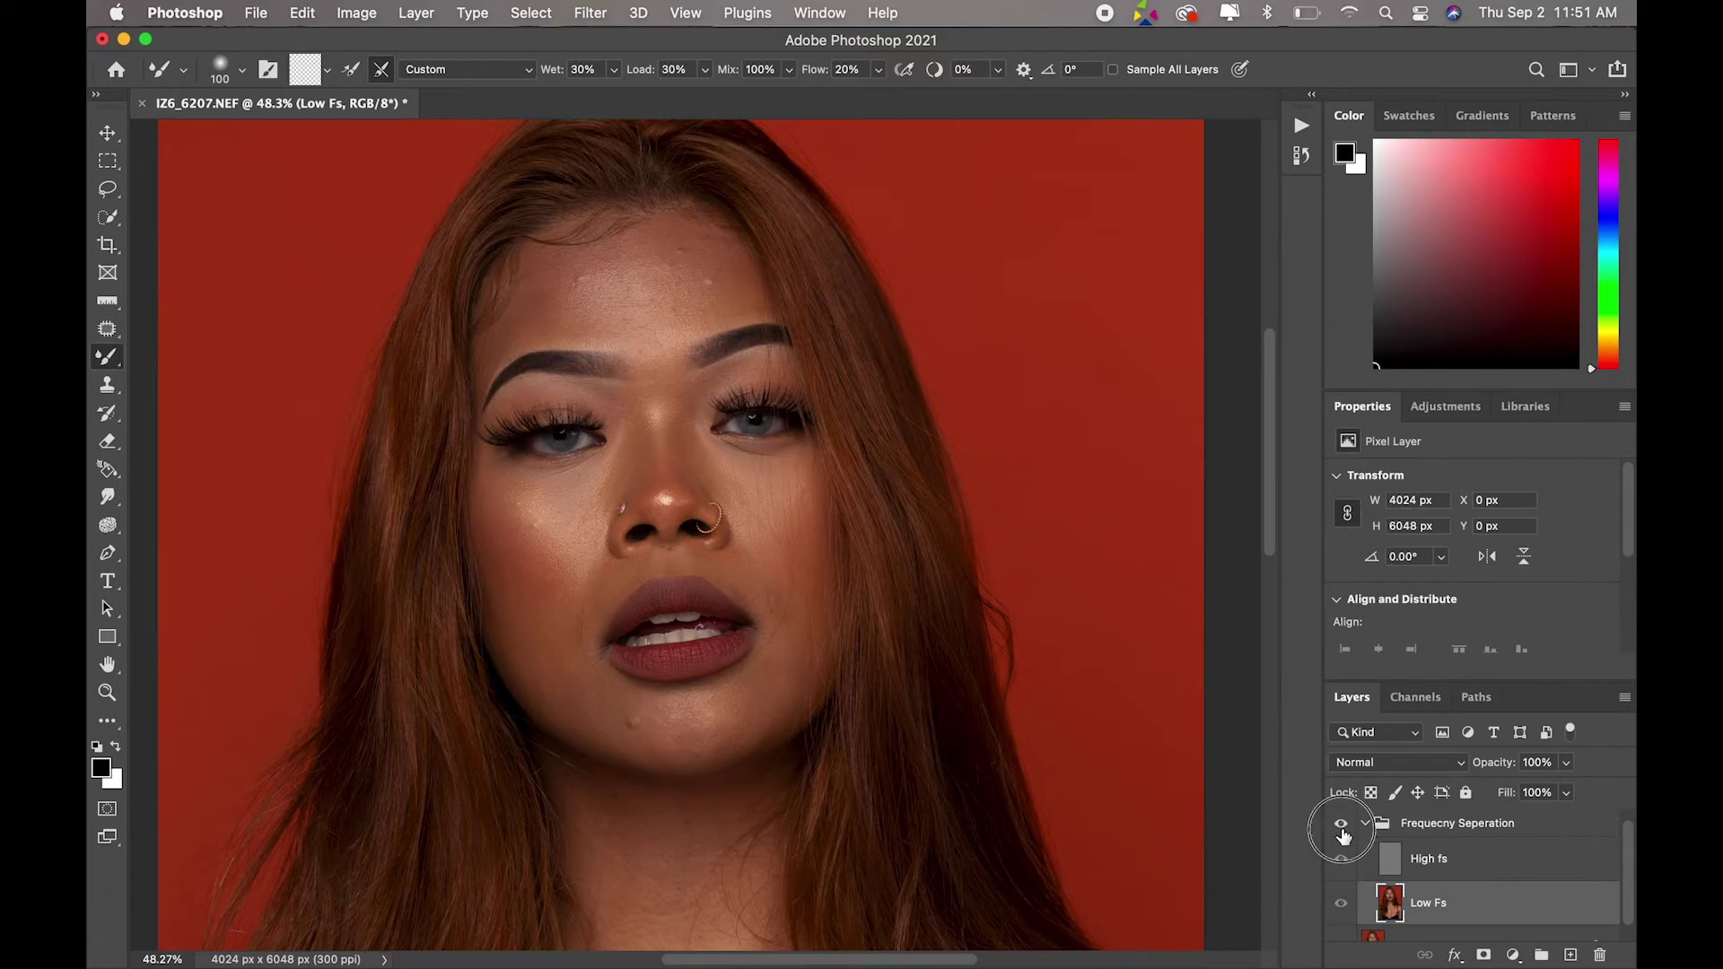
{"action": "left_click", "coordinate": [1346, 907]}
{"action": "left_click", "coordinate": [1342, 906]}
{"action": "left_click_drag", "start_coordinate": [546, 311], "coordinate": [520, 336]}
{"action": "mouse_move", "coordinate": [521, 519]}
{"action": "left_mouse_down"}
{"action": "mouse_move", "coordinate": [604, 490]}
{"action": "mouse_move", "coordinate": [532, 499]}
{"action": "mouse_move", "coordinate": [511, 570]}
{"action": "mouse_move", "coordinate": [531, 582]}
{"action": "mouse_move", "coordinate": [543, 562]}
{"action": "mouse_move", "coordinate": [530, 530]}
{"action": "mouse_move", "coordinate": [550, 577]}
{"action": "mouse_move", "coordinate": [514, 571]}
{"action": "mouse_move", "coordinate": [546, 569]}
{"action": "mouse_move", "coordinate": [523, 574]}
{"action": "mouse_move", "coordinate": [503, 527]}
{"action": "mouse_move", "coordinate": [556, 512]}
{"action": "mouse_move", "coordinate": [547, 476]}
{"action": "mouse_move", "coordinate": [505, 490]}
{"action": "mouse_move", "coordinate": [511, 531]}
{"action": "left_mouse_up"}
{"action": "mouse_move", "coordinate": [573, 639]}
{"action": "left_mouse_down"}
{"action": "mouse_move", "coordinate": [527, 635]}
{"action": "mouse_move", "coordinate": [535, 681]}
{"action": "mouse_move", "coordinate": [516, 644]}
{"action": "mouse_move", "coordinate": [526, 635]}
{"action": "mouse_move", "coordinate": [562, 708]}
{"action": "mouse_move", "coordinate": [577, 628]}
{"action": "mouse_move", "coordinate": [550, 658]}
{"action": "mouse_move", "coordinate": [569, 627]}
{"action": "mouse_move", "coordinate": [572, 650]}
{"action": "mouse_move", "coordinate": [558, 627]}
{"action": "mouse_move", "coordinate": [573, 619]}
{"action": "mouse_move", "coordinate": [569, 666]}
{"action": "mouse_move", "coordinate": [578, 633]}
{"action": "mouse_move", "coordinate": [616, 630]}
{"action": "left_mouse_up"}
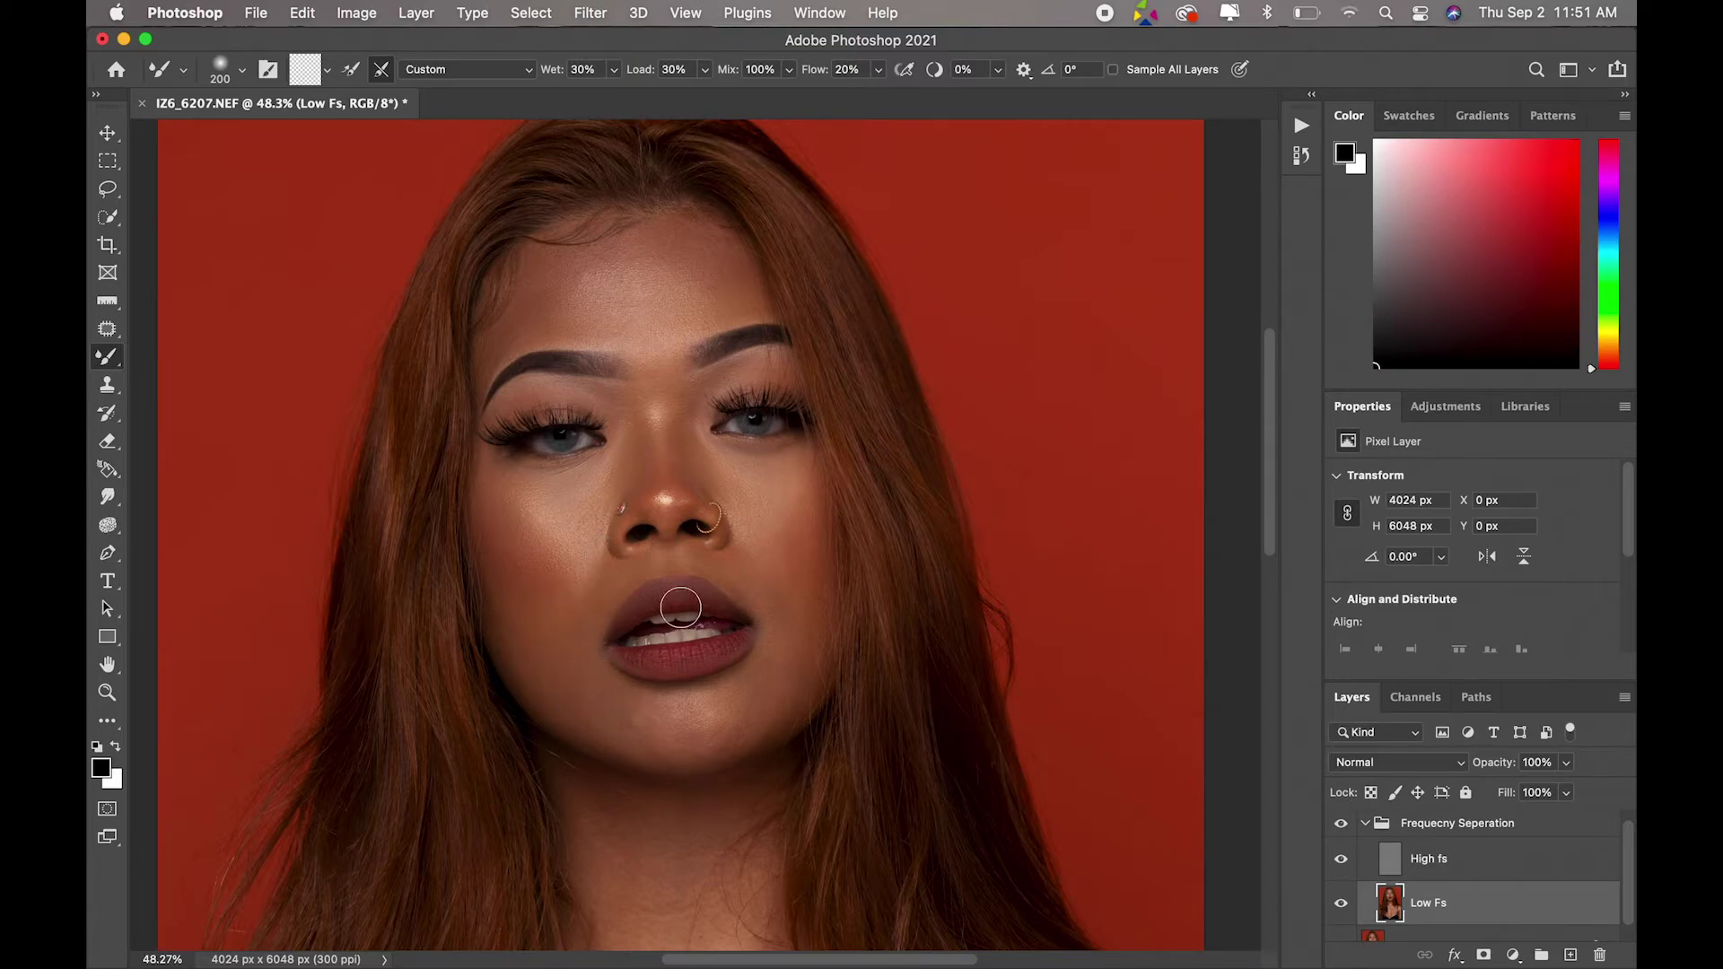
{"action": "key", "text": "bracketleft"}
{"action": "key", "text": "bracketleft"}
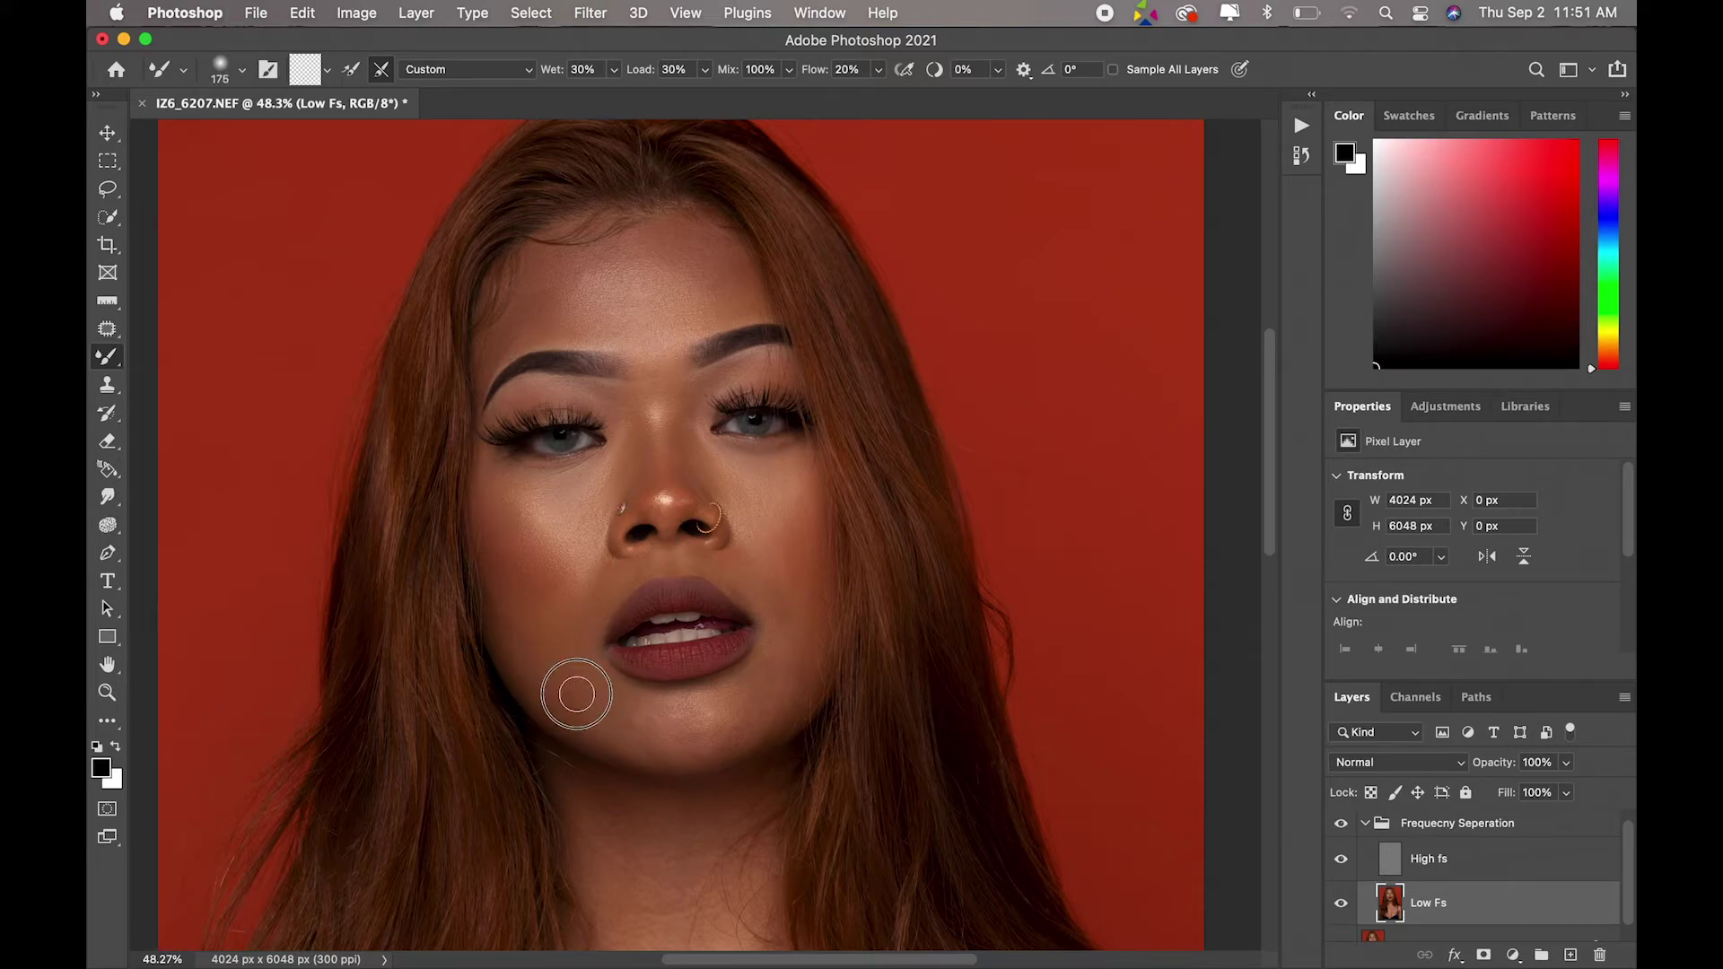
Step: Blend the right-hand cheek beside the lips on Low Fs with Mixer Brush strokes
{"action": "left_click_drag", "start_coordinate": [569, 692], "coordinate": [578, 710]}
{"action": "mouse_move", "coordinate": [774, 521]}
{"action": "left_mouse_down"}
{"action": "mouse_move", "coordinate": [741, 495]}
{"action": "mouse_move", "coordinate": [761, 468]}
{"action": "mouse_move", "coordinate": [754, 539]}
{"action": "mouse_move", "coordinate": [781, 557]}
{"action": "mouse_move", "coordinate": [802, 511]}
{"action": "mouse_move", "coordinate": [797, 584]}
{"action": "mouse_move", "coordinate": [770, 615]}
{"action": "mouse_move", "coordinate": [792, 577]}
{"action": "mouse_move", "coordinate": [787, 605]}
{"action": "mouse_move", "coordinate": [776, 581]}
{"action": "left_mouse_up"}
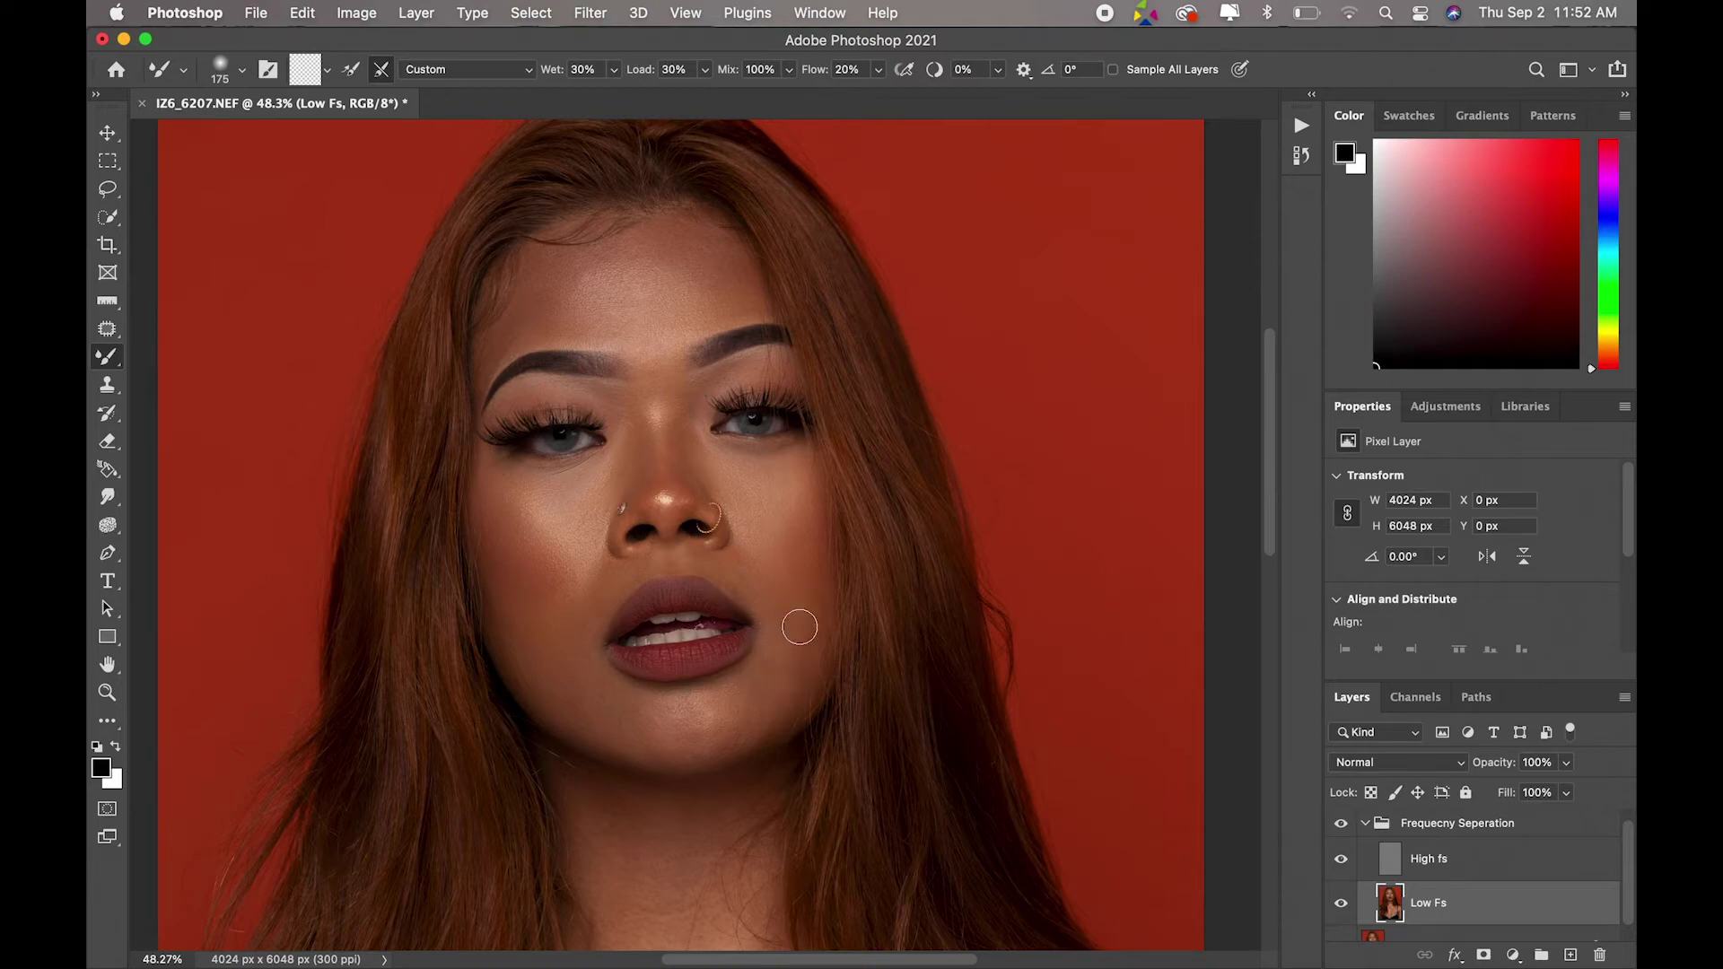
{"action": "left_click_drag", "start_coordinate": [799, 623], "coordinate": [790, 666]}
{"action": "mouse_move", "coordinate": [796, 651]}
{"action": "left_mouse_down"}
{"action": "mouse_move", "coordinate": [769, 711]}
{"action": "mouse_move", "coordinate": [789, 692]}
{"action": "mouse_move", "coordinate": [762, 692]}
{"action": "mouse_move", "coordinate": [781, 662]}
{"action": "mouse_move", "coordinate": [665, 739]}
{"action": "mouse_move", "coordinate": [651, 716]}
{"action": "mouse_move", "coordinate": [754, 700]}
{"action": "mouse_move", "coordinate": [673, 713]}
{"action": "mouse_move", "coordinate": [658, 739]}
{"action": "mouse_move", "coordinate": [709, 709]}
{"action": "left_mouse_up"}
Step: Shrink the Mixer Brush and undo a stray stroke over the upper lip
{"action": "key", "text": "bracketleft"}
{"action": "left_click_drag", "start_coordinate": [682, 559], "coordinate": [623, 578]}
{"action": "key", "text": "super+z"}
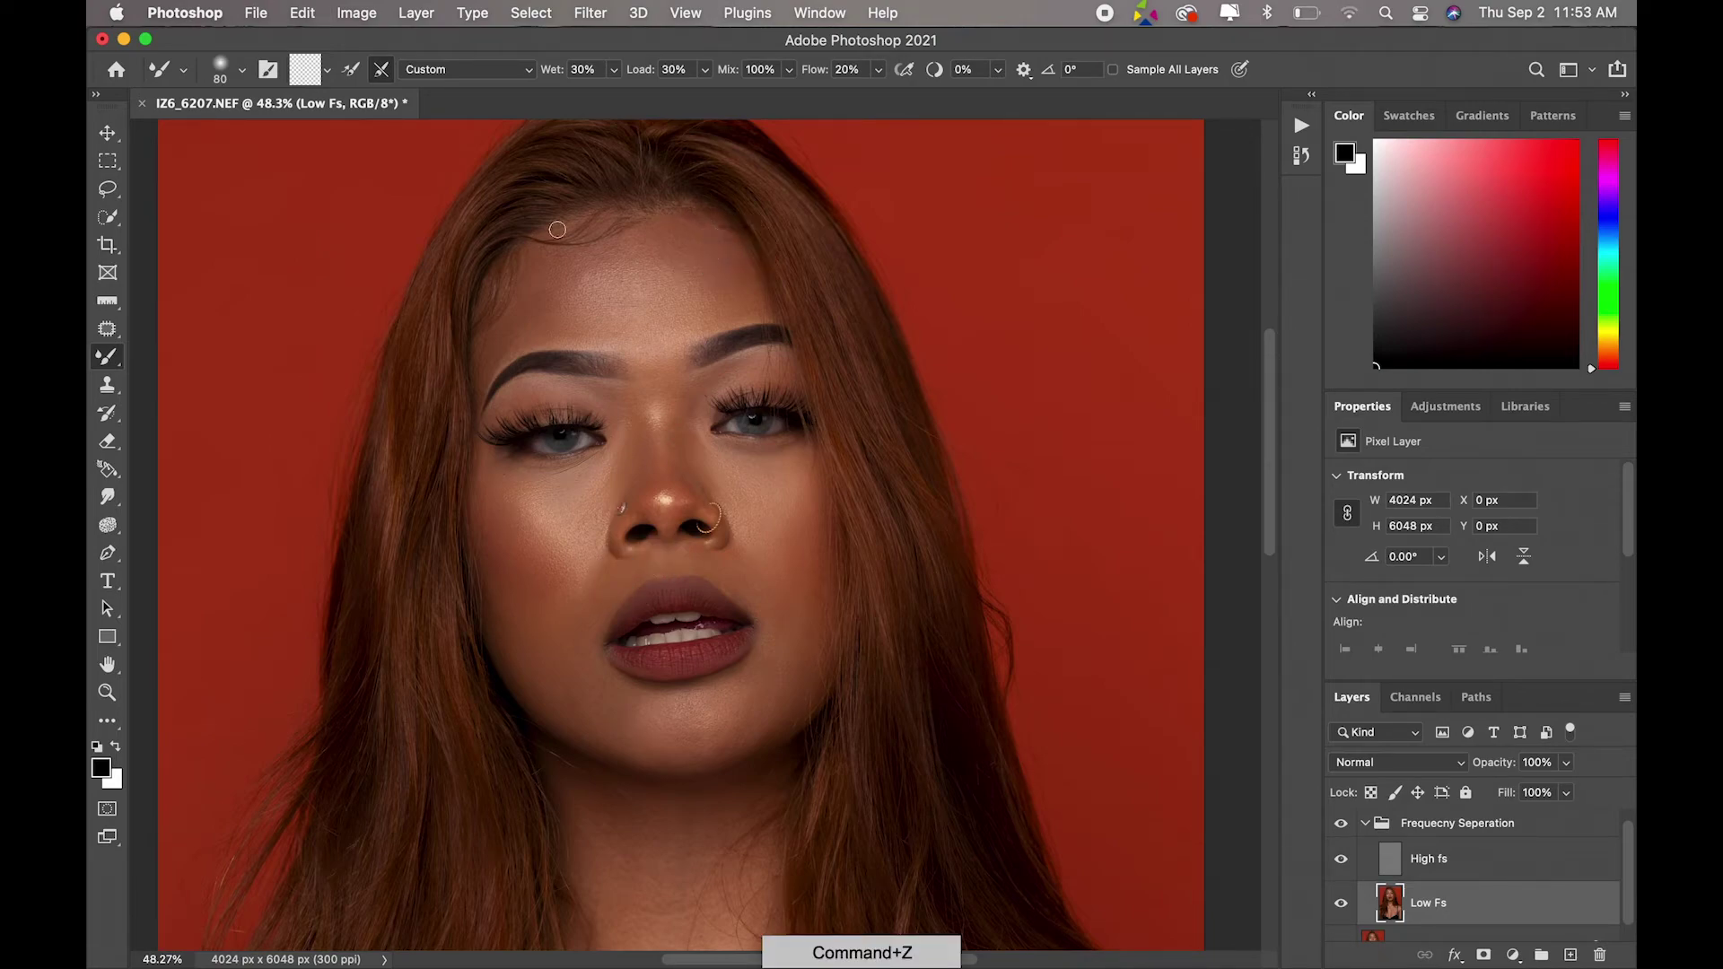
Step: Blend the skin along the left brow, between the brows and around the left eye
{"action": "mouse_move", "coordinate": [571, 353]}
{"action": "left_mouse_down"}
{"action": "mouse_move", "coordinate": [586, 350]}
{"action": "mouse_move", "coordinate": [522, 353]}
{"action": "left_mouse_up"}
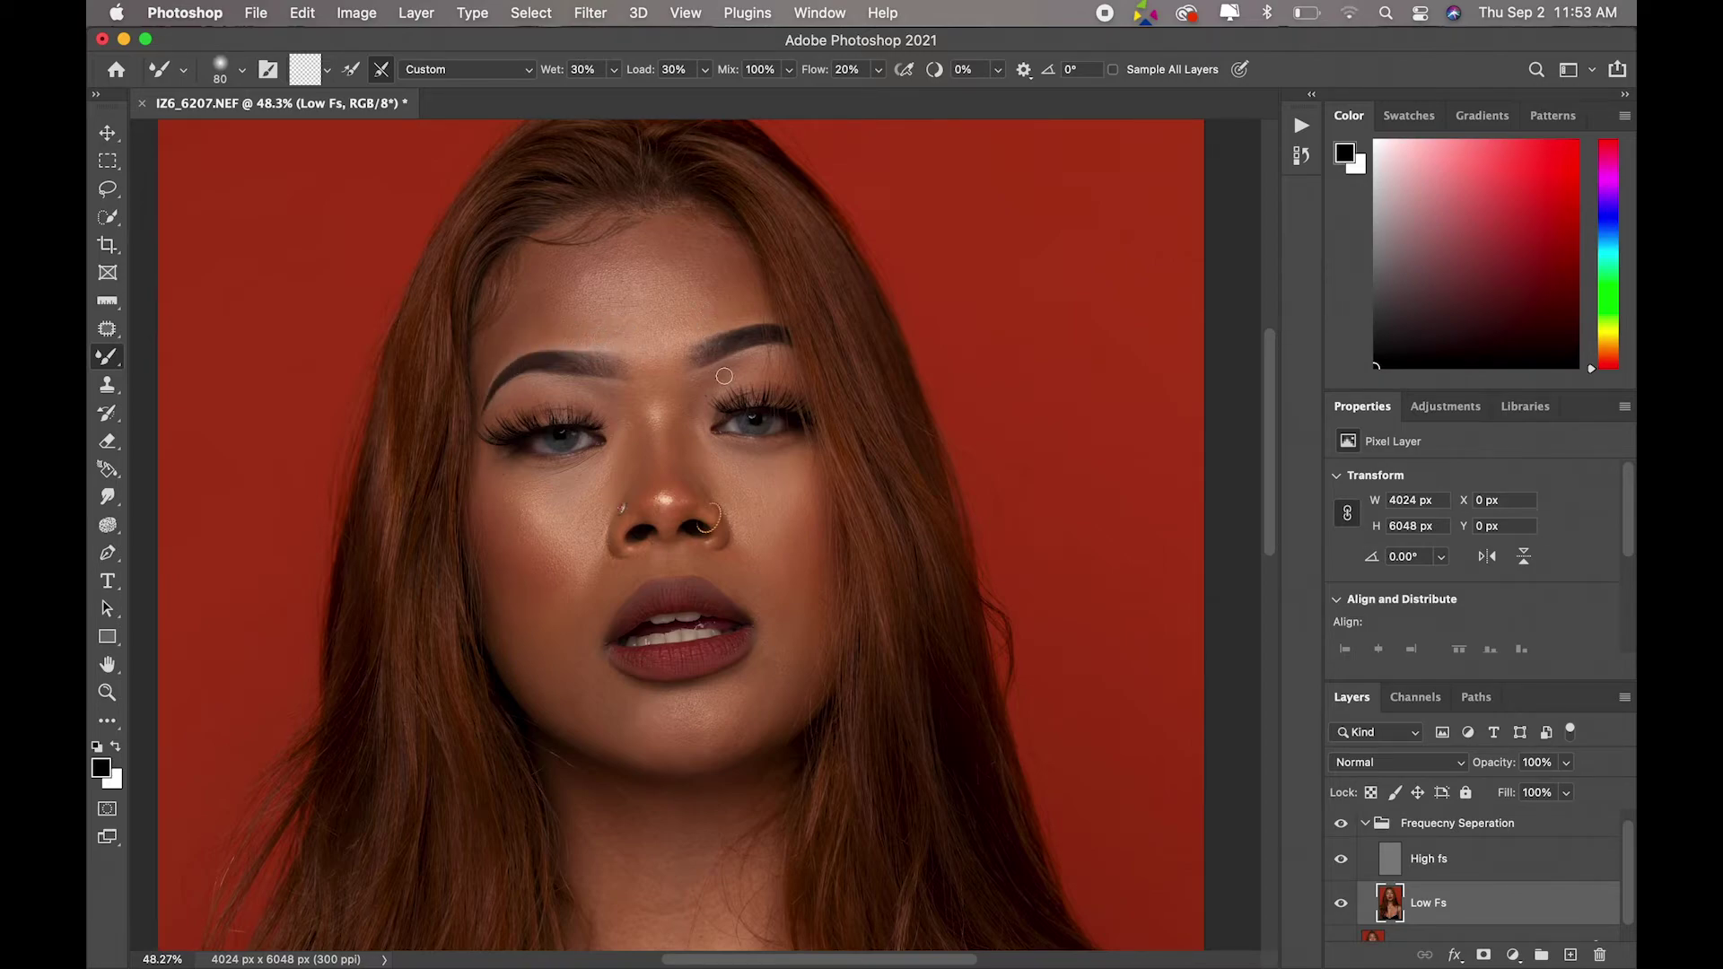
{"action": "mouse_move", "coordinate": [671, 409]}
{"action": "left_mouse_down"}
{"action": "mouse_move", "coordinate": [690, 381]}
{"action": "mouse_move", "coordinate": [593, 397]}
{"action": "left_mouse_up"}
{"action": "left_click_drag", "start_coordinate": [593, 397], "coordinate": [496, 429]}
{"action": "left_click_drag", "start_coordinate": [1269, 530], "coordinate": [1274, 653]}
Step: Enlarge the Mixer Brush and smooth the neck skin above the necklace and beside the pendant
{"action": "key", "text": "bracketright"}
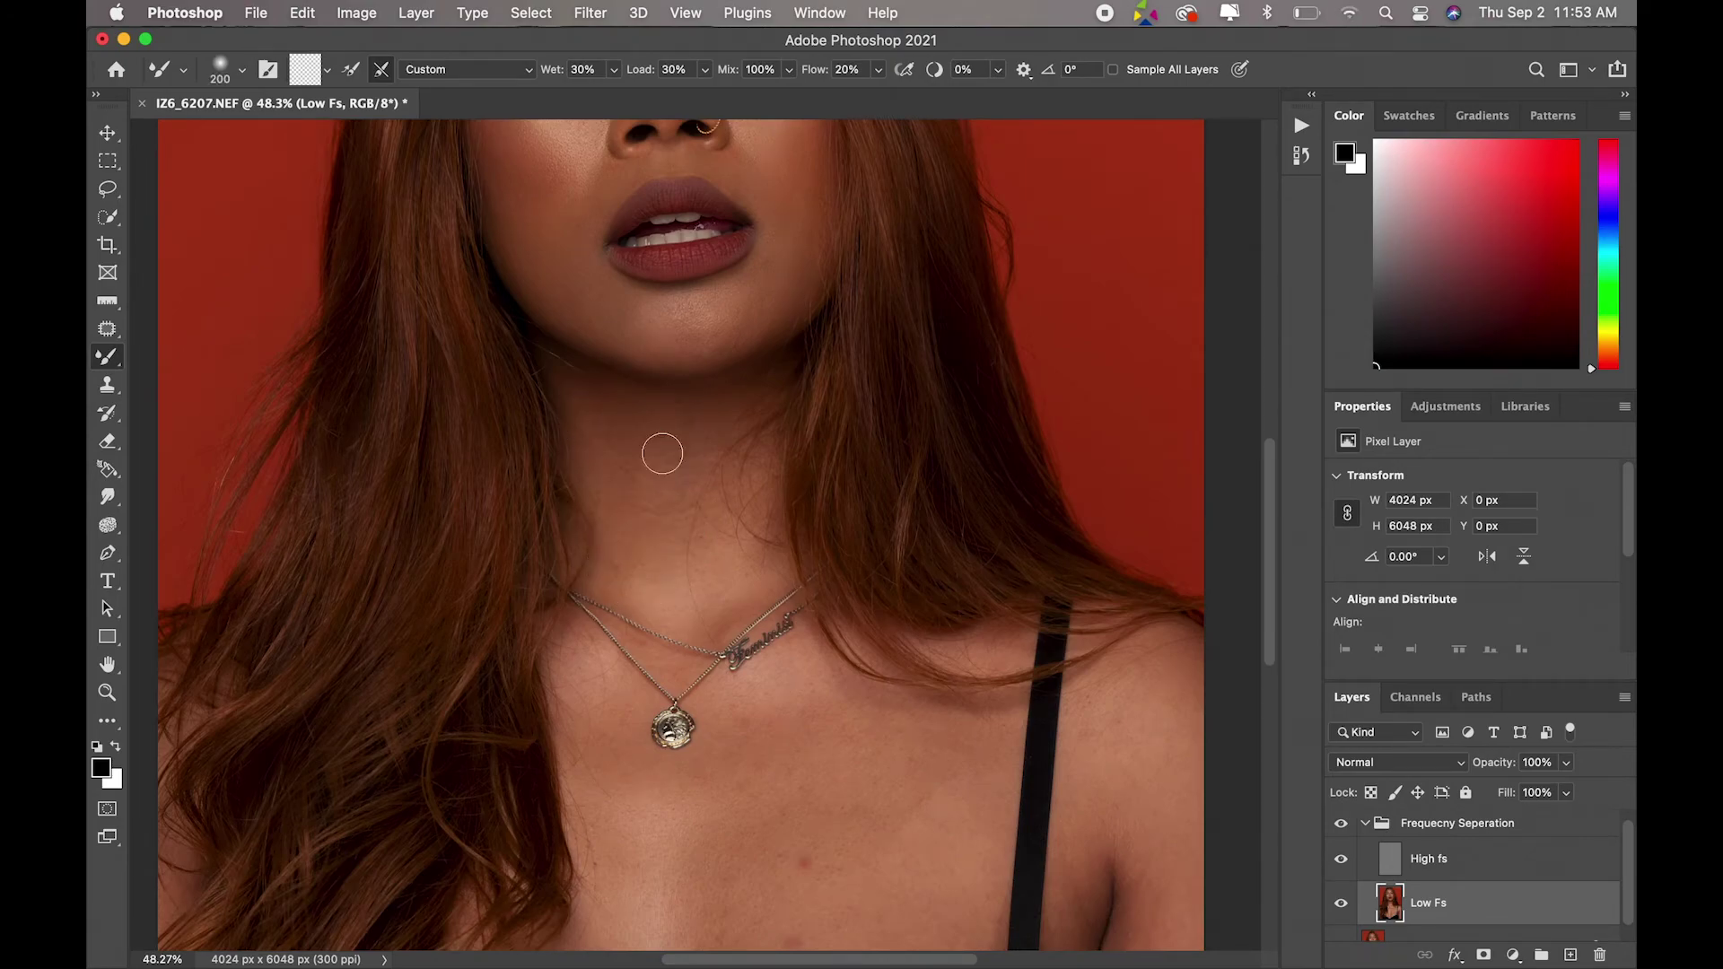
{"action": "left_click_drag", "start_coordinate": [629, 566], "coordinate": [698, 442]}
{"action": "left_click_drag", "start_coordinate": [635, 557], "coordinate": [703, 543]}
{"action": "mouse_move", "coordinate": [614, 768]}
{"action": "left_mouse_down"}
{"action": "mouse_move", "coordinate": [619, 739]}
{"action": "mouse_move", "coordinate": [756, 715]}
{"action": "mouse_move", "coordinate": [749, 745]}
{"action": "left_mouse_up"}
Step: Enlarge the brush to 400 px and smooth the skin down the chest
{"action": "scroll", "coordinate": [1274, 524], "scroll_direction": "up", "scroll_amount": 3}
{"action": "scroll", "coordinate": [1274, 524], "scroll_direction": "up", "scroll_amount": 2}
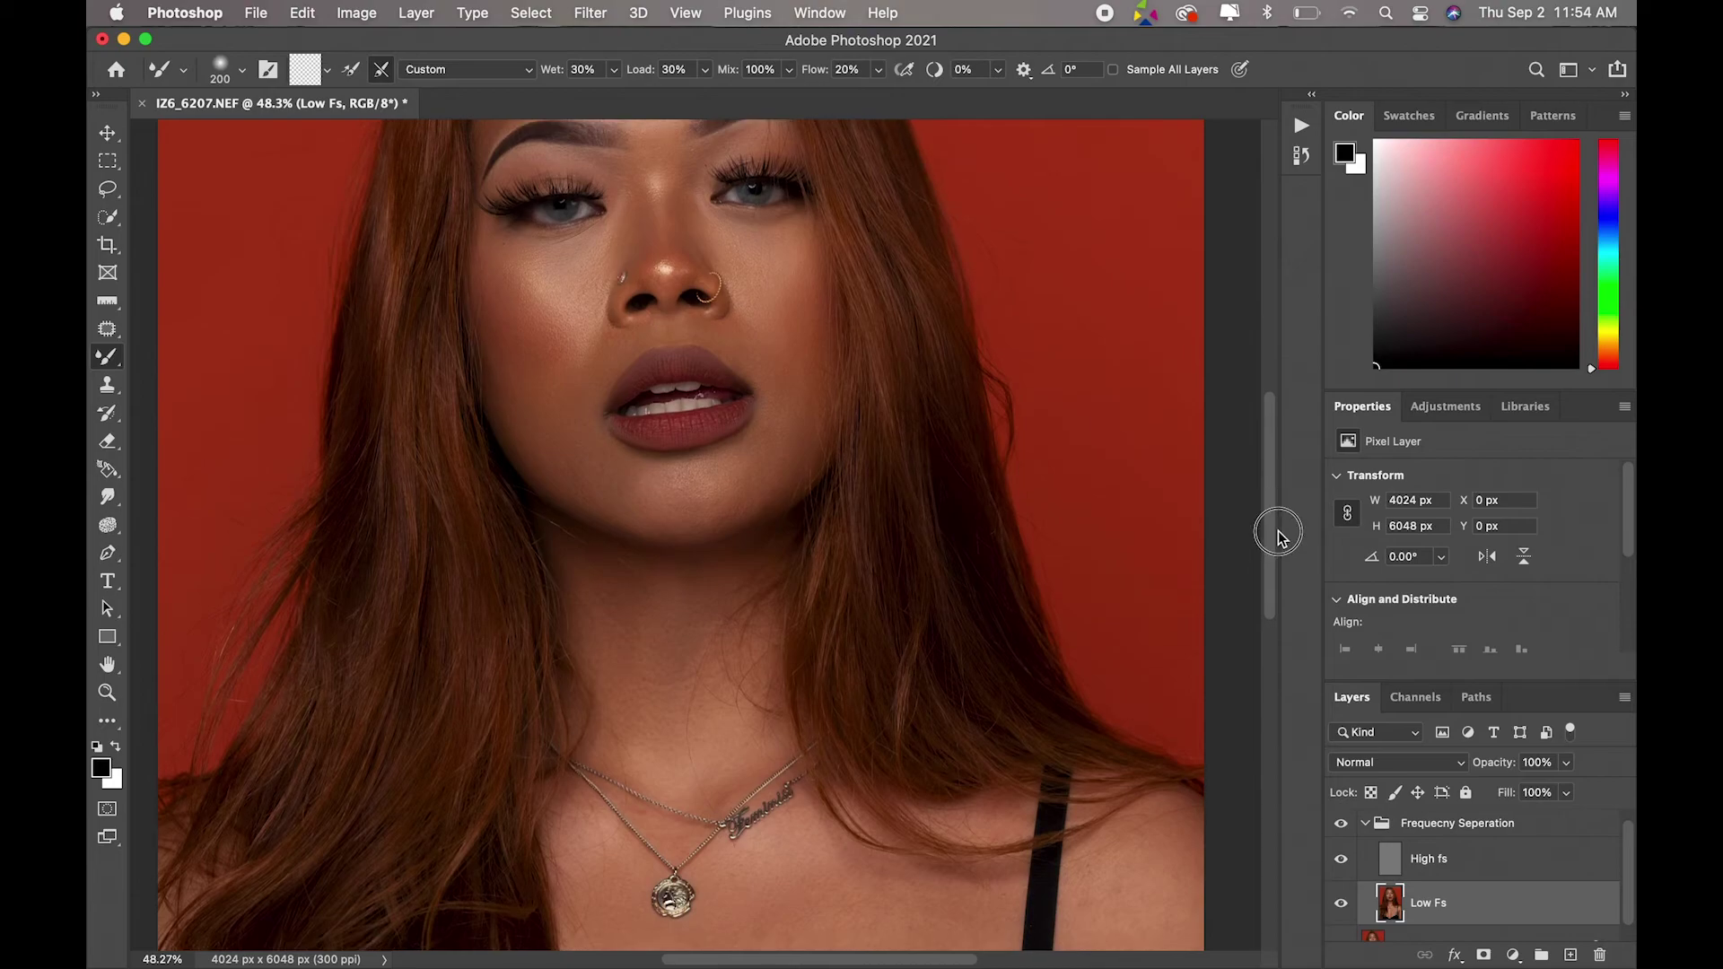
{"action": "scroll", "coordinate": [1276, 529], "scroll_direction": "down", "scroll_amount": 10}
{"action": "key", "text": "bracketright"}
{"action": "key", "text": "bracketright"}
{"action": "mouse_move", "coordinate": [633, 549]}
{"action": "left_mouse_down"}
{"action": "mouse_move", "coordinate": [658, 821]}
{"action": "mouse_move", "coordinate": [722, 568]}
{"action": "mouse_move", "coordinate": [731, 743]}
{"action": "mouse_move", "coordinate": [769, 794]}
{"action": "mouse_move", "coordinate": [765, 731]}
{"action": "mouse_move", "coordinate": [736, 763]}
{"action": "mouse_move", "coordinate": [577, 577]}
{"action": "mouse_move", "coordinate": [596, 635]}
{"action": "mouse_move", "coordinate": [532, 805]}
{"action": "mouse_move", "coordinate": [718, 548]}
{"action": "mouse_move", "coordinate": [788, 556]}
{"action": "mouse_move", "coordinate": [790, 685]}
{"action": "mouse_move", "coordinate": [832, 763]}
{"action": "mouse_move", "coordinate": [807, 808]}
{"action": "mouse_move", "coordinate": [849, 711]}
{"action": "mouse_move", "coordinate": [967, 664]}
{"action": "mouse_move", "coordinate": [927, 513]}
{"action": "mouse_move", "coordinate": [750, 450]}
{"action": "mouse_move", "coordinate": [772, 390]}
{"action": "mouse_move", "coordinate": [898, 439]}
{"action": "mouse_move", "coordinate": [945, 489]}
{"action": "left_mouse_up"}
Step: Shrink the brush and even the skin near the armpit beside the bra strap
{"action": "right_click", "coordinate": [897, 467]}
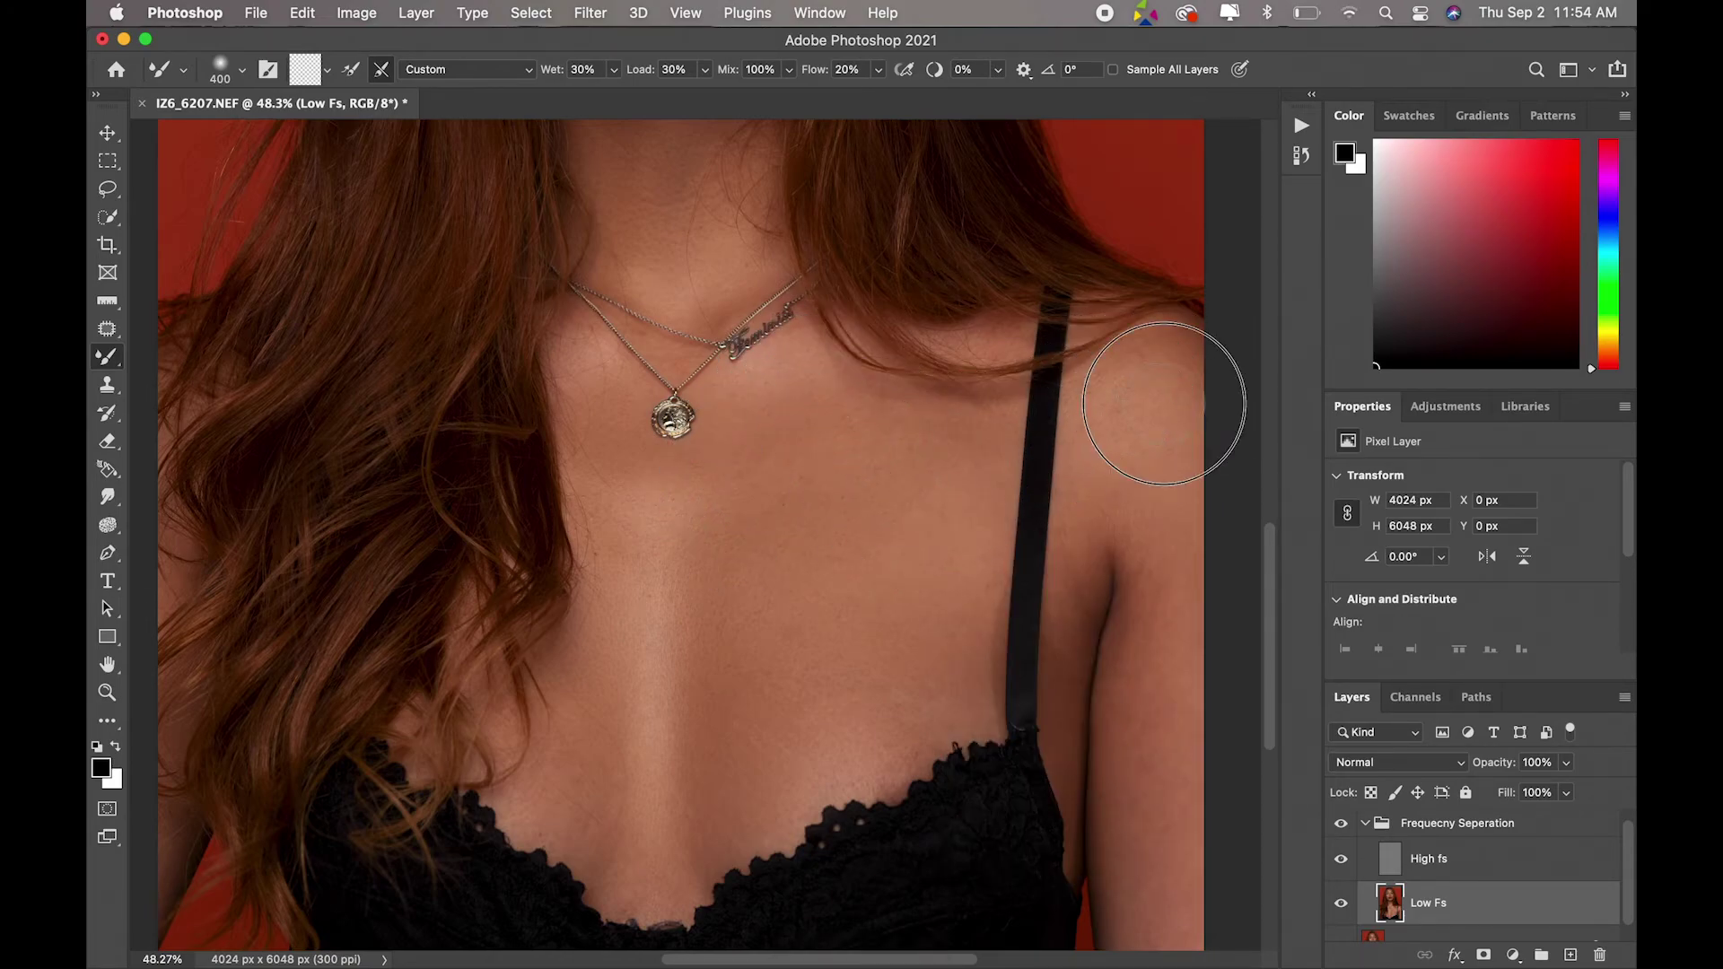
{"action": "key", "text": "bracketleft"}
{"action": "key", "text": "bracketleft"}
{"action": "key", "text": "bracketleft"}
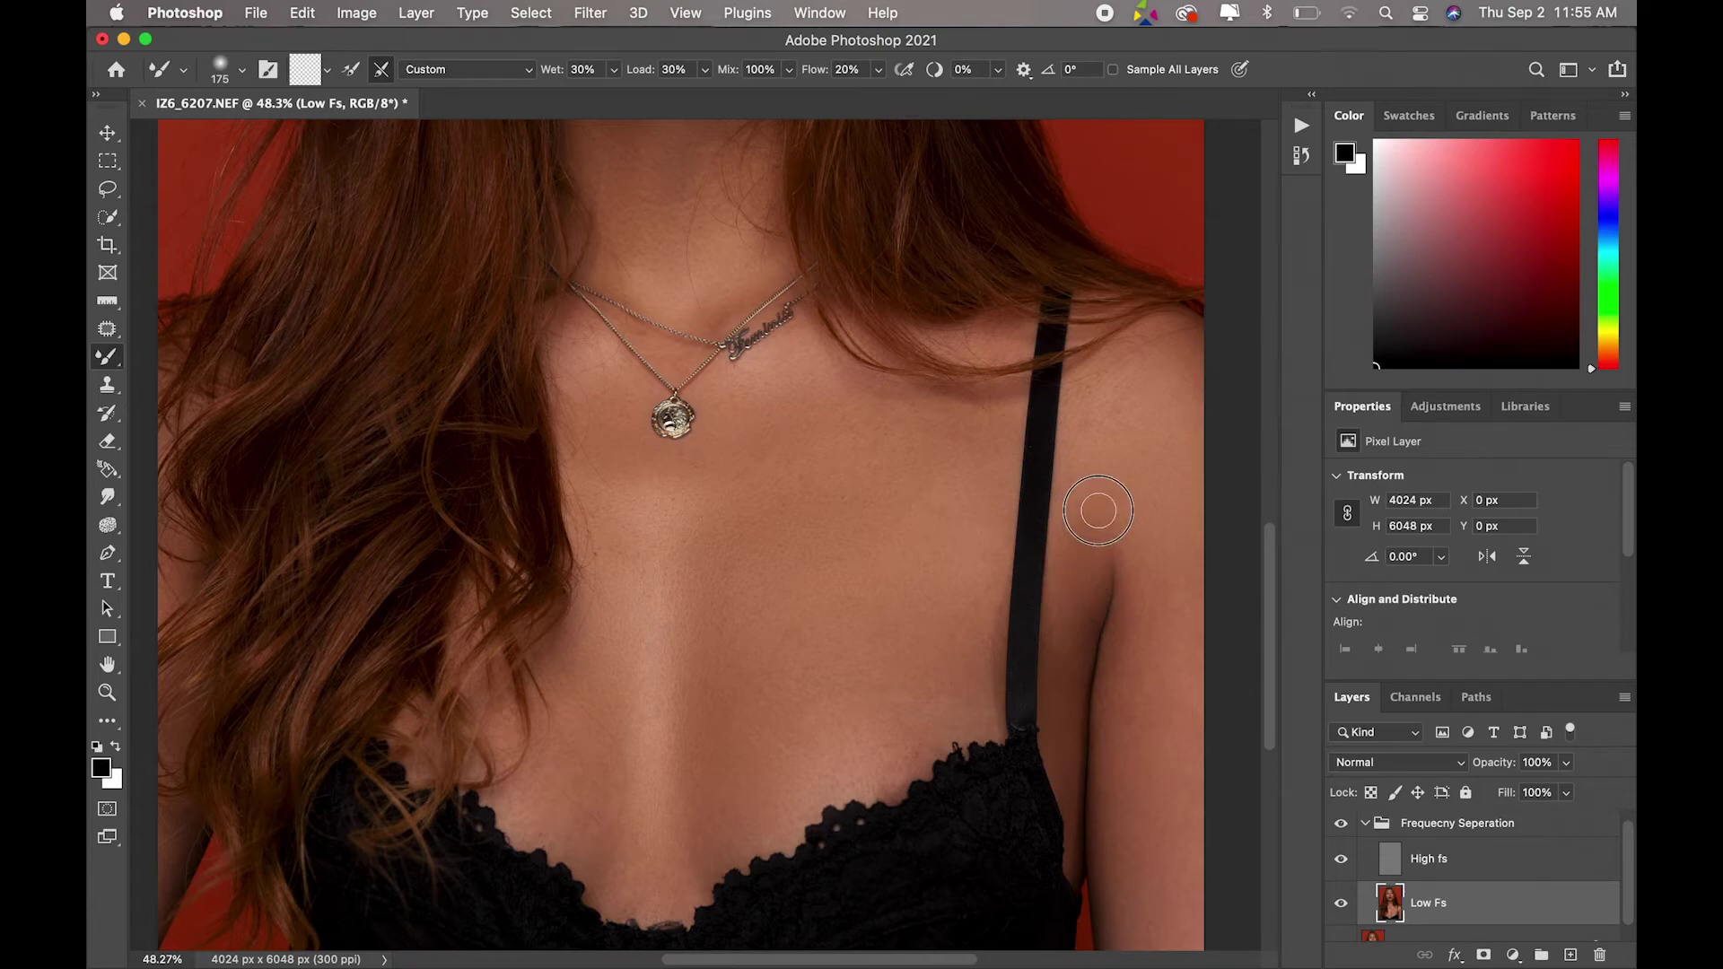
{"action": "left_click_drag", "start_coordinate": [1098, 510], "coordinate": [1084, 528]}
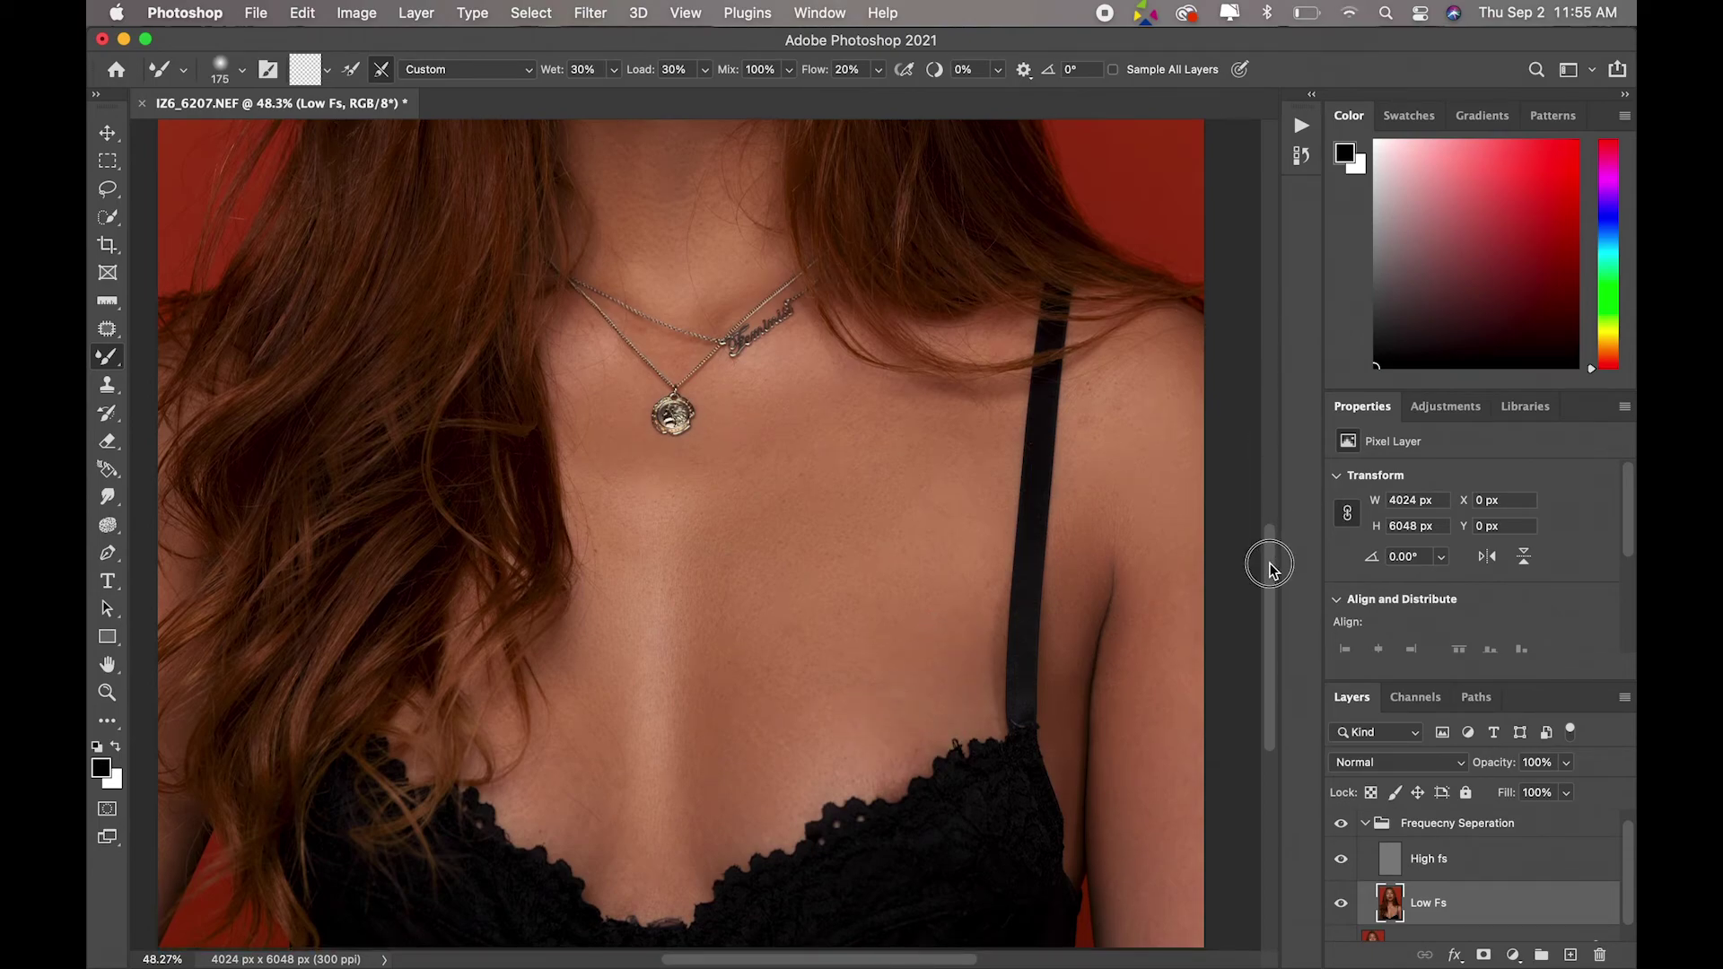
{"action": "scroll", "coordinate": [1269, 563], "scroll_direction": "up", "scroll_amount": 10}
Step: Fit the portrait to the window and toggle the retouch group to compare before and after
{"action": "left_click", "coordinate": [107, 692]}
{"action": "left_click", "coordinate": [747, 70]}
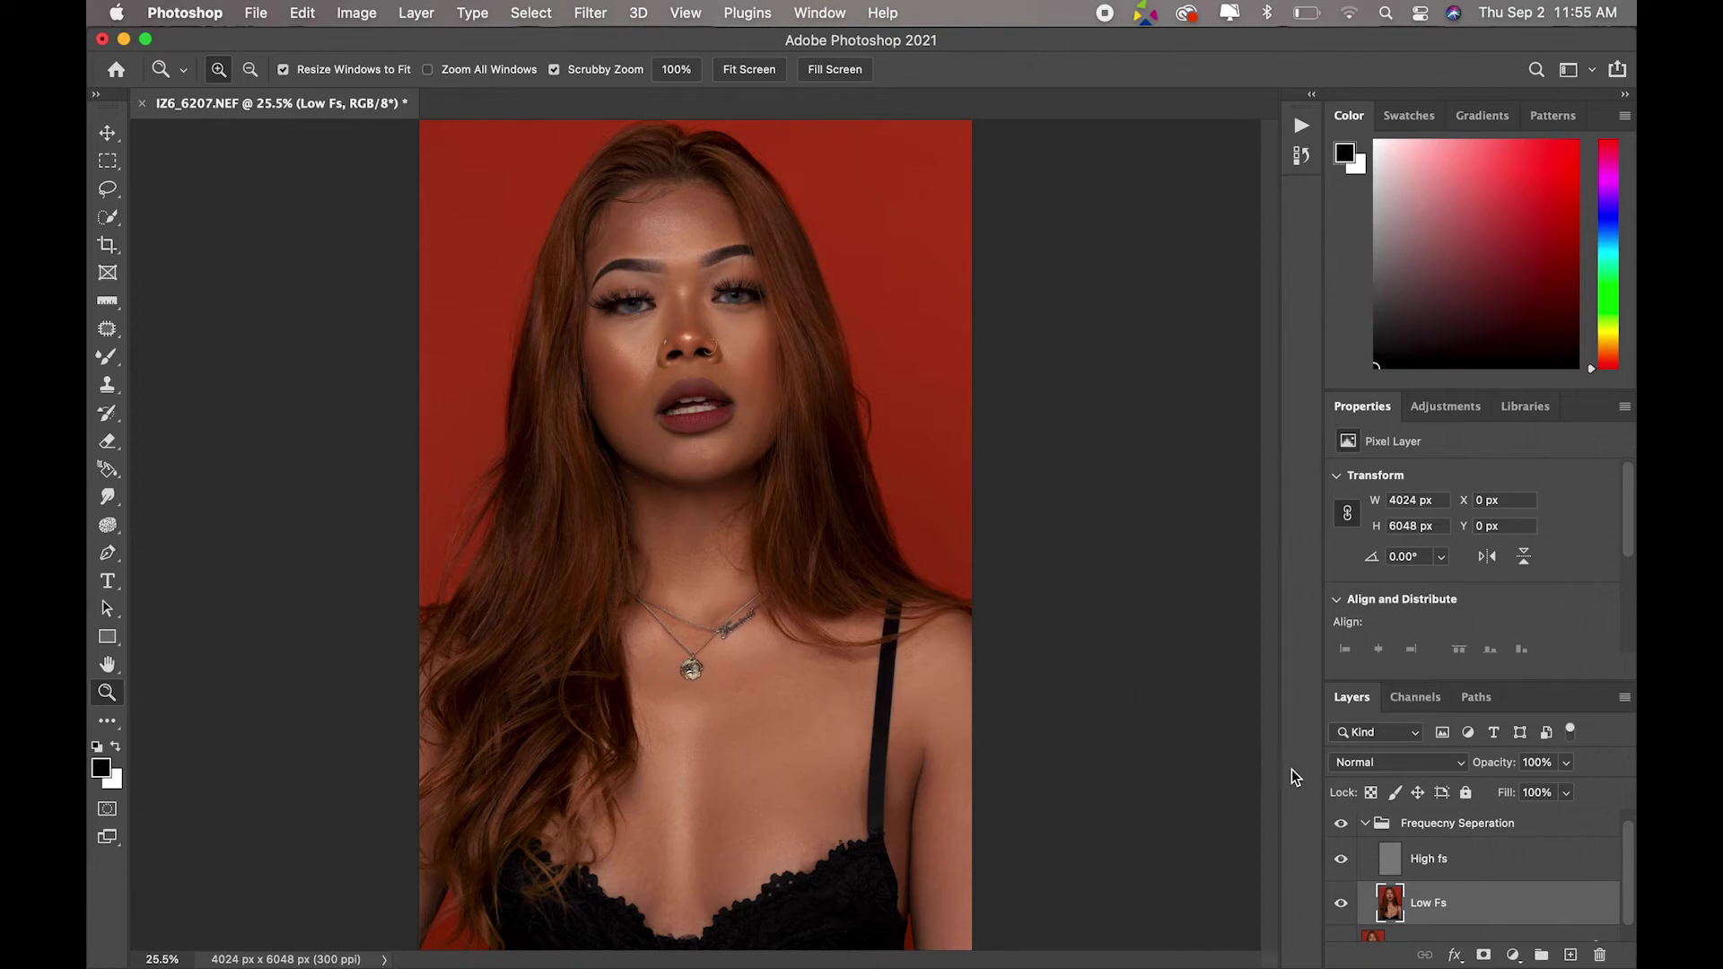
{"action": "left_click", "coordinate": [1341, 826]}
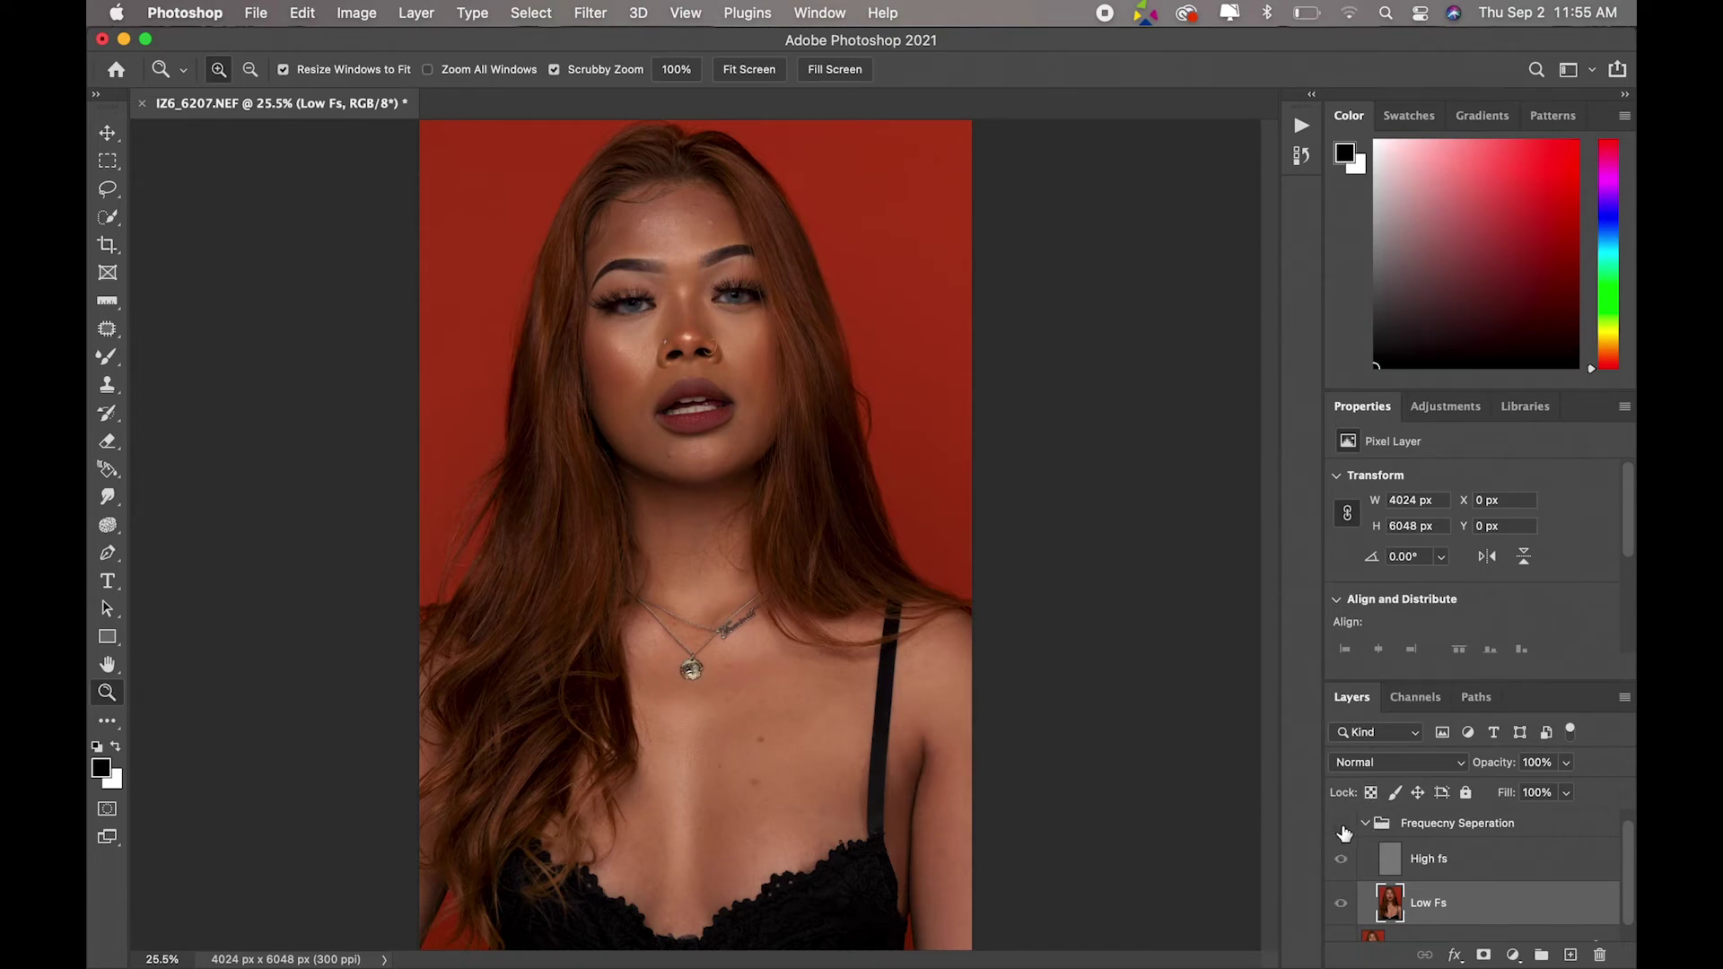
{"action": "left_click", "coordinate": [1341, 831]}
{"action": "left_click", "coordinate": [1342, 833]}
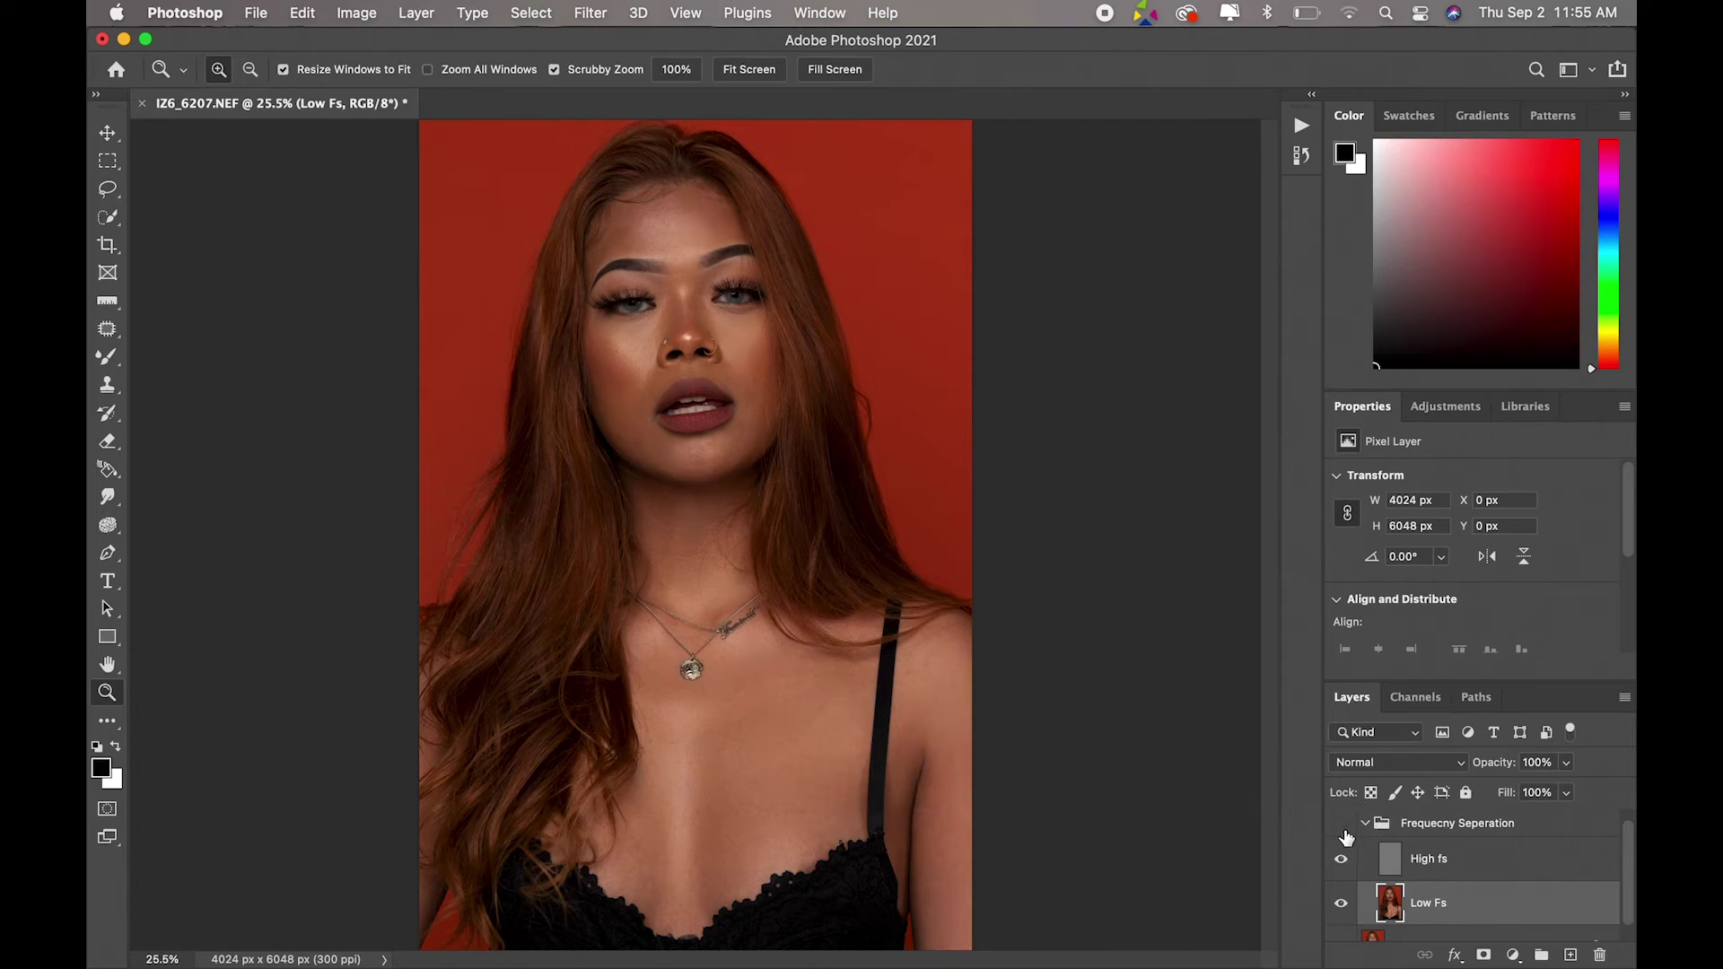
{"action": "left_click", "coordinate": [1341, 828]}
{"action": "left_click", "coordinate": [1341, 825]}
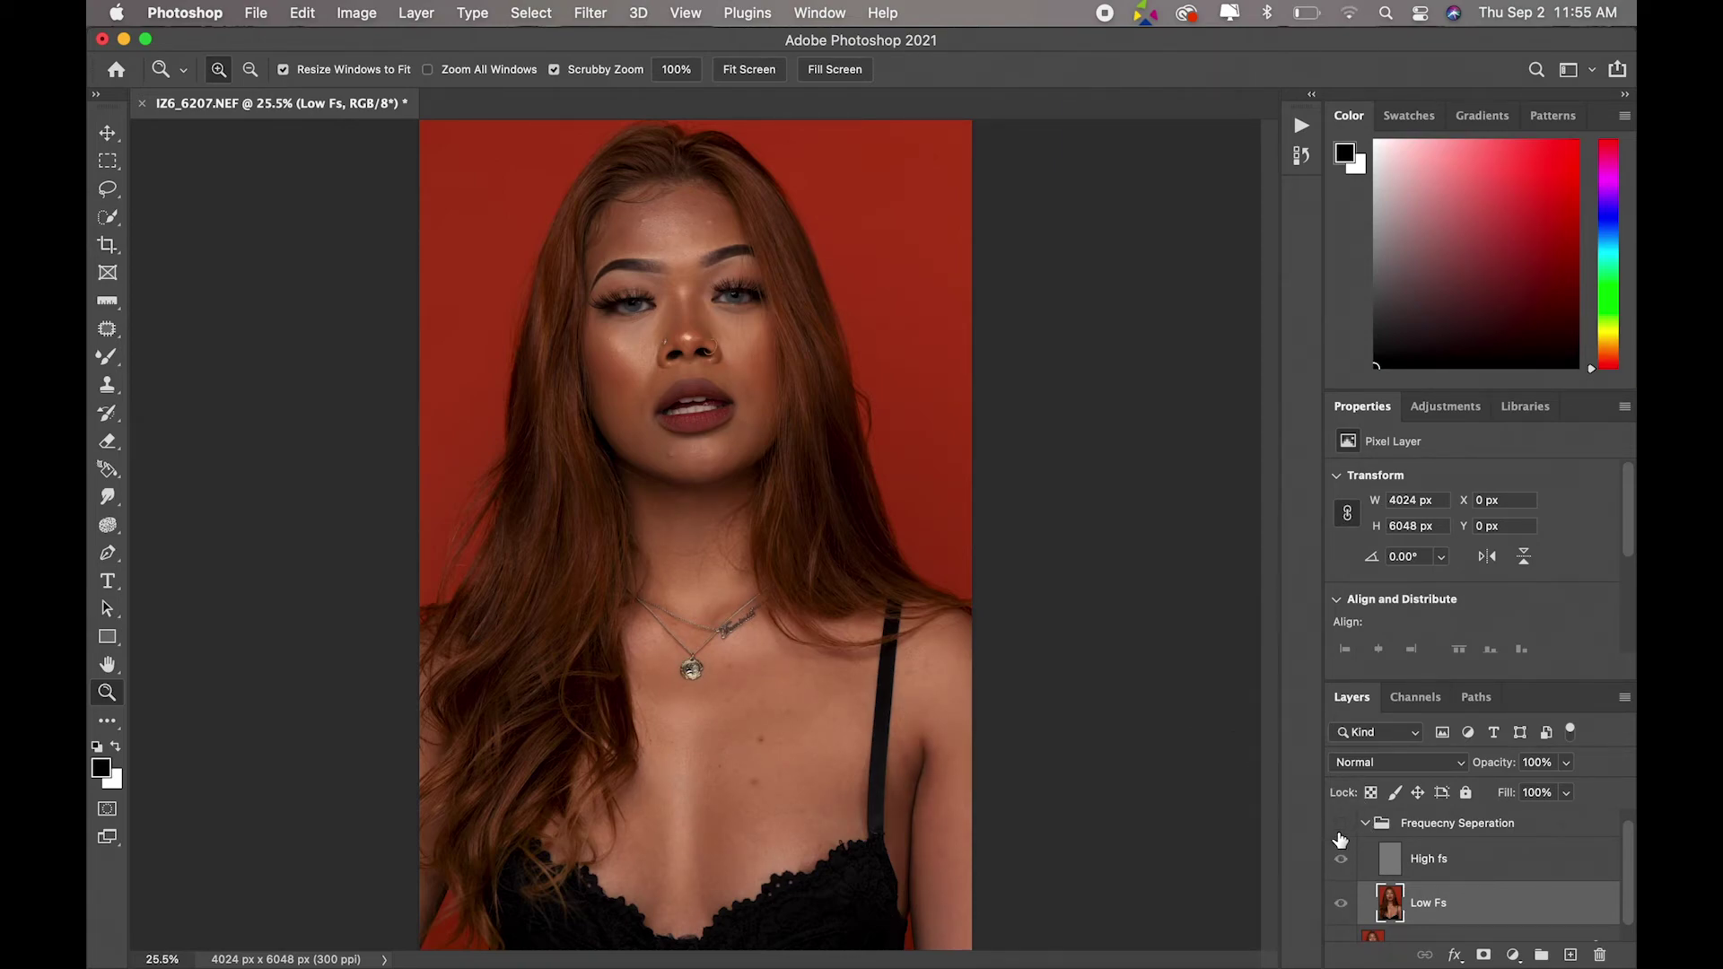
{"action": "left_click", "coordinate": [1337, 823]}
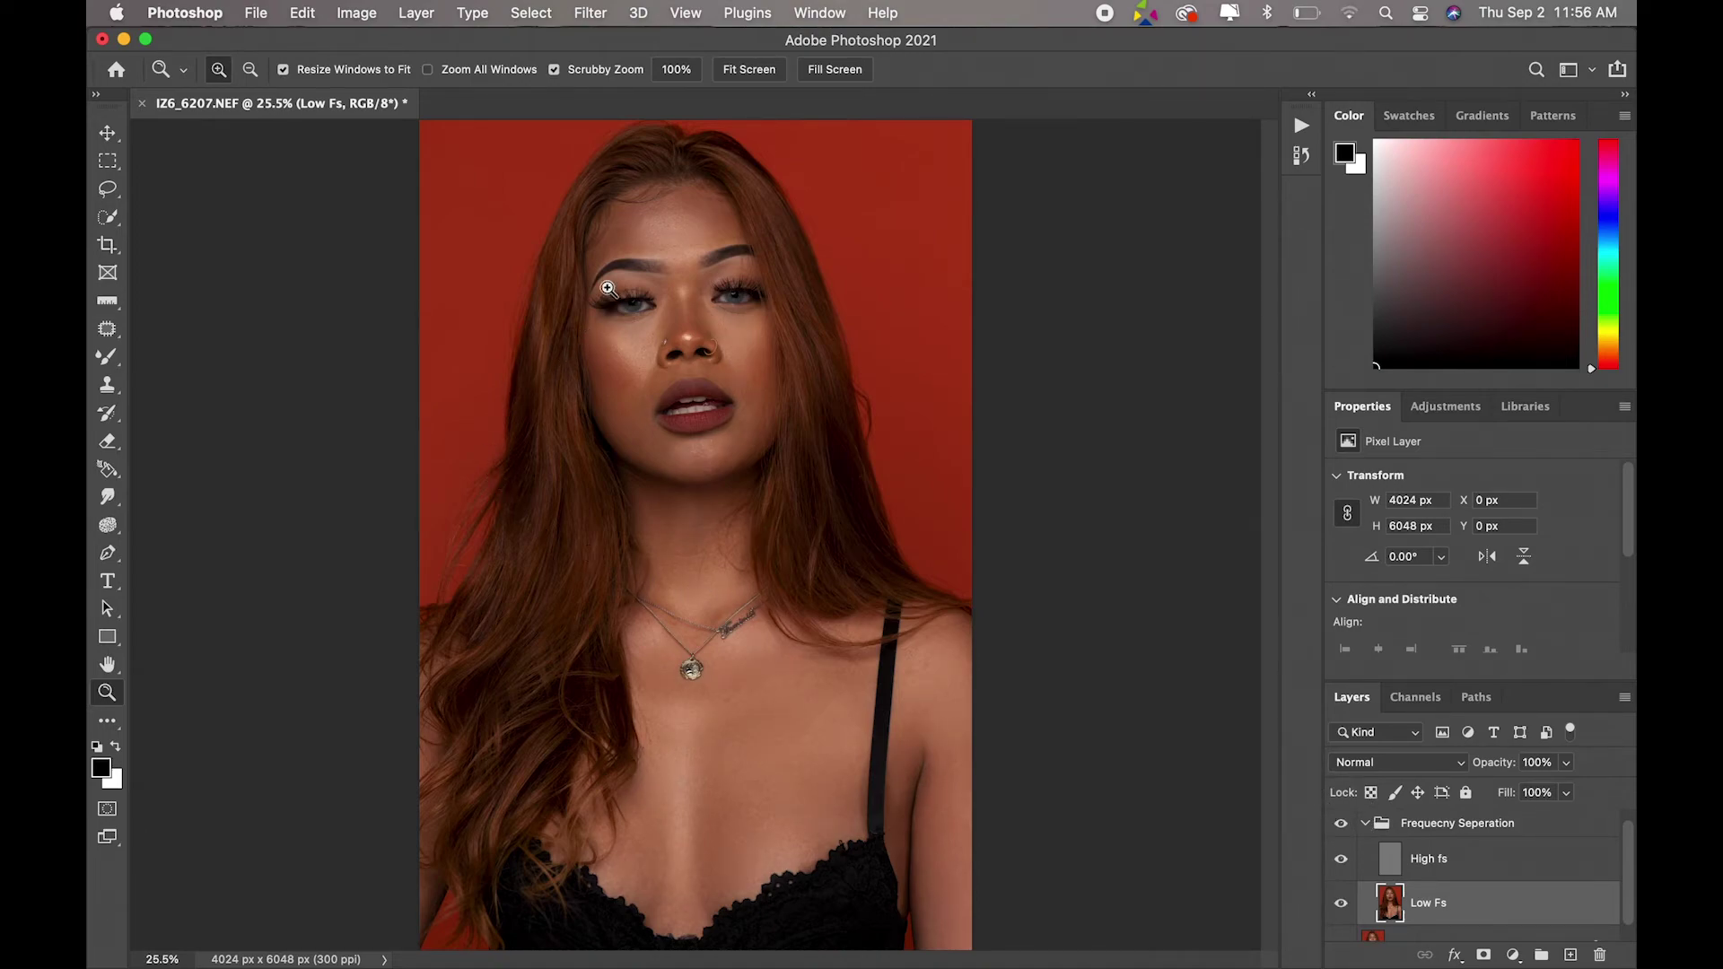
Step: Zoom in on the face, compare the retouch again, and make High fs the active layer
{"action": "left_click_drag", "start_coordinate": [672, 245], "coordinate": [1290, 528]}
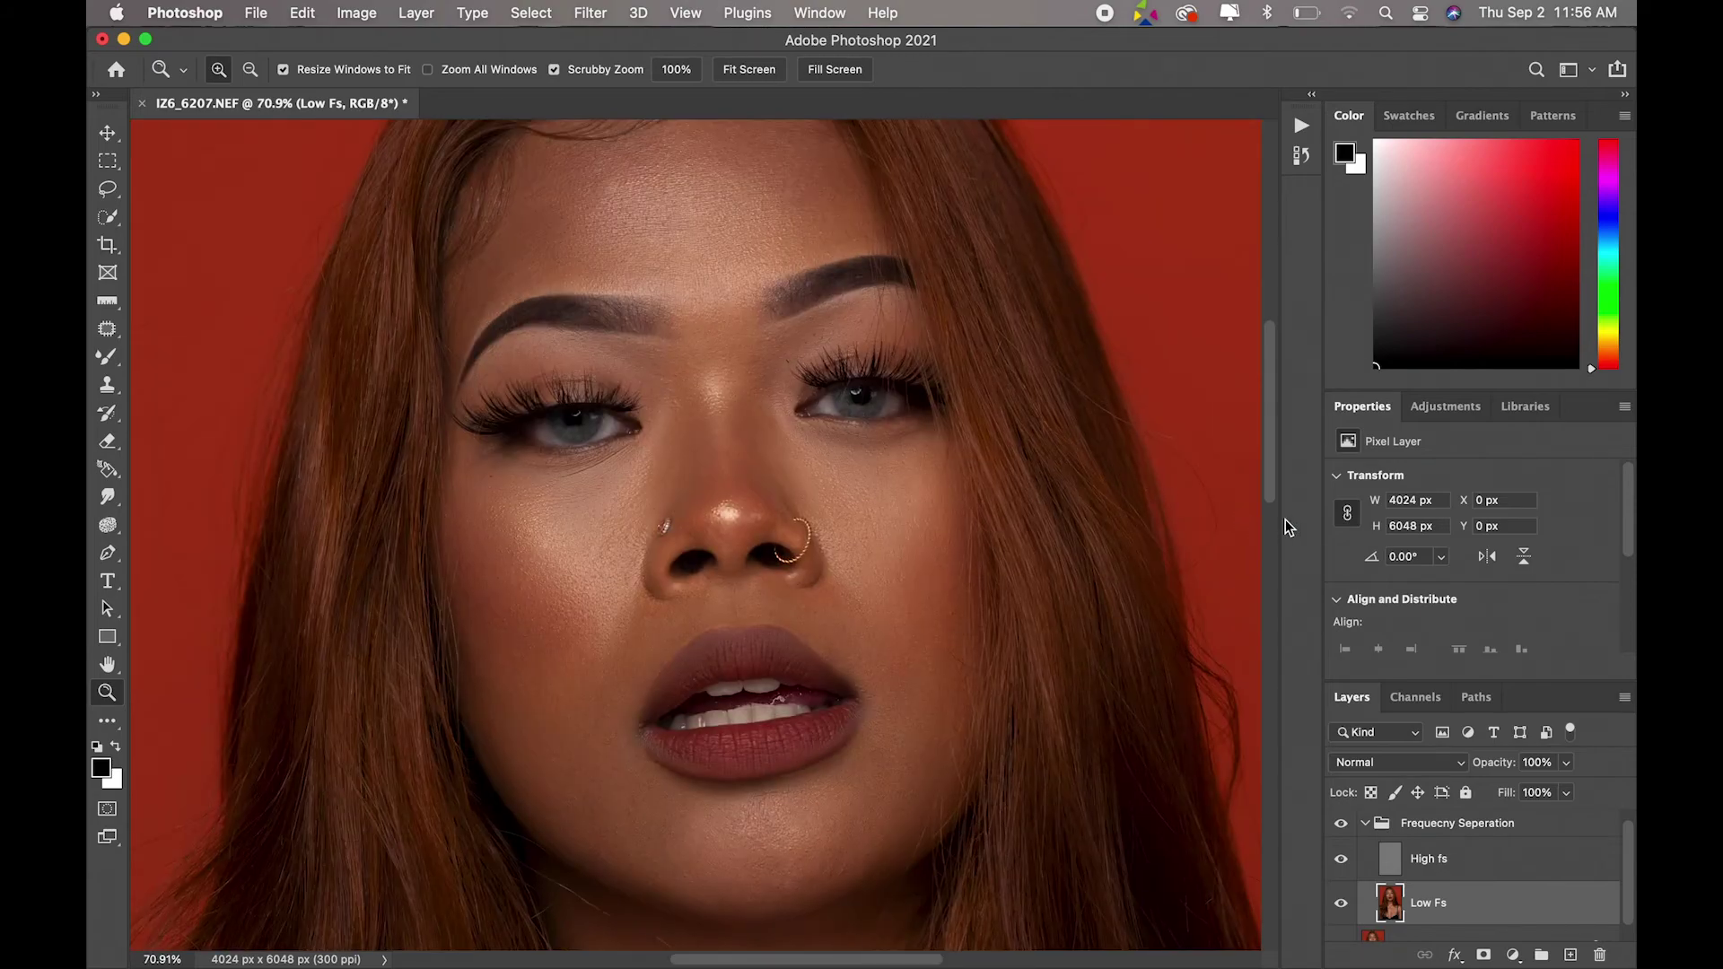
{"action": "scroll", "coordinate": [1275, 480], "scroll_direction": "up", "scroll_amount": 5}
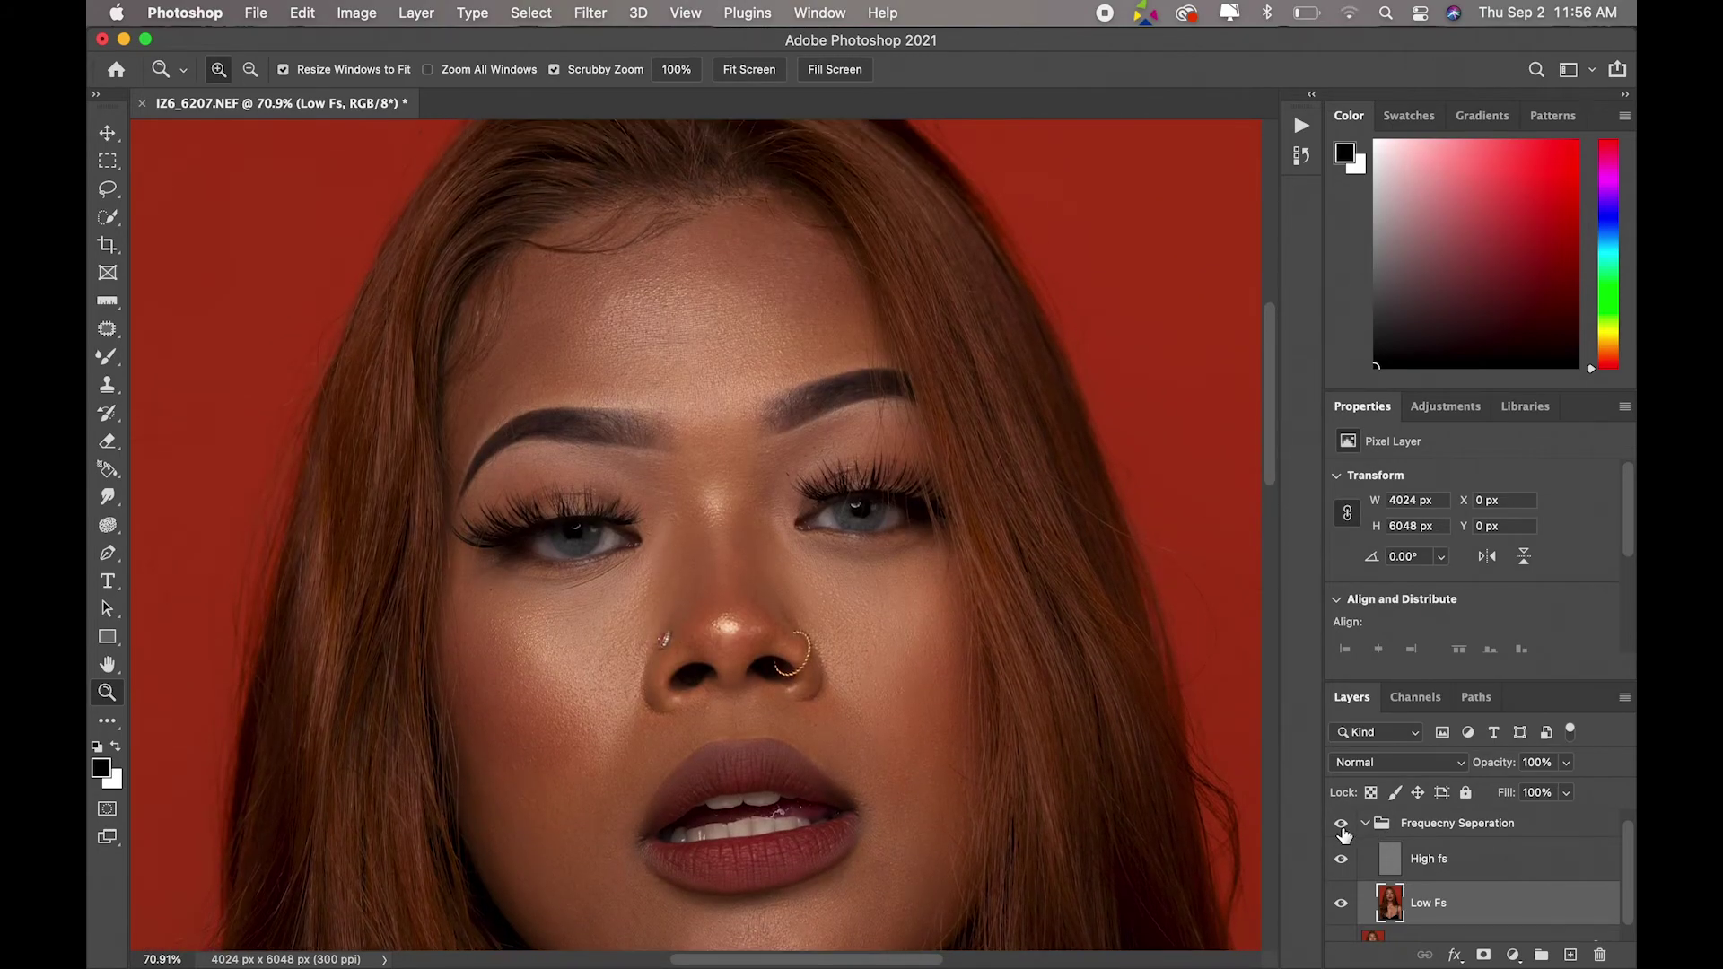
{"action": "left_click", "coordinate": [1342, 826]}
{"action": "left_click", "coordinate": [1343, 824]}
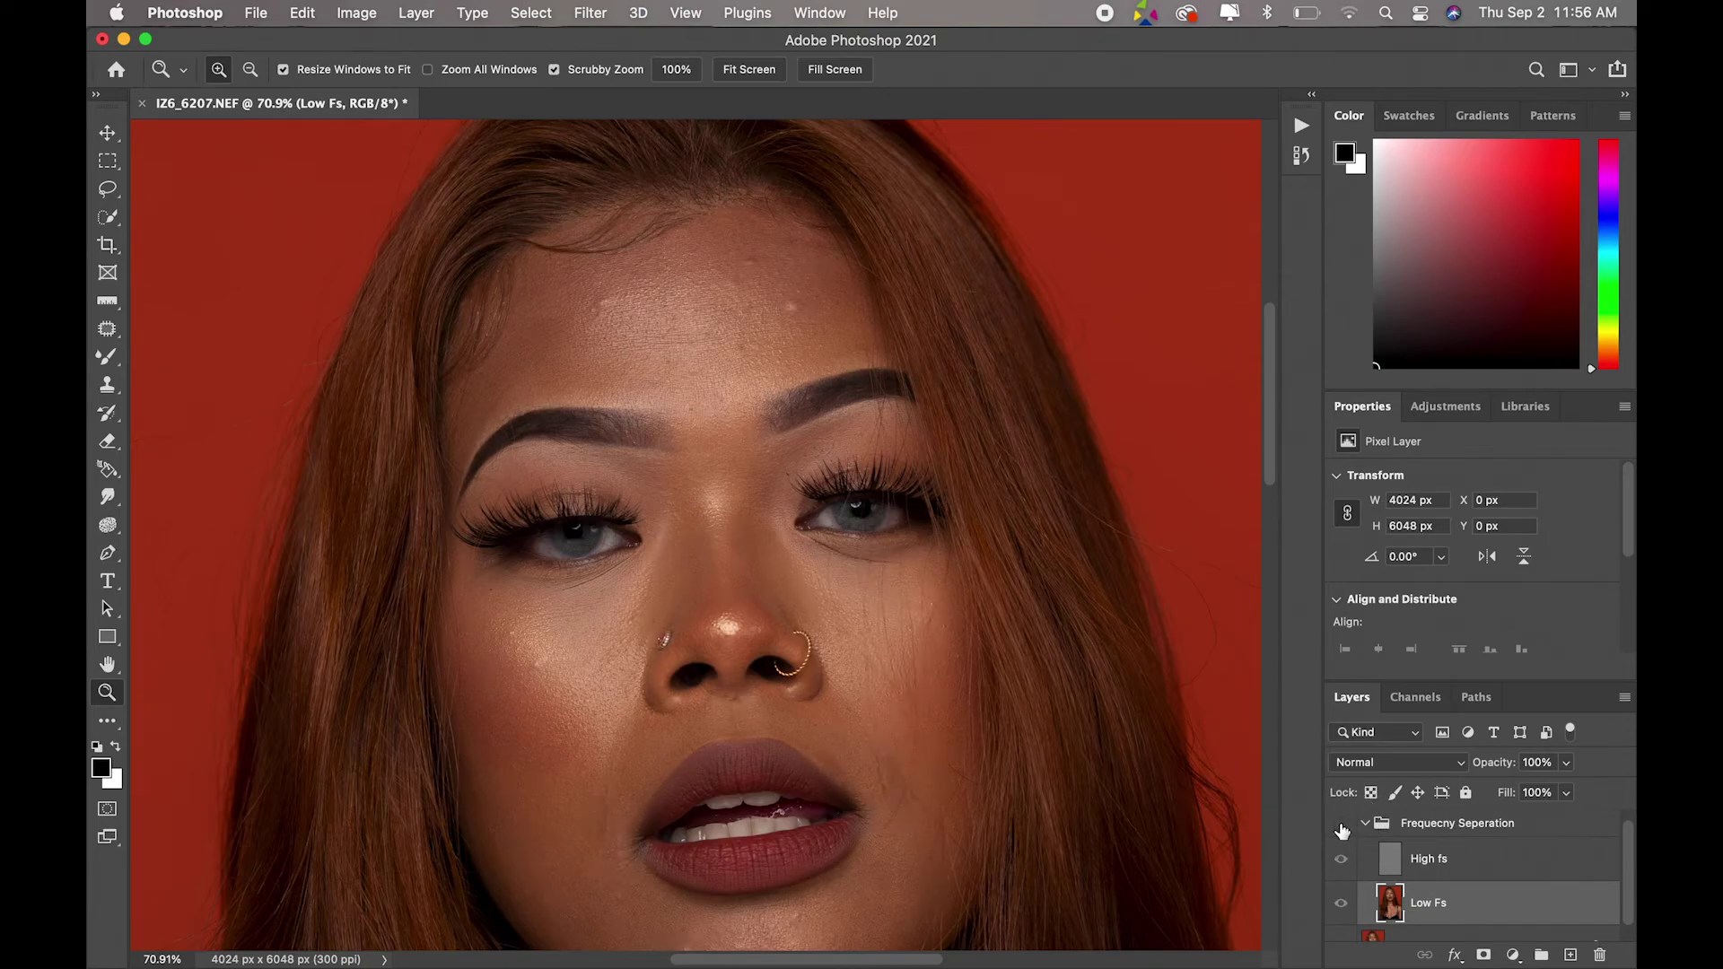
{"action": "left_click", "coordinate": [1343, 824]}
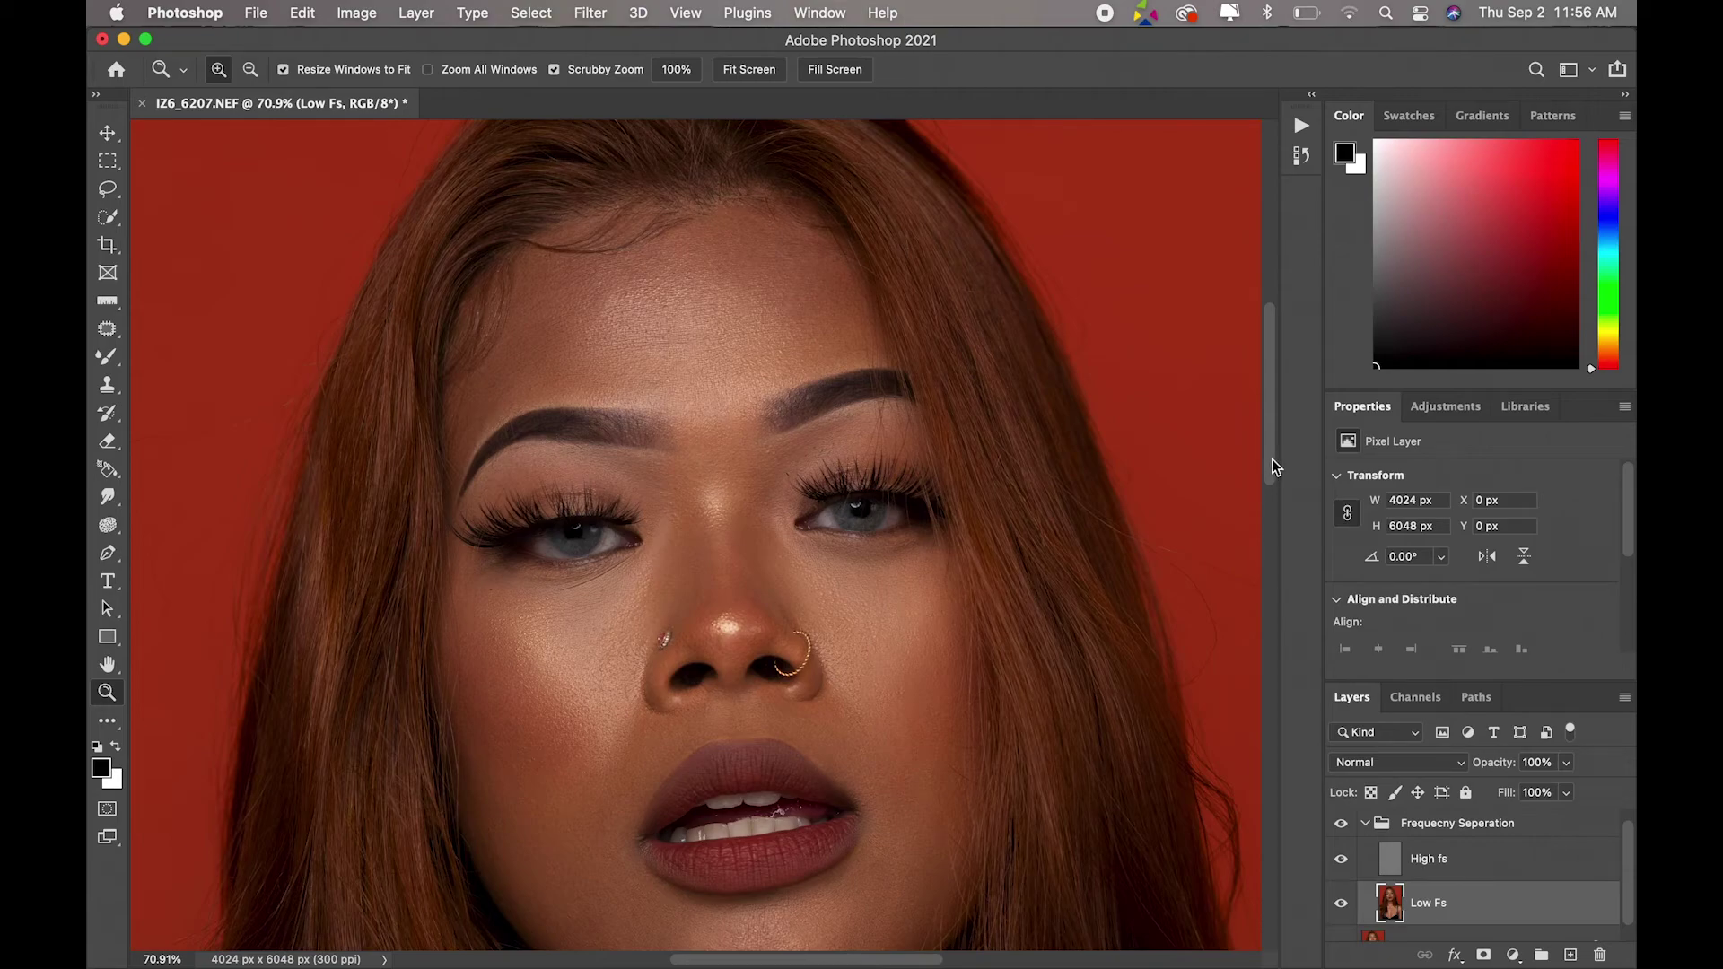
{"action": "mouse_move", "coordinate": [1274, 467]}
{"action": "left_mouse_down"}
{"action": "mouse_move", "coordinate": [1277, 529]}
{"action": "mouse_move", "coordinate": [1301, 492]}
{"action": "left_mouse_up"}
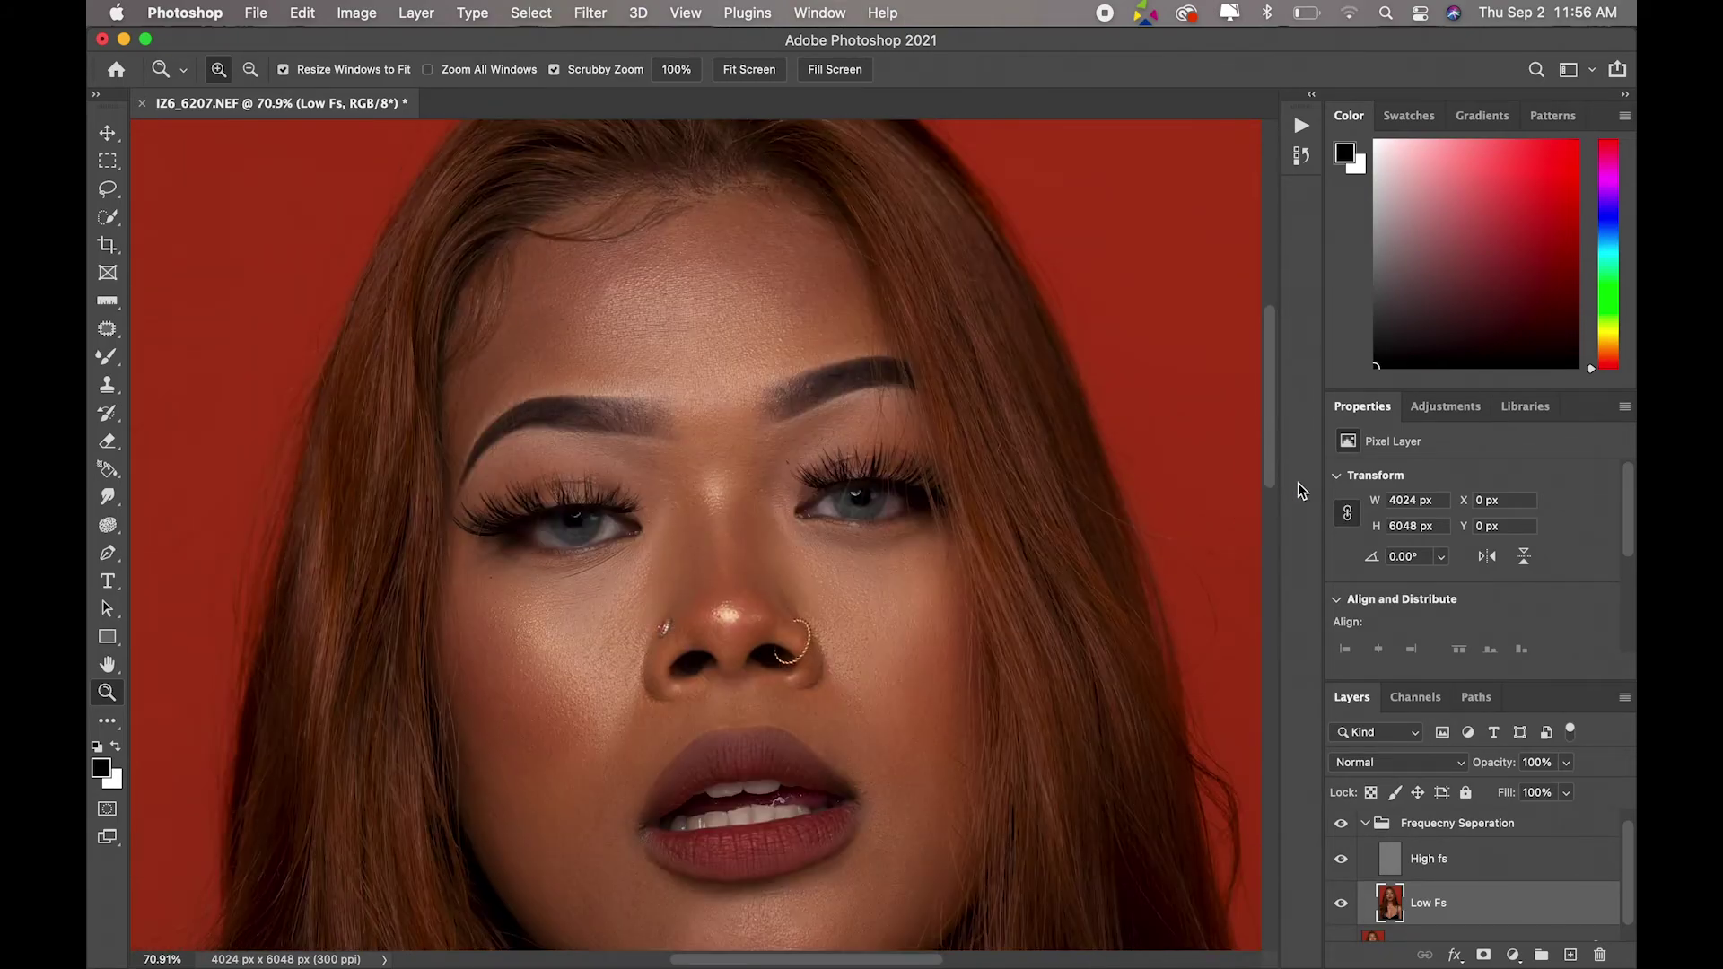
{"action": "left_click", "coordinate": [1431, 860]}
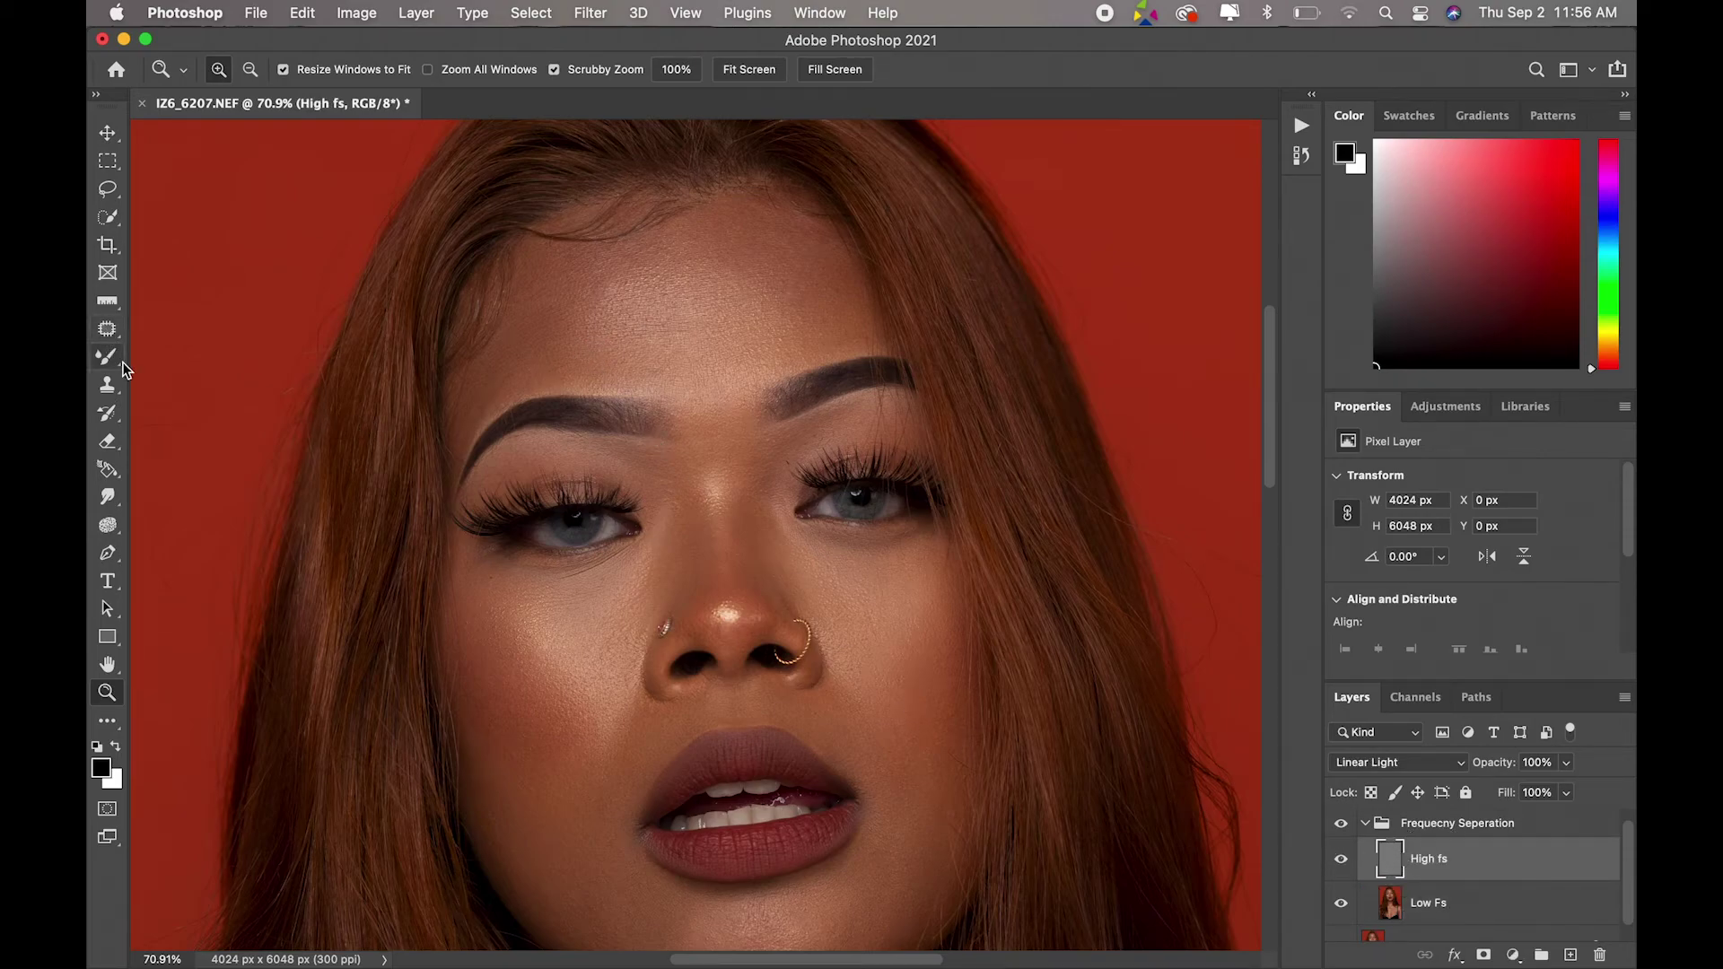
Step: Clone Stamp clean sampled skin over the forehead blemishes on High fs
{"action": "left_click", "coordinate": [108, 385]}
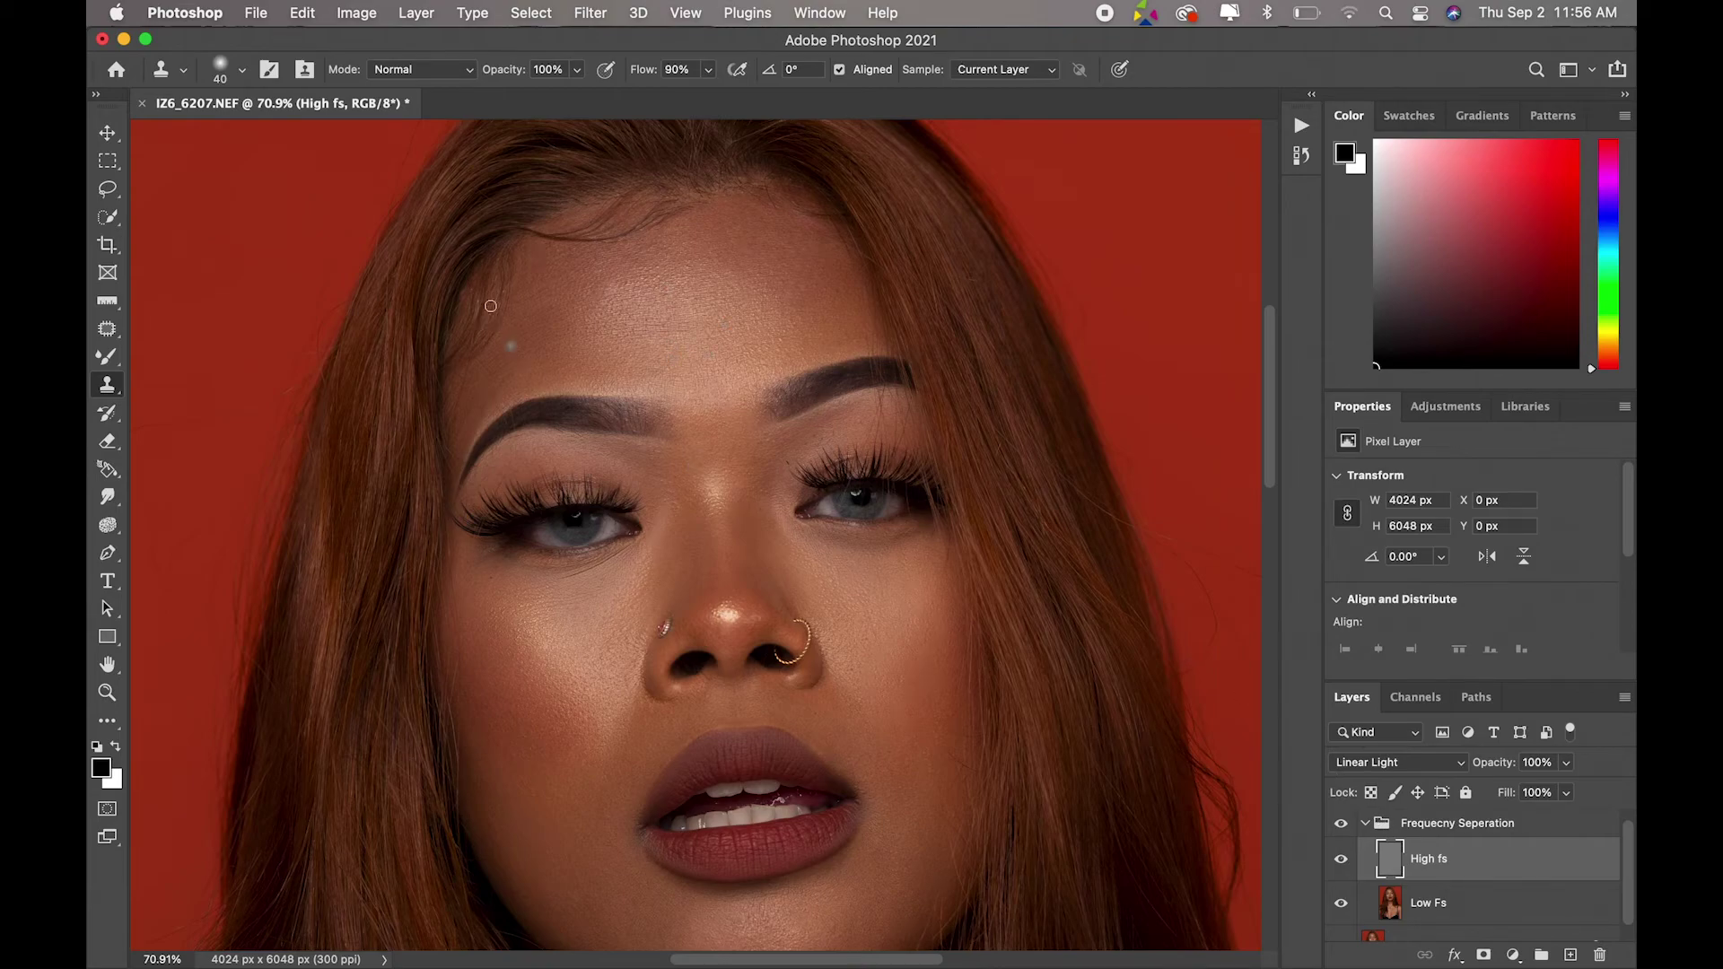
{"action": "left_click", "coordinate": [612, 290]}
{"action": "left_click", "coordinate": [797, 339], "text": "alt"}
{"action": "mouse_move", "coordinate": [788, 350]}
{"action": "left_mouse_down"}
{"action": "mouse_move", "coordinate": [786, 327]}
{"action": "mouse_move", "coordinate": [835, 319]}
{"action": "left_mouse_up"}
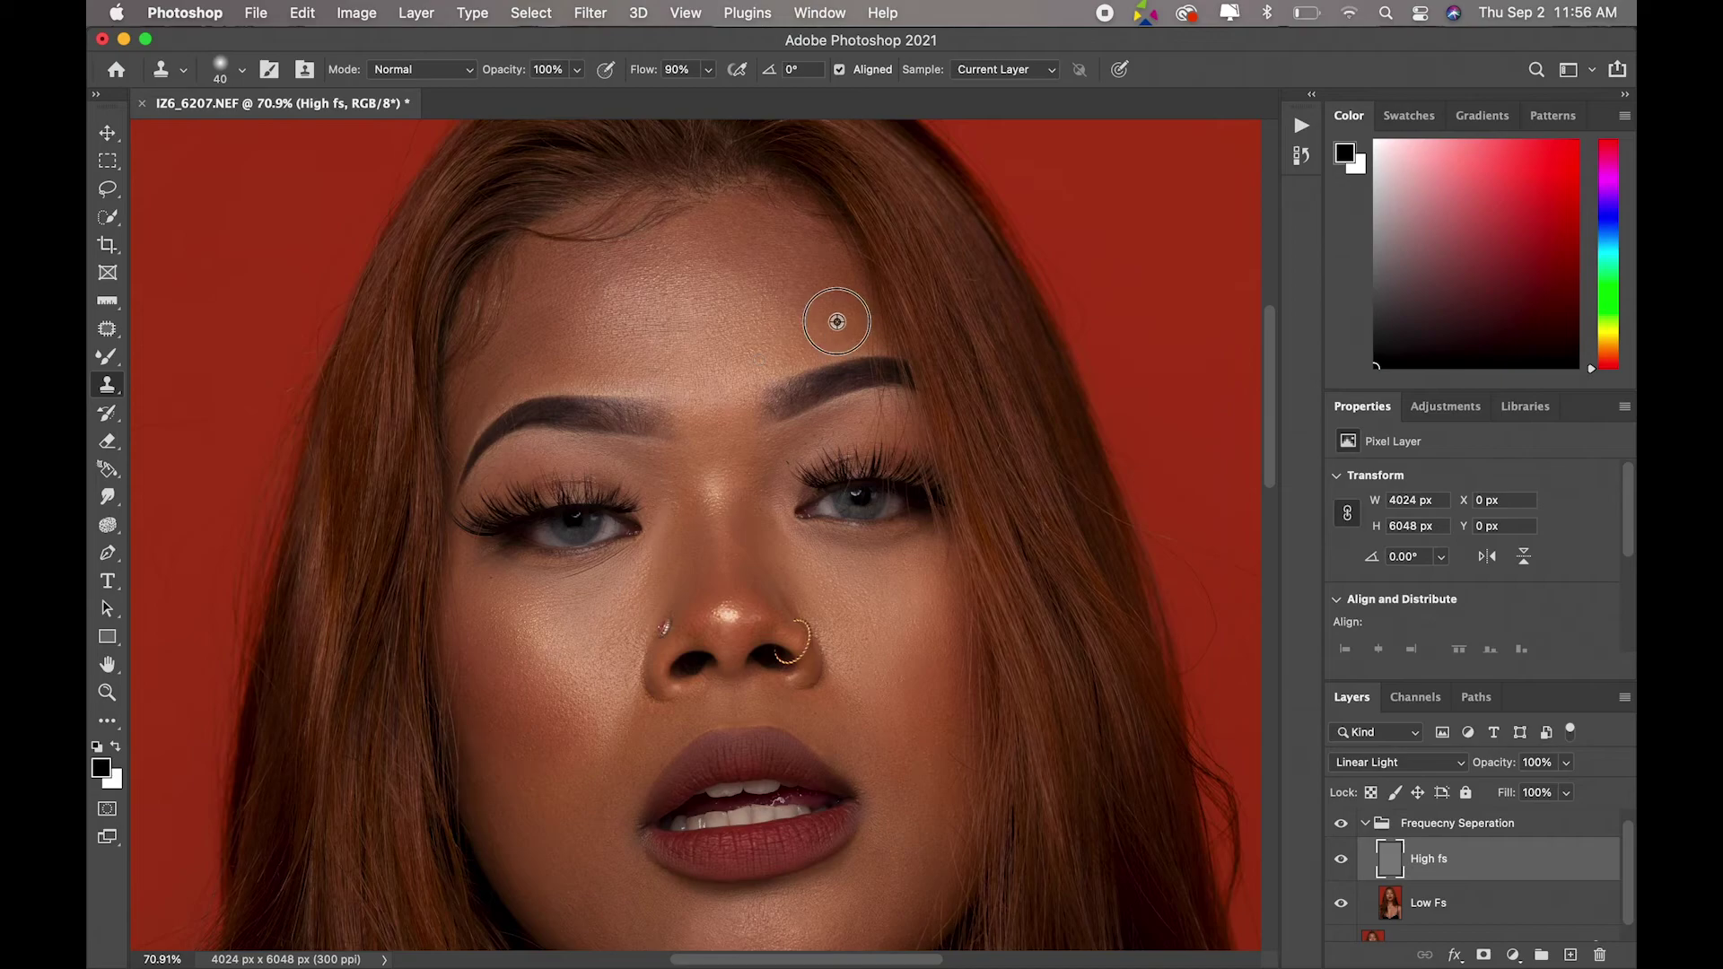
{"action": "left_click", "coordinate": [664, 564], "text": "alt"}
{"action": "left_click", "coordinate": [635, 678], "text": "alt"}
{"action": "left_click", "coordinate": [592, 319], "text": "alt"}
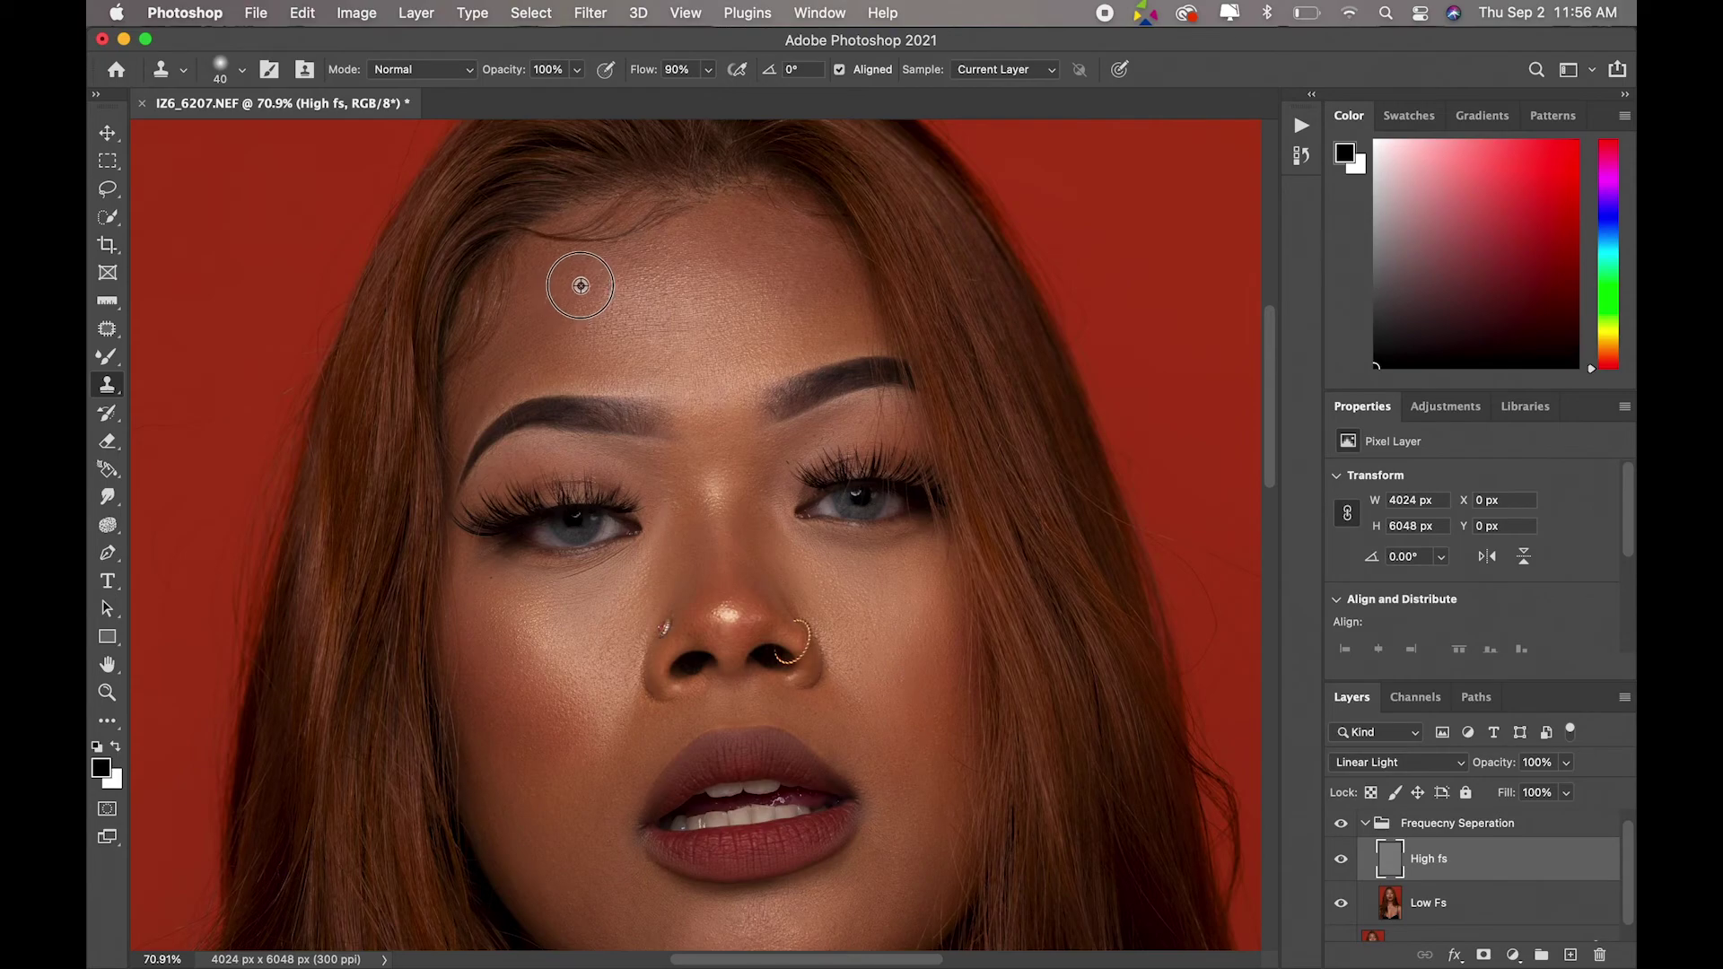
{"action": "left_click", "coordinate": [676, 379], "text": "alt"}
{"action": "left_click_drag", "start_coordinate": [1270, 429], "coordinate": [1263, 551]}
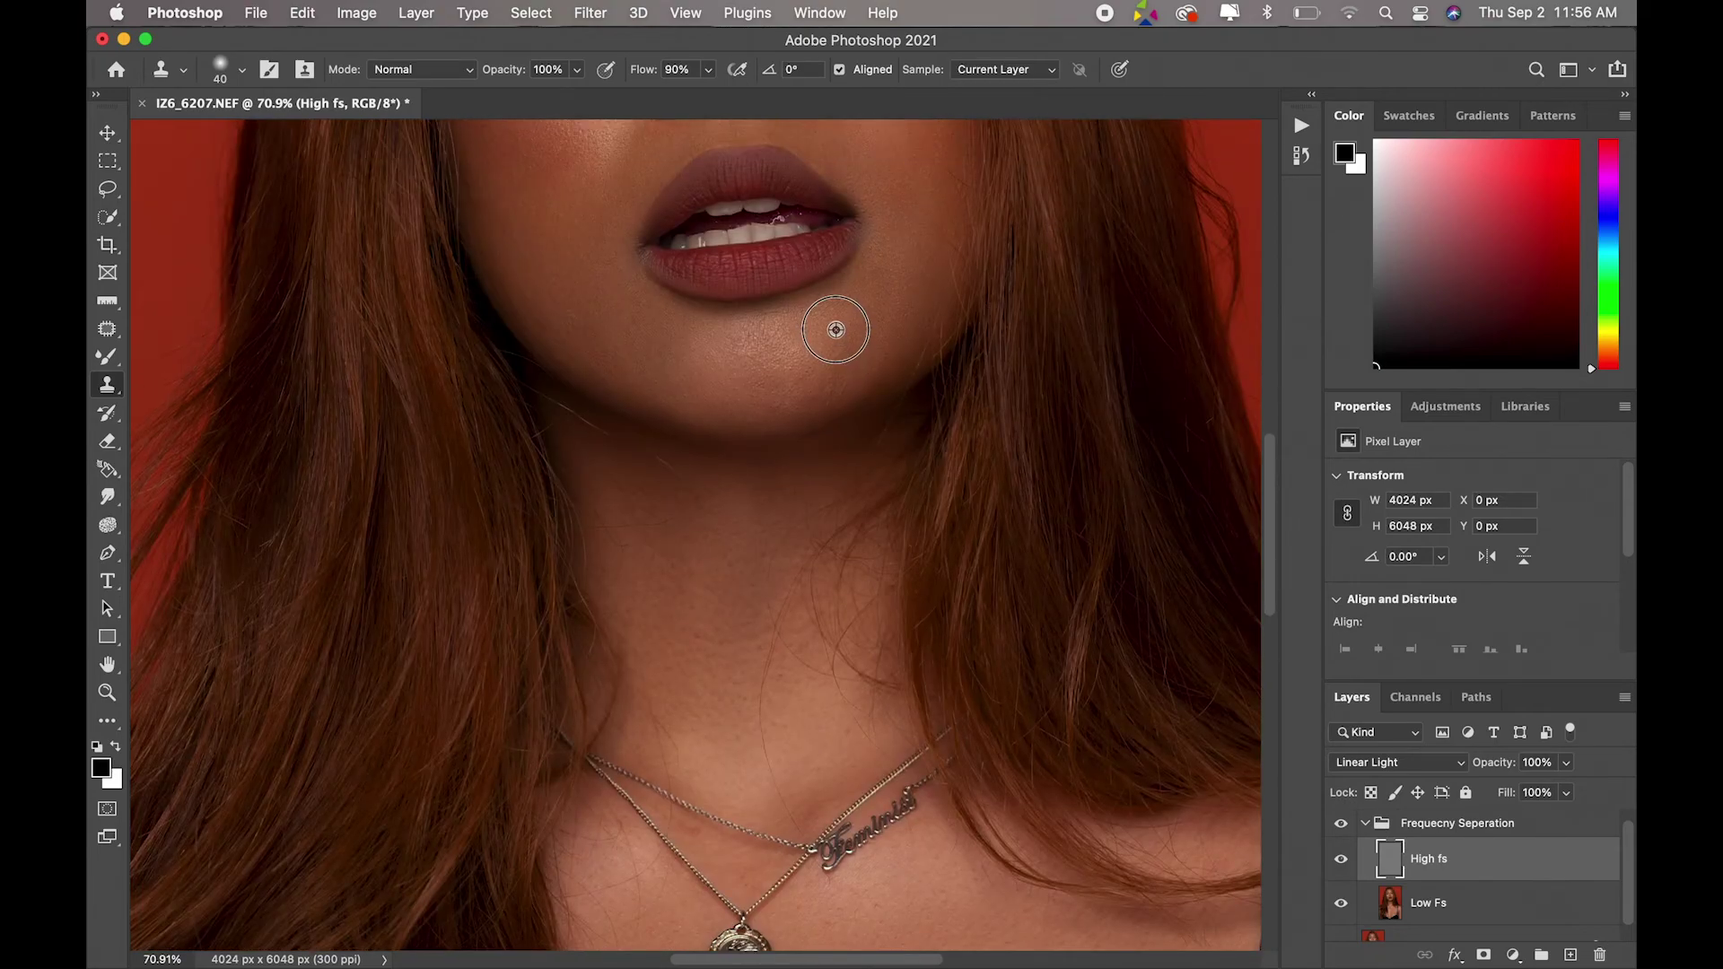
Step: Clone away chin and neck blemishes down to the necklace chain, then select Low Fs
{"action": "left_click", "coordinate": [835, 330], "text": "alt"}
{"action": "left_click", "coordinate": [831, 386]}
{"action": "left_click", "coordinate": [837, 375], "text": "alt"}
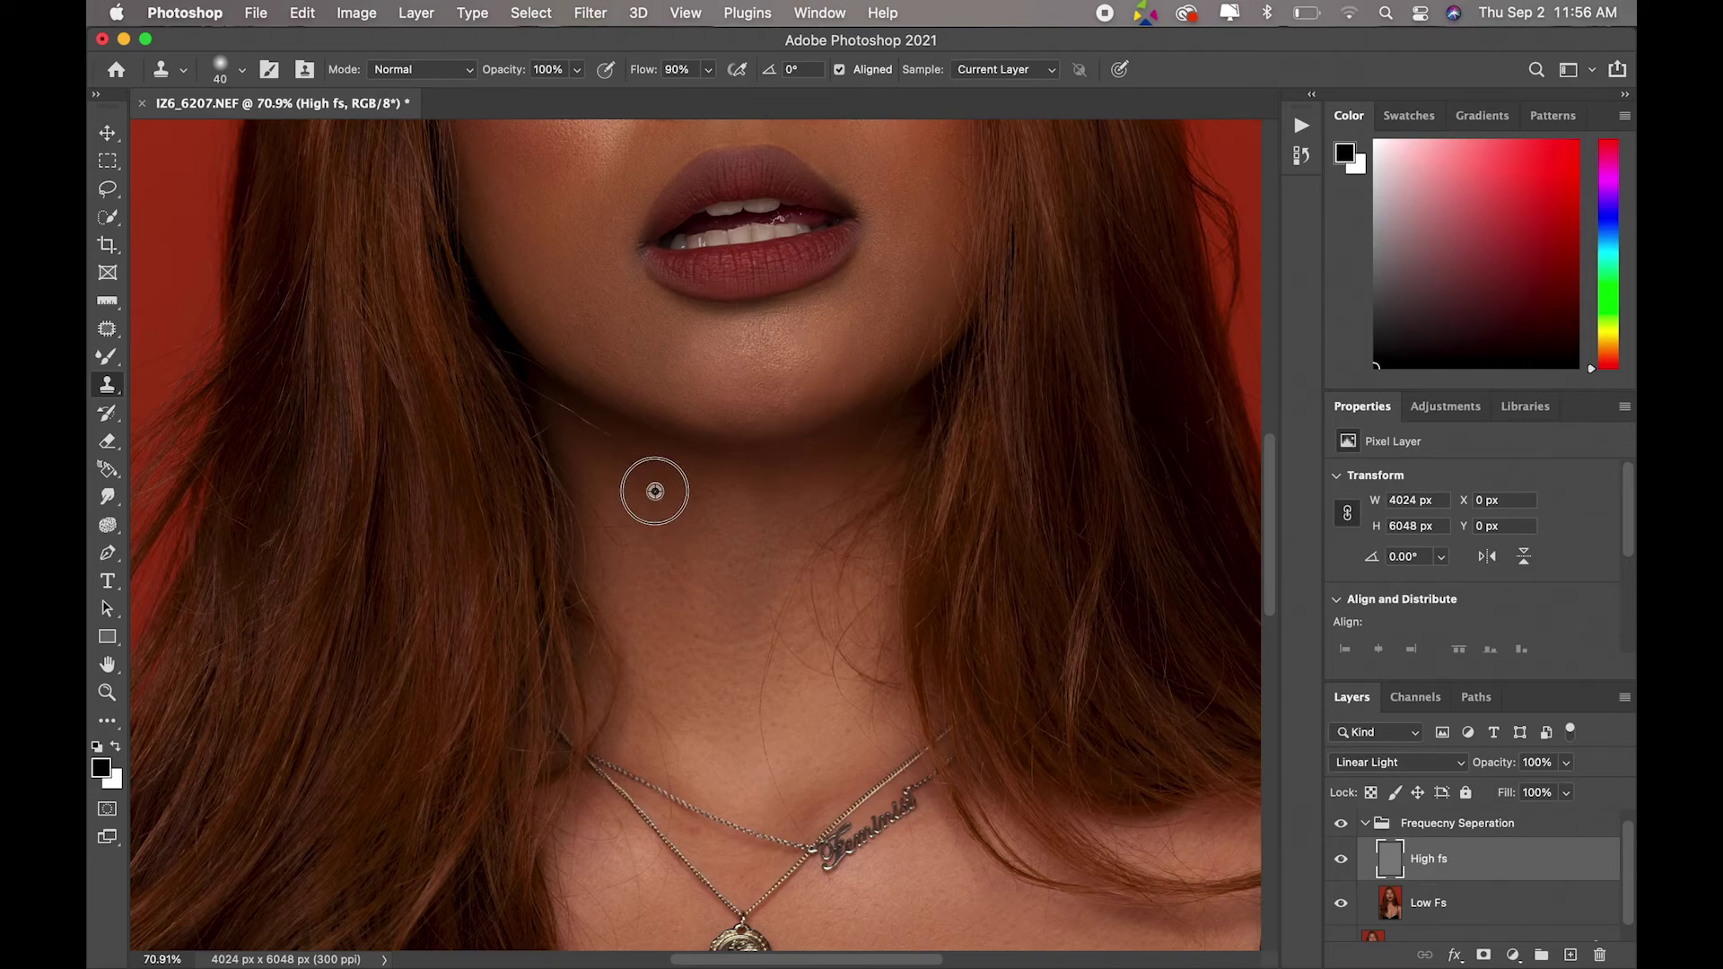
{"action": "left_click_drag", "start_coordinate": [654, 492], "coordinate": [670, 469]}
{"action": "left_click", "coordinate": [670, 469], "text": "alt"}
{"action": "left_click_drag", "start_coordinate": [800, 584], "coordinate": [809, 621]}
{"action": "left_click", "coordinate": [779, 688], "text": "alt"}
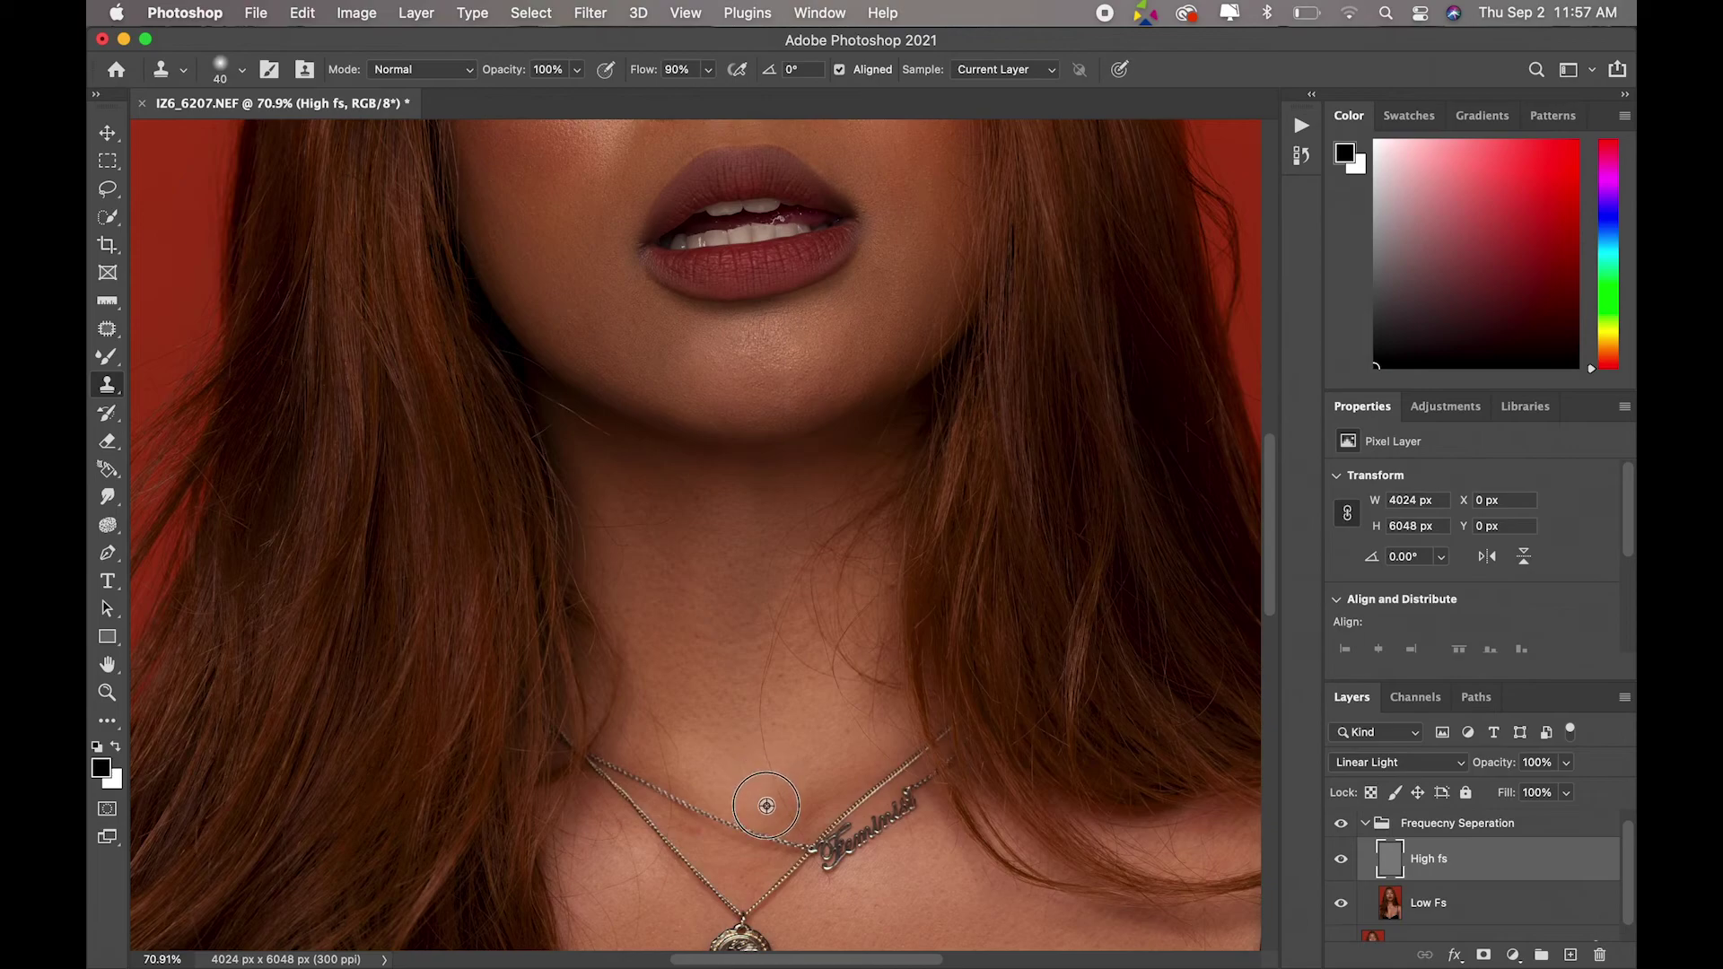
{"action": "mouse_move", "coordinate": [754, 707]}
{"action": "left_mouse_down"}
{"action": "mouse_move", "coordinate": [788, 811]}
{"action": "mouse_move", "coordinate": [761, 700]}
{"action": "left_mouse_up"}
{"action": "left_click_drag", "start_coordinate": [1269, 497], "coordinate": [1241, 590]}
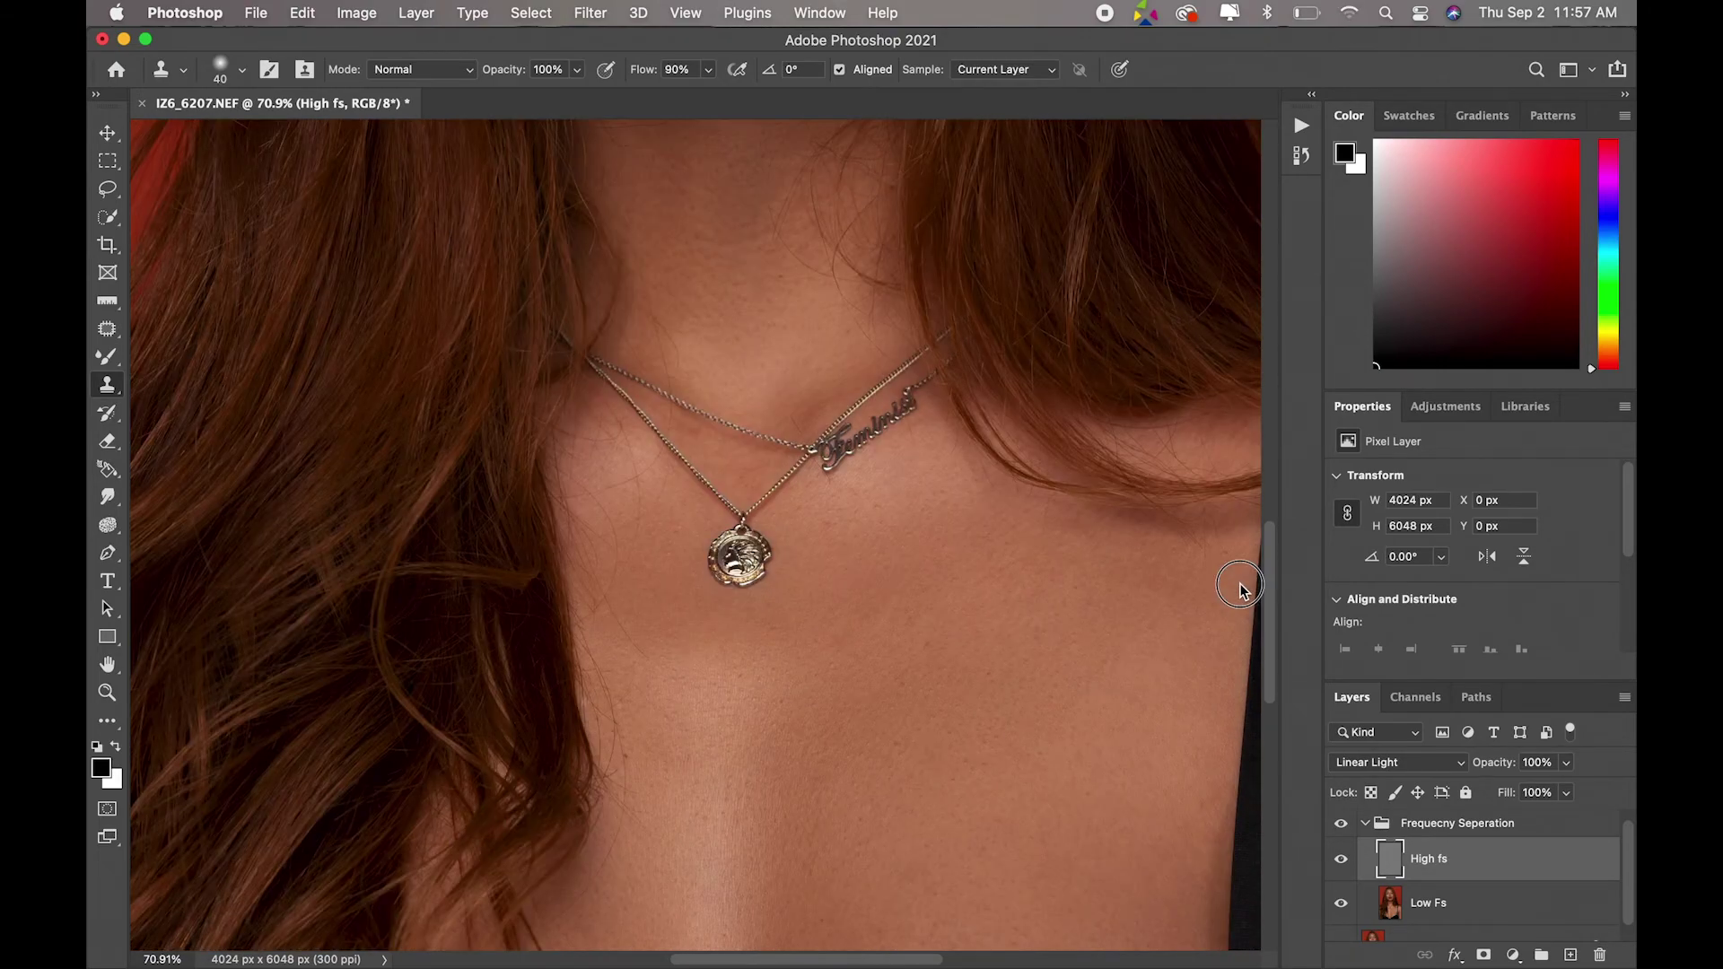
{"action": "scroll", "coordinate": [1240, 589], "scroll_direction": "down", "scroll_amount": 5}
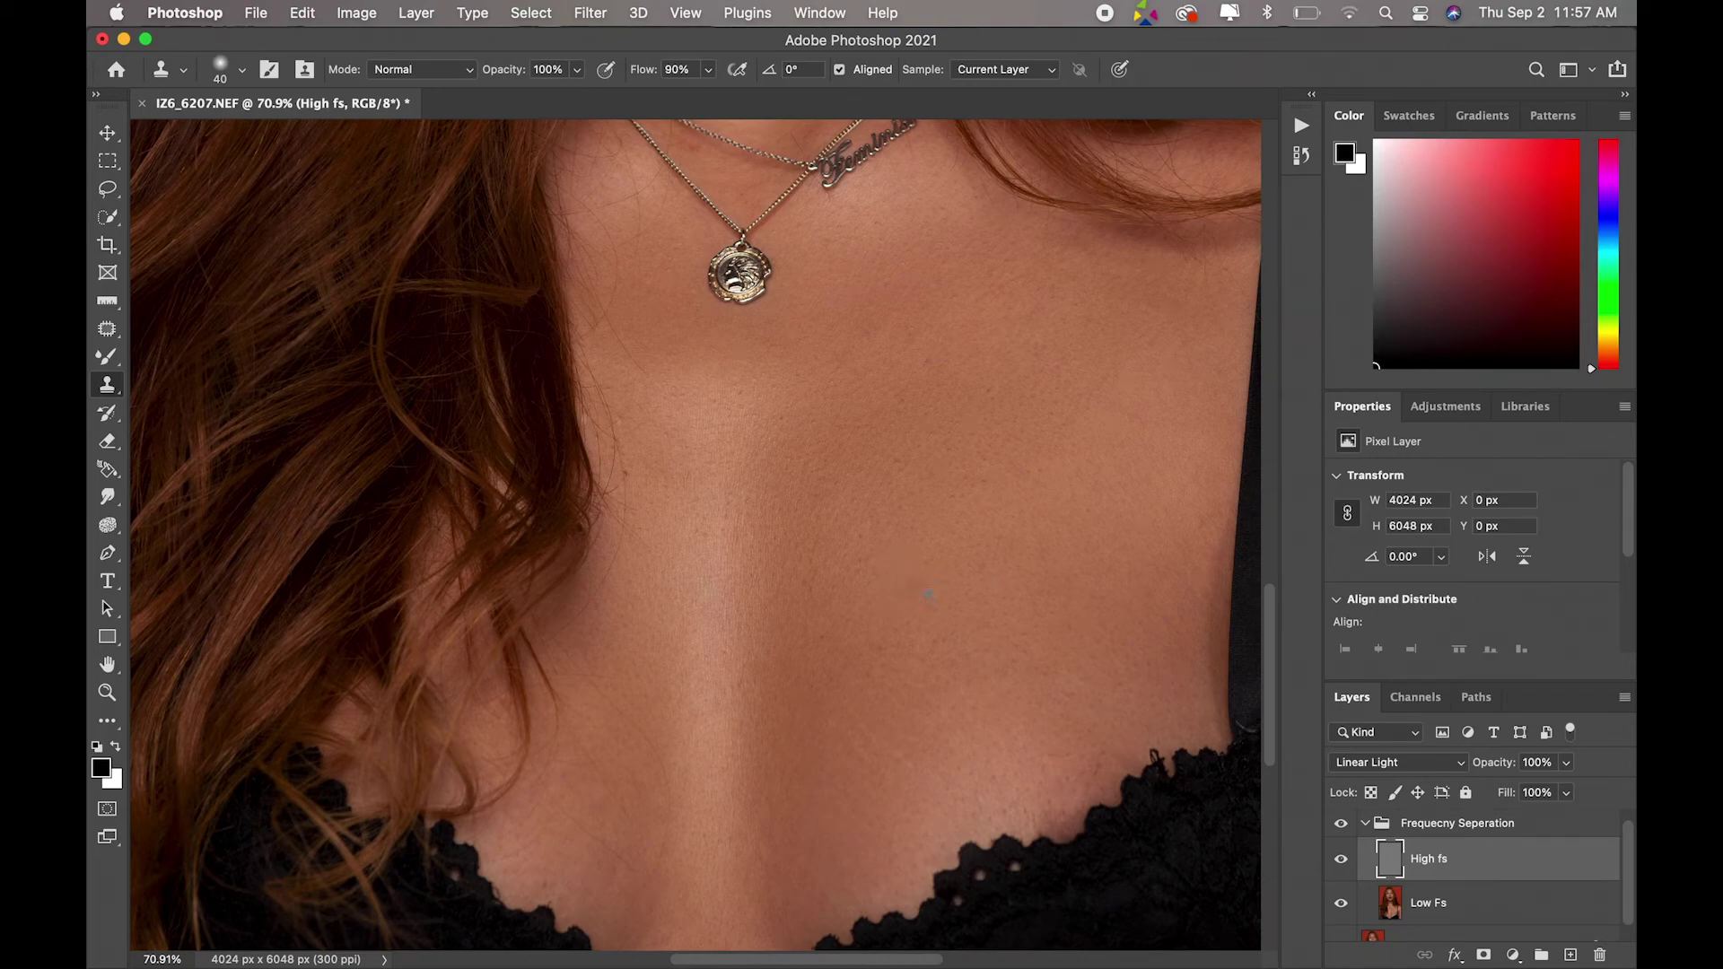
{"action": "left_click", "coordinate": [1449, 900]}
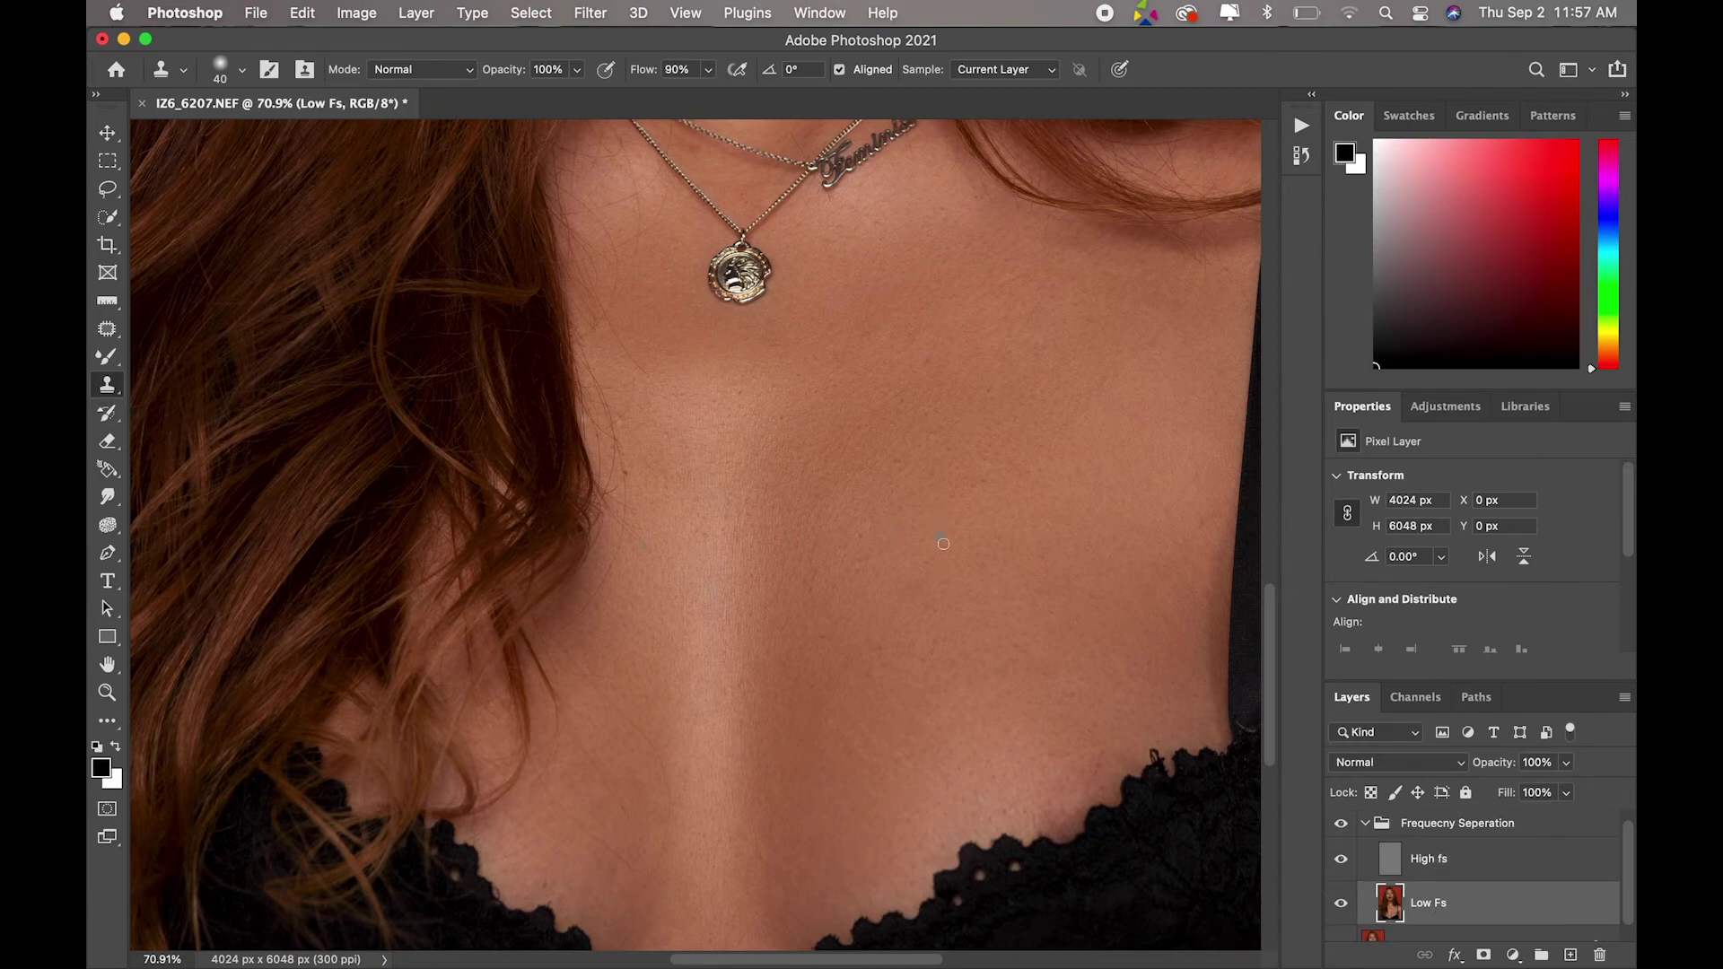
Step: Enlarge the Clone Stamp and even the chest and sternum skin below the pendant, undoing bad strokes
{"action": "key", "text": "bracketright"}
{"action": "key", "text": "bracketright"}
{"action": "key", "text": "bracketright"}
{"action": "key", "text": "bracketright"}
{"action": "key", "text": "bracketright"}
{"action": "left_click_drag", "start_coordinate": [924, 575], "coordinate": [923, 593]}
{"action": "left_click_drag", "start_coordinate": [750, 659], "coordinate": [772, 647]}
{"action": "key", "text": "ctrl+z"}
{"action": "left_click_drag", "start_coordinate": [743, 673], "coordinate": [770, 646]}
{"action": "left_click_drag", "start_coordinate": [1268, 603], "coordinate": [1267, 563]}
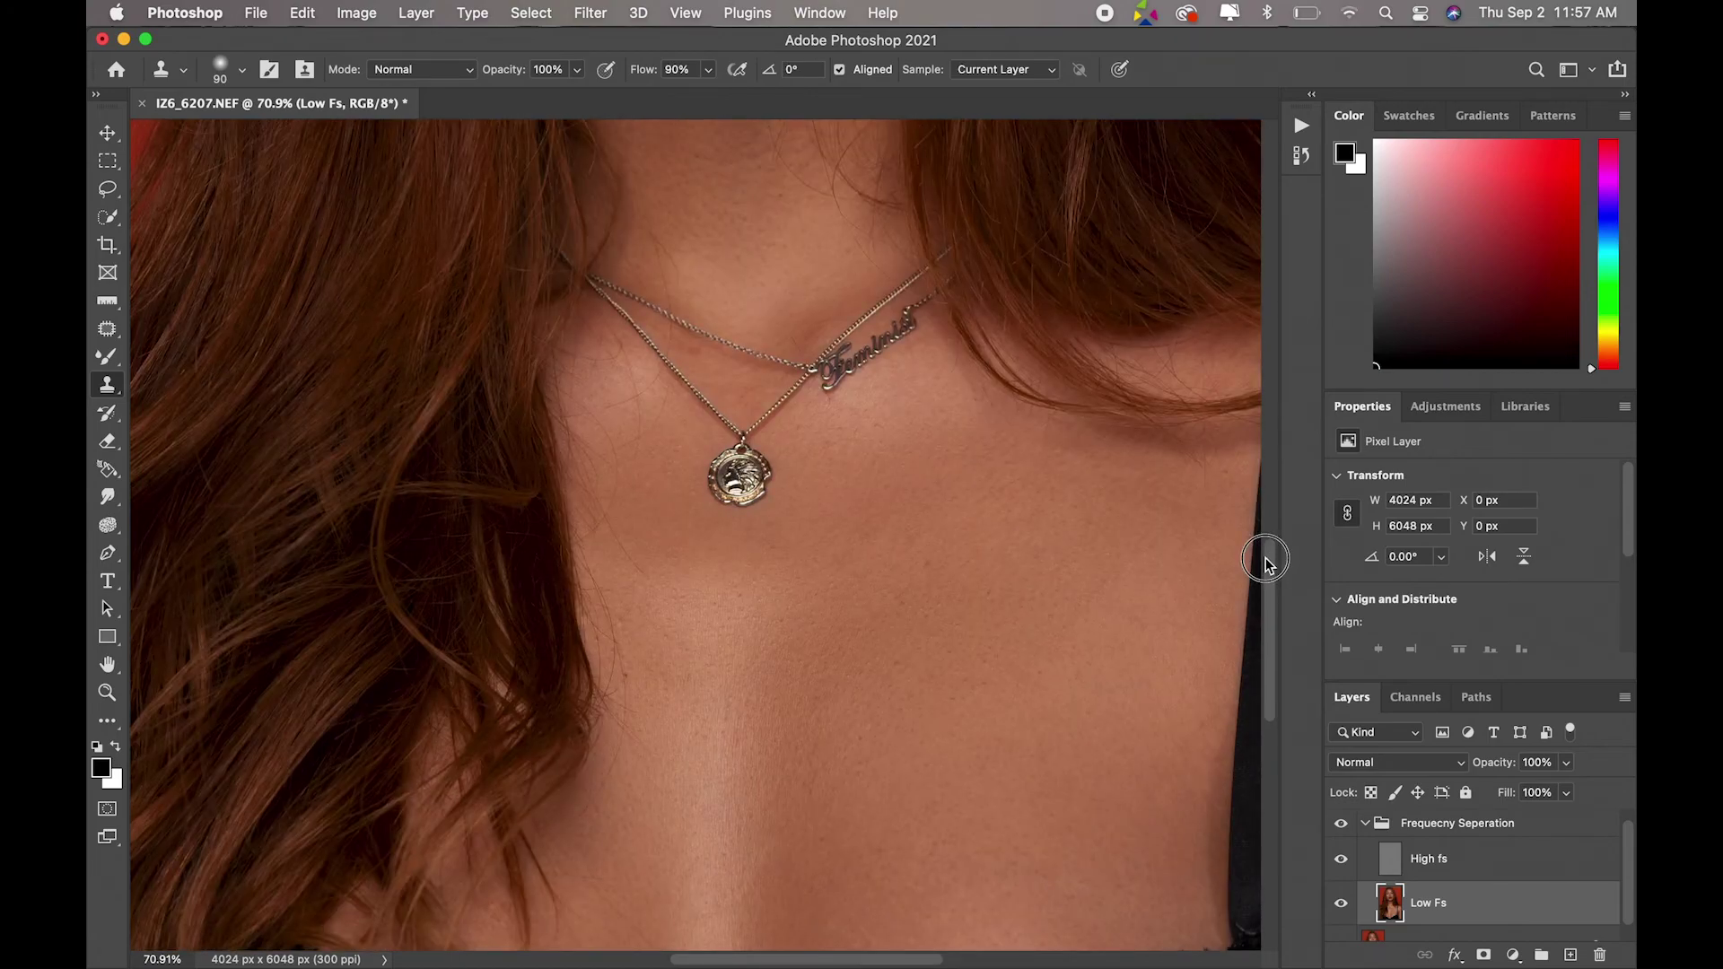
{"action": "mouse_move", "coordinate": [875, 503]}
{"action": "left_mouse_down"}
{"action": "mouse_move", "coordinate": [871, 536]}
{"action": "mouse_move", "coordinate": [934, 488]}
{"action": "left_mouse_up"}
{"action": "key", "text": "super+z"}
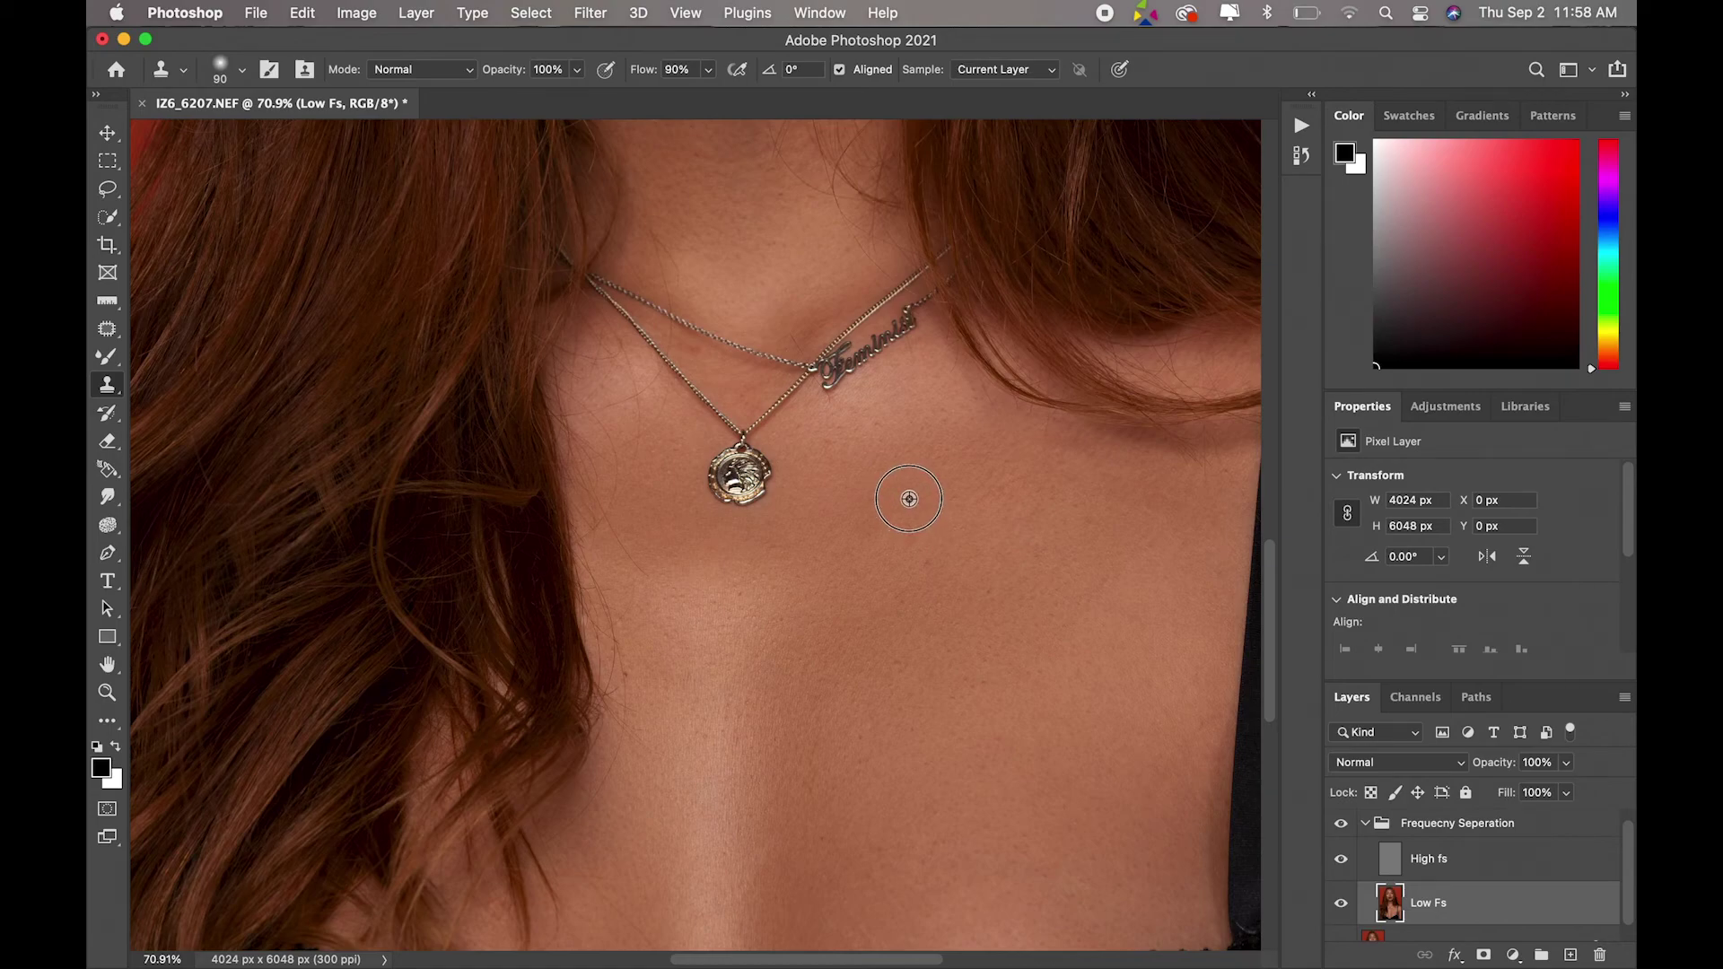
{"action": "left_click_drag", "start_coordinate": [898, 516], "coordinate": [915, 533]}
{"action": "left_click_drag", "start_coordinate": [1269, 635], "coordinate": [1257, 498]}
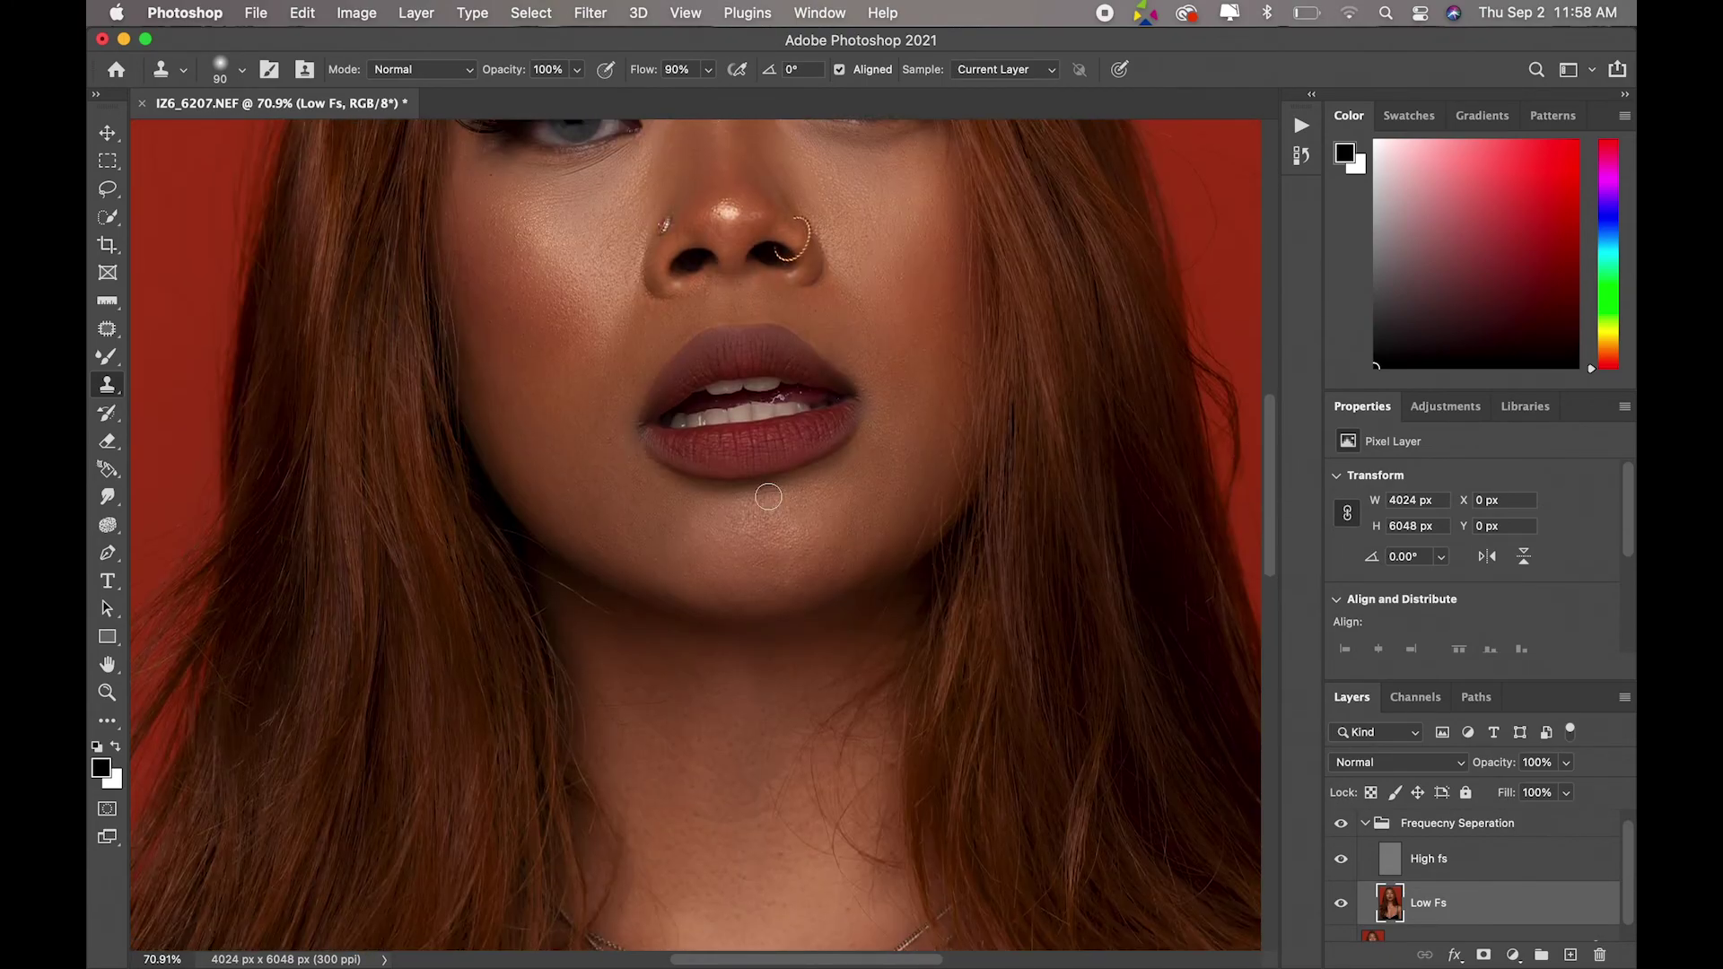
Step: Zoom in on the lips, undo a lower-lip clone patch, and shrink the brush
{"action": "left_click", "coordinate": [107, 692]}
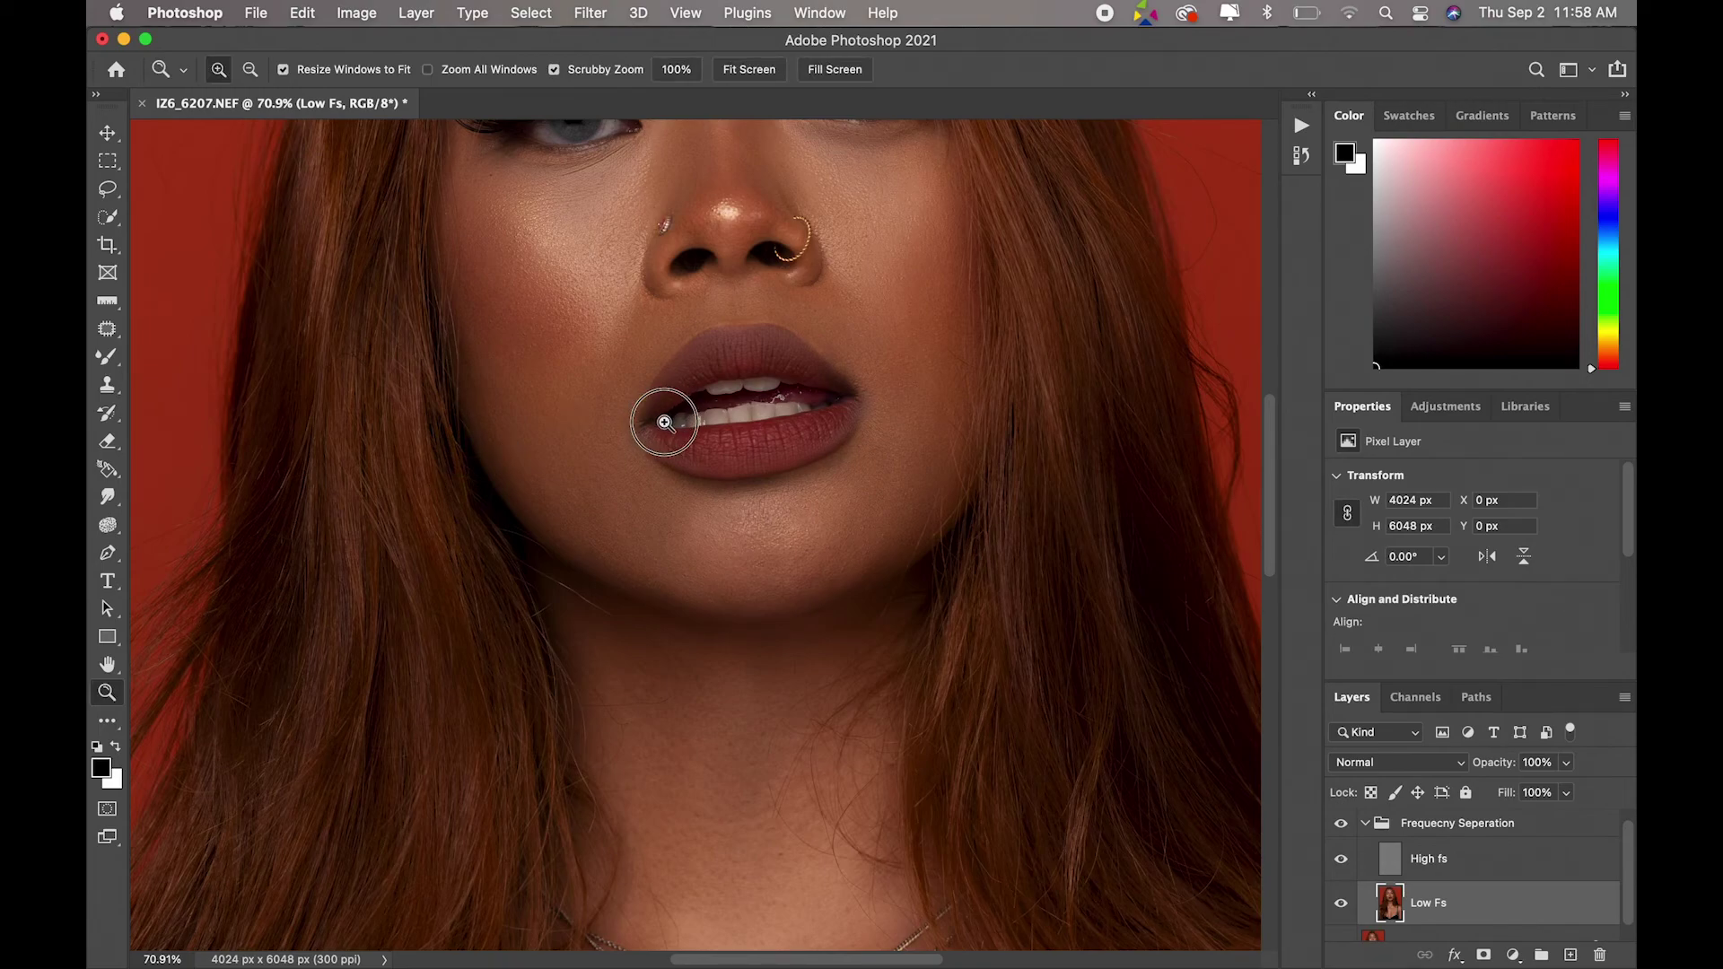
{"action": "left_click_drag", "start_coordinate": [682, 429], "coordinate": [694, 451]}
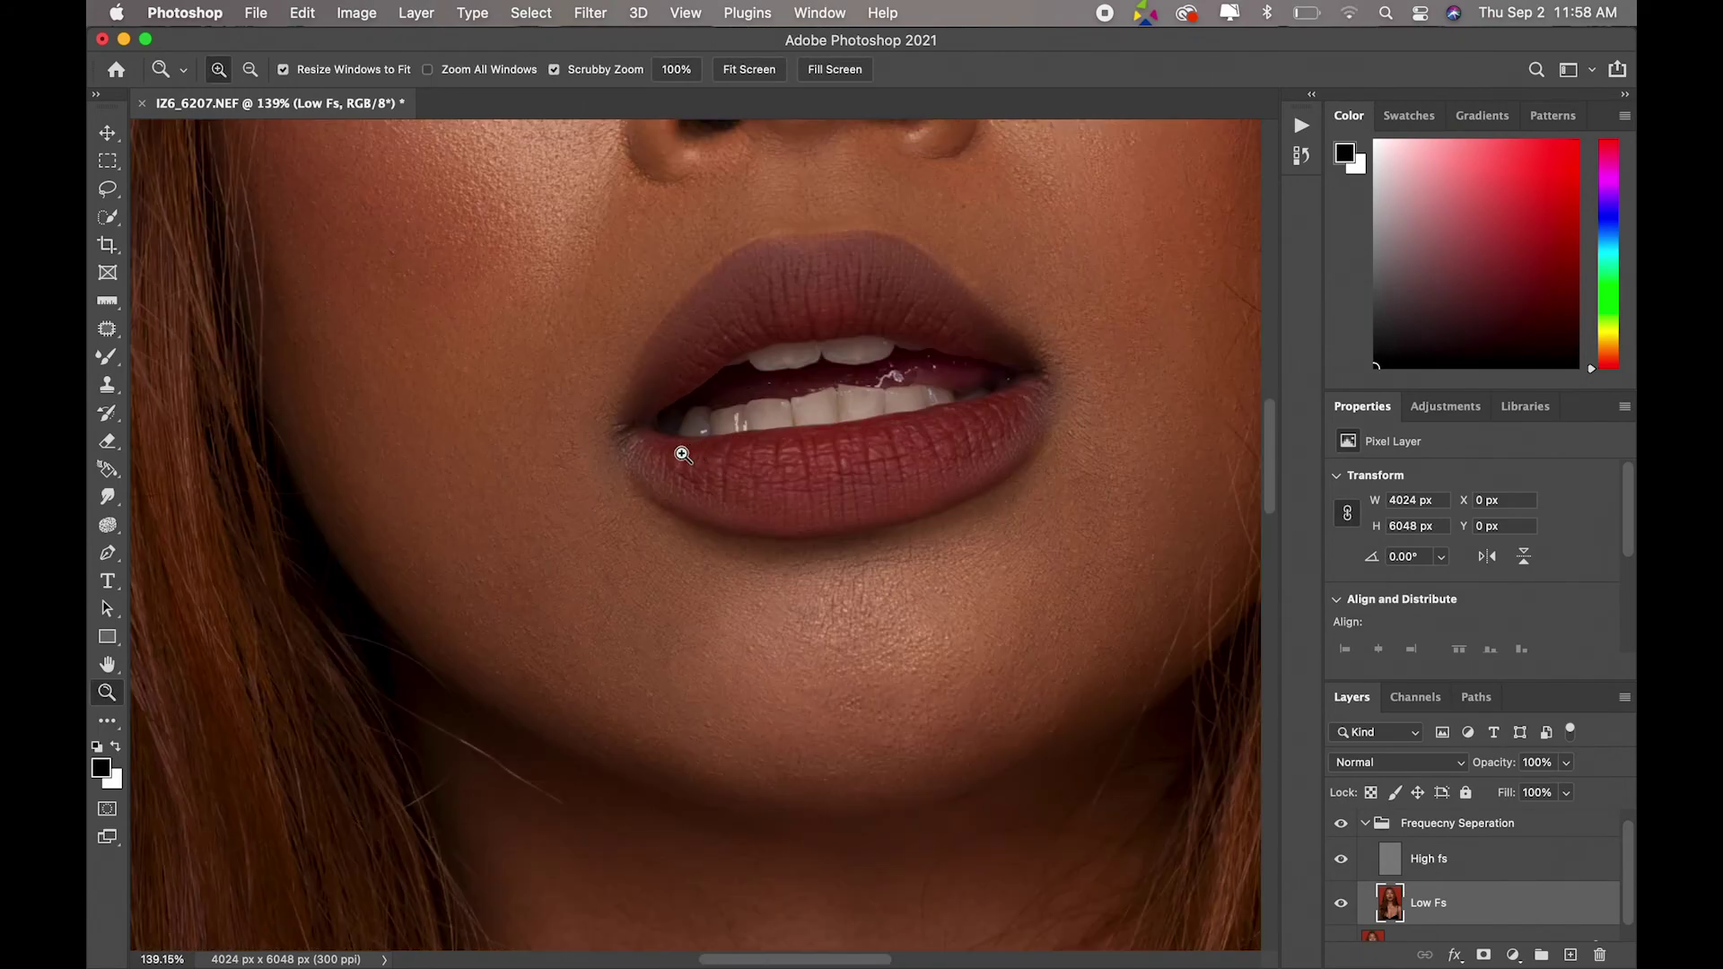
{"action": "left_click", "coordinate": [105, 393]}
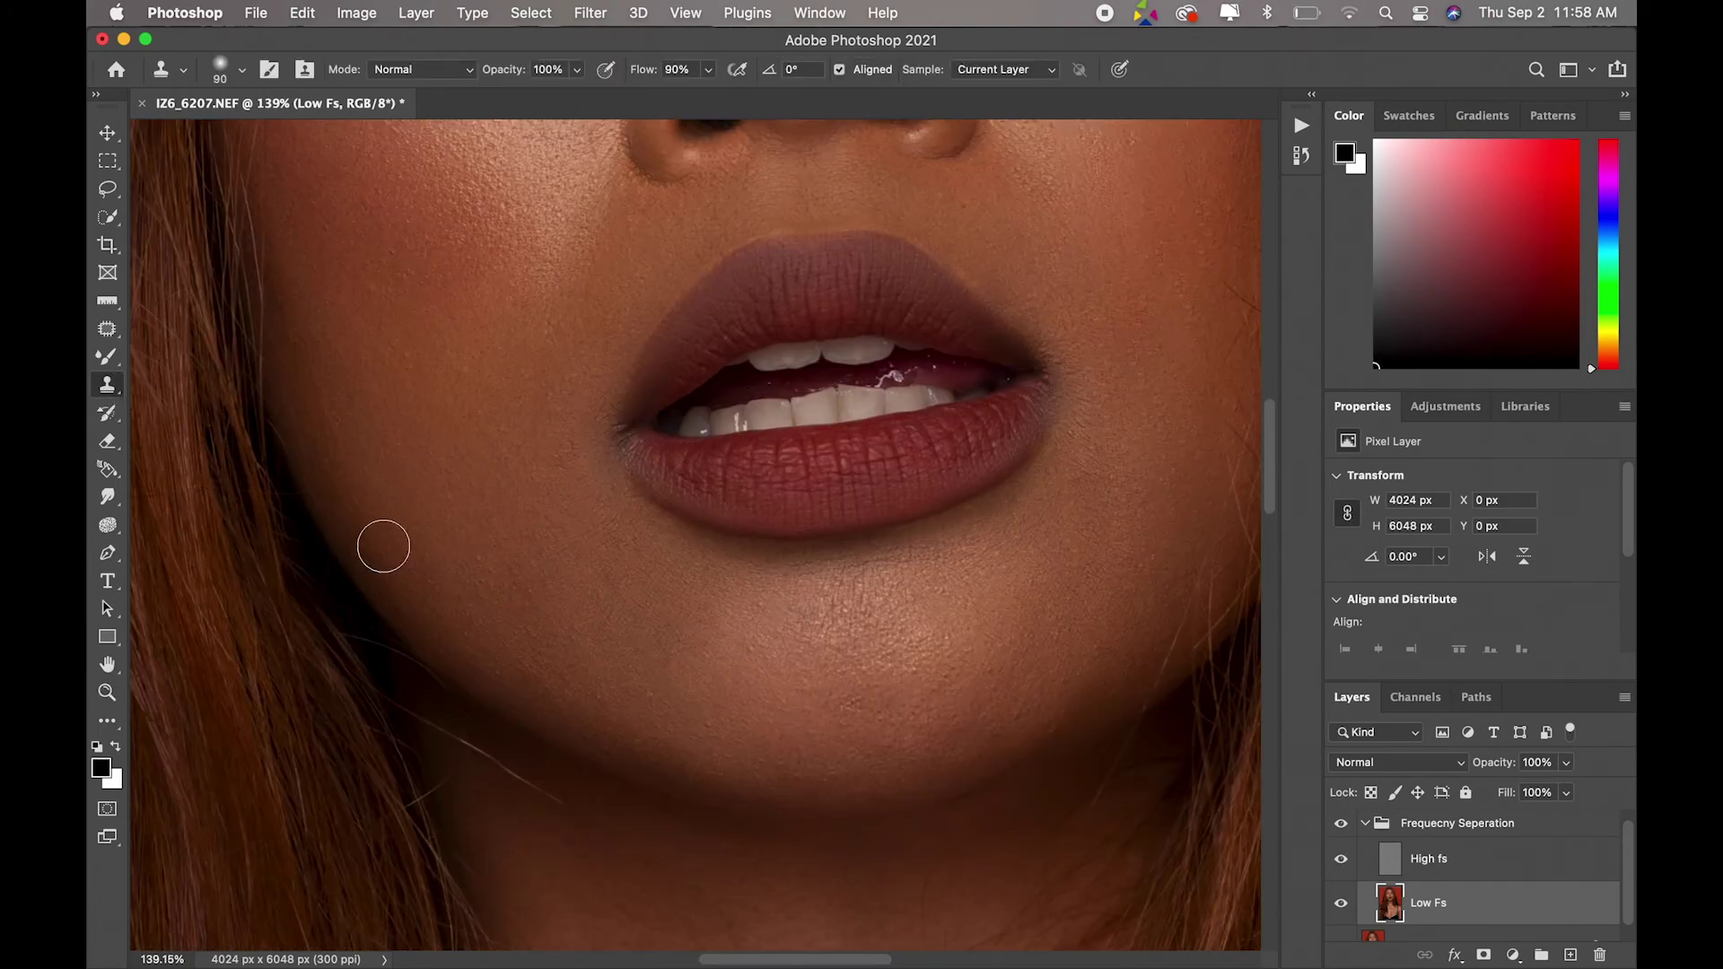
{"action": "left_click", "coordinate": [718, 505]}
{"action": "key", "text": "super+z"}
{"action": "key", "text": "bracketleft"}
Step: Clone-even the dark left and right corners of the mouth, undoing unsatisfactory strokes
{"action": "left_click", "coordinate": [666, 474], "text": "alt"}
{"action": "left_click_drag", "start_coordinate": [629, 444], "coordinate": [669, 480]}
{"action": "key", "text": "super+z"}
{"action": "left_click_drag", "start_coordinate": [643, 461], "coordinate": [643, 471]}
{"action": "key", "text": "super+z"}
{"action": "left_click", "coordinate": [1040, 413], "text": "alt"}
{"action": "left_click_drag", "start_coordinate": [1042, 392], "coordinate": [1047, 388]}
{"action": "left_click", "coordinate": [646, 458], "text": "alt"}
{"action": "key", "text": "super+z"}
{"action": "left_click_drag", "start_coordinate": [644, 470], "coordinate": [658, 480]}
Step: Toggle the retouch group to compare the mouth and chin with the original
{"action": "left_click", "coordinate": [1341, 824]}
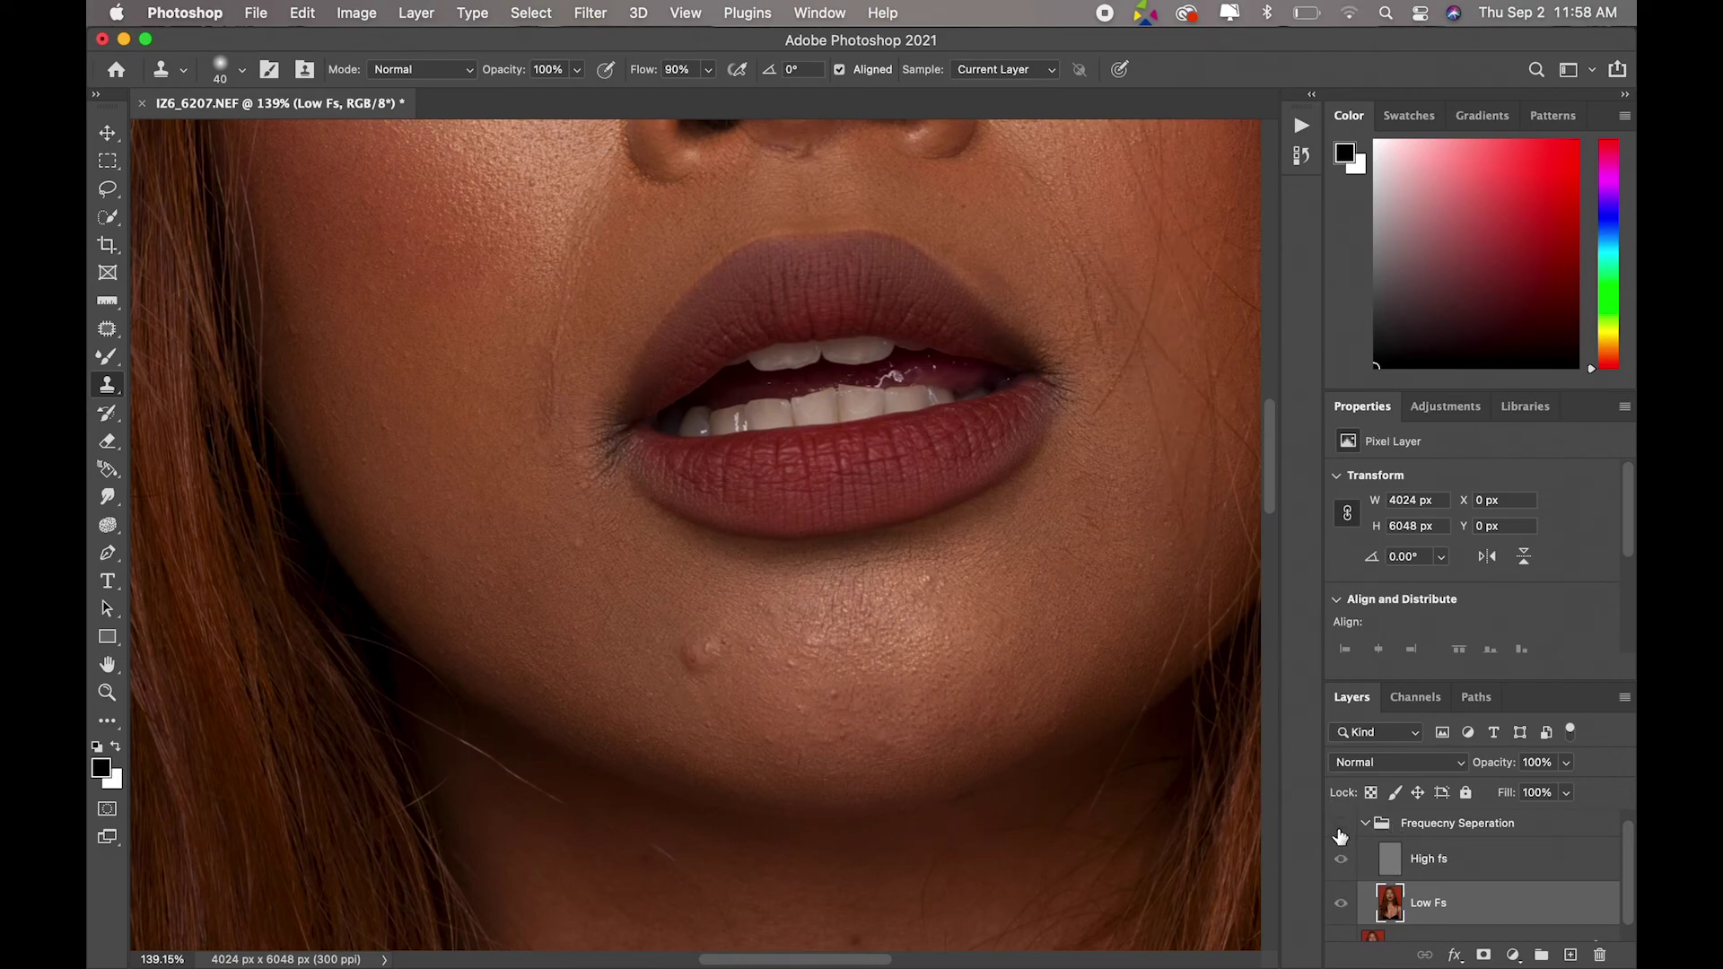
{"action": "left_click", "coordinate": [1342, 826]}
{"action": "left_click", "coordinate": [1341, 824]}
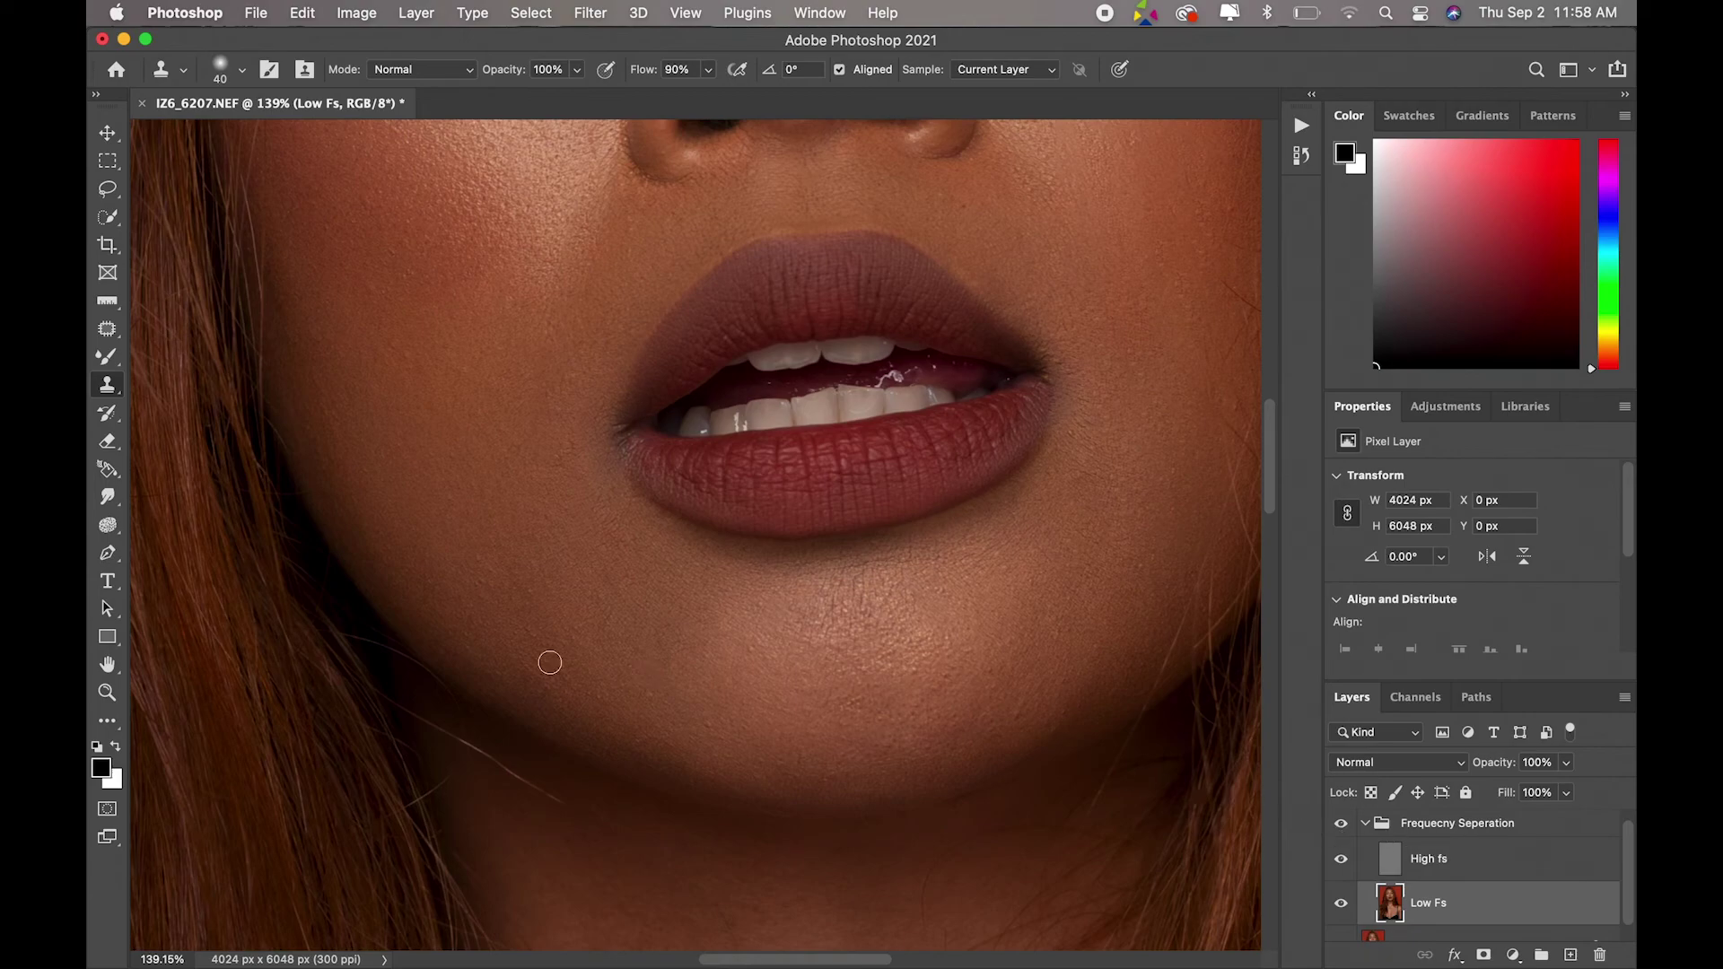
{"action": "left_click", "coordinate": [123, 691]}
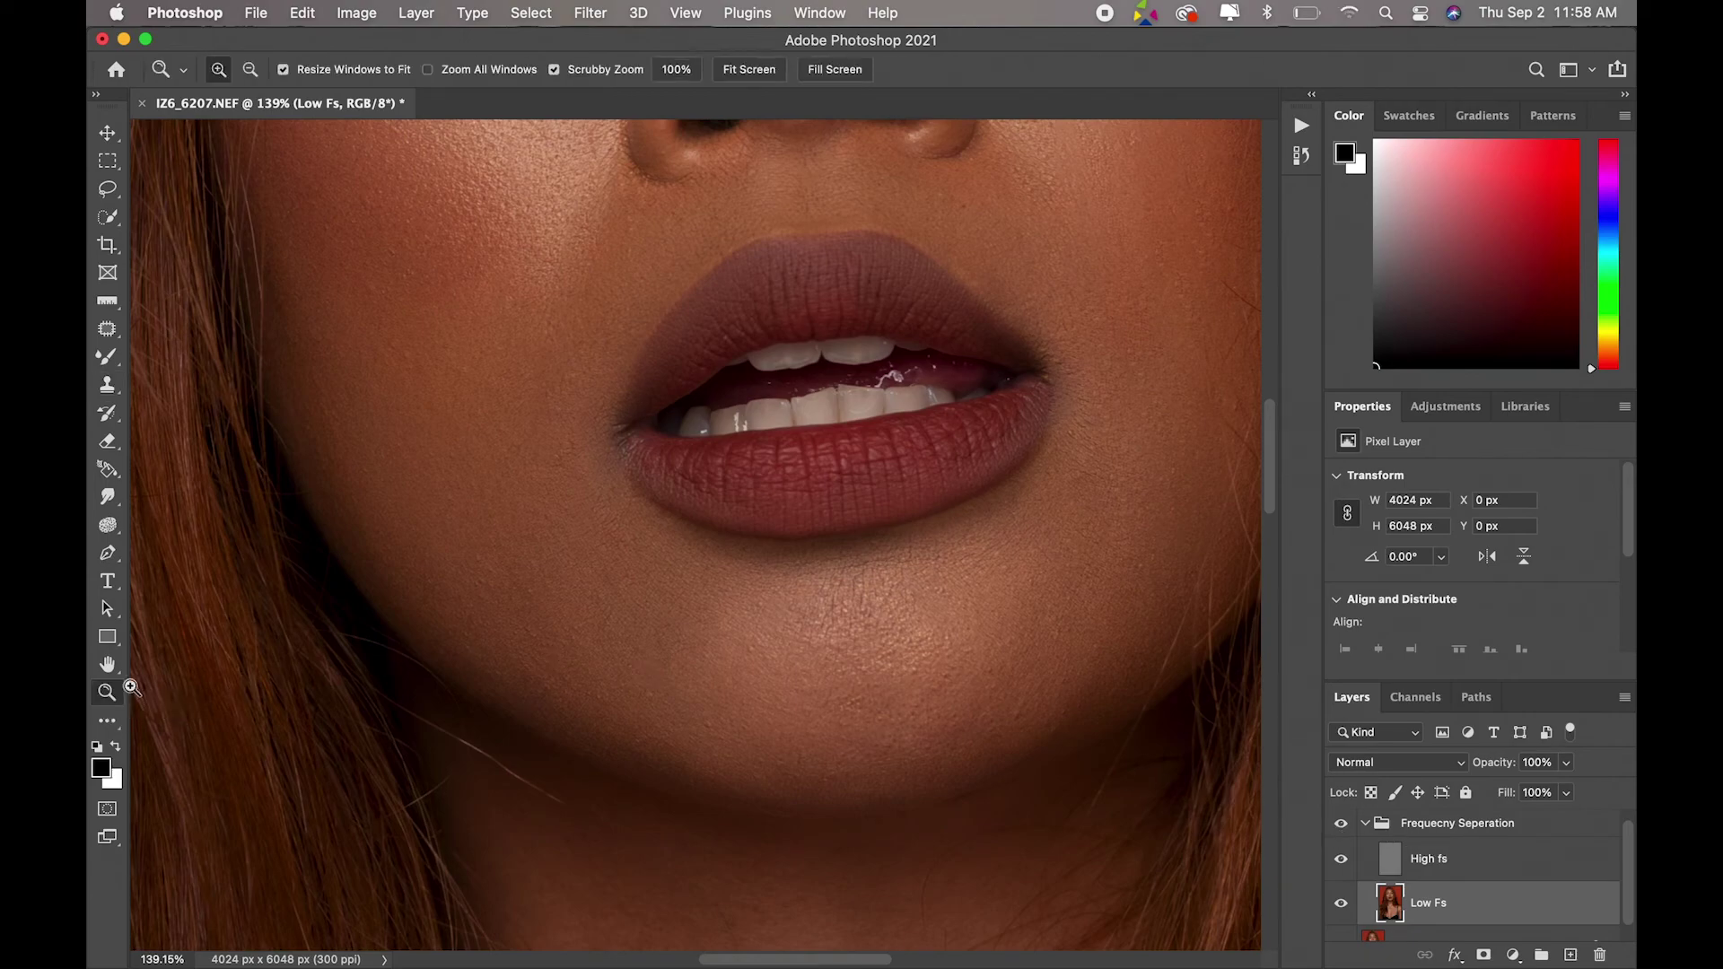
Step: Fit the portrait to the window, collapse the Frequecny Seperation group and toggle it to compare
{"action": "left_click", "coordinate": [749, 69]}
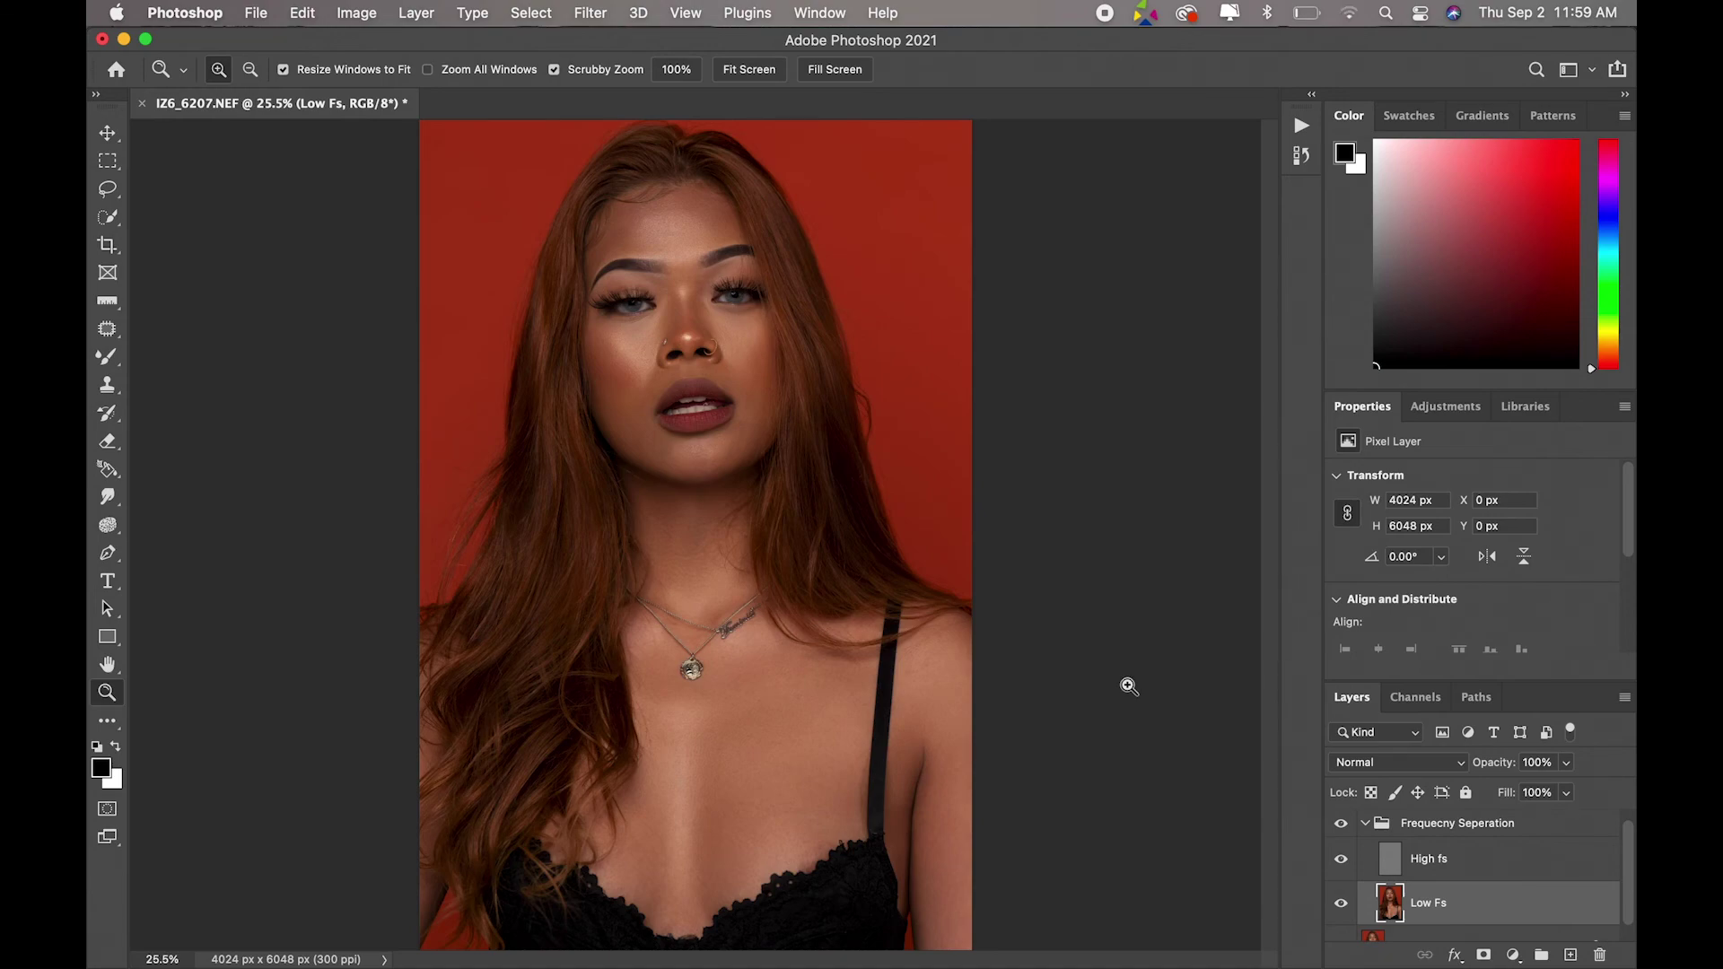
{"action": "left_click", "coordinate": [1365, 823]}
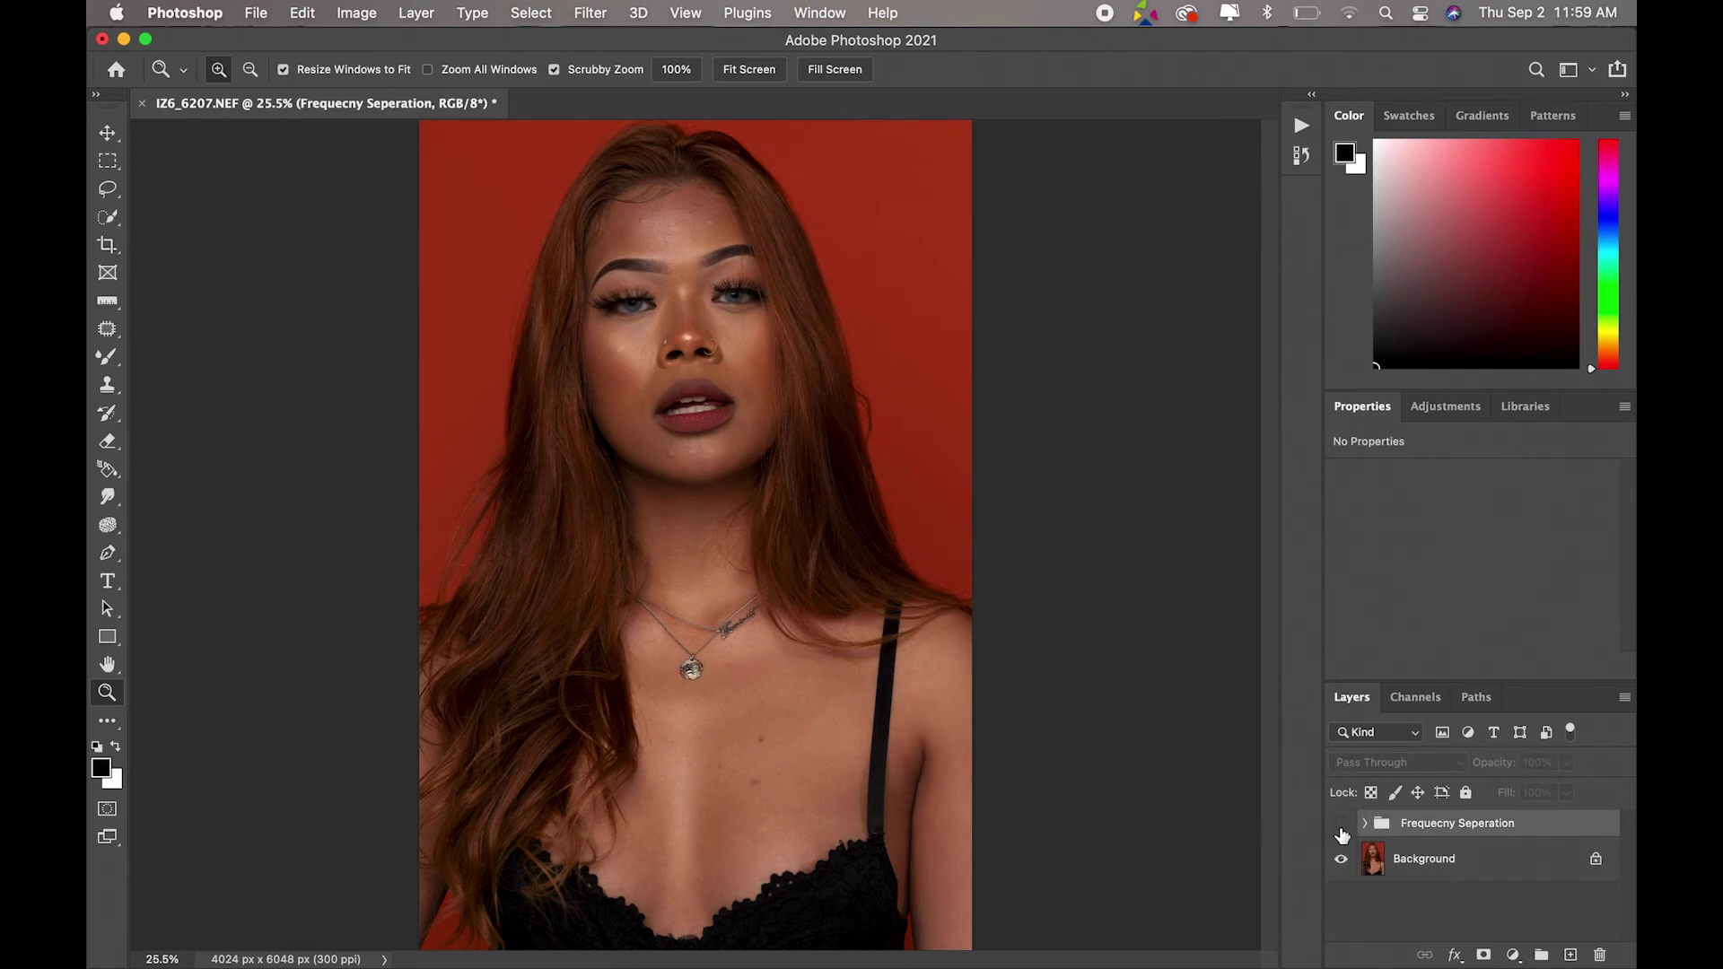
{"action": "left_click", "coordinate": [1340, 826]}
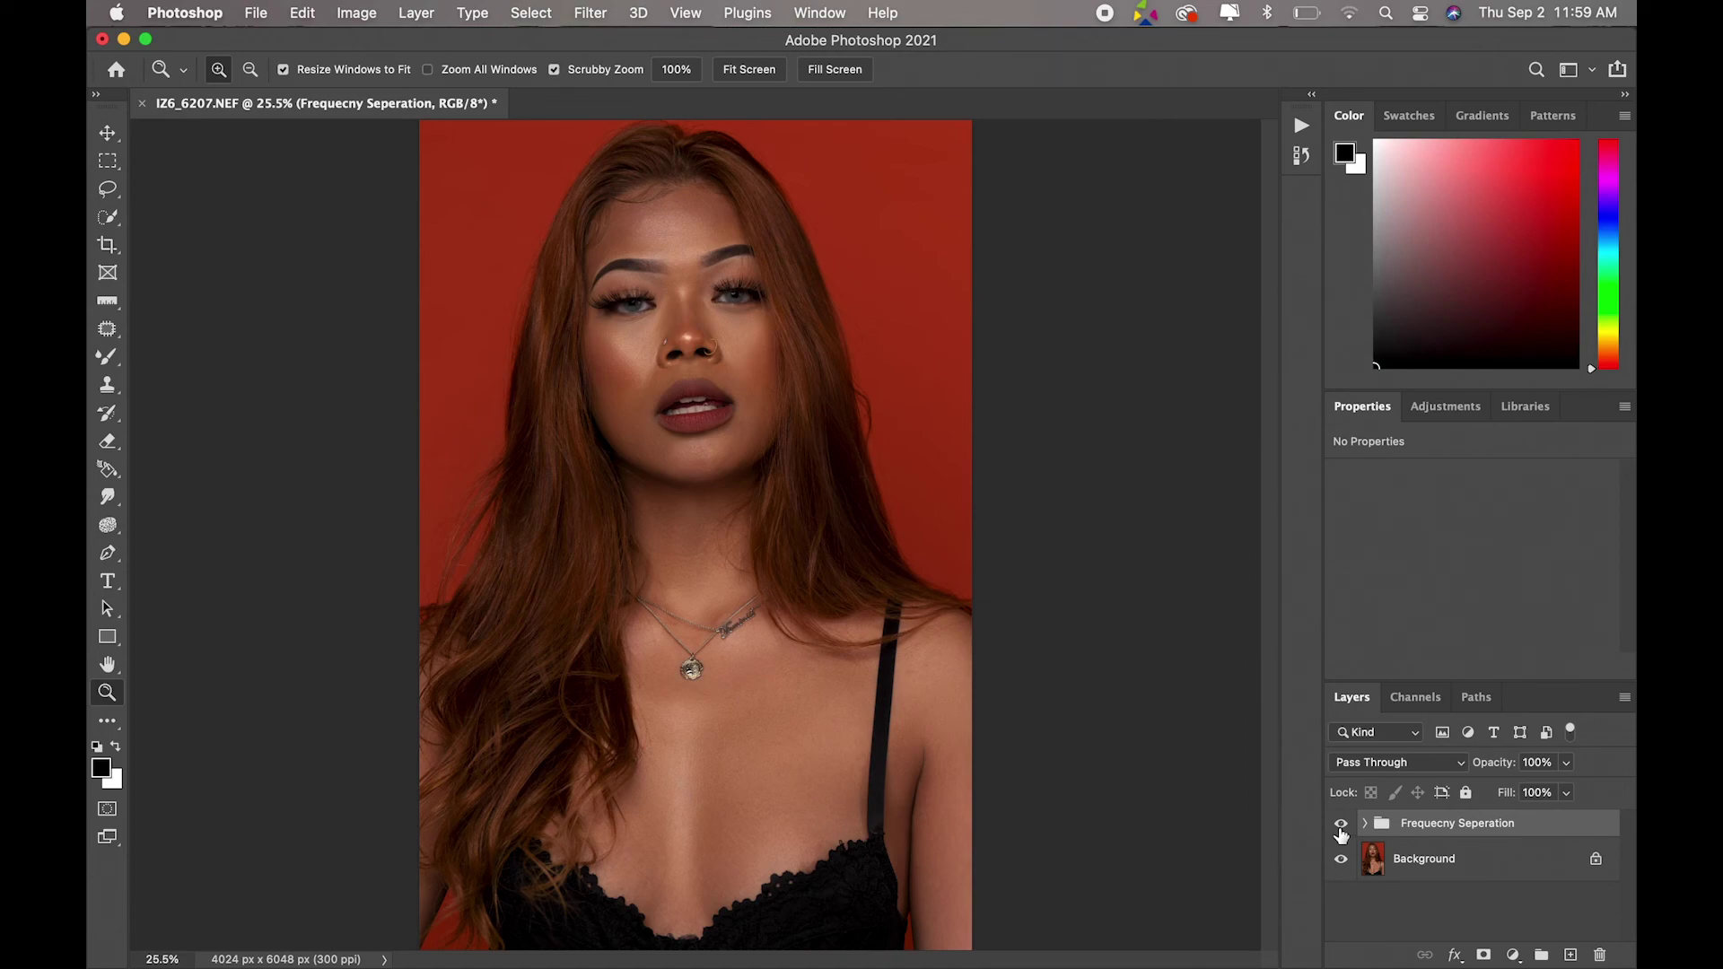
{"action": "left_click", "coordinate": [1341, 826]}
{"action": "left_click", "coordinate": [1341, 827]}
Step: Zoom in on the face, compare the forehead before and after, then fit to screen
{"action": "mouse_move", "coordinate": [659, 264]}
{"action": "left_mouse_down"}
{"action": "mouse_move", "coordinate": [759, 392]}
{"action": "mouse_move", "coordinate": [769, 354]}
{"action": "left_mouse_up"}
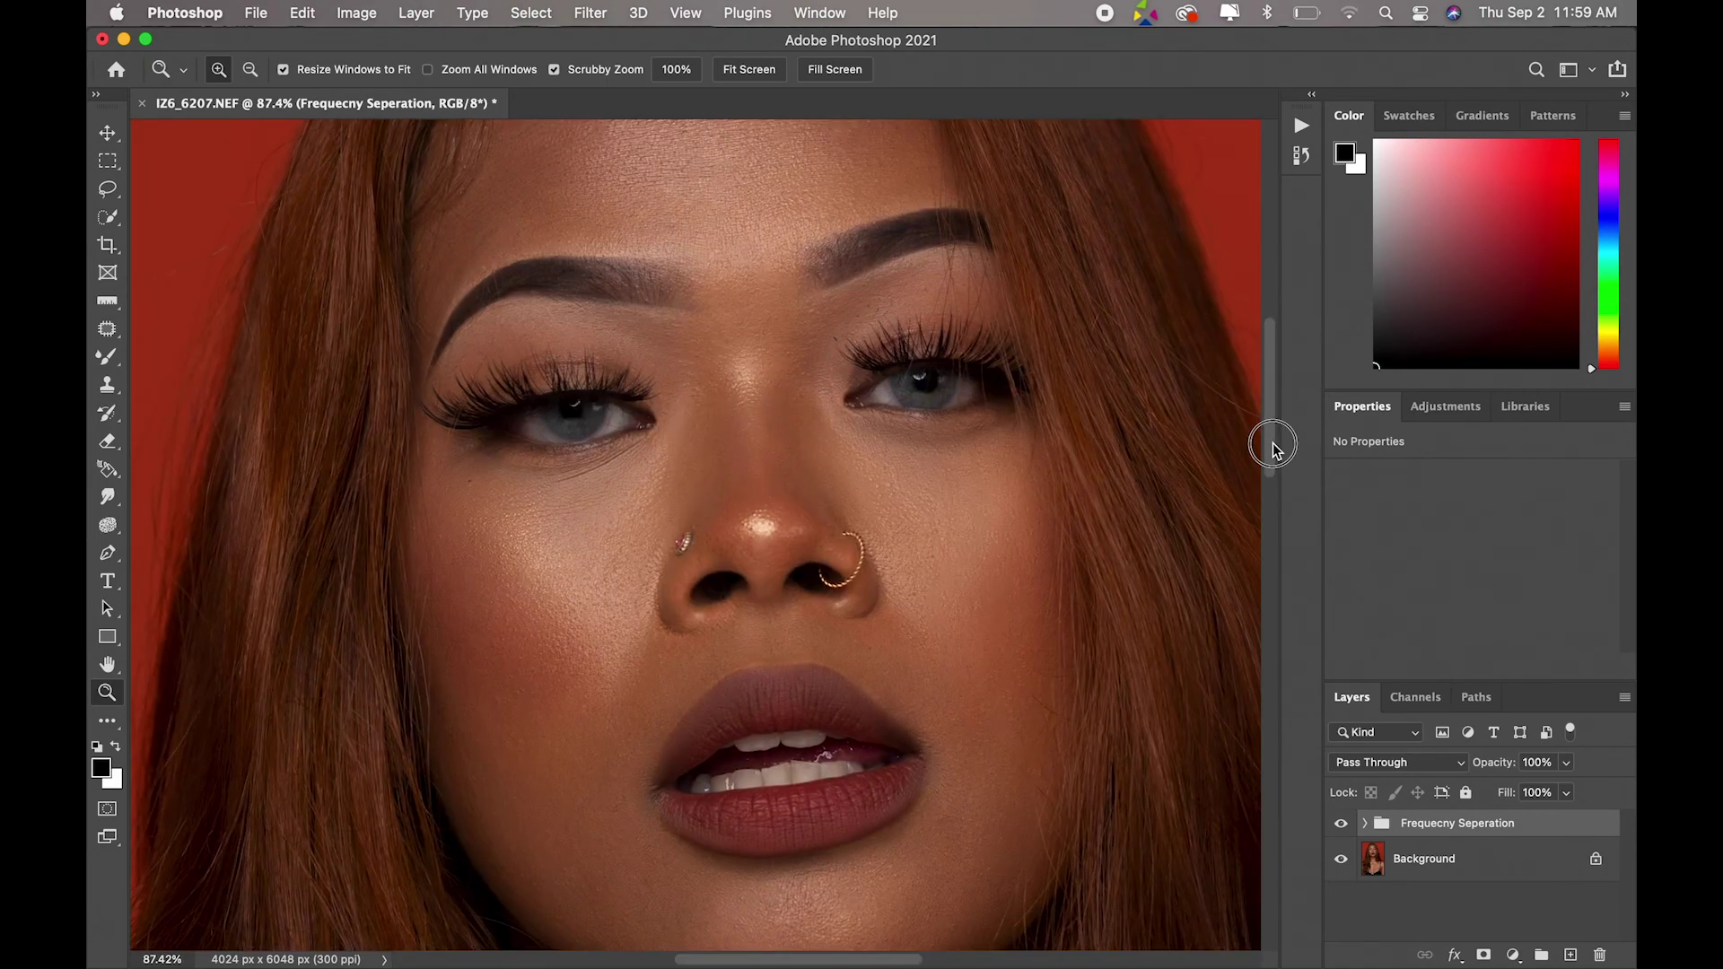
{"action": "left_click_drag", "start_coordinate": [1271, 447], "coordinate": [1271, 419]}
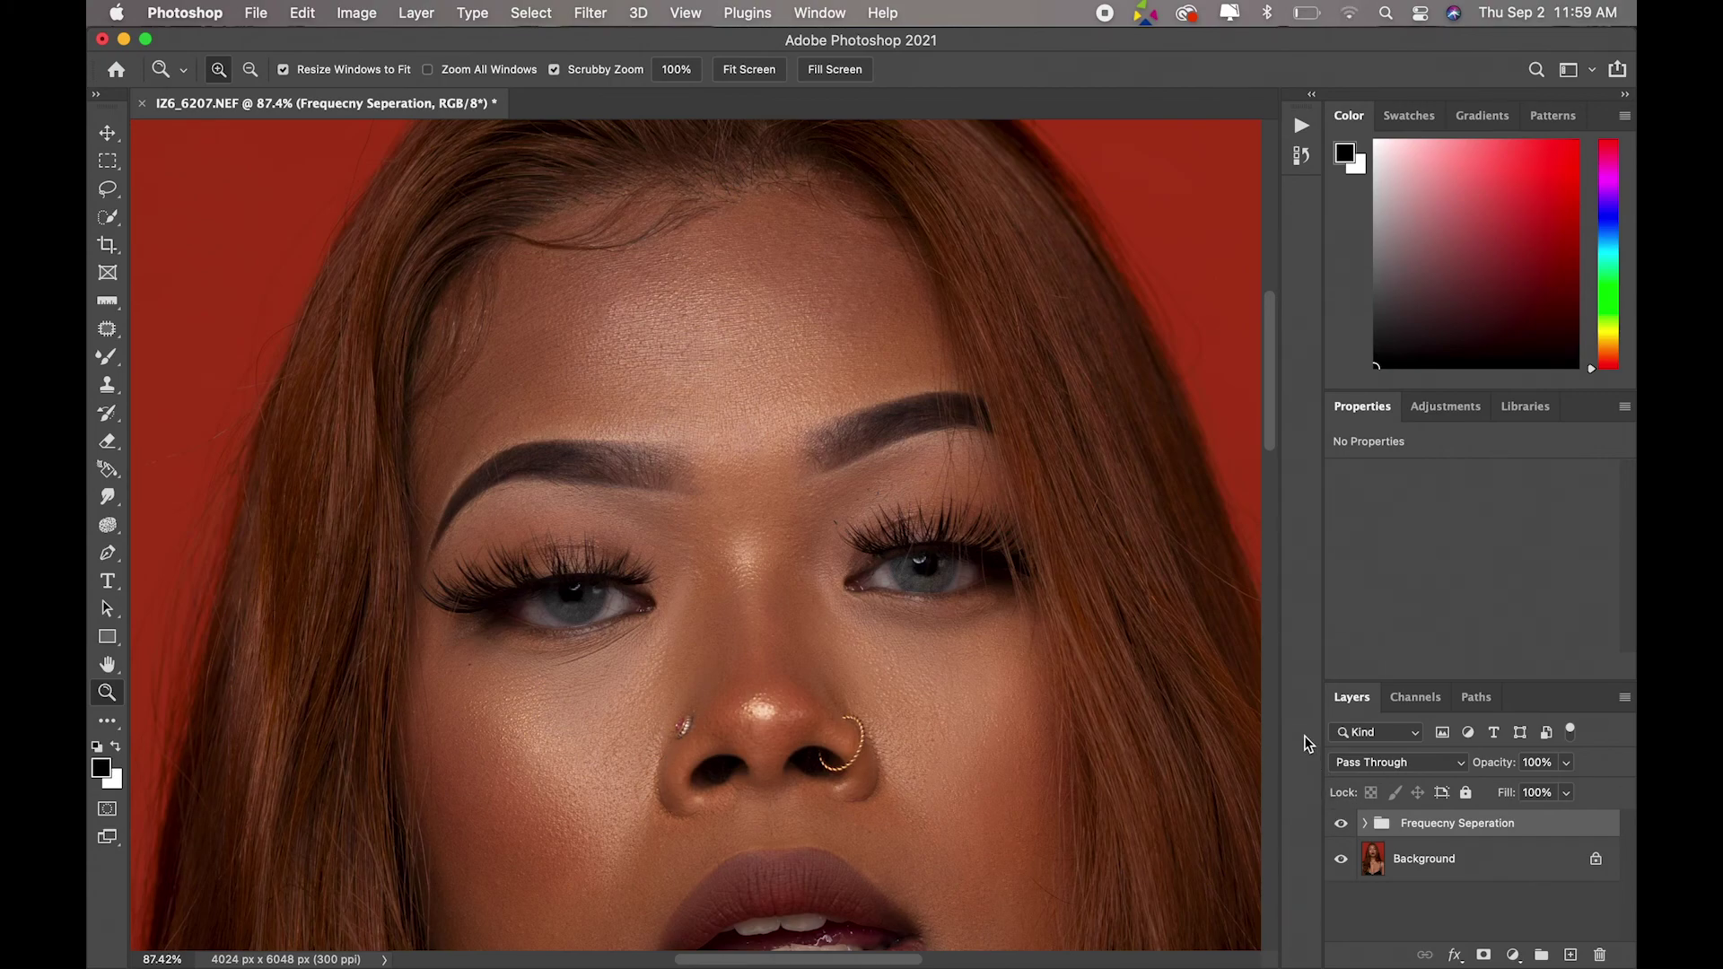
{"action": "left_click", "coordinate": [1341, 824]}
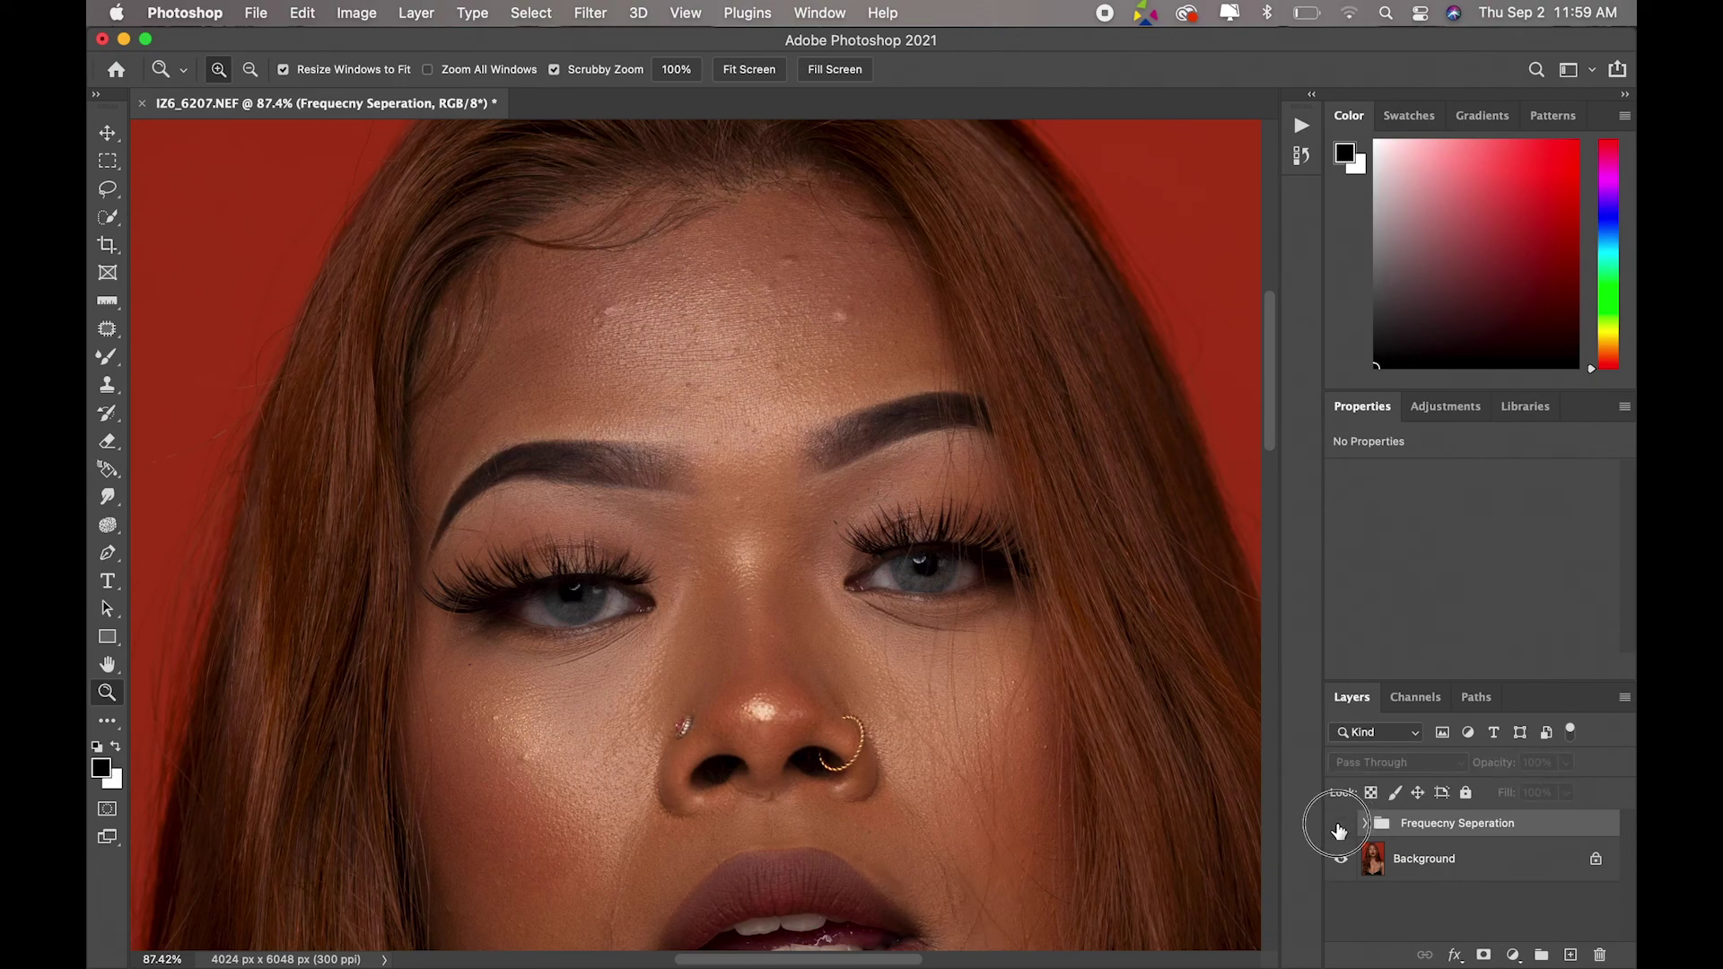
{"action": "left_click", "coordinate": [1341, 824]}
{"action": "left_click", "coordinate": [1340, 826]}
{"action": "left_click", "coordinate": [1337, 827]}
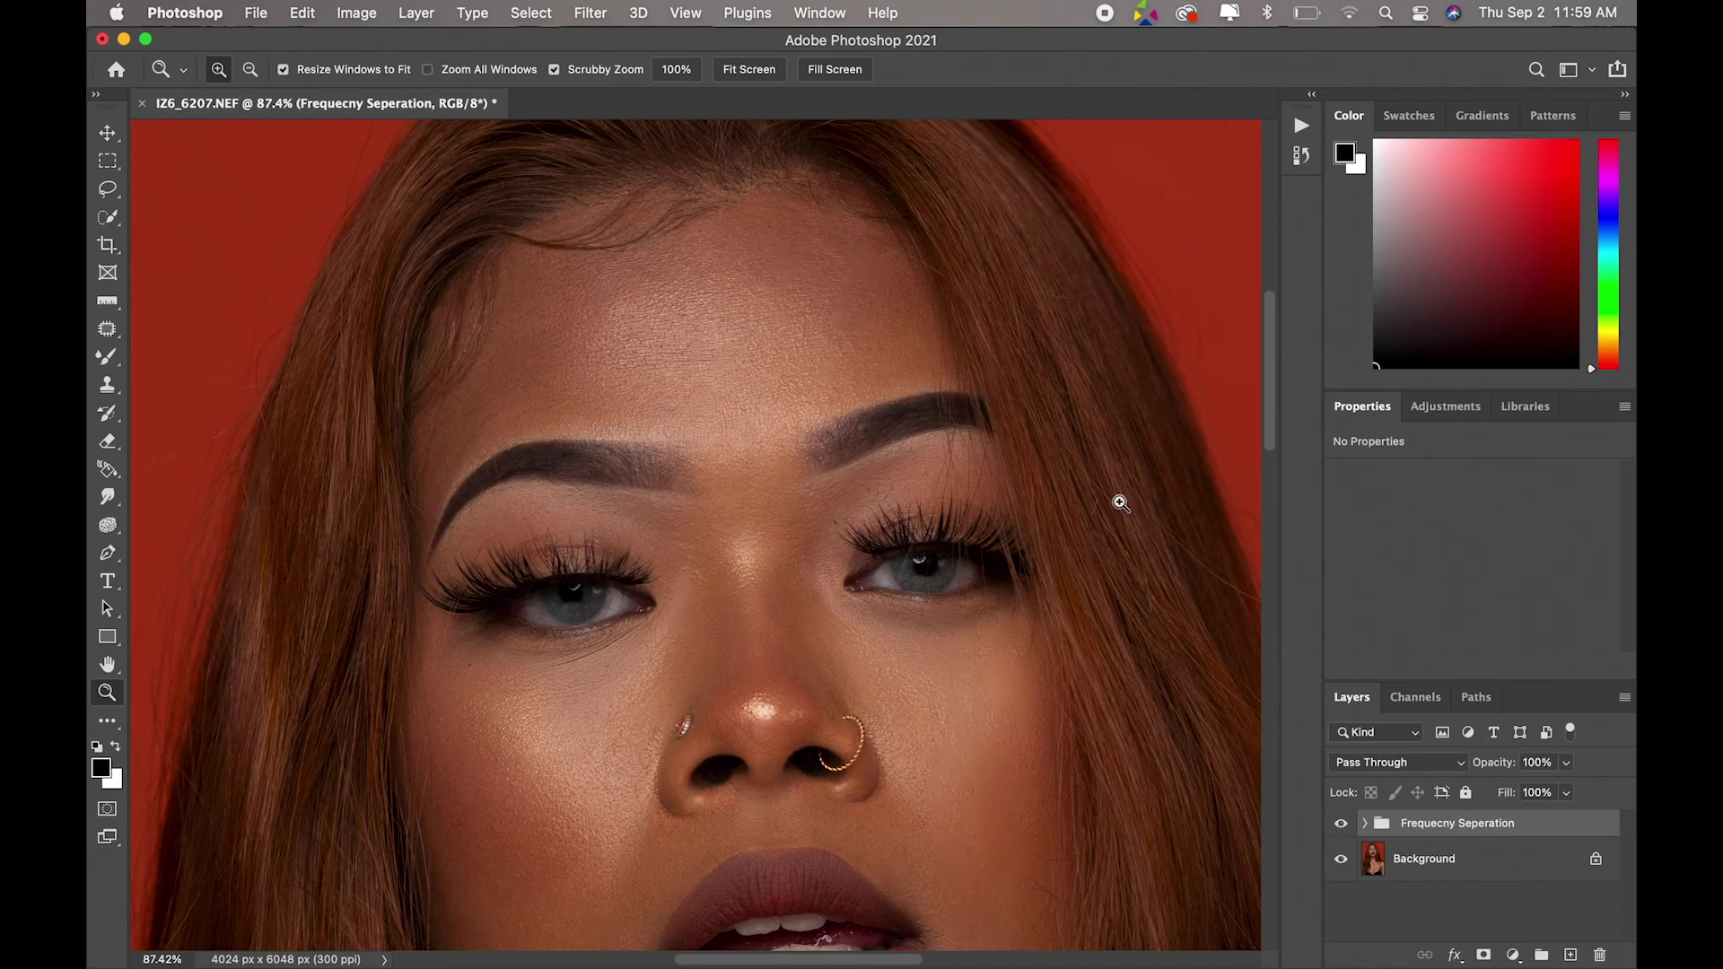
{"action": "left_click", "coordinate": [741, 70]}
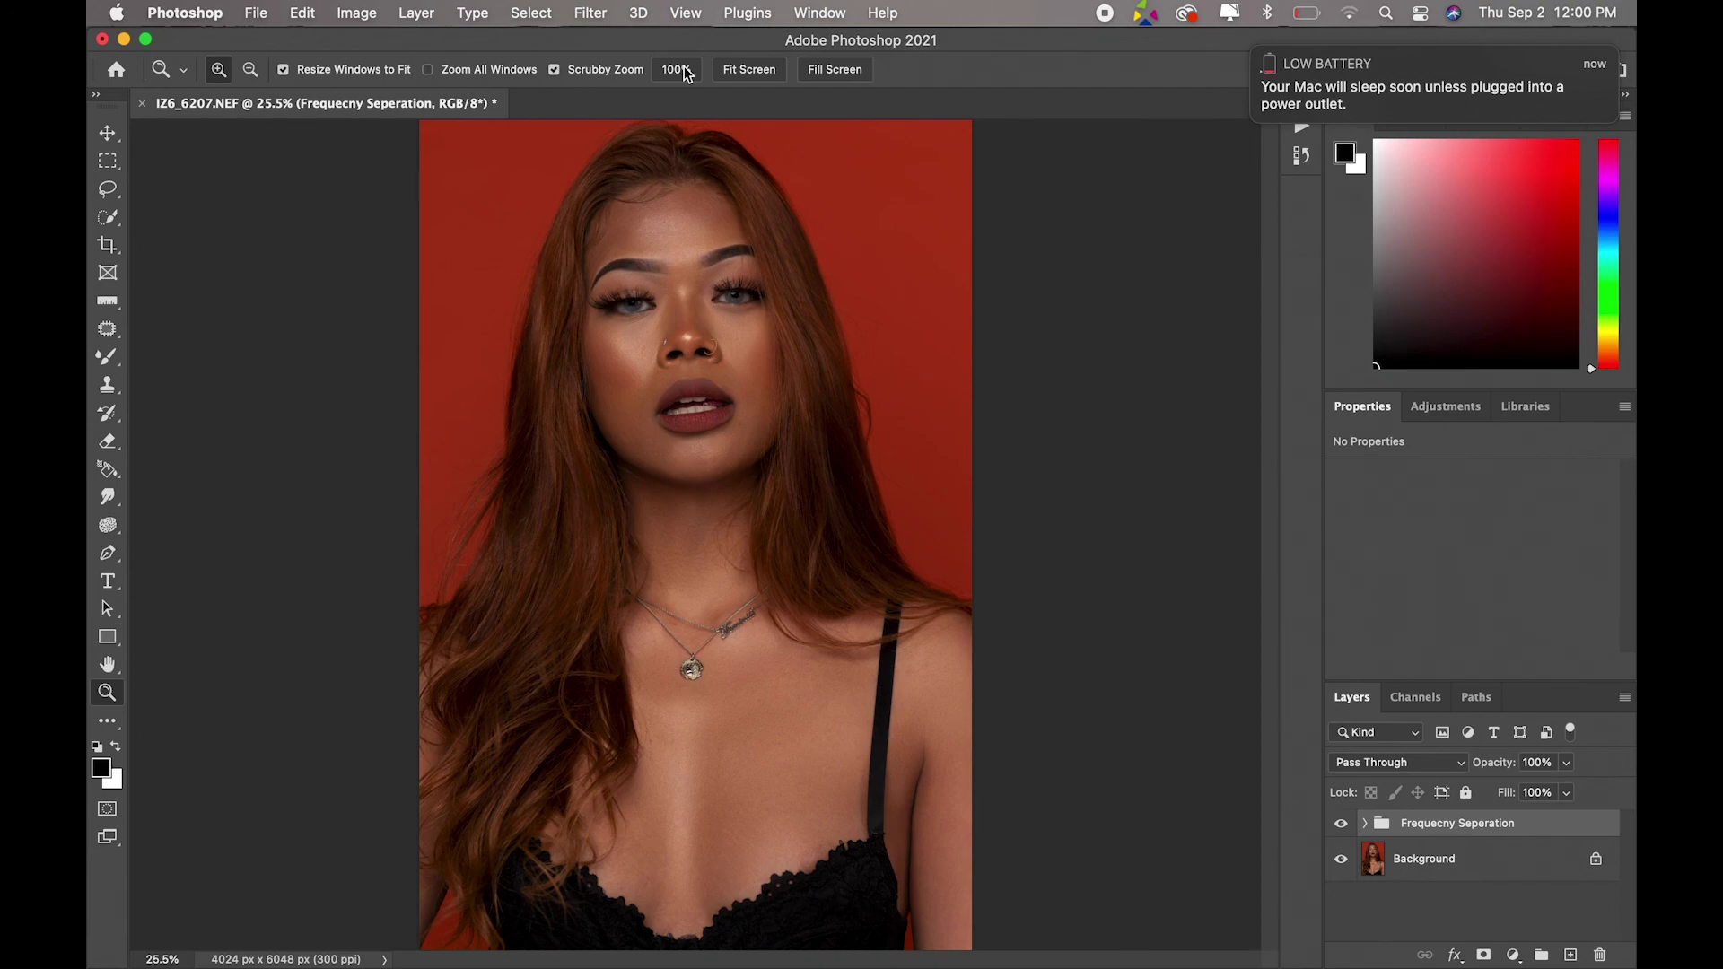
{"action": "mouse_move", "coordinate": [1427, 81]}
{"action": "left_click", "coordinate": [1253, 50]}
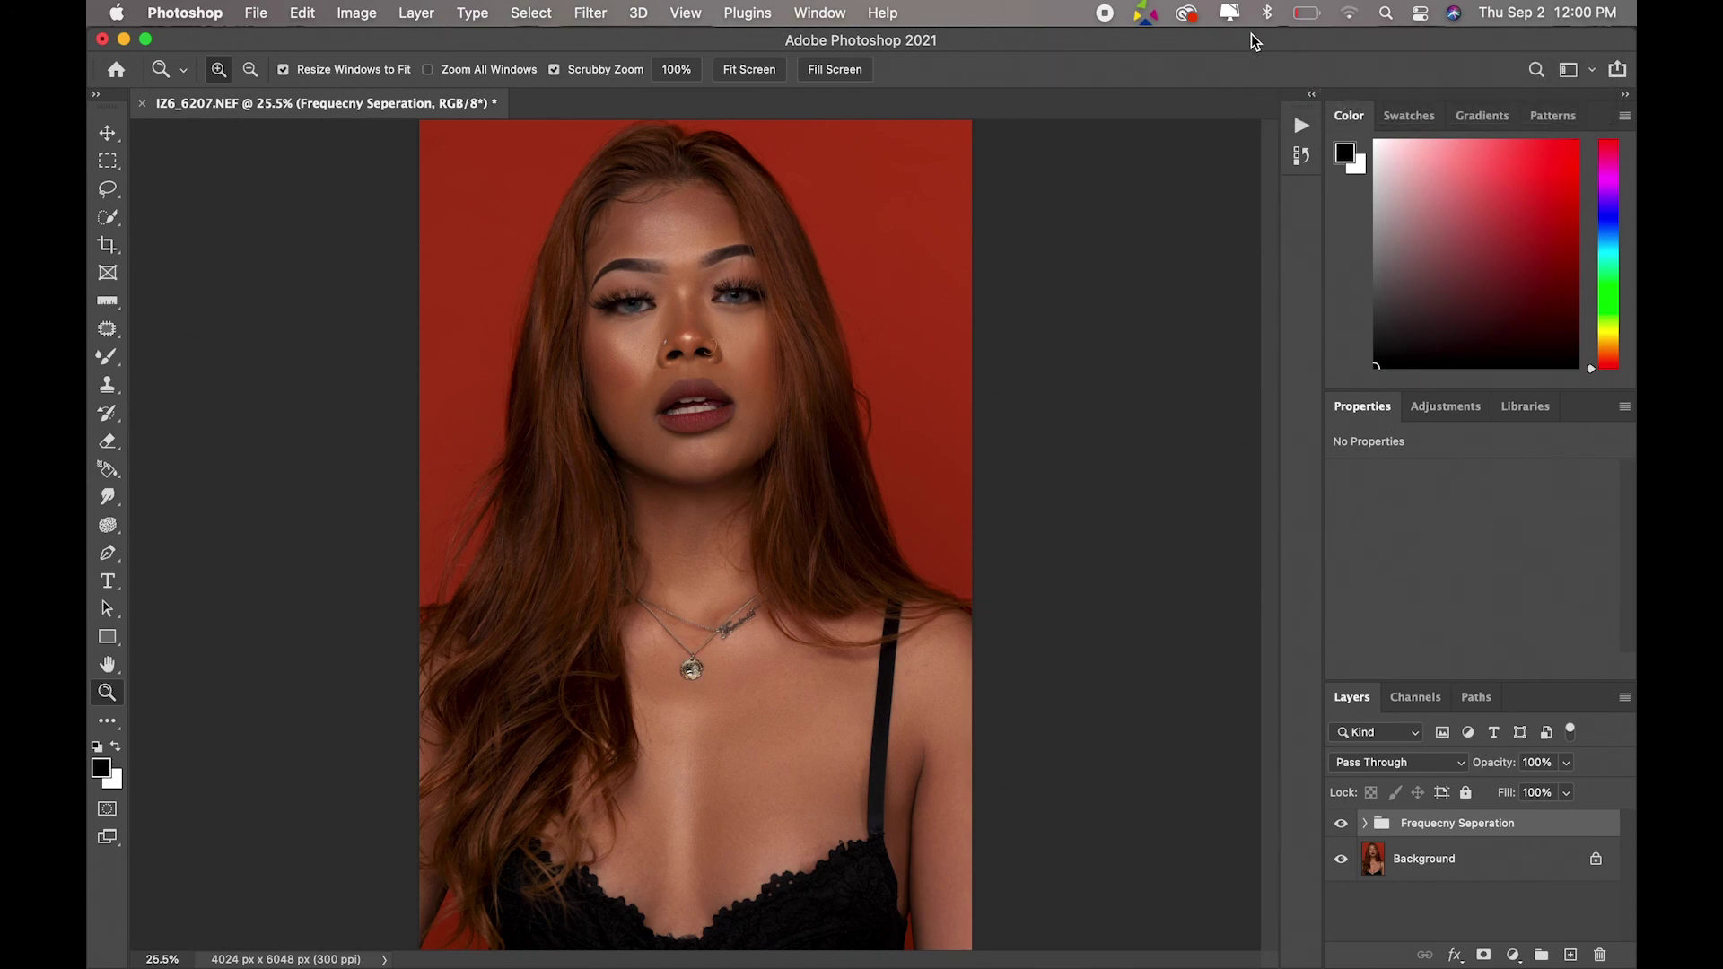